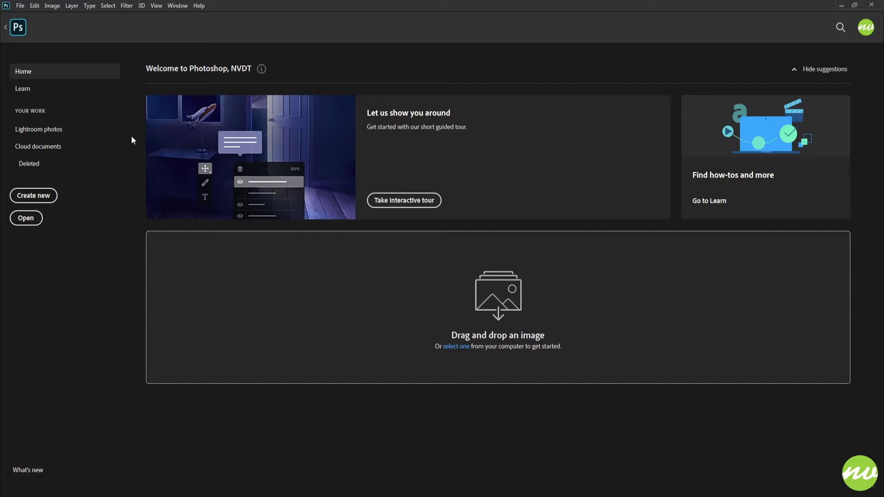
Open the Red Wall photo of the painted brick wall
{"action": "left_click", "coordinate": [24, 29]}
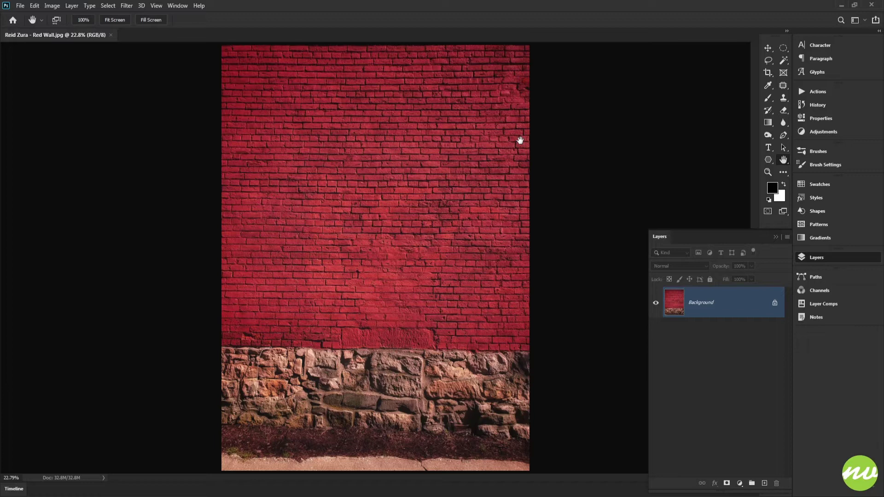
Examine the brick texture across the wall at 100% magnification, from the upper edge to the middle, and return to the whole image
{"action": "left_click", "coordinate": [80, 25]}
{"action": "left_click_drag", "start_coordinate": [194, 80], "coordinate": [424, 262]}
{"action": "left_click_drag", "start_coordinate": [280, 184], "coordinate": [517, 219]}
{"action": "left_click_drag", "start_coordinate": [410, 125], "coordinate": [375, 294]}
{"action": "left_click_drag", "start_coordinate": [489, 178], "coordinate": [332, 313]}
{"action": "left_click_drag", "start_coordinate": [383, 106], "coordinate": [497, 314]}
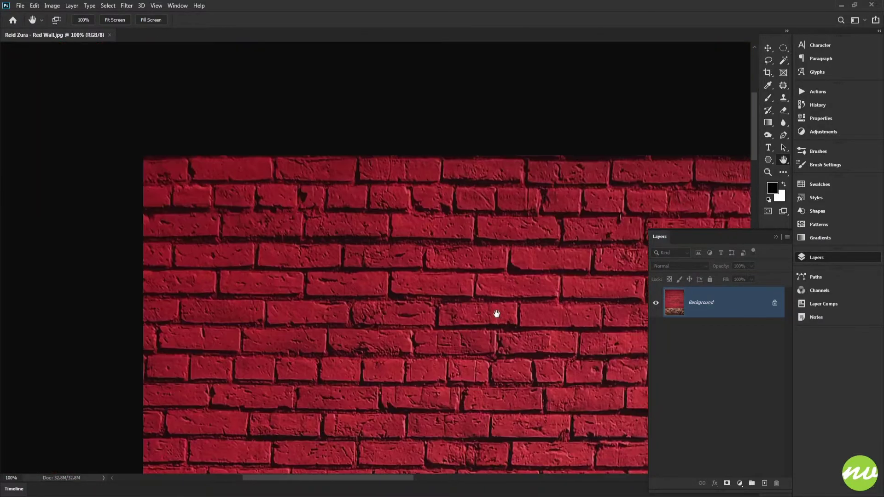
{"action": "left_click_drag", "start_coordinate": [347, 172], "coordinate": [231, 151]}
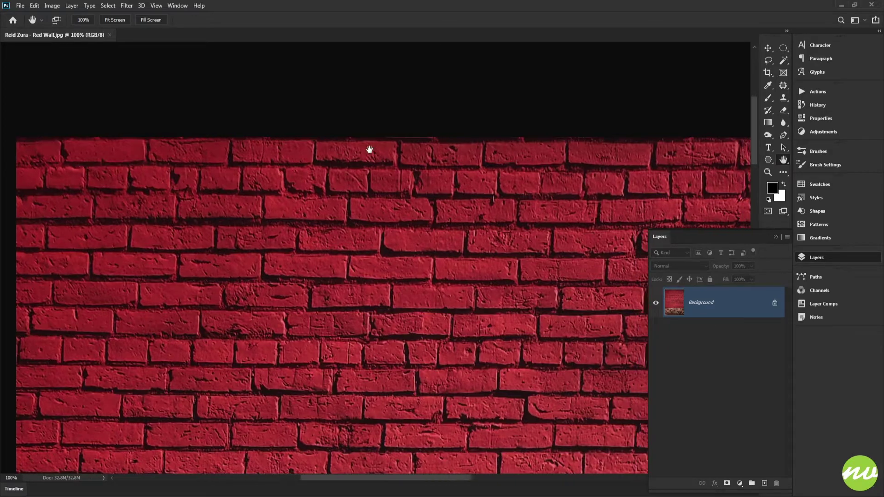
{"action": "left_click_drag", "start_coordinate": [370, 150], "coordinate": [197, 125]}
{"action": "left_click_drag", "start_coordinate": [503, 228], "coordinate": [144, 124]}
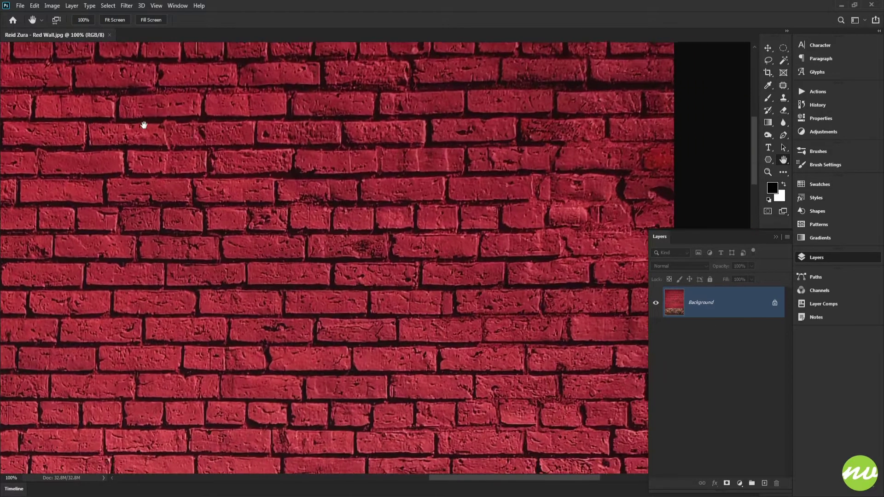
{"action": "left_click_drag", "start_coordinate": [429, 239], "coordinate": [351, 140]}
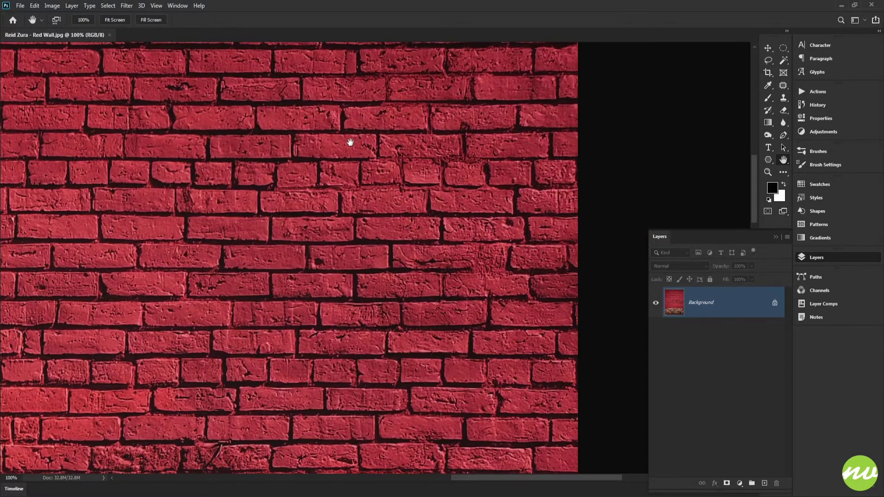
{"action": "left_click_drag", "start_coordinate": [325, 203], "coordinate": [371, 164]}
{"action": "left_click_drag", "start_coordinate": [313, 173], "coordinate": [471, 160]}
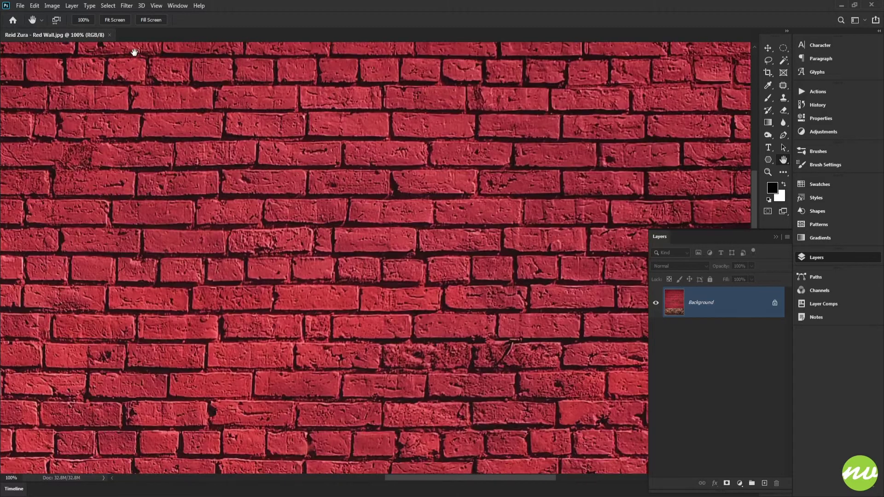
{"action": "left_click", "coordinate": [119, 20]}
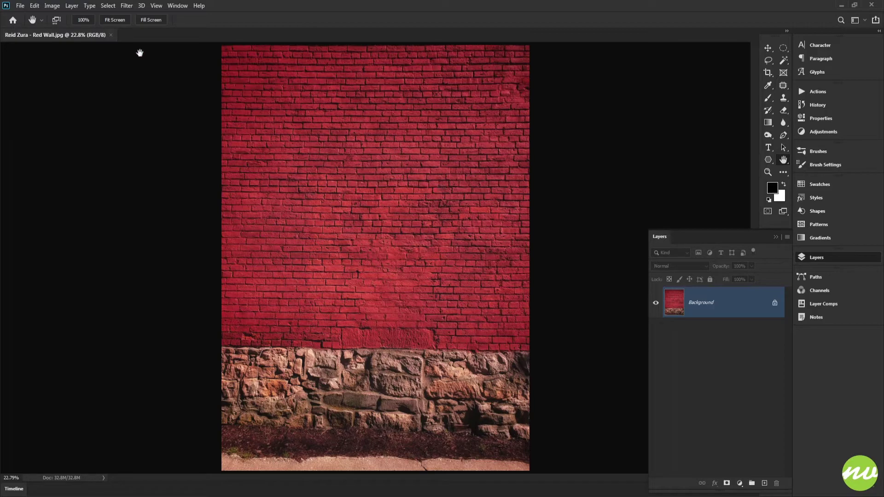
Inspect the bricks and mortar gaps around the wall's upper right corner at 100% and return to the full view
{"action": "left_click", "coordinate": [90, 22]}
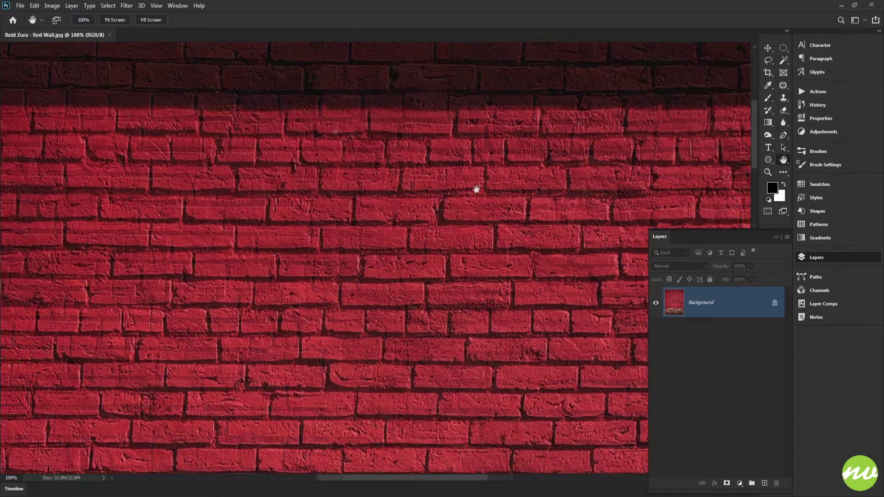
{"action": "left_click_drag", "start_coordinate": [476, 189], "coordinate": [179, 146]}
{"action": "left_click_drag", "start_coordinate": [401, 187], "coordinate": [424, 166]}
{"action": "left_click_drag", "start_coordinate": [474, 182], "coordinate": [324, 119]}
{"action": "left_click_drag", "start_coordinate": [297, 251], "coordinate": [423, 177]}
{"action": "left_click_drag", "start_coordinate": [350, 168], "coordinate": [342, 295]}
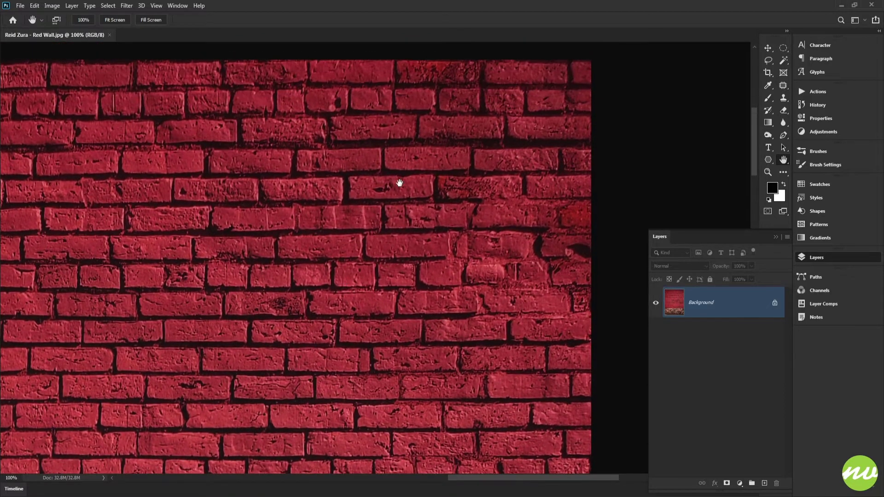
{"action": "left_click_drag", "start_coordinate": [398, 177], "coordinate": [381, 203]}
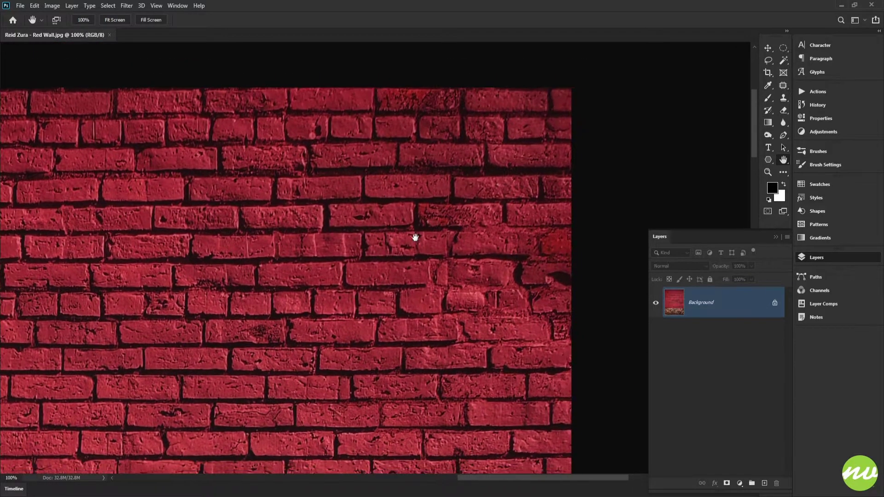
{"action": "scroll", "coordinate": [410, 217], "scroll_direction": "up", "scroll_amount": 3}
{"action": "scroll", "coordinate": [407, 196], "scroll_direction": "right", "scroll_amount": 2}
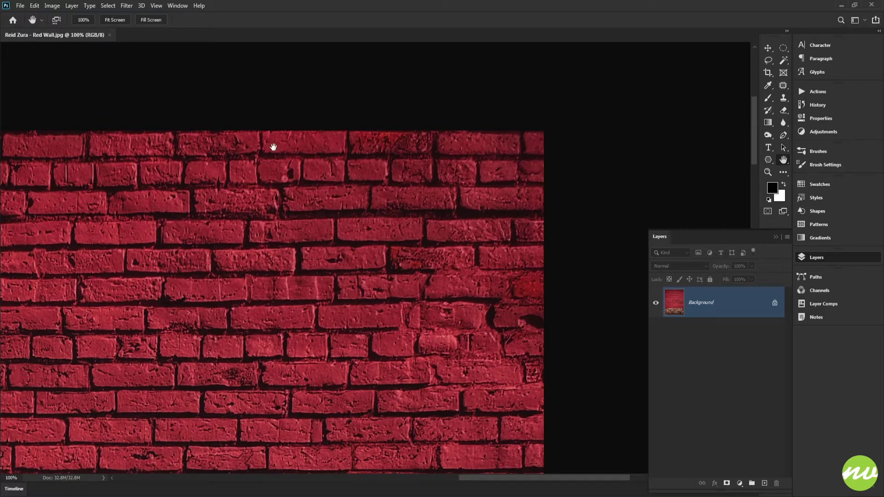
{"action": "left_click", "coordinate": [114, 20]}
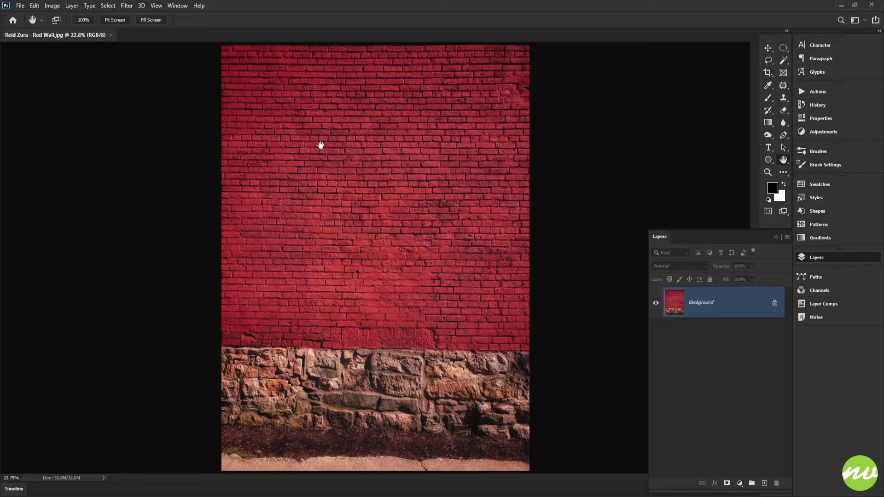
Activate the Polygon tool in Shape mode and swap the colours so that white is the foreground
{"action": "key", "text": "u"}
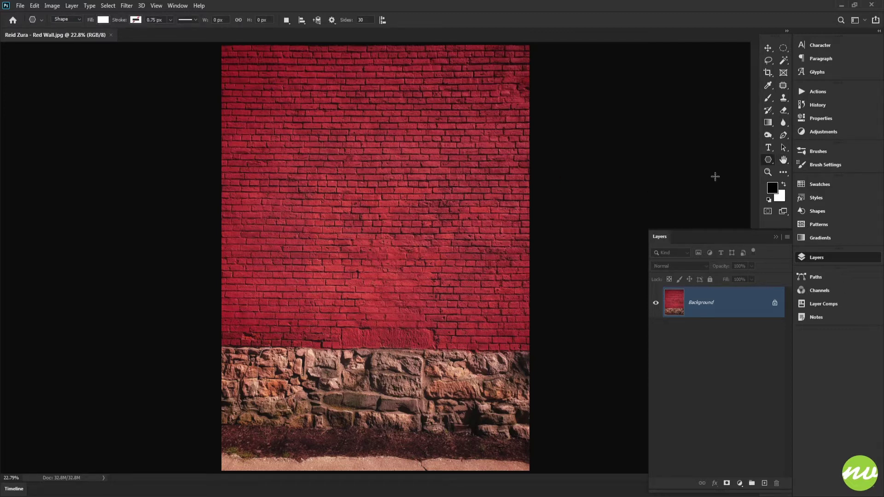
{"action": "right_click", "coordinate": [768, 162]}
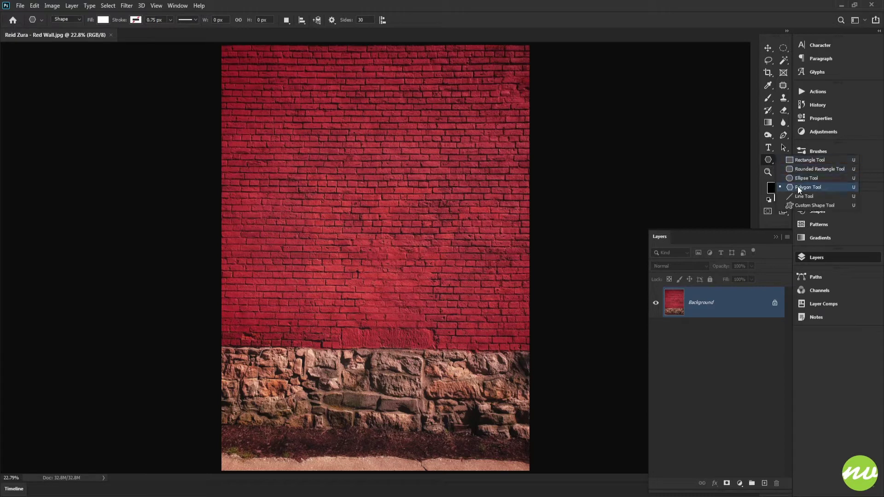
{"action": "left_click", "coordinate": [809, 187]}
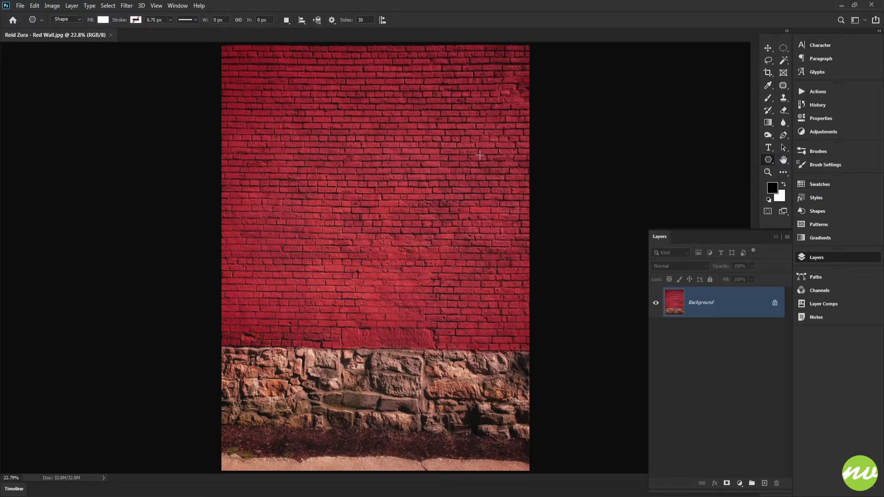
{"action": "key", "text": "s"}
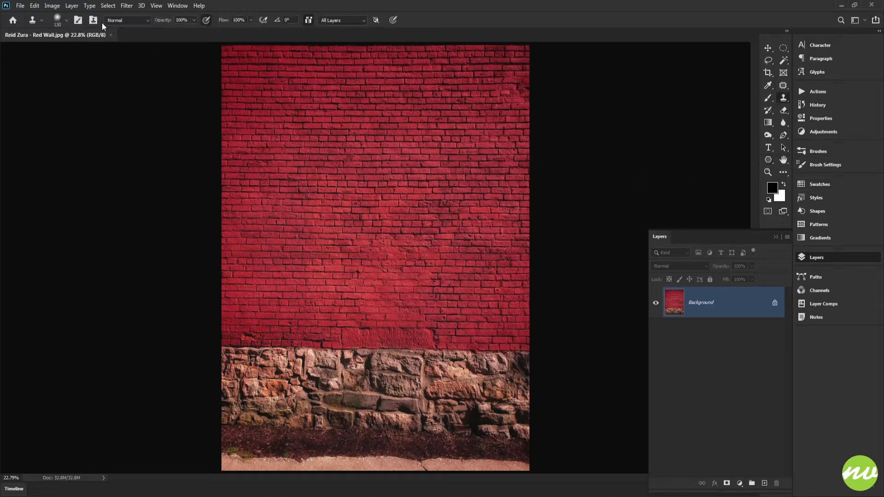
{"action": "key", "text": "u"}
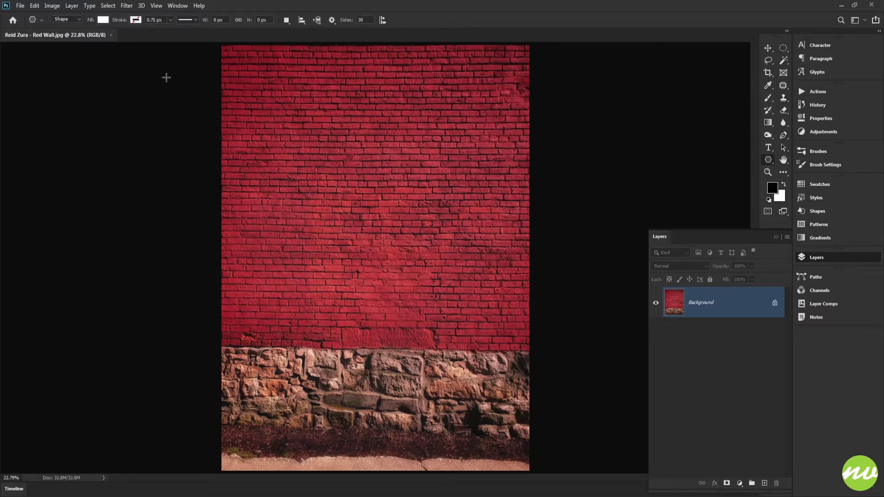
{"action": "key", "text": "x"}
{"action": "key", "text": "x"}
{"action": "key", "text": "x"}
{"action": "key", "text": "x"}
{"action": "key", "text": "x"}
Set the shape's fill colour to light grey e9e9e9
{"action": "left_click", "coordinate": [103, 20]}
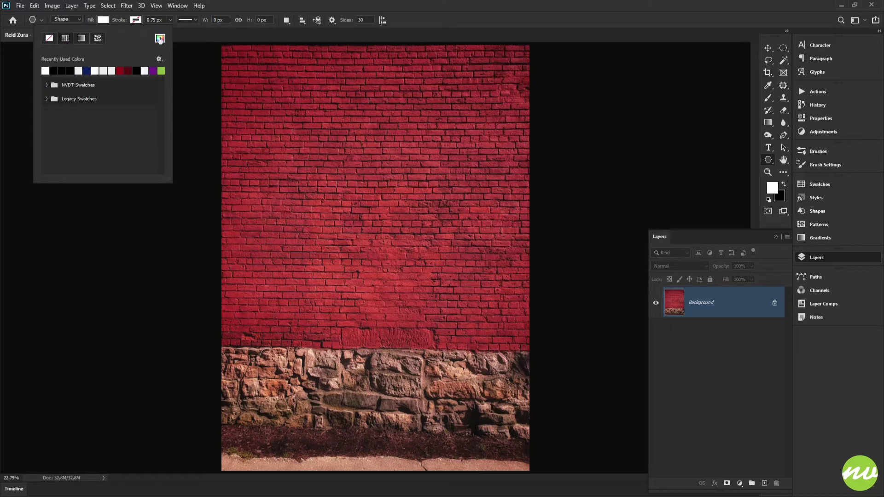
{"action": "left_click", "coordinate": [159, 38]}
{"action": "left_click_drag", "start_coordinate": [519, 81], "coordinate": [496, 86]}
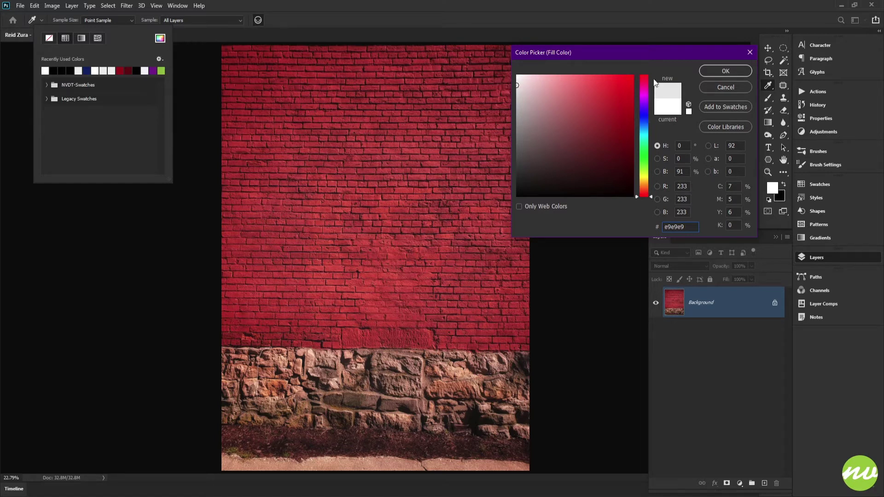
{"action": "left_click", "coordinate": [686, 232]}
{"action": "left_click", "coordinate": [691, 226]}
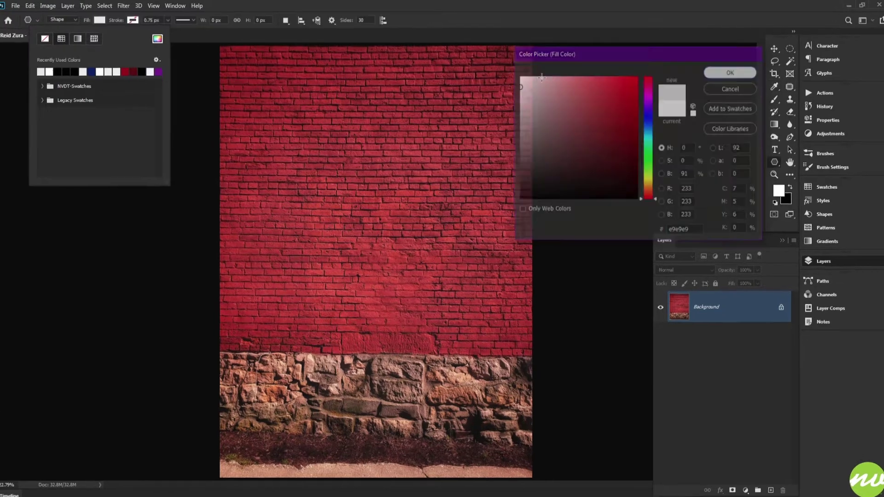
{"action": "left_click", "coordinate": [719, 73]}
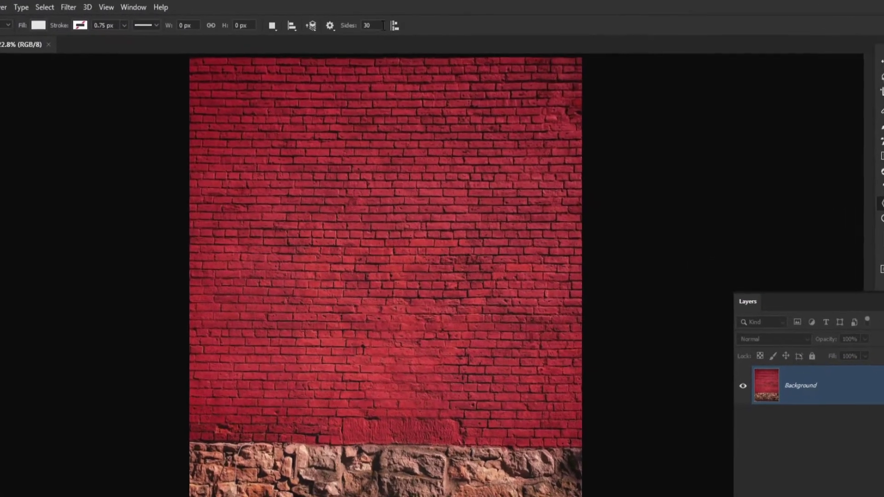
Set the polygon to 5 sides and enable Smooth Indents for the star
{"action": "left_click", "coordinate": [383, 25]}
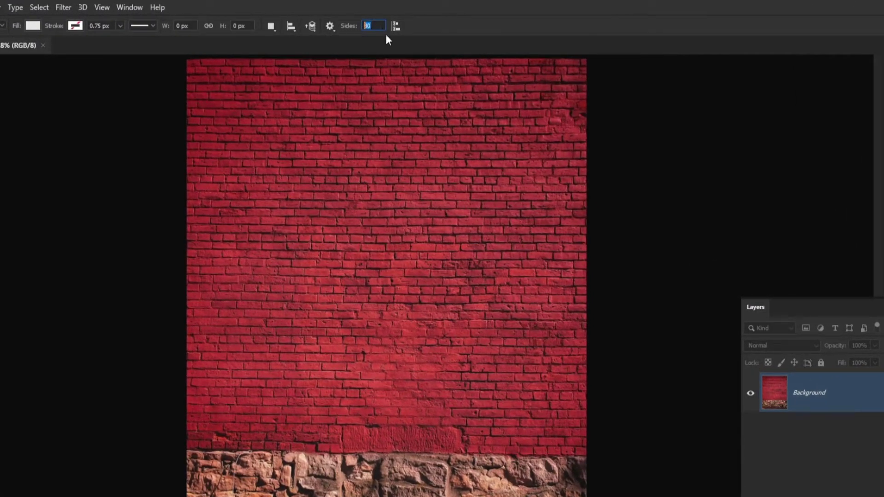
{"action": "type", "text": "5"}
{"action": "left_click", "coordinate": [329, 26]}
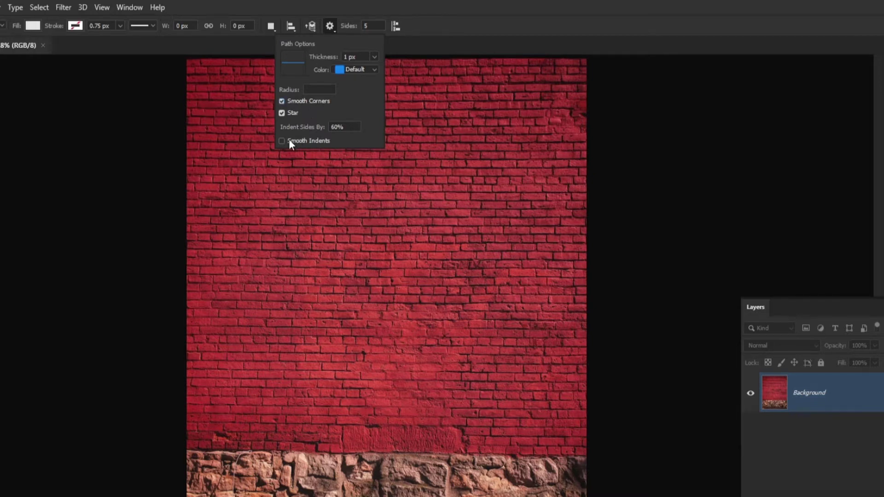
{"action": "left_click", "coordinate": [316, 141]}
{"action": "left_click", "coordinate": [348, 129]}
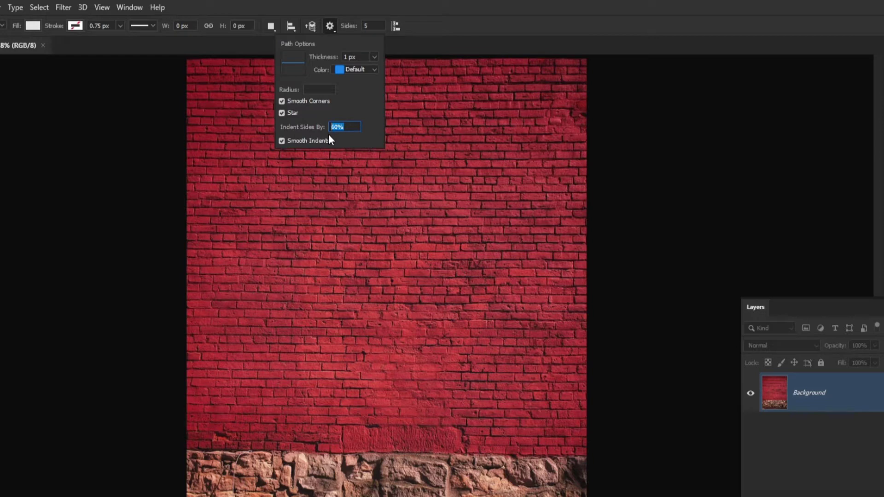
{"action": "left_click", "coordinate": [463, 22]}
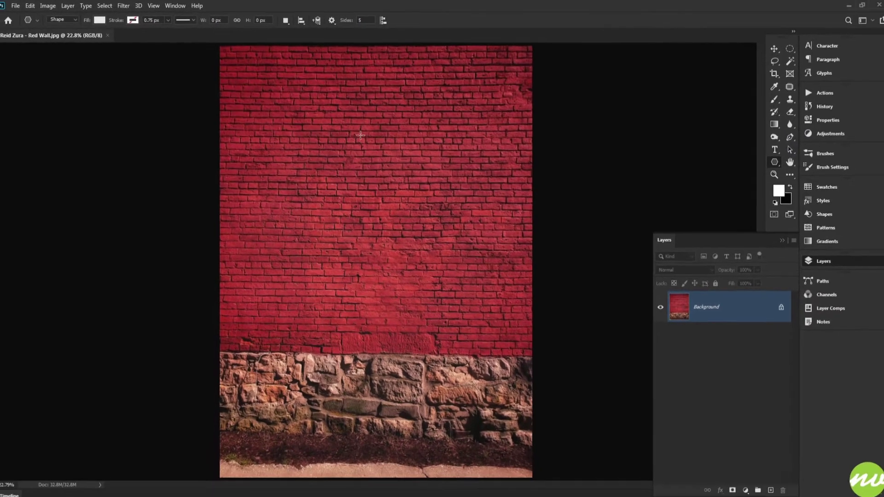
Draw a rounded five-pointed star about 1827 px wide and place it fully inside the upper brick area
{"action": "left_click_drag", "start_coordinate": [360, 131], "coordinate": [442, 275]}
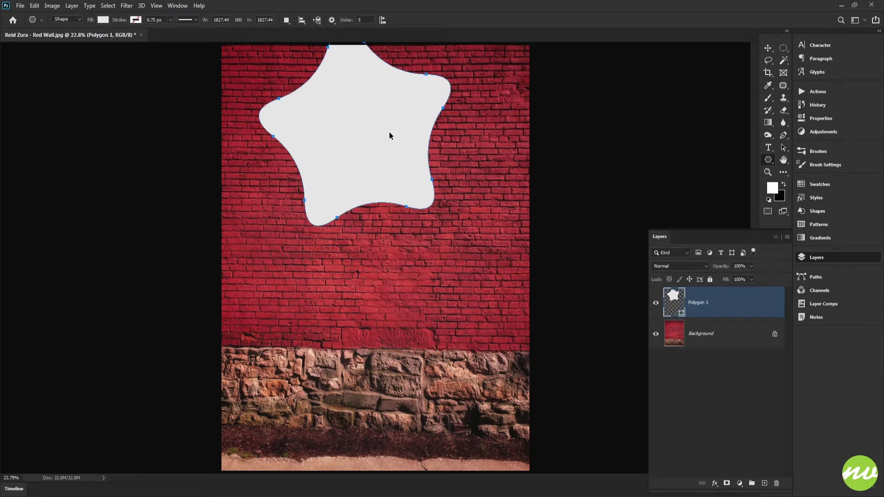
{"action": "left_click_drag", "start_coordinate": [359, 105], "coordinate": [371, 172]}
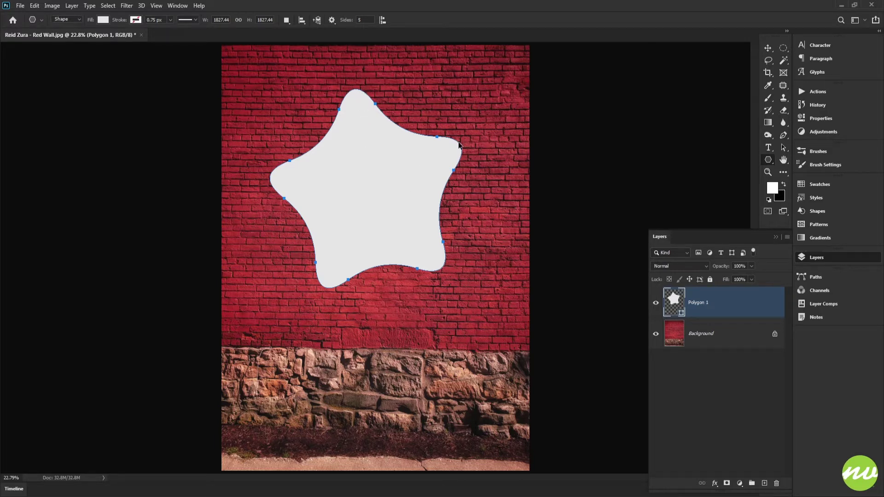
Rotate the star about 8.9° clockwise so it stands upright and centre it on the brick wall at about X 1466, Y 1341 px
{"action": "key", "text": "ctrl+t"}
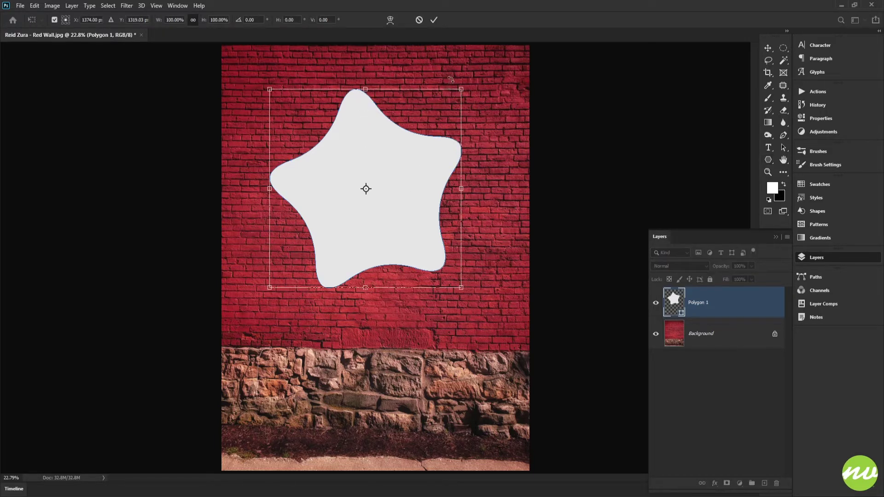
{"action": "left_click_drag", "start_coordinate": [463, 78], "coordinate": [481, 88]}
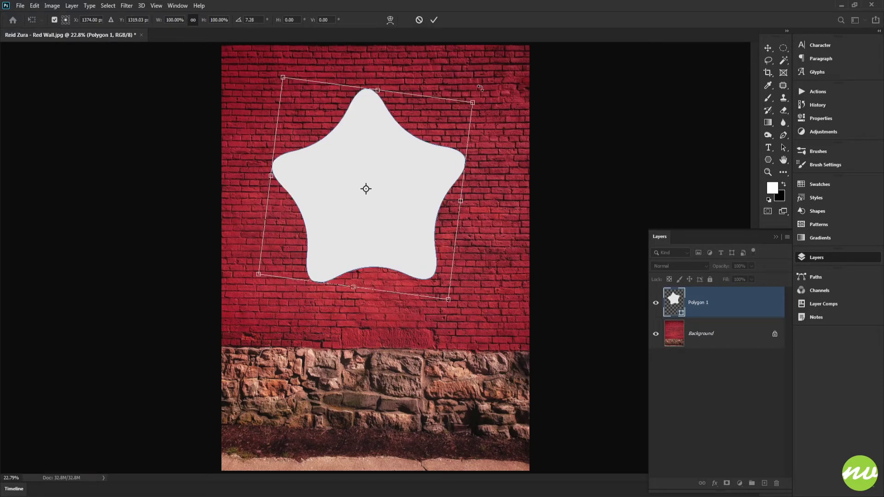
{"action": "left_click_drag", "start_coordinate": [405, 151], "coordinate": [413, 212]}
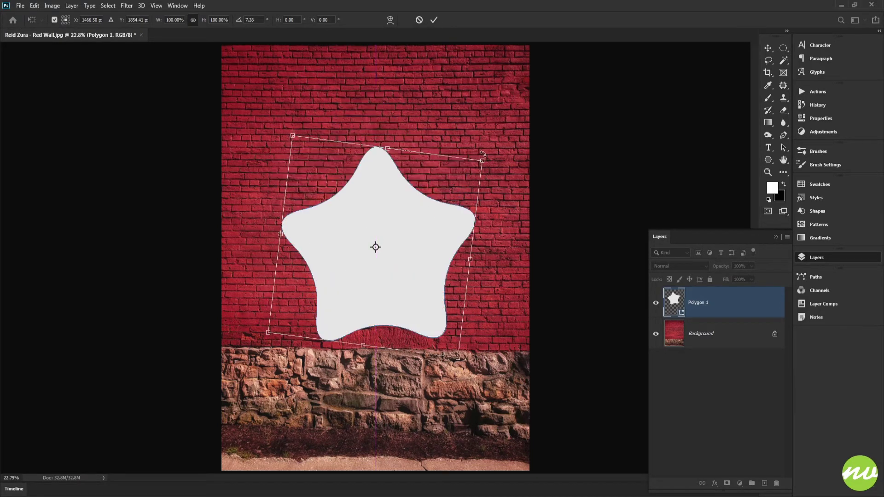
{"action": "left_click_drag", "start_coordinate": [494, 153], "coordinate": [498, 156]}
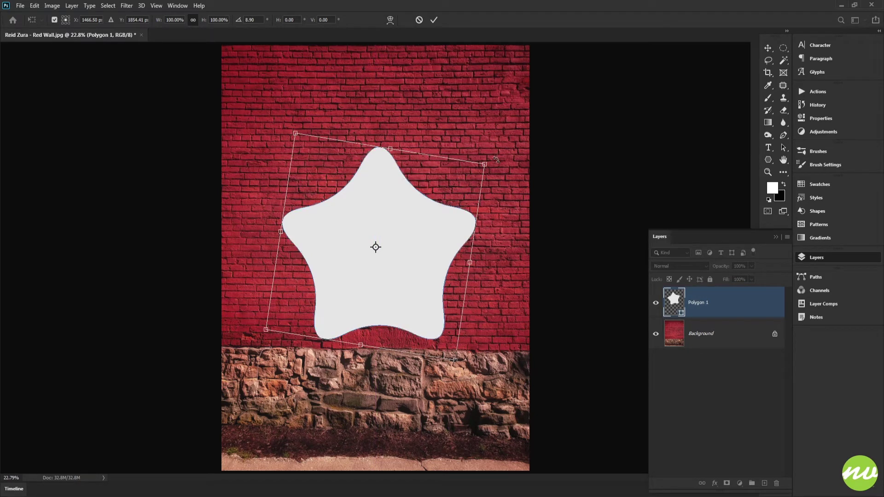
{"action": "left_click_drag", "start_coordinate": [411, 211], "coordinate": [424, 172]}
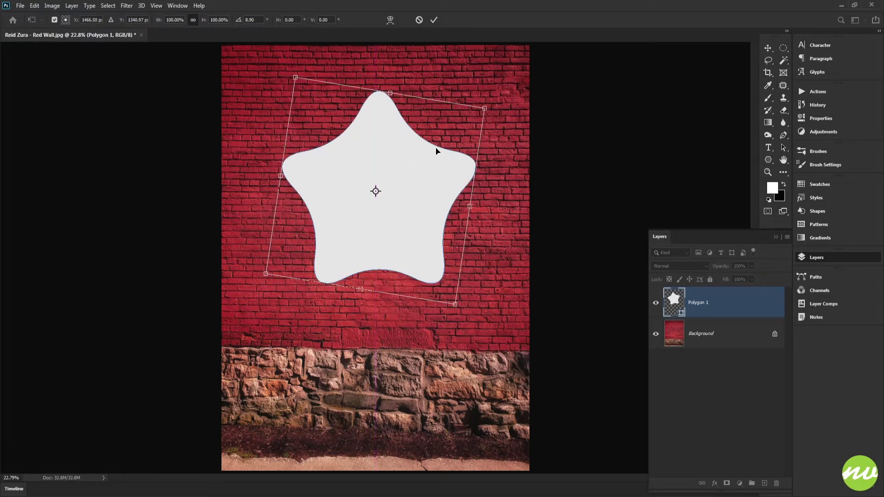
{"action": "left_click", "coordinate": [435, 20]}
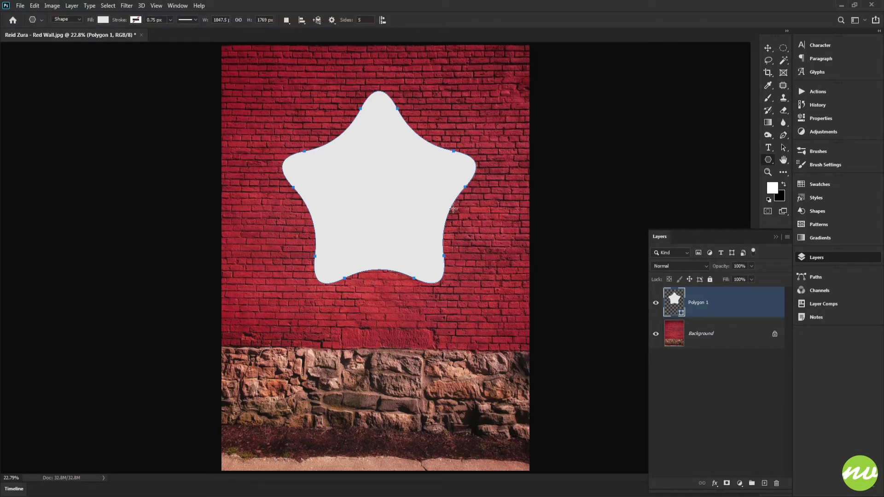
Rename the star's shape layer as Star
{"action": "key", "text": "h"}
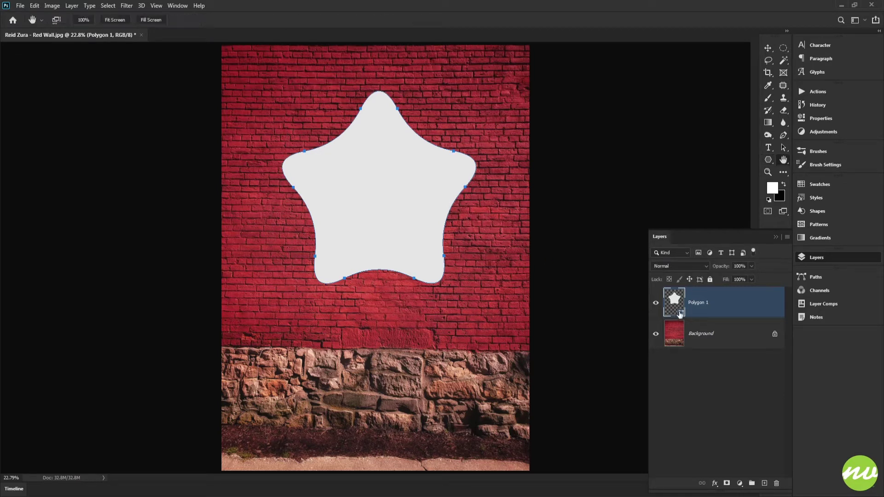
{"action": "double_click", "coordinate": [698, 302]}
{"action": "type", "text": "Star"}
{"action": "key", "text": "Return"}
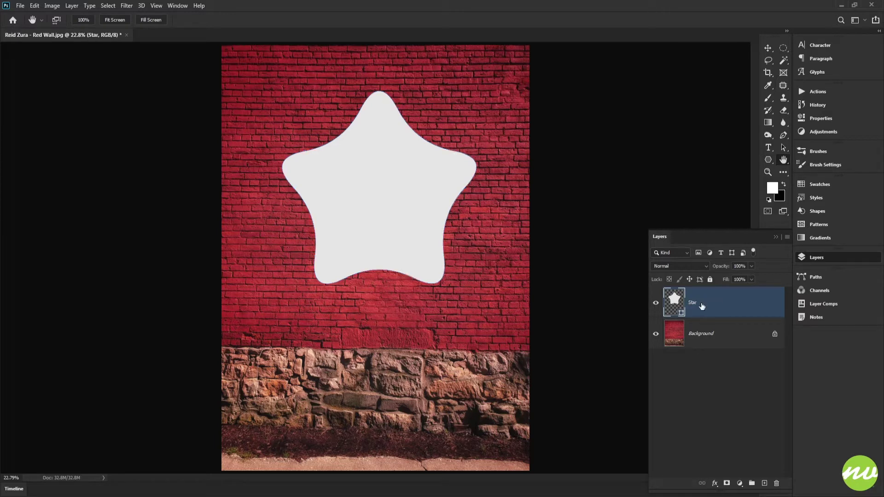
Put the Star shape layer into a new layer group named Star
{"action": "left_click", "coordinate": [752, 484], "text": "alt"}
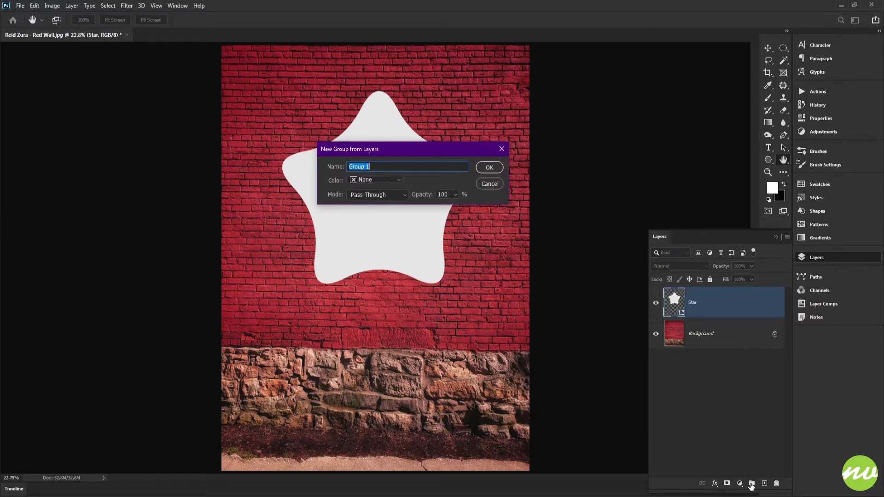
{"action": "type", "text": "Star"}
{"action": "key", "text": "Return"}
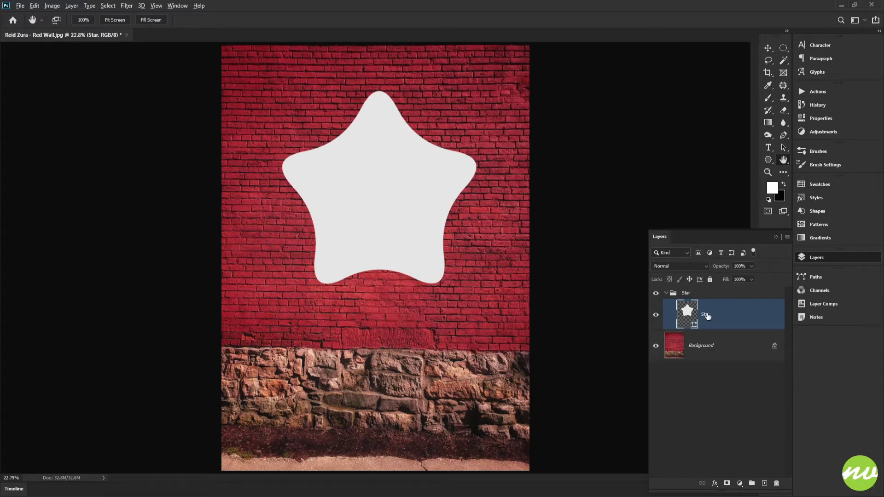
Duplicate the Star shape layer directly beneath the original within the group and rename the copy Outline
{"action": "left_click_drag", "start_coordinate": [708, 316], "coordinate": [696, 350]}
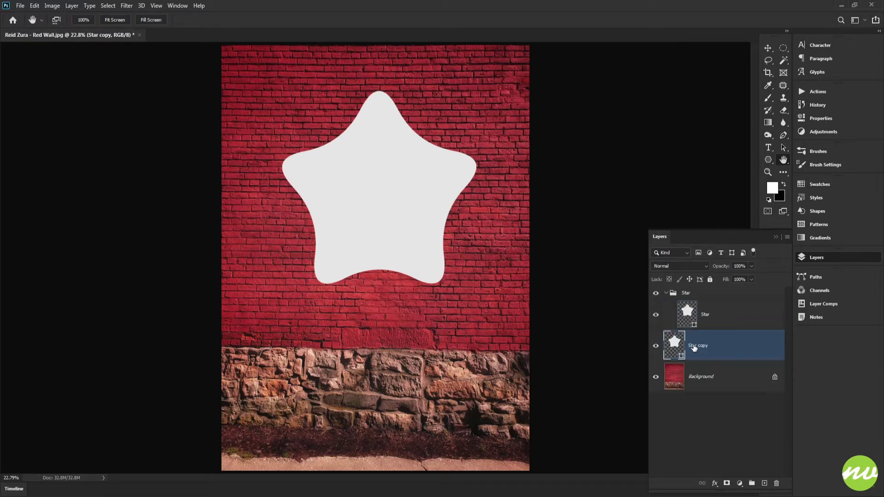
{"action": "double_click", "coordinate": [709, 346]}
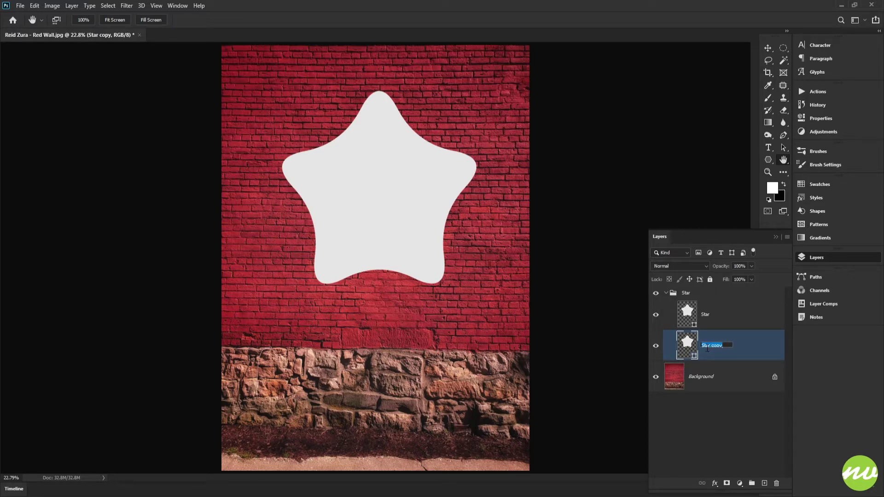
{"action": "type", "text": "Outline"}
{"action": "key", "text": "Return"}
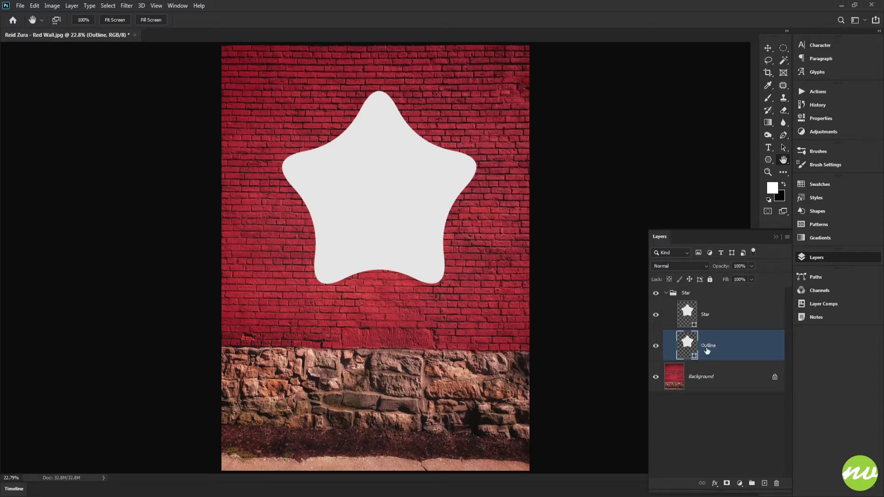
Change the Outline shape's fill colour to black (000000)
{"action": "double_click", "coordinate": [687, 343]}
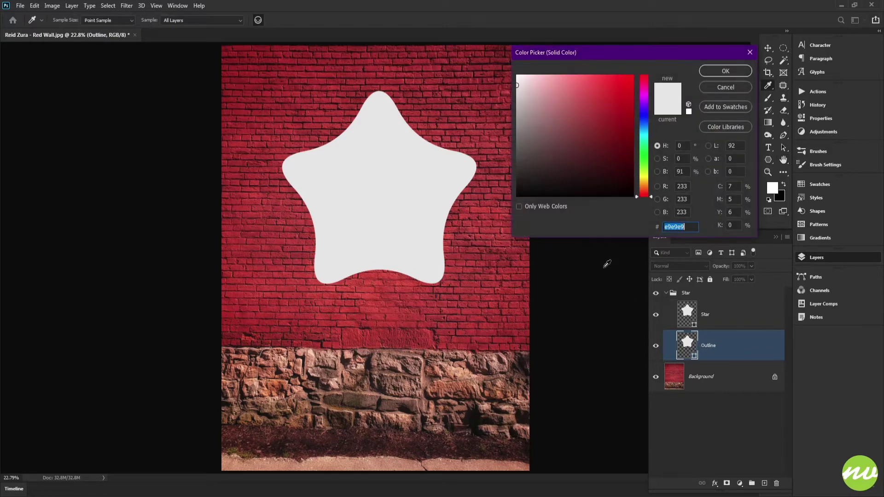
{"action": "left_click_drag", "start_coordinate": [575, 160], "coordinate": [476, 232]}
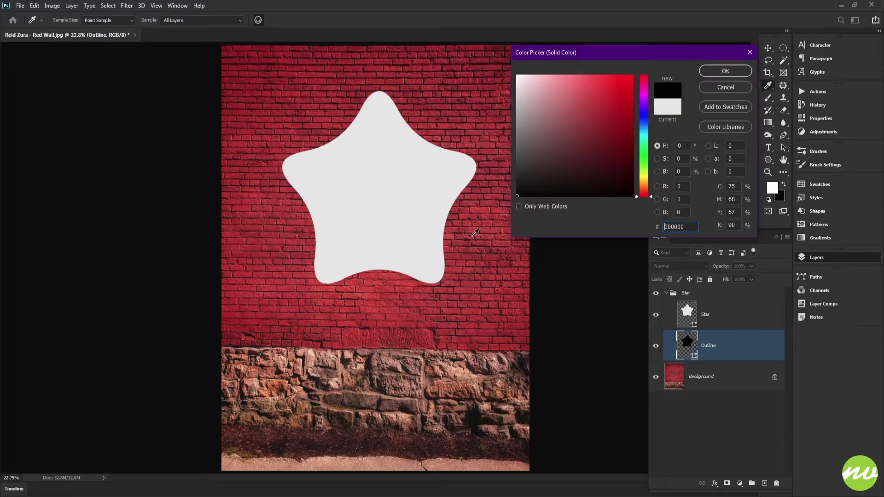
{"action": "left_click", "coordinate": [722, 75]}
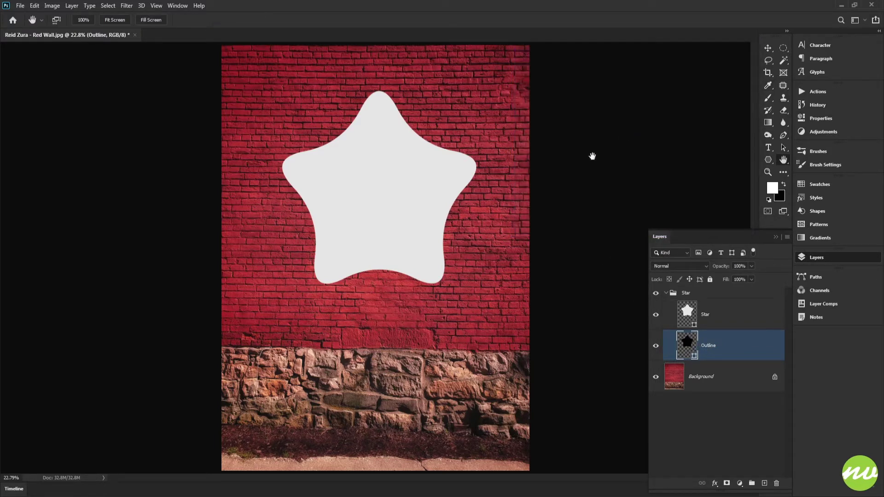
Hide the Star shape layer and set the Outline shape's path operation to Subtract Front Shape
{"action": "left_click", "coordinate": [656, 315]}
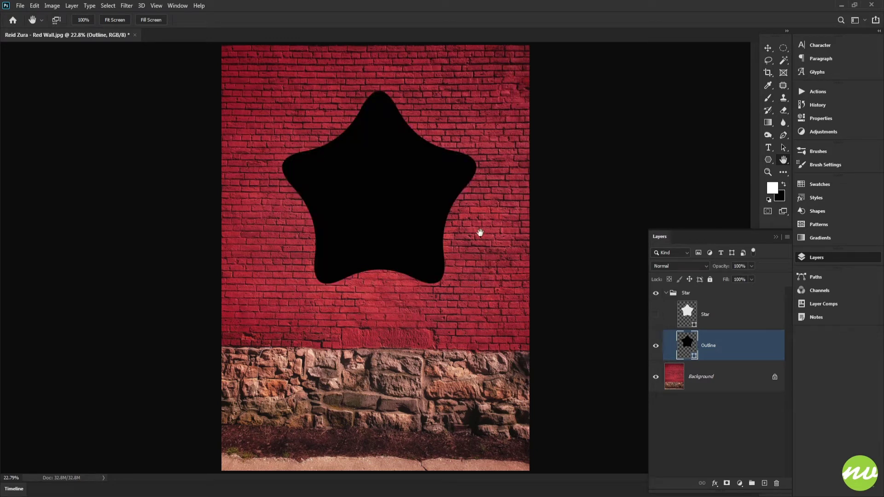
{"action": "key", "text": "u"}
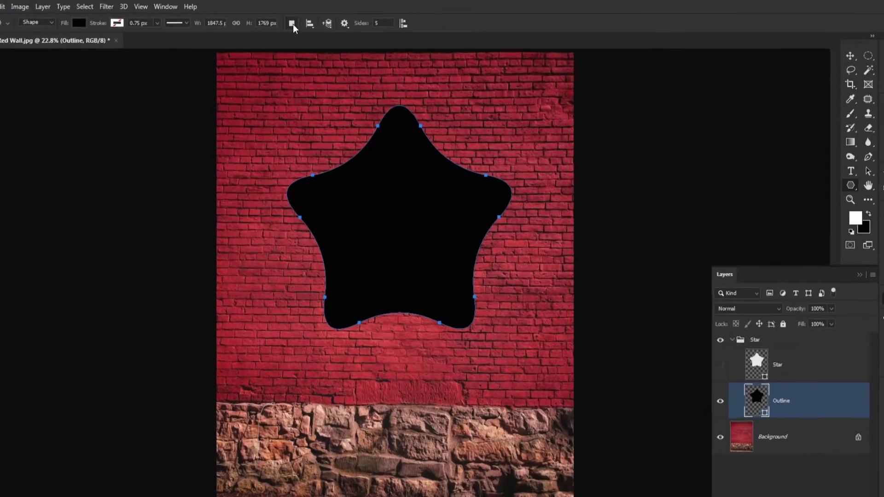
{"action": "left_click", "coordinate": [288, 22]}
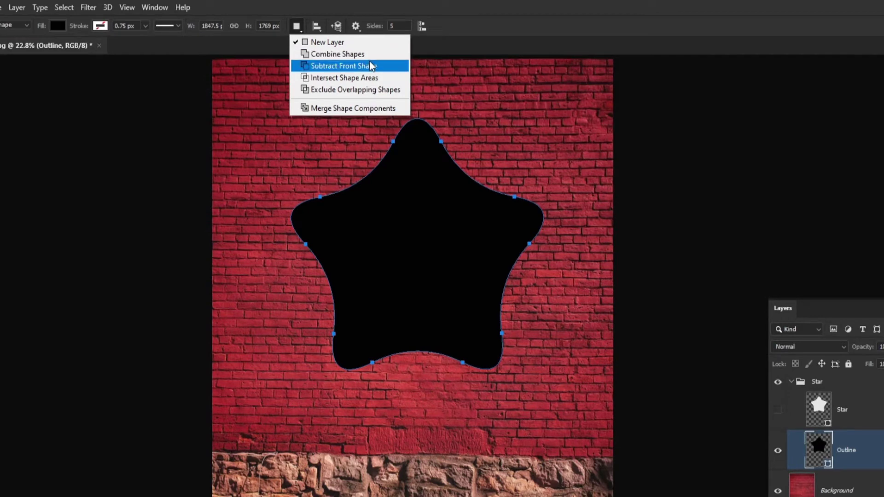
{"action": "left_click", "coordinate": [386, 66]}
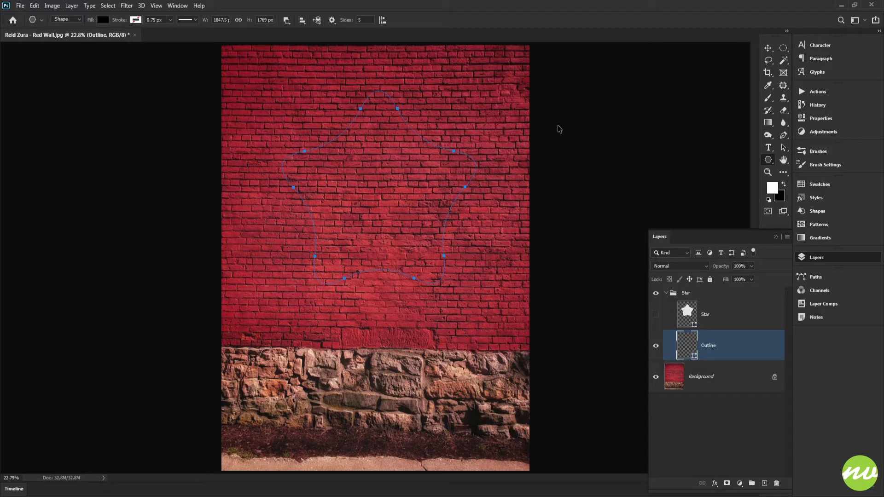
Free-transform the Outline's star path with linked proportions, scaling it down to 98% around its centre
{"action": "key", "text": "ctrl+t"}
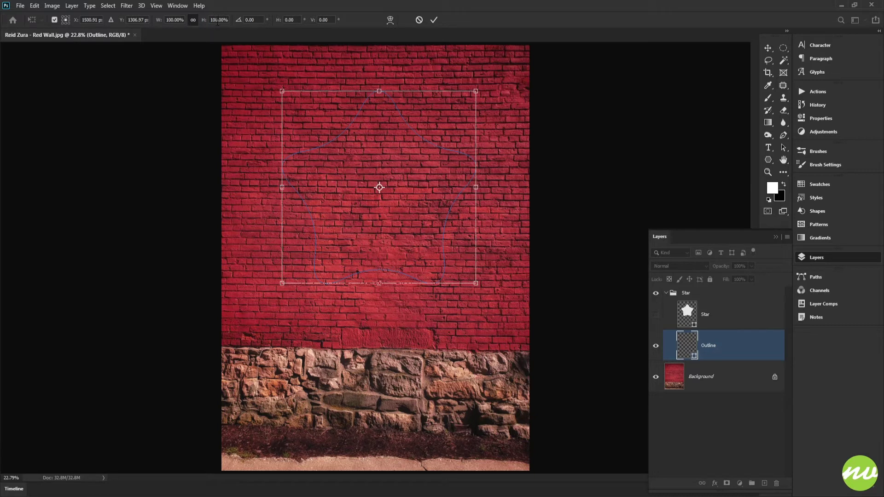
{"action": "left_click", "coordinate": [193, 20]}
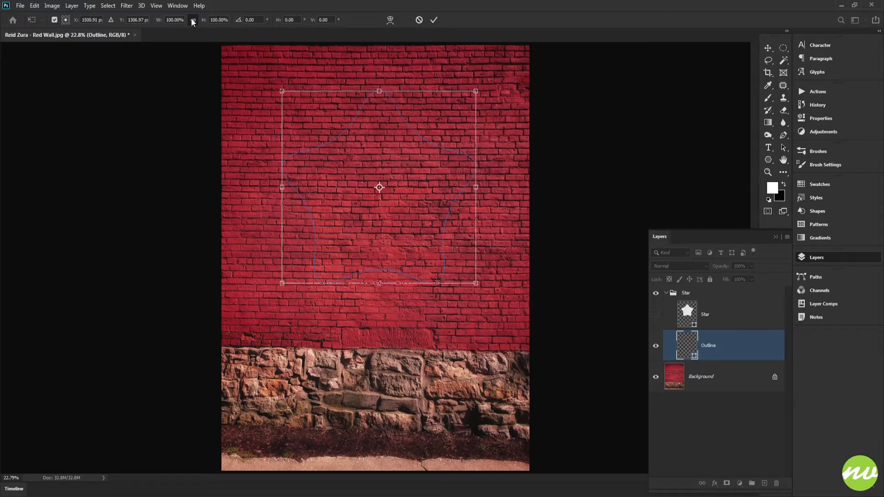
{"action": "left_click", "coordinate": [220, 19]}
{"action": "key", "text": "Down"}
{"action": "key", "text": "Down"}
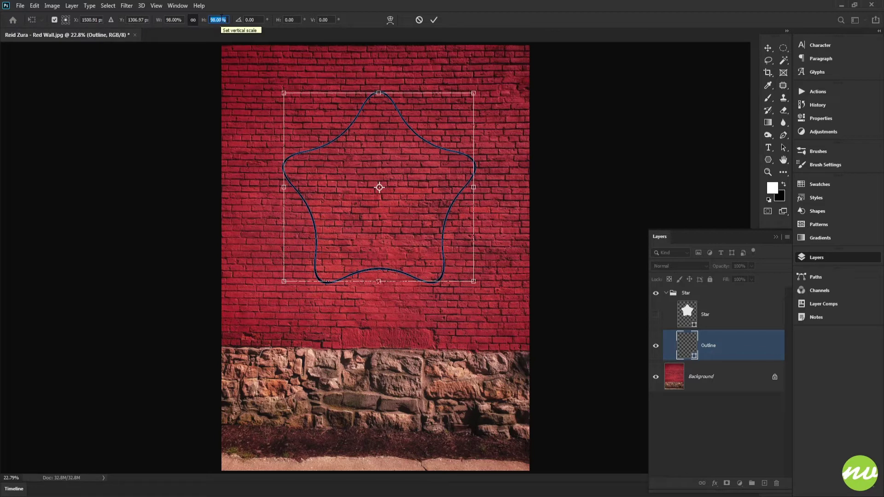
{"action": "key", "text": "Down"}
{"action": "key", "text": "Up"}
Reduce the Outline path's linked scale to 97%, apply the transform and deselect the path
{"action": "key", "text": "ctrl+plus"}
{"action": "key", "text": "ctrl+plus"}
{"action": "key", "text": "ctrl+plus"}
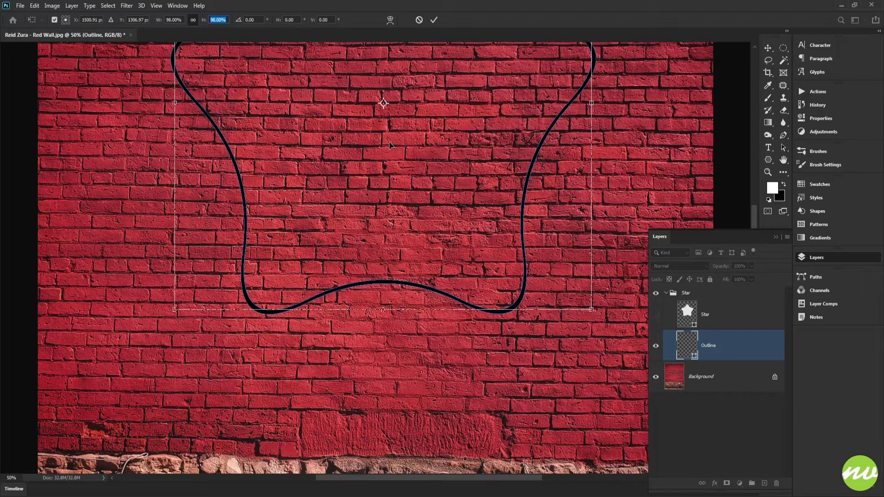
{"action": "key", "text": "space"}
{"action": "left_click", "coordinate": [421, 119]}
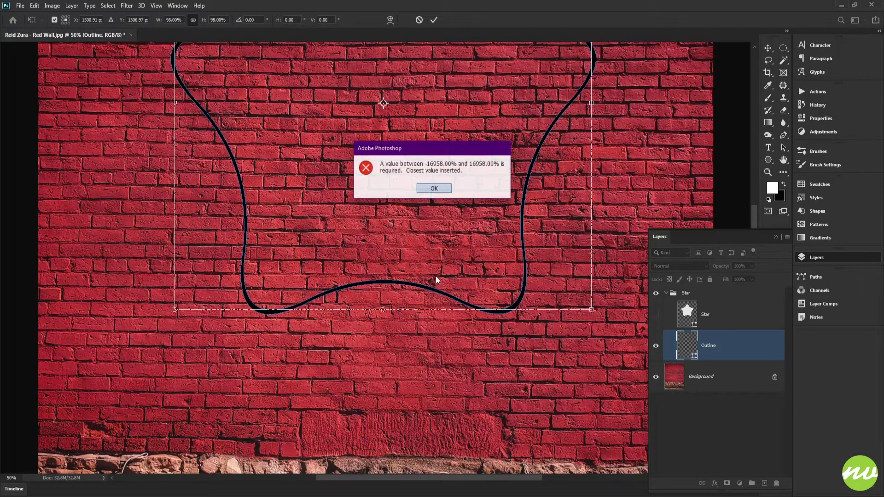
{"action": "left_click", "coordinate": [444, 187]}
{"action": "key", "text": "space"}
{"action": "left_click", "coordinate": [437, 153]}
{"action": "key", "text": "Return"}
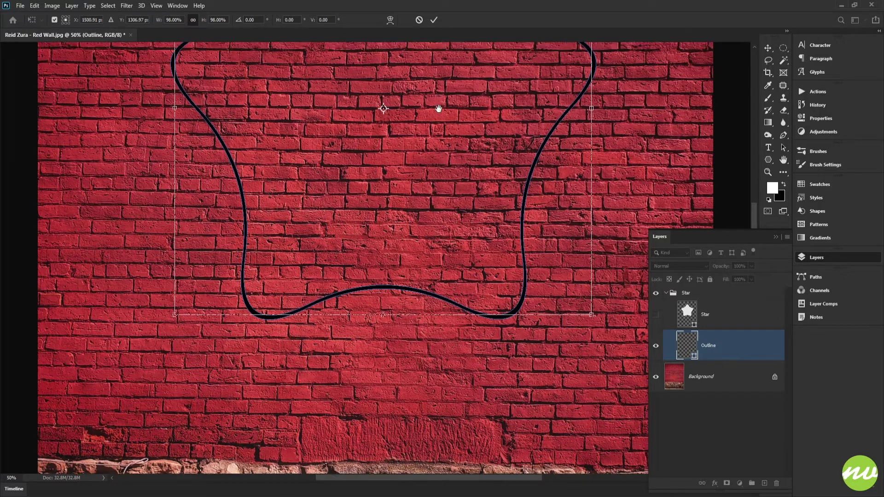
{"action": "left_click_drag", "start_coordinate": [438, 108], "coordinate": [434, 227]}
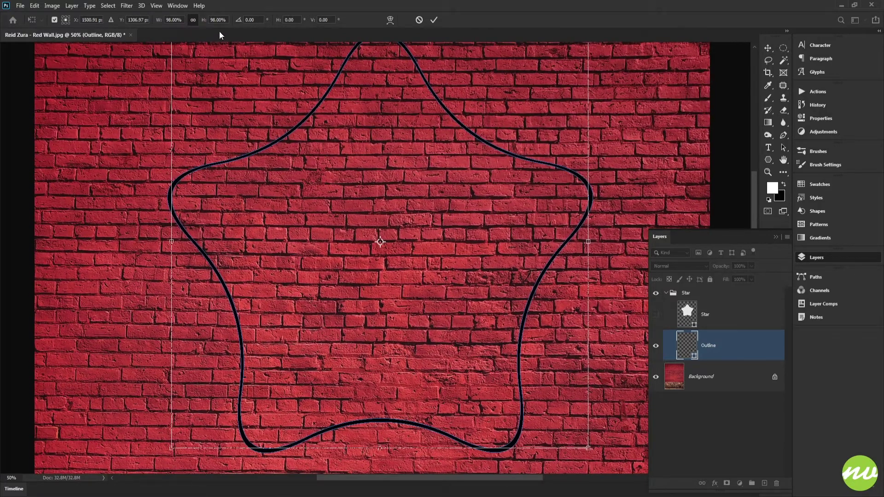
{"action": "key", "text": "Down"}
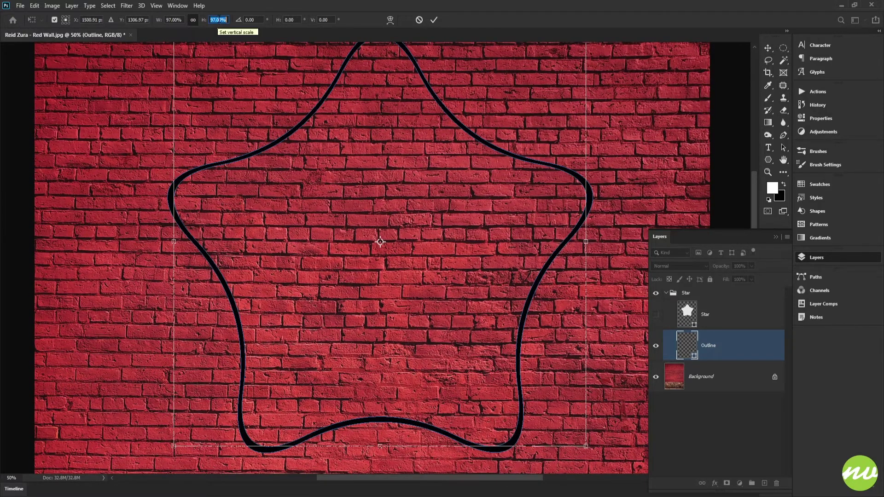
{"action": "key", "text": "Down"}
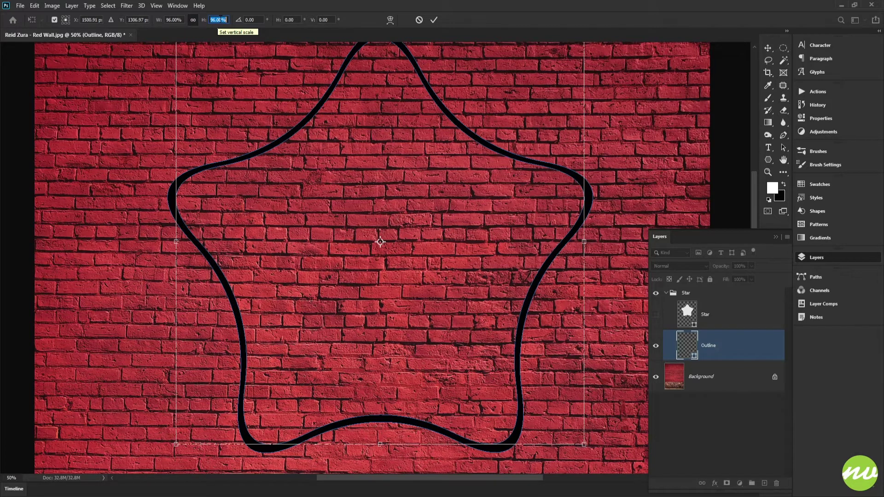
{"action": "key", "text": "Up"}
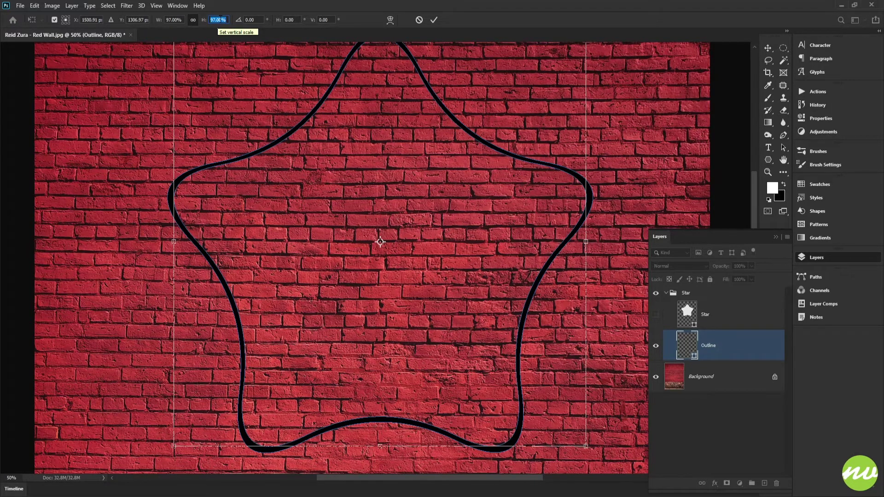
{"action": "left_click", "coordinate": [432, 21]}
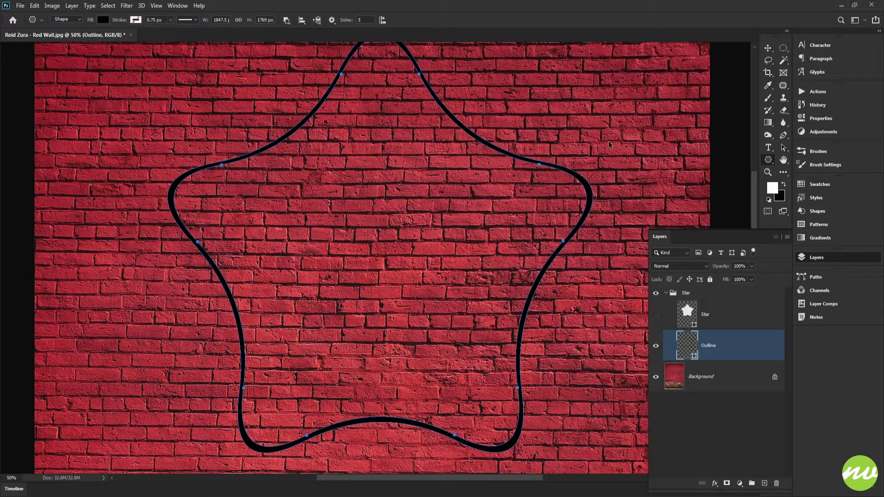
{"action": "key", "text": "Return"}
Show the Star shape layer again and scale the Outline layer proportionally to 103%
{"action": "key", "text": "h"}
{"action": "left_click_drag", "start_coordinate": [483, 218], "coordinate": [460, 248]}
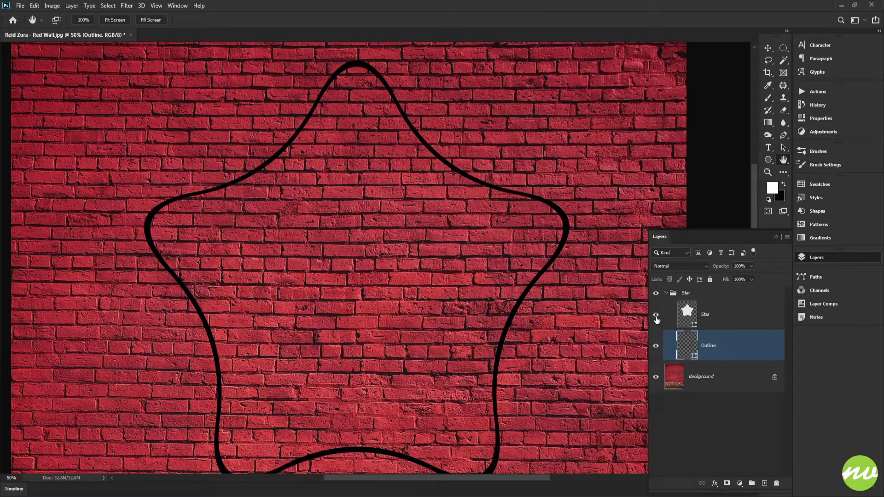
{"action": "left_click", "coordinate": [657, 317]}
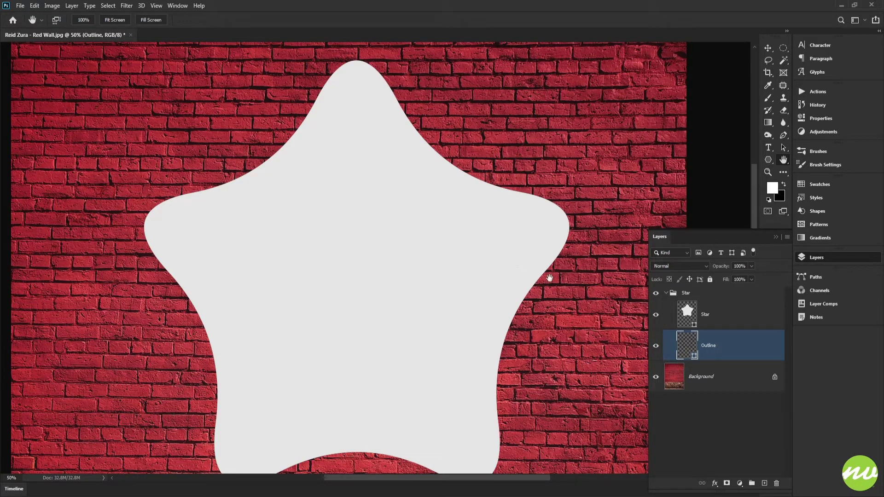
{"action": "key", "text": "ctrl+t"}
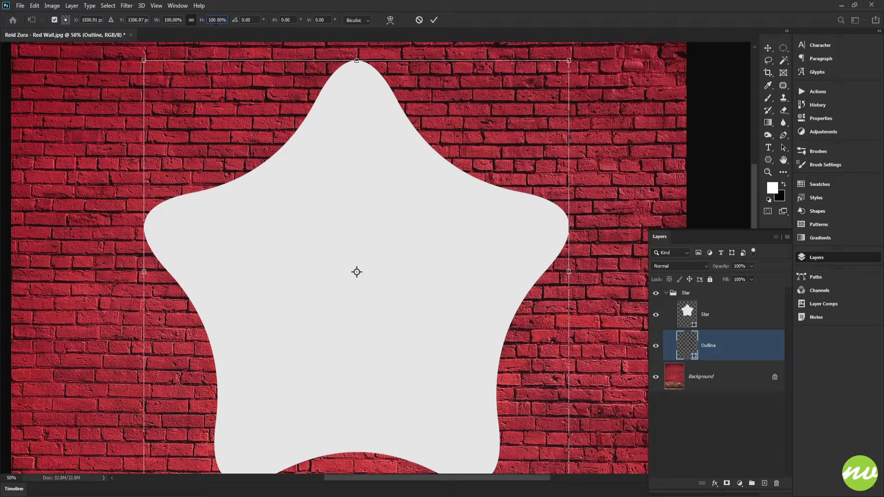
{"action": "key", "text": "Up"}
{"action": "key", "text": "Up"}
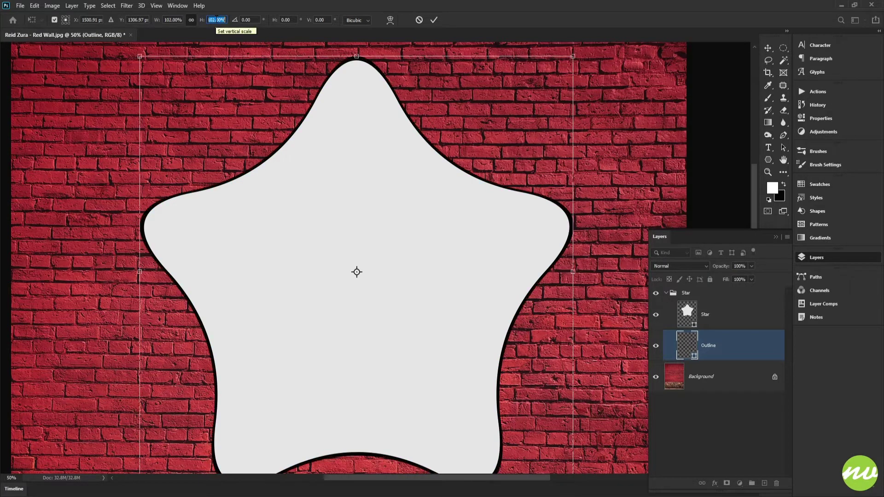
{"action": "key", "text": "Up"}
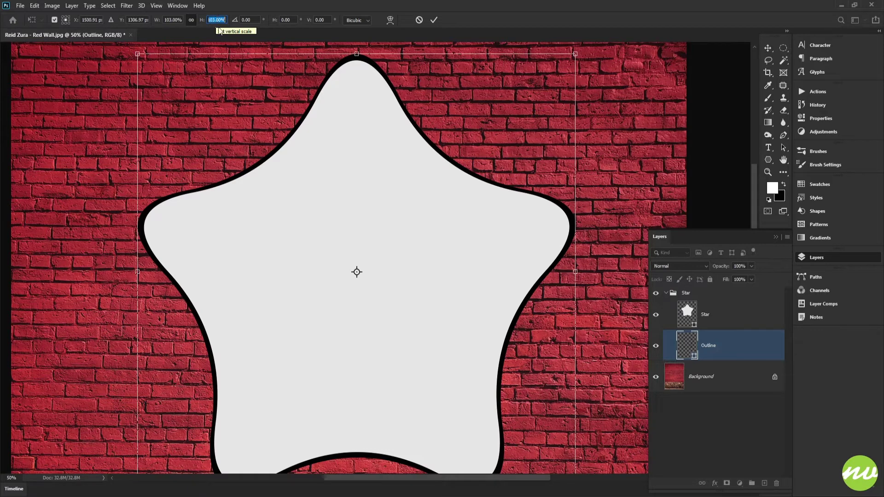
{"action": "left_click", "coordinate": [434, 20]}
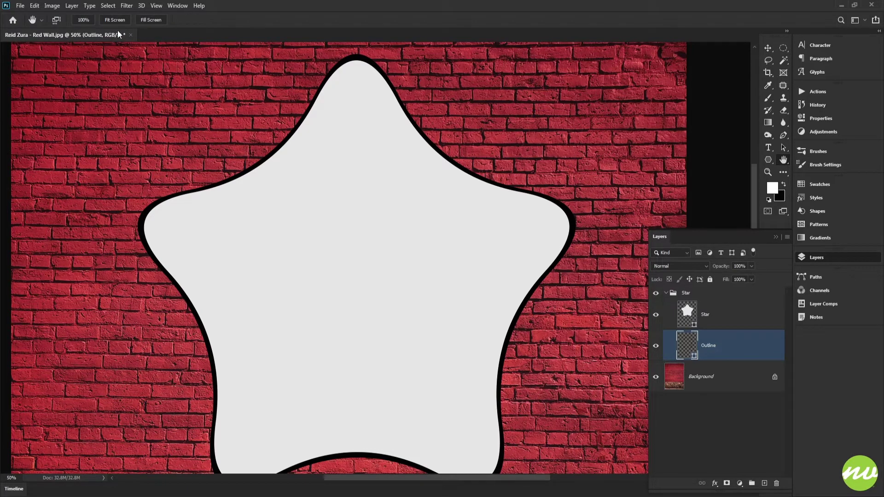
Examine the black outline around the star's edges up close and across the whole wall
{"action": "key", "text": "ctrl+1"}
{"action": "left_click_drag", "start_coordinate": [173, 165], "coordinate": [511, 164]}
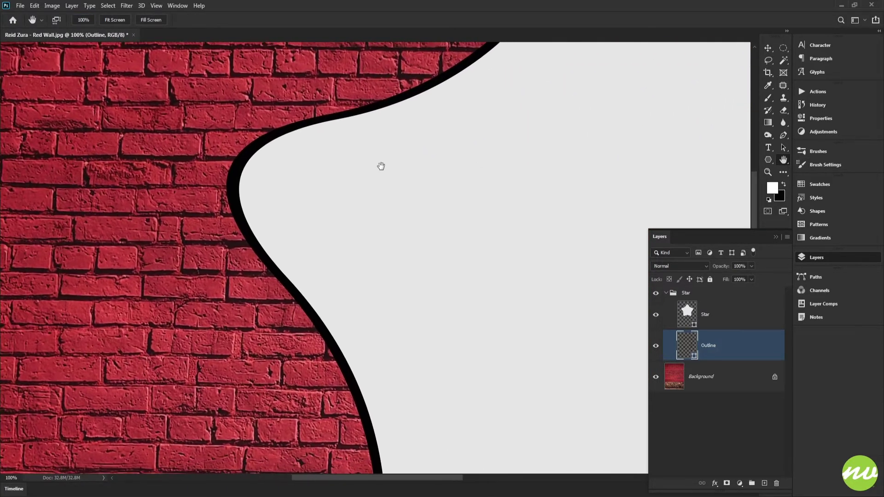
{"action": "left_click_drag", "start_coordinate": [381, 166], "coordinate": [102, 288]}
{"action": "left_click_drag", "start_coordinate": [443, 172], "coordinate": [270, 97]}
{"action": "left_click_drag", "start_coordinate": [404, 270], "coordinate": [314, 230]}
{"action": "left_click", "coordinate": [115, 19]}
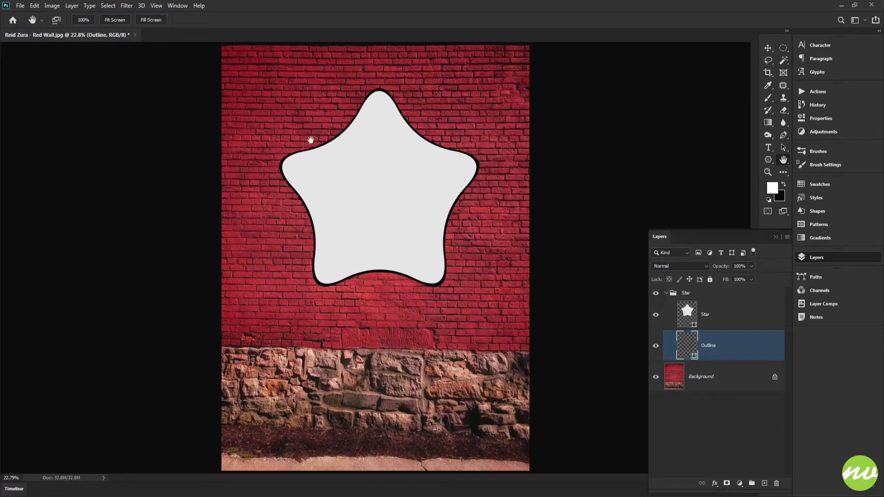
{"action": "left_click_drag", "start_coordinate": [417, 121], "coordinate": [461, 179]}
{"action": "left_click_drag", "start_coordinate": [500, 284], "coordinate": [486, 231]}
Apply the fourth loose style preset listed below the Fabric folder to the Star shape layer
{"action": "left_click", "coordinate": [714, 323]}
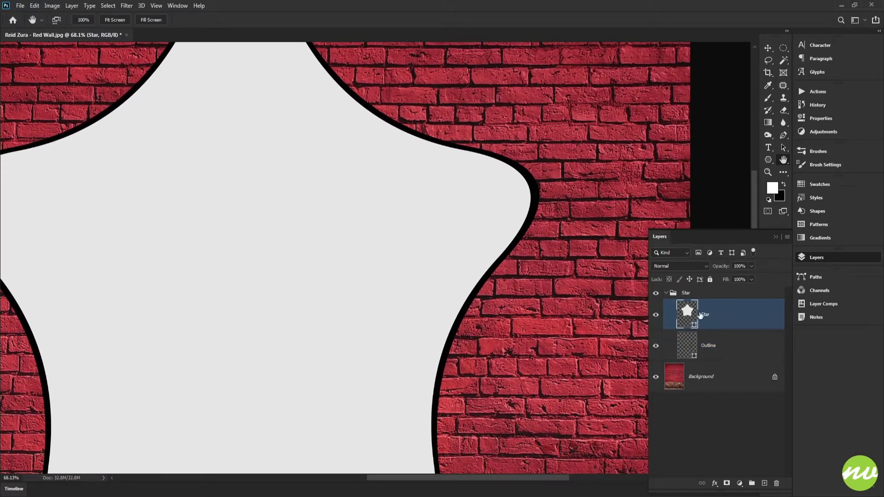
{"action": "scroll", "coordinate": [591, 267], "scroll_direction": "up", "scroll_amount": 2}
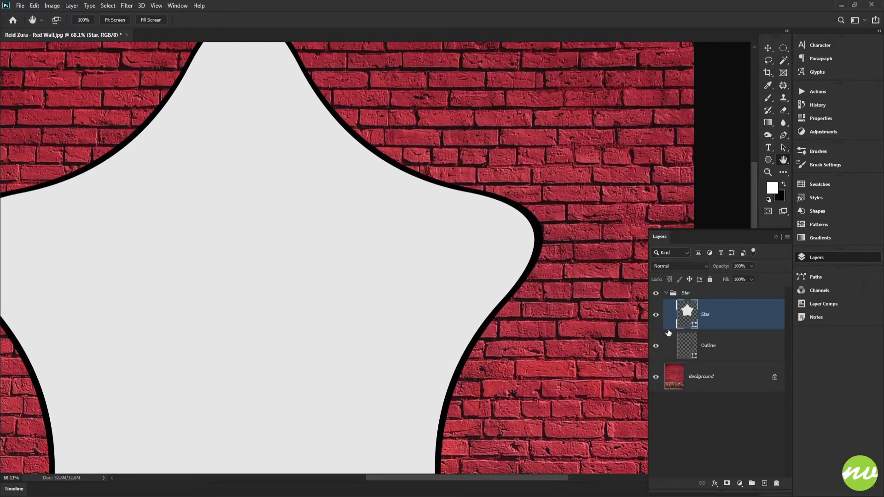
{"action": "left_click", "coordinate": [817, 199]}
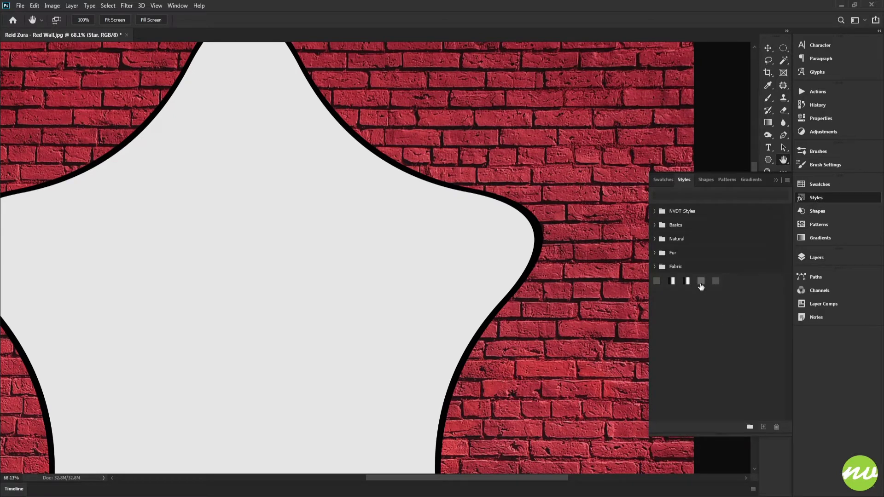
{"action": "left_click", "coordinate": [701, 282]}
{"action": "left_click", "coordinate": [817, 258]}
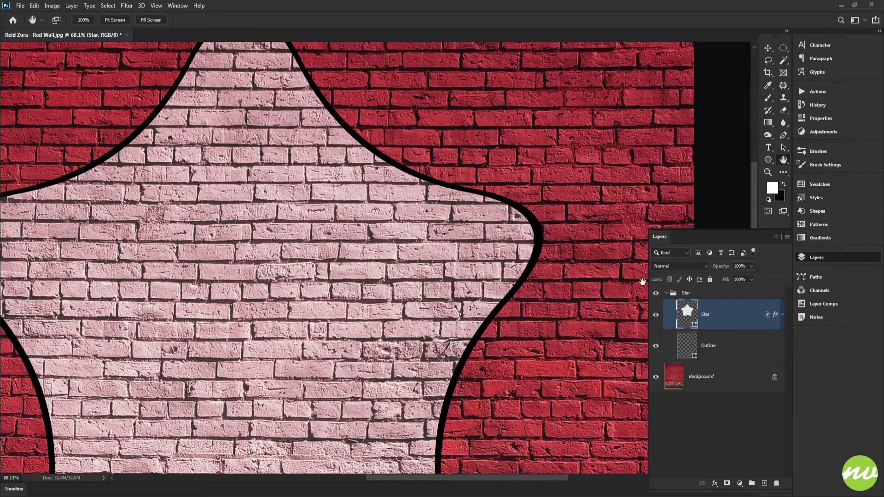
Hide the Outline layer and examine the star's bare edges against the brick wall
{"action": "left_click_drag", "start_coordinate": [561, 287], "coordinate": [572, 328]}
{"action": "left_click", "coordinate": [656, 346]}
{"action": "left_click_drag", "start_coordinate": [560, 294], "coordinate": [555, 248]}
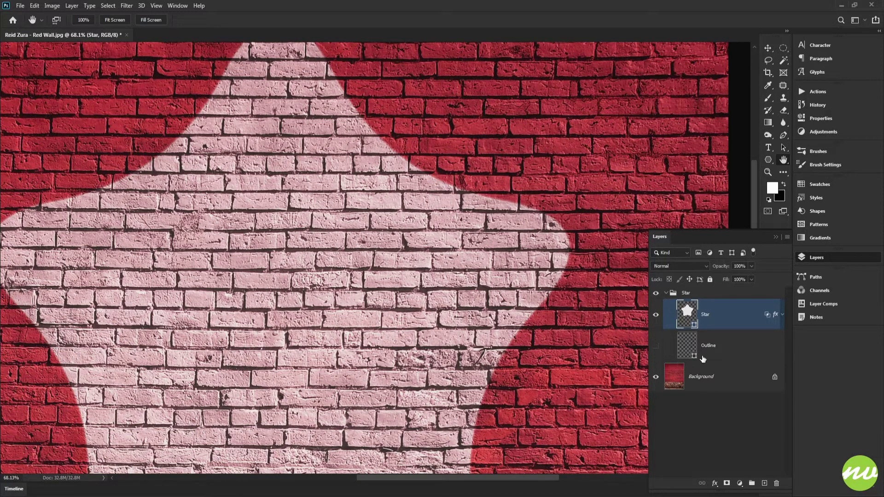
Open the Star layer's Outer Glow settings and copy the glow colour's hex value ededed, leaving the colour unchanged
{"action": "left_click", "coordinate": [715, 483]}
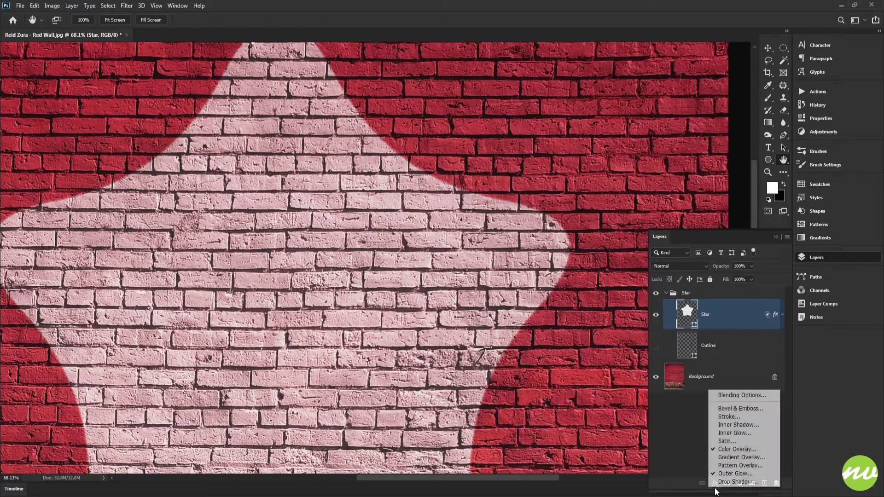
{"action": "left_click", "coordinate": [728, 474]}
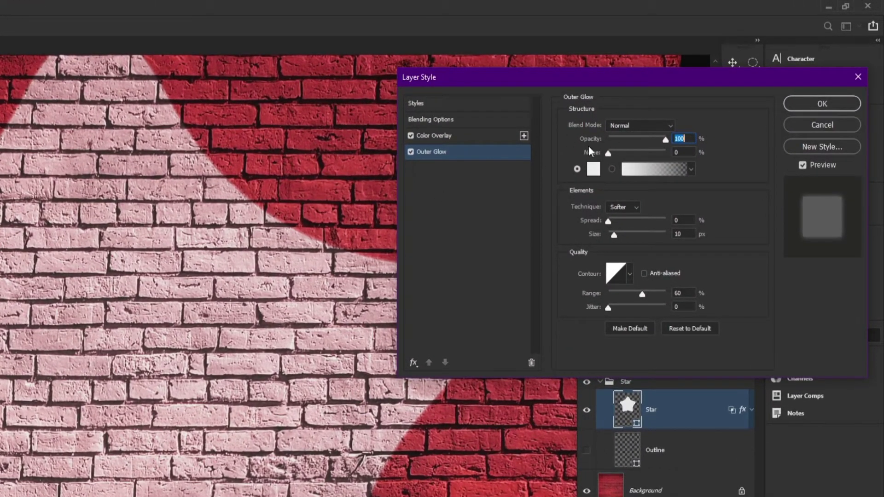
{"action": "left_click", "coordinate": [594, 171]}
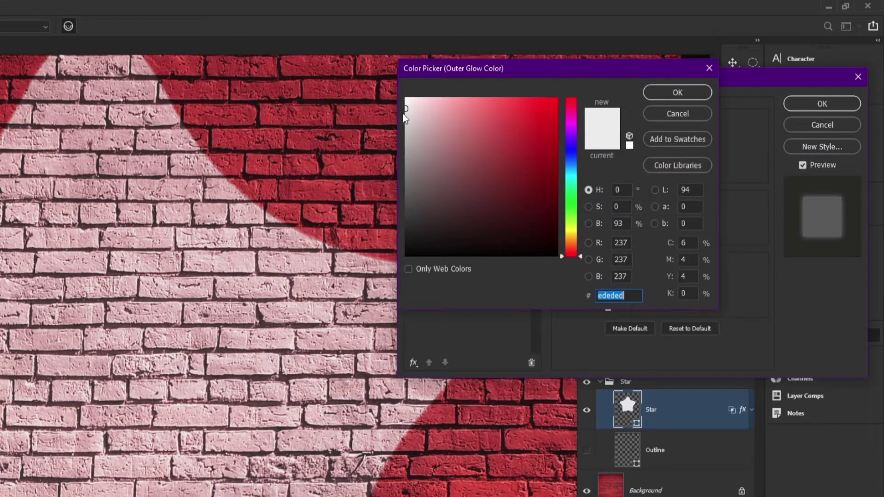
{"action": "right_click", "coordinate": [630, 295]}
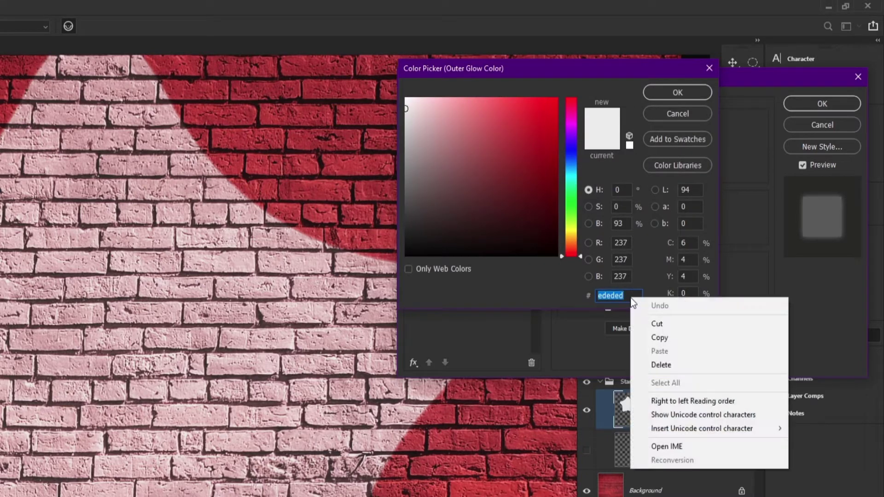
{"action": "left_click", "coordinate": [648, 338]}
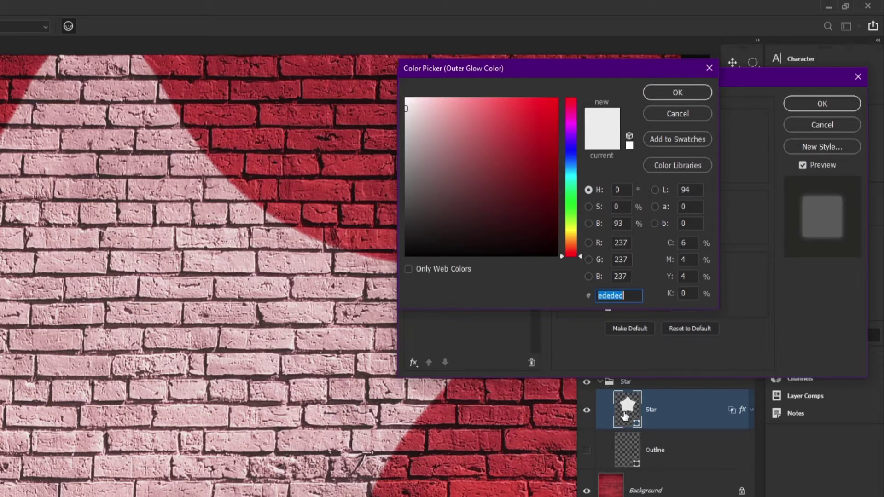
{"action": "left_click", "coordinate": [659, 114]}
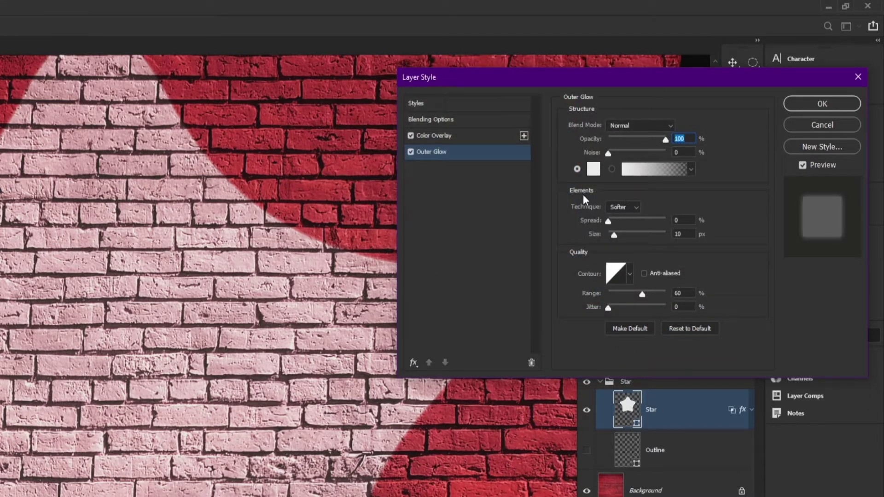
Inspect the Star layer's Color Overlay colour and the options for saving its effects as a new style
{"action": "left_click", "coordinate": [693, 236]}
{"action": "left_click", "coordinate": [446, 137]}
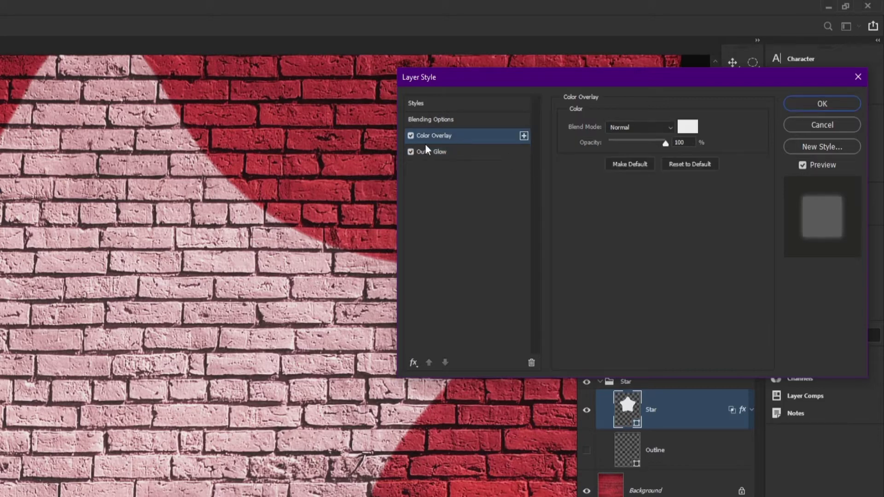
{"action": "left_click", "coordinate": [688, 125]}
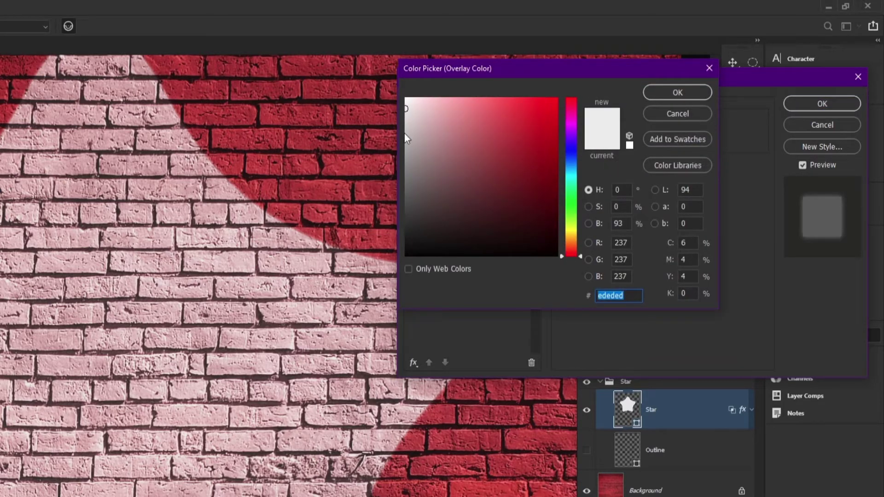
{"action": "left_click", "coordinate": [668, 118]}
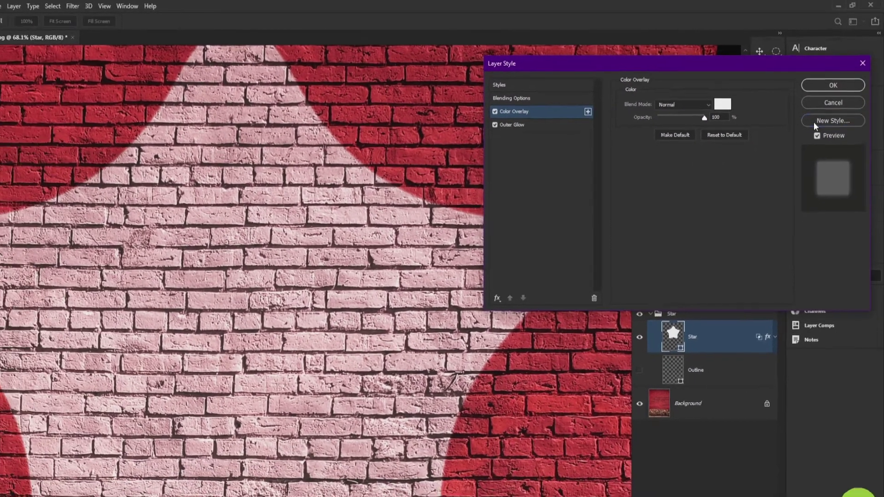
{"action": "left_click", "coordinate": [814, 121]}
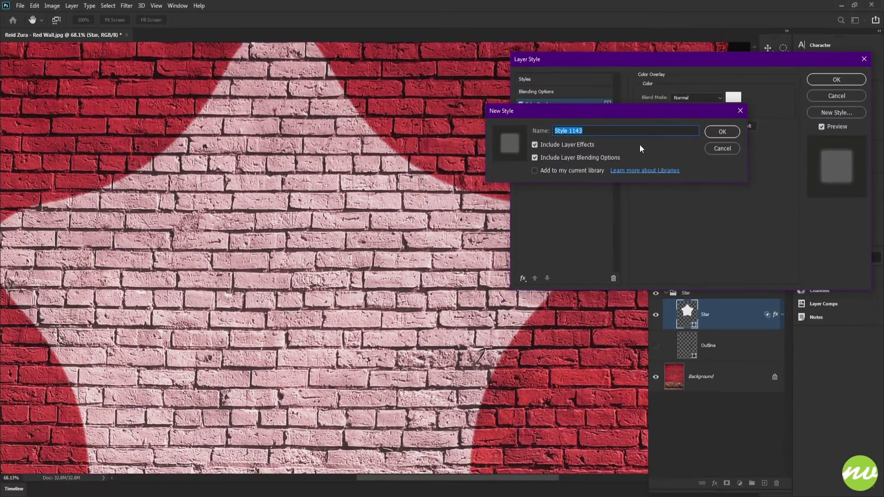
{"action": "left_click", "coordinate": [721, 147]}
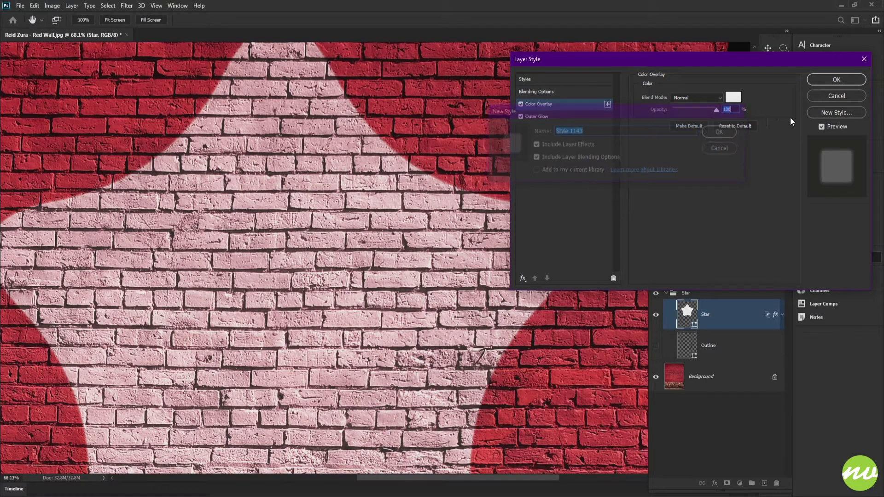
{"action": "left_click", "coordinate": [826, 80]}
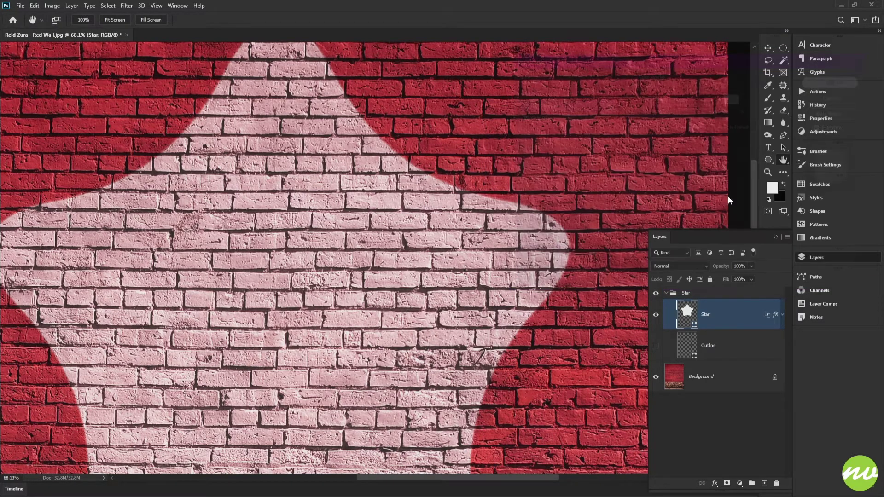
Set the Star shape's fill colour to the copied hex value ededed
{"action": "double_click", "coordinate": [687, 313]}
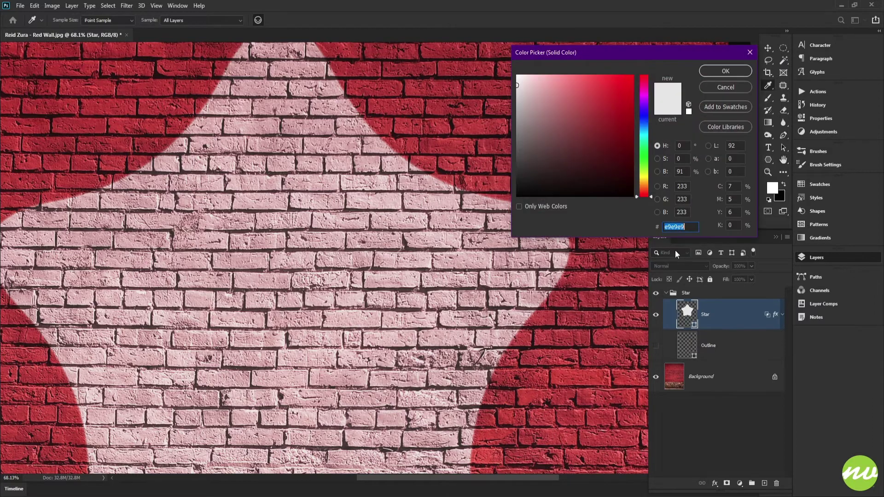
{"action": "right_click", "coordinate": [685, 228]}
{"action": "left_click", "coordinate": [703, 271]}
{"action": "left_click", "coordinate": [718, 74]}
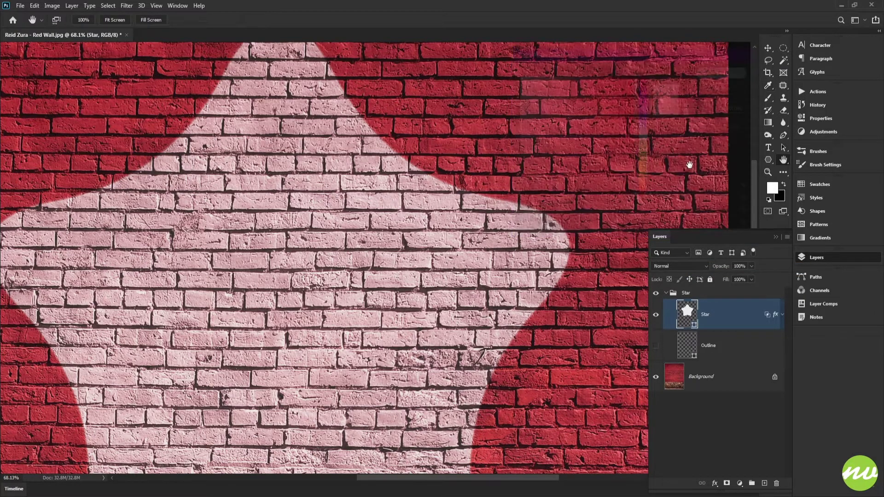
Show the Outline layer again and apply the fifth loose style preset below the Fabric folder to it
{"action": "left_click_drag", "start_coordinate": [469, 268], "coordinate": [487, 227]}
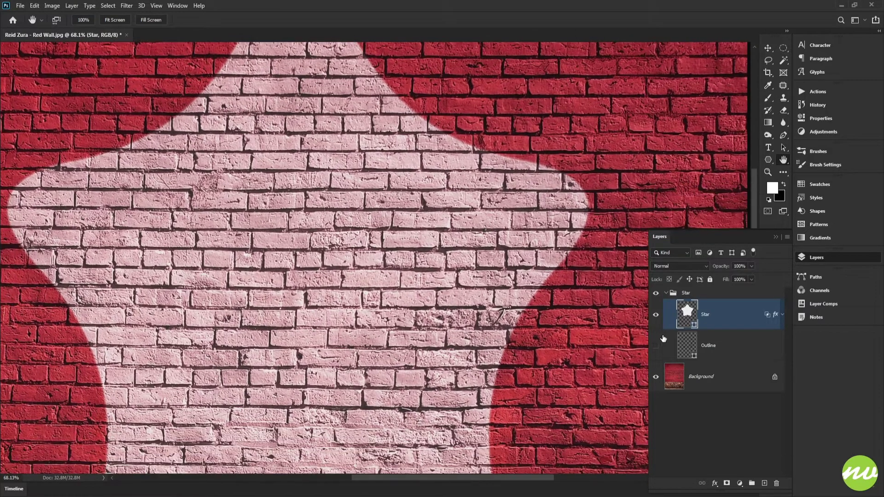
{"action": "left_click", "coordinate": [656, 347]}
{"action": "left_click", "coordinate": [688, 354]}
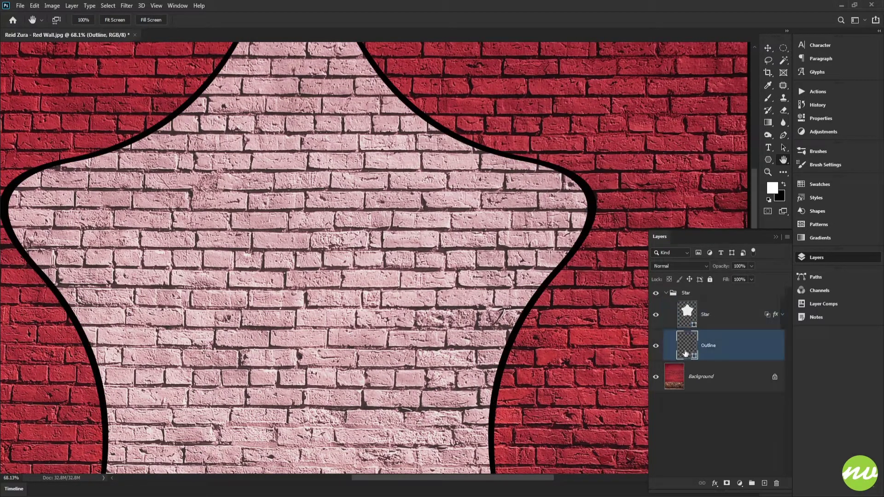
{"action": "left_click", "coordinate": [816, 197]}
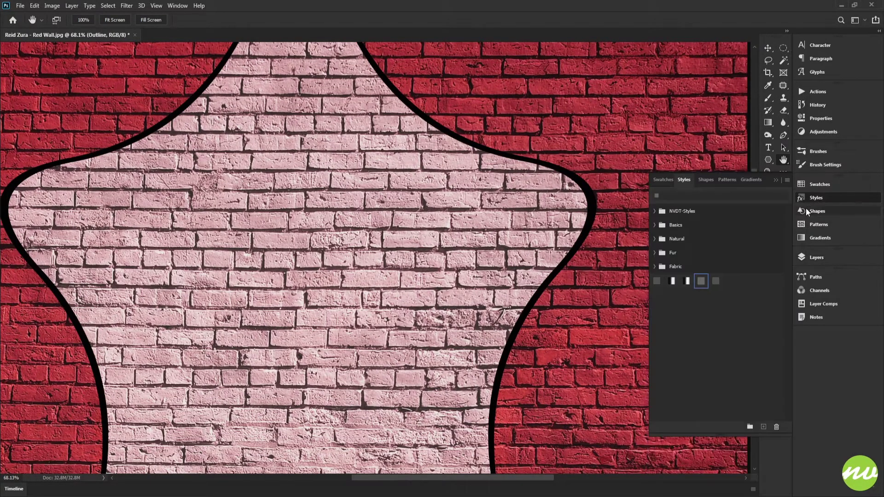
{"action": "left_click", "coordinate": [717, 283]}
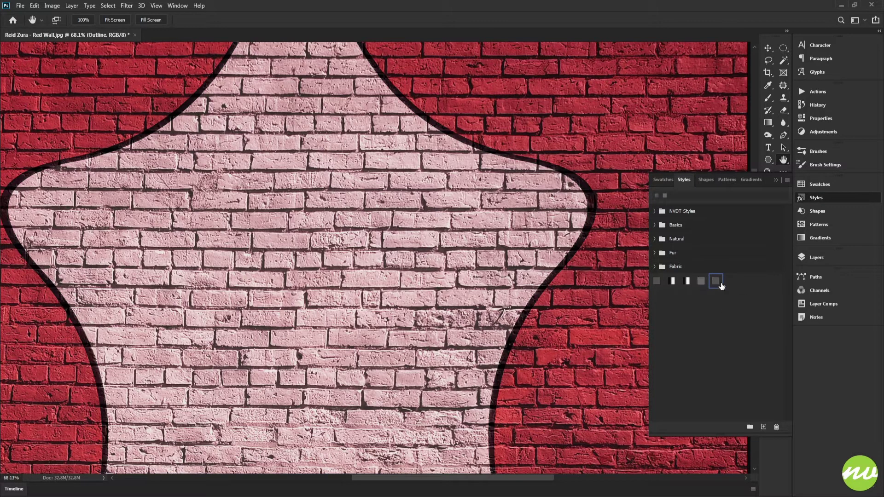
{"action": "left_click", "coordinate": [816, 258]}
{"action": "left_click_drag", "start_coordinate": [562, 319], "coordinate": [550, 197]}
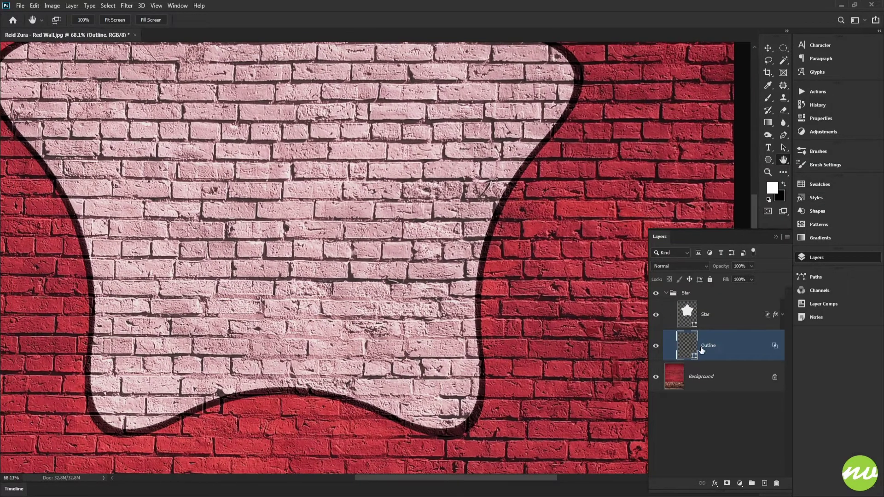
Examine the Star layer's Blend If ranges for This Layer and Underlying Layer without keeping any change
{"action": "left_click", "coordinate": [715, 483]}
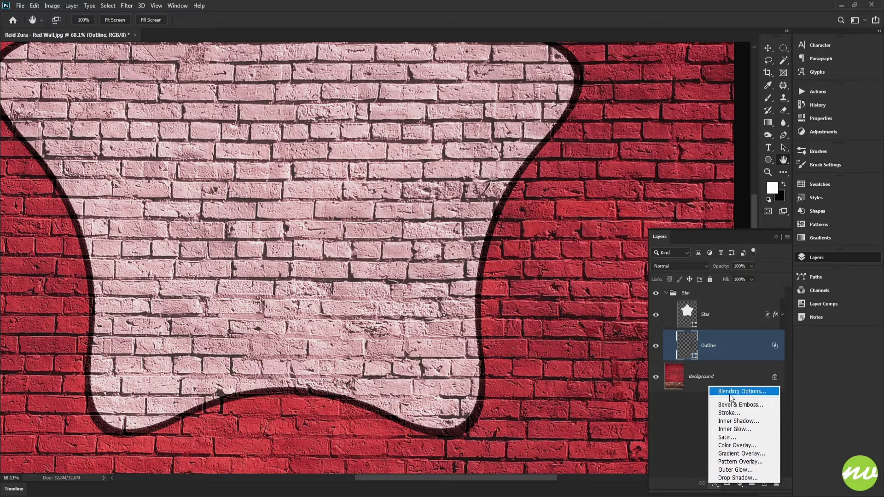
{"action": "left_click", "coordinate": [694, 318]}
{"action": "left_click", "coordinate": [694, 317]}
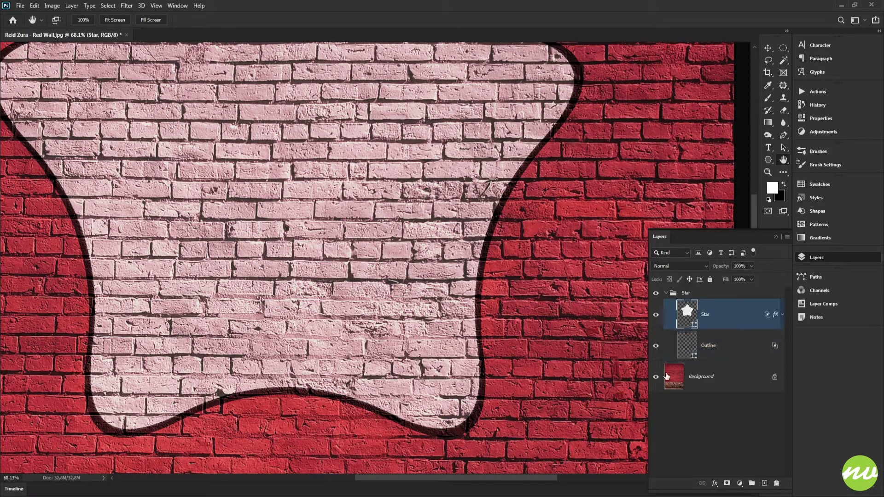
{"action": "left_click", "coordinate": [715, 483]}
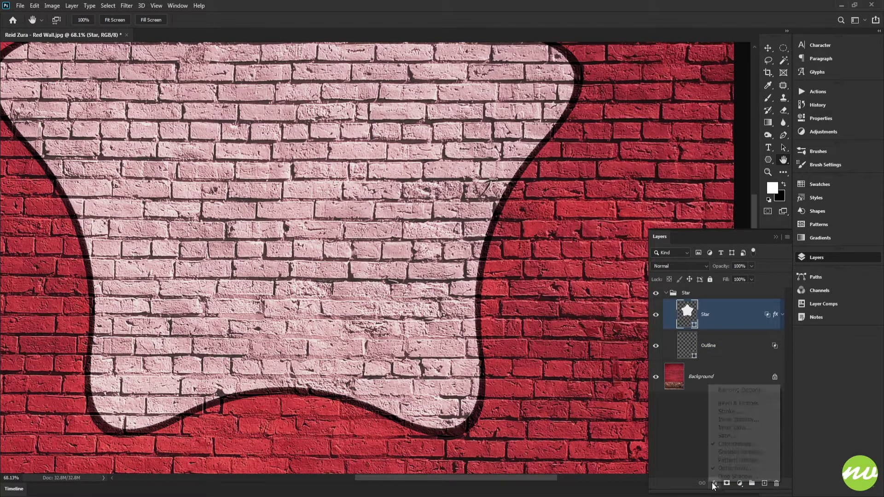
{"action": "left_click", "coordinate": [728, 388]}
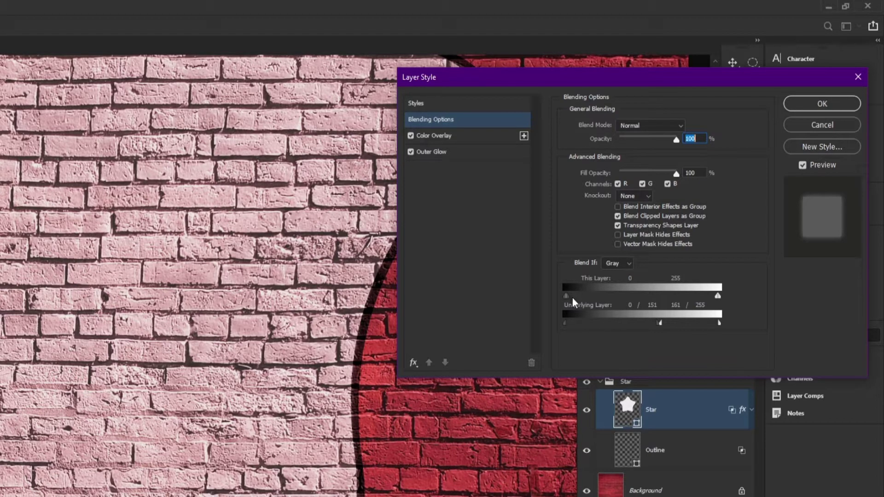
{"action": "key", "text": "alt"}
{"action": "left_click_drag", "start_coordinate": [573, 295], "coordinate": [553, 298]}
{"action": "key", "text": "alt"}
{"action": "left_click_drag", "start_coordinate": [712, 297], "coordinate": [695, 299]}
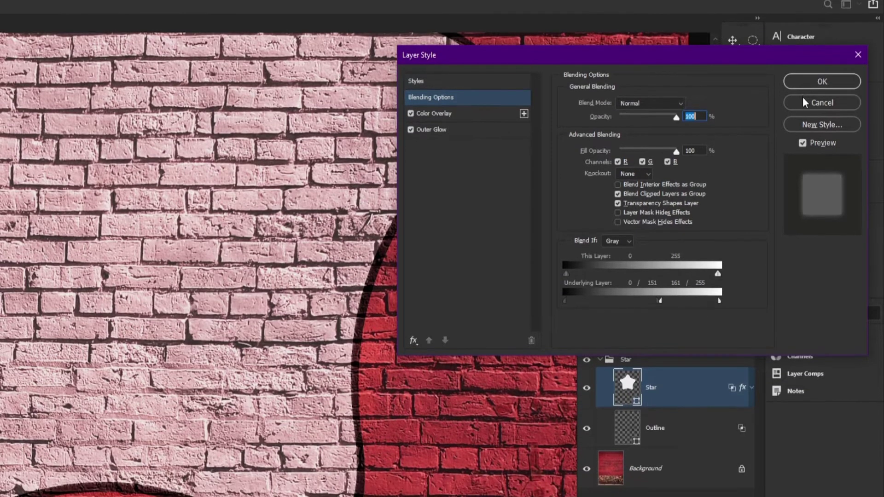
{"action": "left_click", "coordinate": [801, 103]}
Examine the Outline layer's Blend If ranges in its blending options and leave them as they are
{"action": "left_click", "coordinate": [653, 324]}
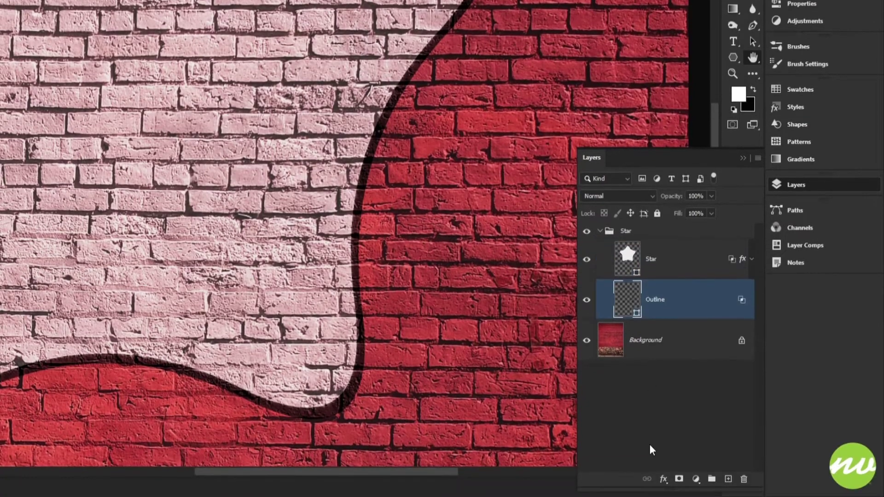
{"action": "left_click", "coordinate": [665, 481]}
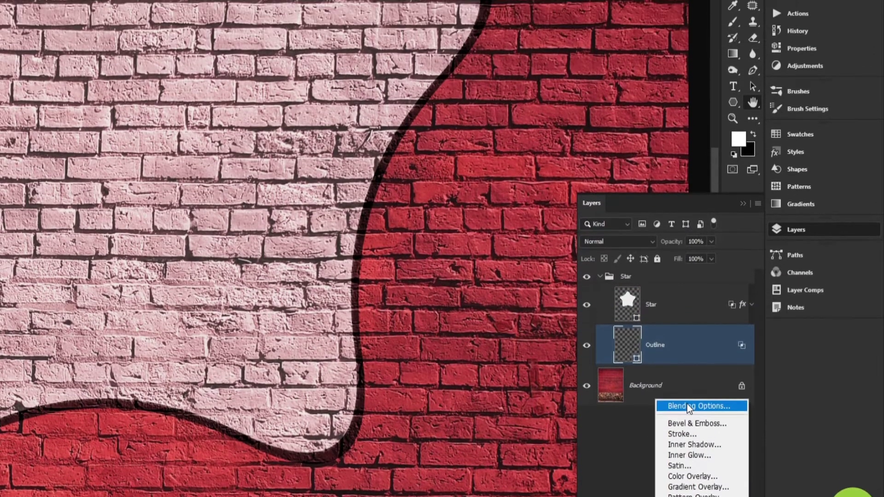
{"action": "left_click", "coordinate": [689, 359]}
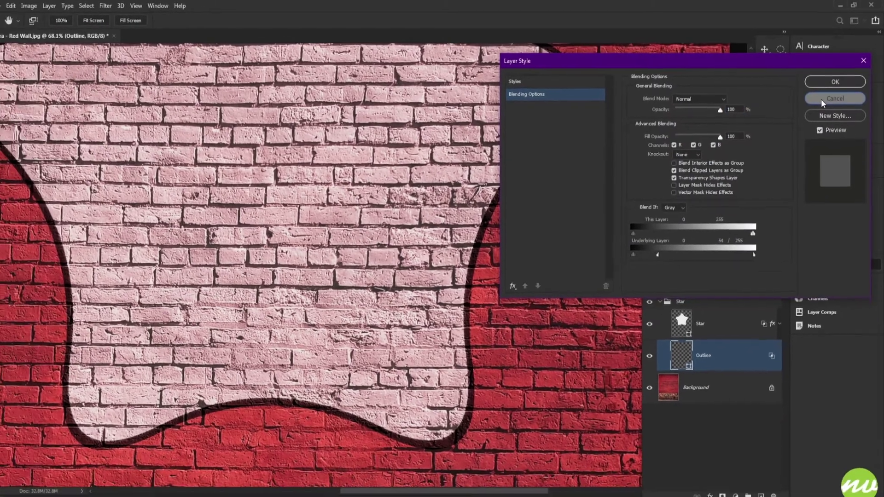
{"action": "left_click", "coordinate": [827, 89]}
Set the feather of the Outline layer's shape path to 3 px
{"action": "left_click_drag", "start_coordinate": [557, 170], "coordinate": [524, 344]}
{"action": "left_click_drag", "start_coordinate": [433, 202], "coordinate": [444, 217]}
{"action": "scroll", "coordinate": [444, 218], "scroll_direction": "up", "scroll_amount": 8}
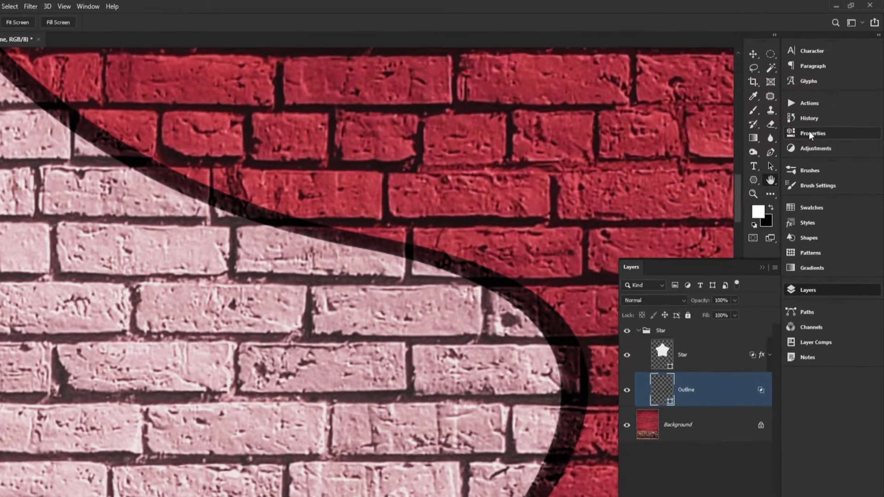
{"action": "left_click", "coordinate": [818, 120]}
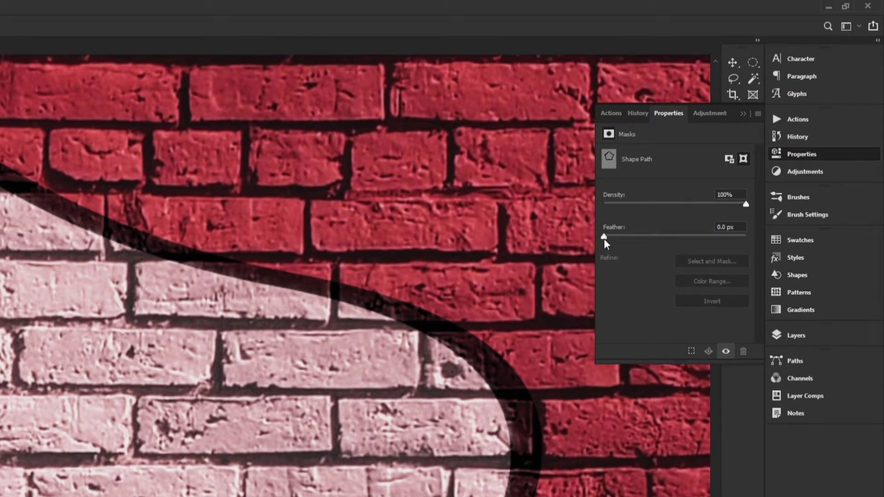
{"action": "mouse_move", "coordinate": [610, 236]}
{"action": "left_mouse_down"}
{"action": "mouse_move", "coordinate": [617, 236]}
{"action": "mouse_move", "coordinate": [604, 236]}
{"action": "left_mouse_up"}
{"action": "left_click_drag", "start_coordinate": [741, 229], "coordinate": [682, 232]}
{"action": "type", "text": "3"}
{"action": "key", "text": "Return"}
Check the feathered outline up close and across the whole wall, and select the Star shape layer
{"action": "scroll", "coordinate": [403, 183], "scroll_direction": "down", "scroll_amount": 5}
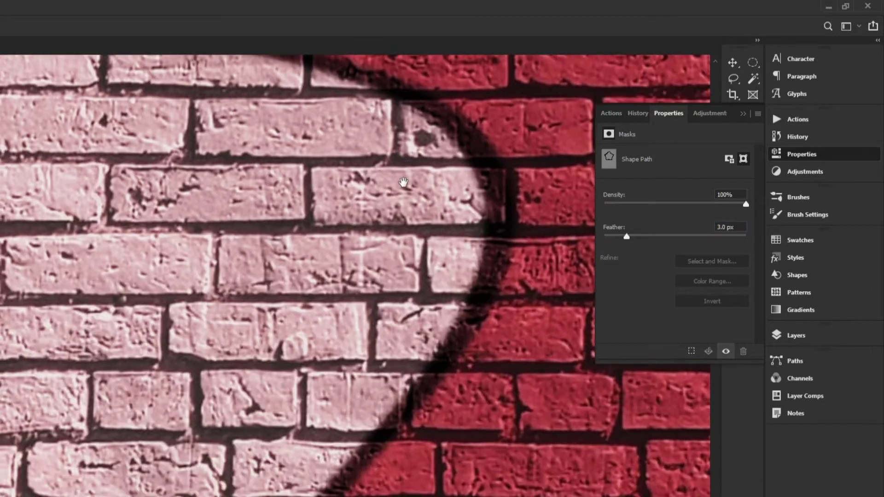
{"action": "left_click", "coordinate": [403, 182], "text": "alt"}
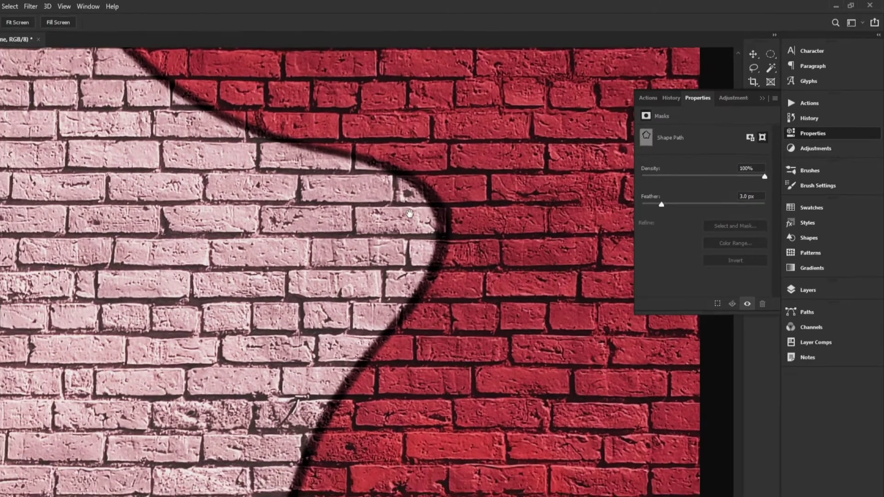
{"action": "left_click_drag", "start_coordinate": [295, 313], "coordinate": [422, 127]}
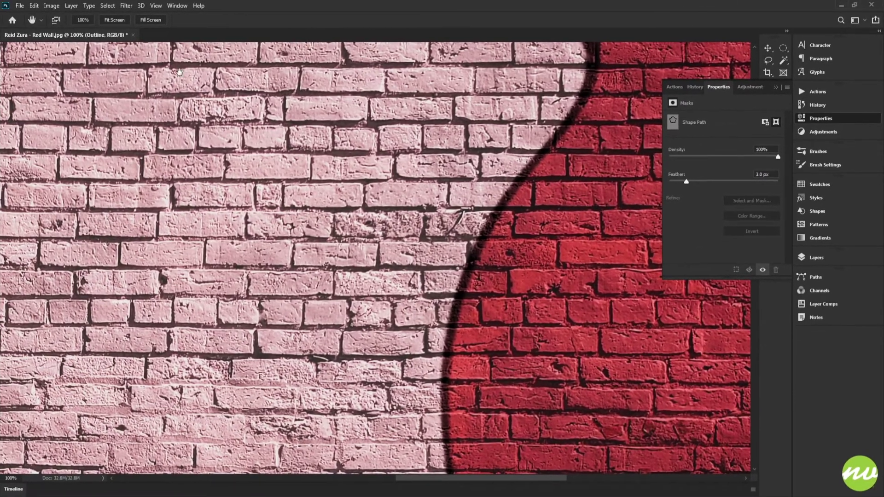
{"action": "left_click", "coordinate": [87, 20]}
{"action": "left_click", "coordinate": [817, 257]}
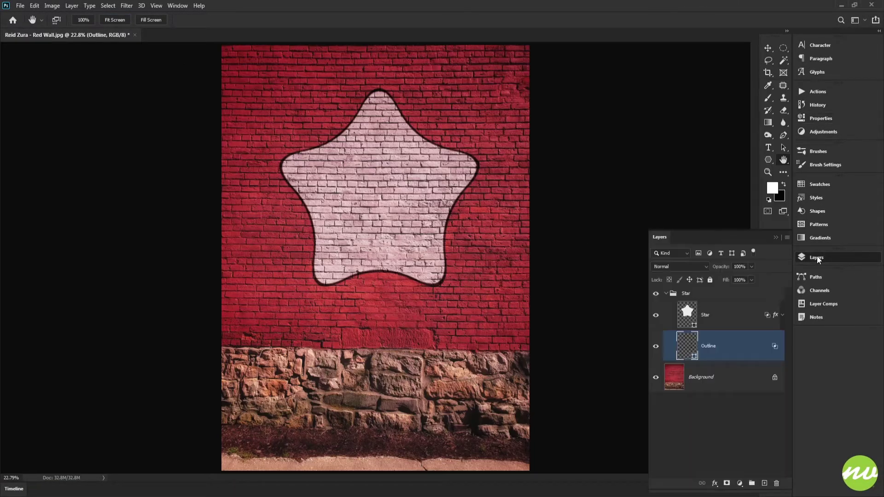
{"action": "key", "text": "alt+bracketright"}
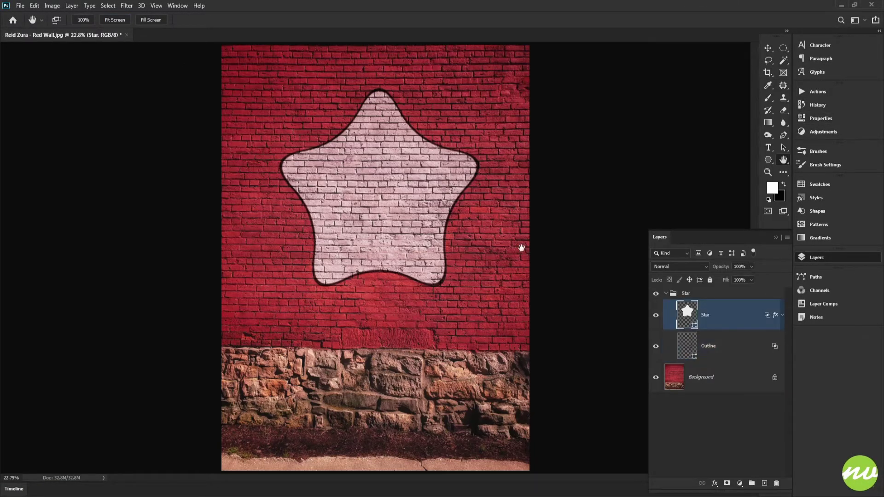
Set the feather of the Star layer's shape path to 15 px
{"action": "left_click", "coordinate": [91, 21]}
{"action": "left_click_drag", "start_coordinate": [642, 86], "coordinate": [496, 351]}
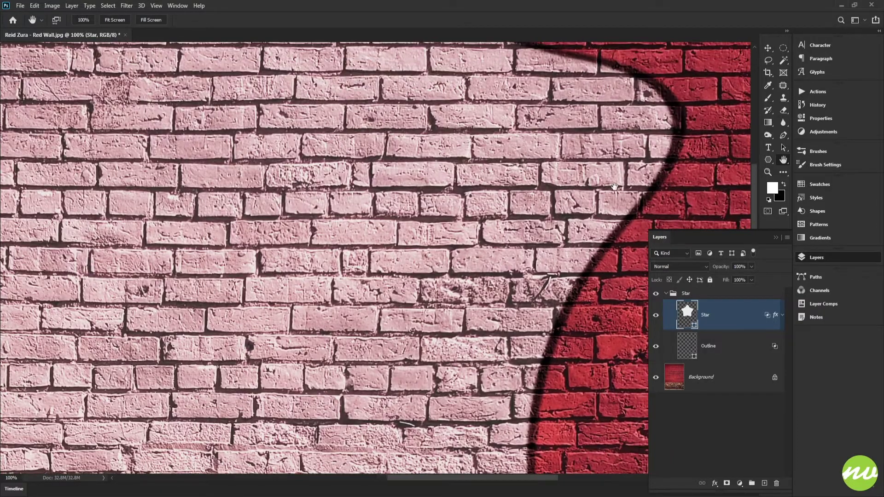
{"action": "left_click_drag", "start_coordinate": [615, 187], "coordinate": [529, 354]}
{"action": "left_click_drag", "start_coordinate": [510, 220], "coordinate": [640, 322]}
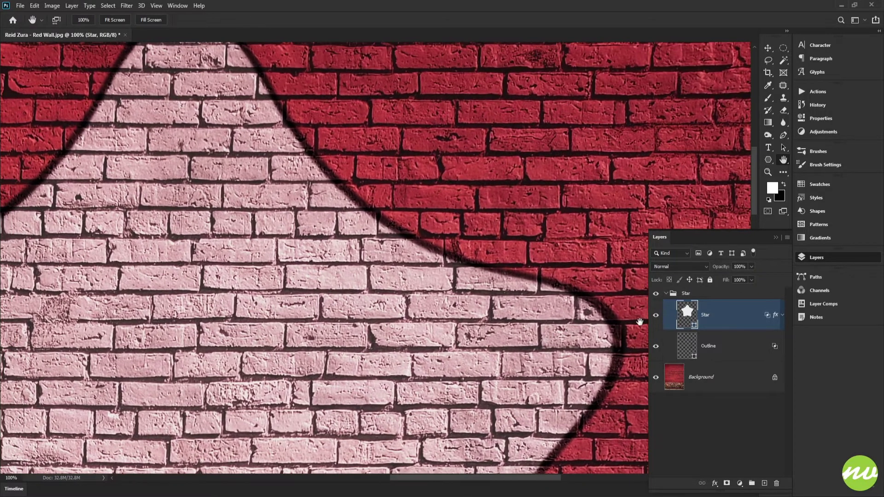
{"action": "left_click_drag", "start_coordinate": [514, 311], "coordinate": [551, 320]}
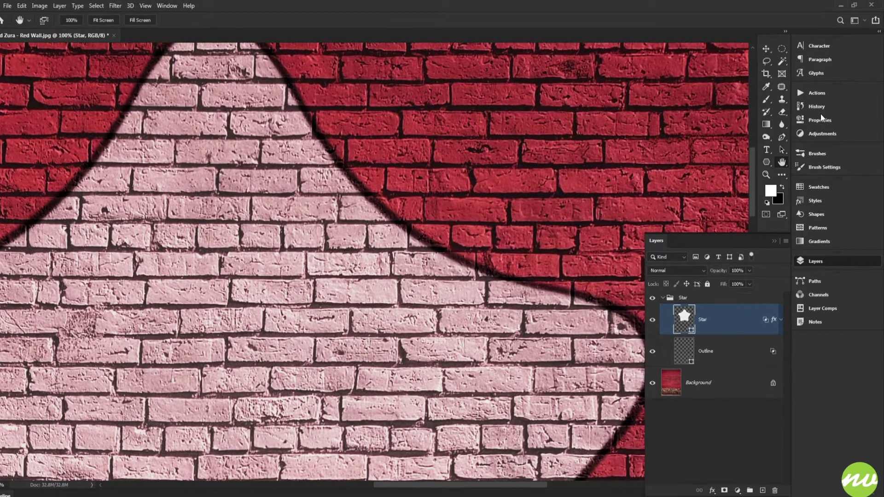
{"action": "left_click", "coordinate": [822, 118]}
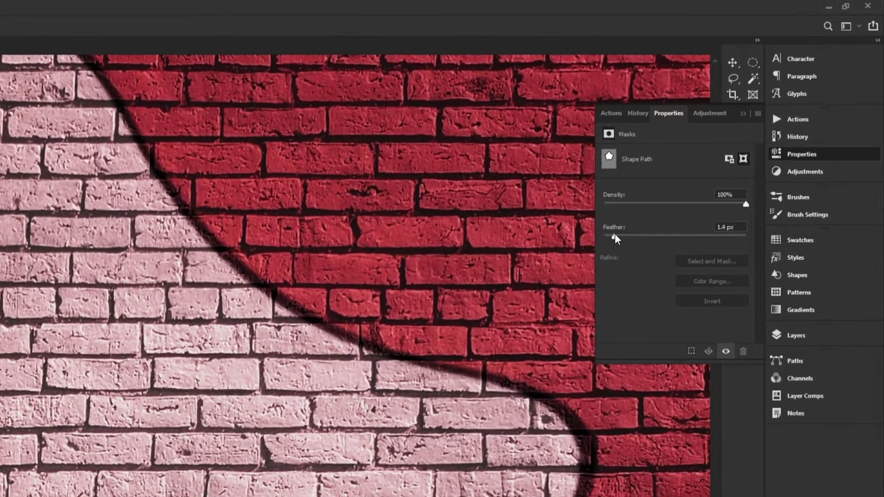
{"action": "left_click_drag", "start_coordinate": [651, 197], "coordinate": [672, 196]}
{"action": "left_click_drag", "start_coordinate": [627, 235], "coordinate": [669, 238]}
{"action": "key", "text": "ctrl+z"}
{"action": "left_click_drag", "start_coordinate": [736, 227], "coordinate": [674, 228]}
{"action": "type", "text": "15"}
{"action": "key", "text": "Return"}
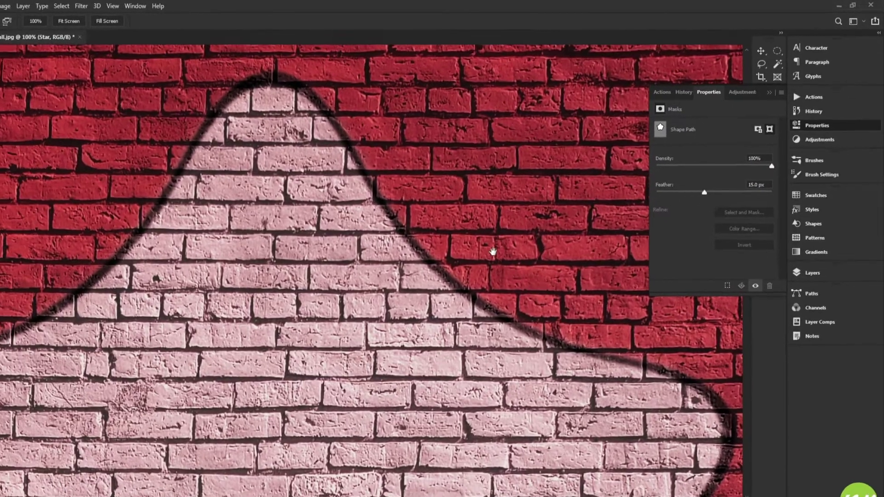
Examine the star's feathered edges against the bricks at full size, all around the shape
{"action": "left_click_drag", "start_coordinate": [138, 317], "coordinate": [425, 200]}
{"action": "left_click_drag", "start_coordinate": [250, 283], "coordinate": [252, 288]}
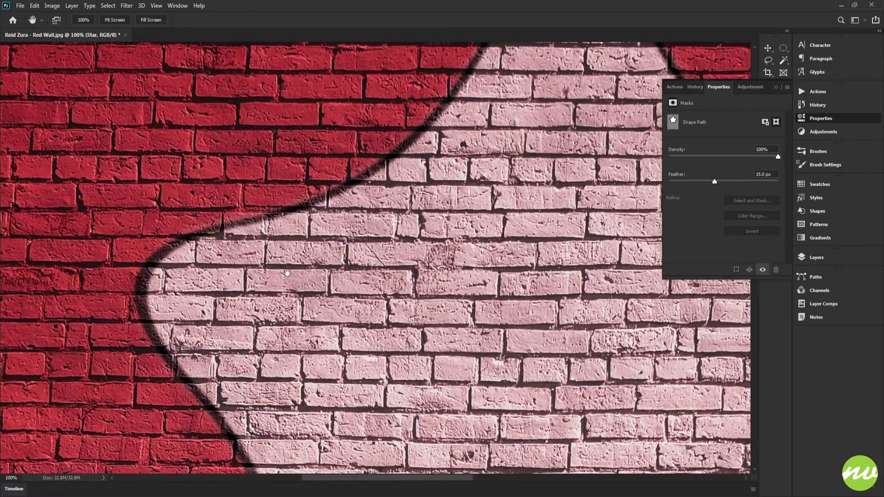
{"action": "left_click_drag", "start_coordinate": [292, 312], "coordinate": [297, 127]}
{"action": "left_click_drag", "start_coordinate": [406, 293], "coordinate": [231, 127]}
{"action": "left_click_drag", "start_coordinate": [555, 277], "coordinate": [397, 224]}
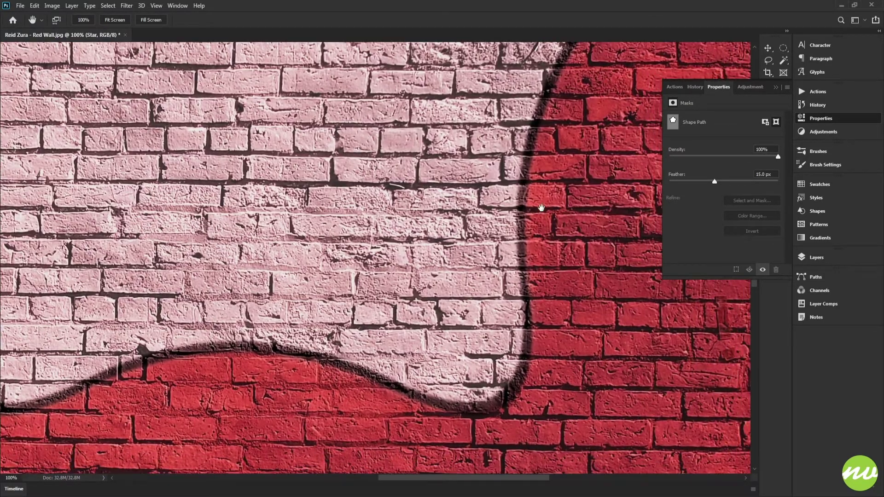
{"action": "left_click_drag", "start_coordinate": [524, 206], "coordinate": [448, 296]}
{"action": "left_click_drag", "start_coordinate": [527, 165], "coordinate": [414, 335]}
{"action": "left_click_drag", "start_coordinate": [544, 234], "coordinate": [587, 253]}
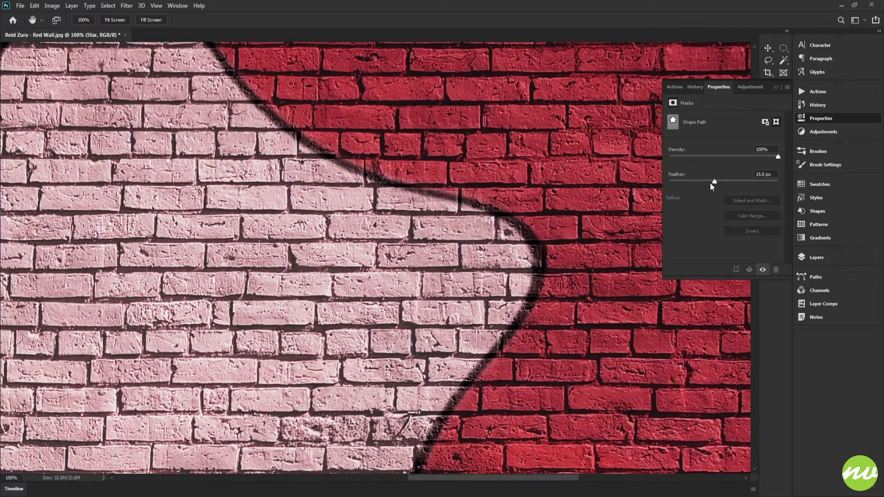
Set the feather of the Star layer's shape path to 20 px and check the softened star on the wall
{"action": "left_click_drag", "start_coordinate": [717, 182], "coordinate": [719, 184]}
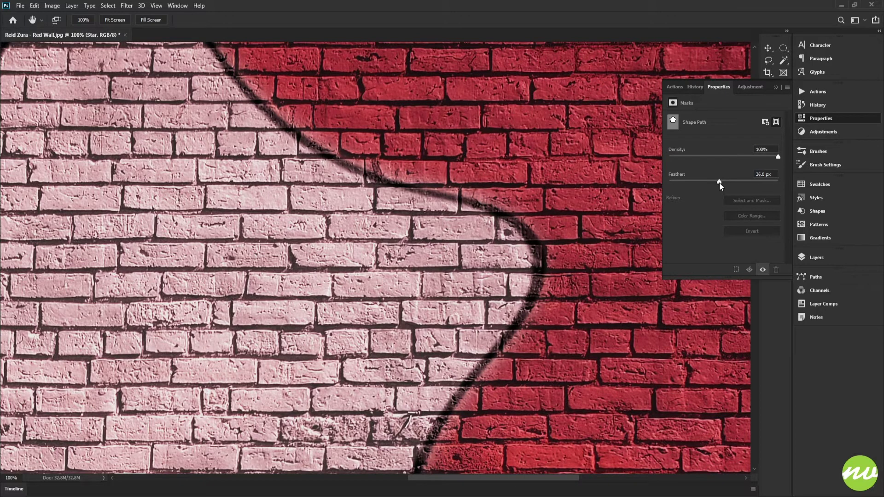
{"action": "left_click_drag", "start_coordinate": [773, 174], "coordinate": [709, 176]}
{"action": "type", "text": "15"}
{"action": "key", "text": "BackSpace"}
{"action": "key", "text": "BackSpace"}
{"action": "type", "text": "20"}
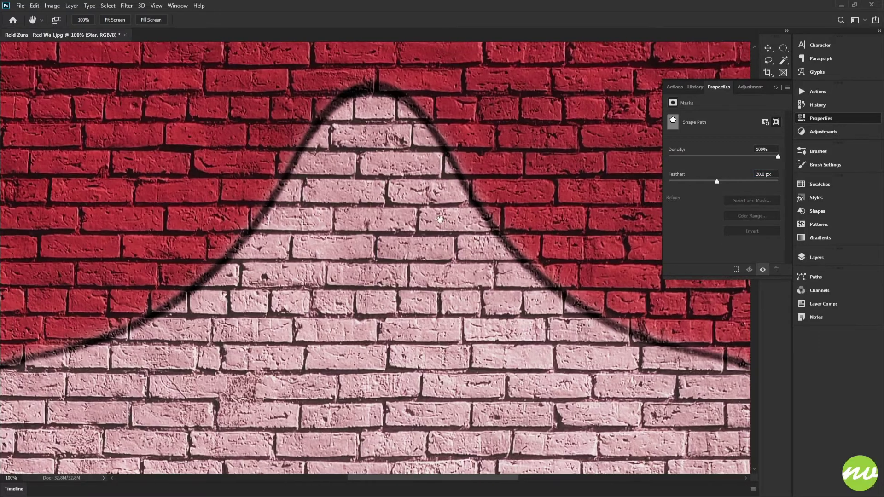
{"action": "scroll", "coordinate": [474, 168], "scroll_direction": "down", "scroll_amount": 5}
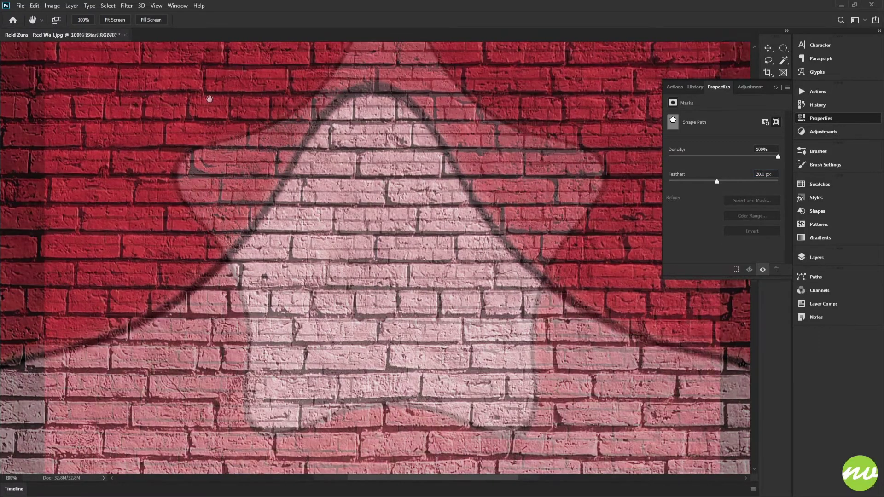
{"action": "left_click_drag", "start_coordinate": [474, 169], "coordinate": [456, 214]}
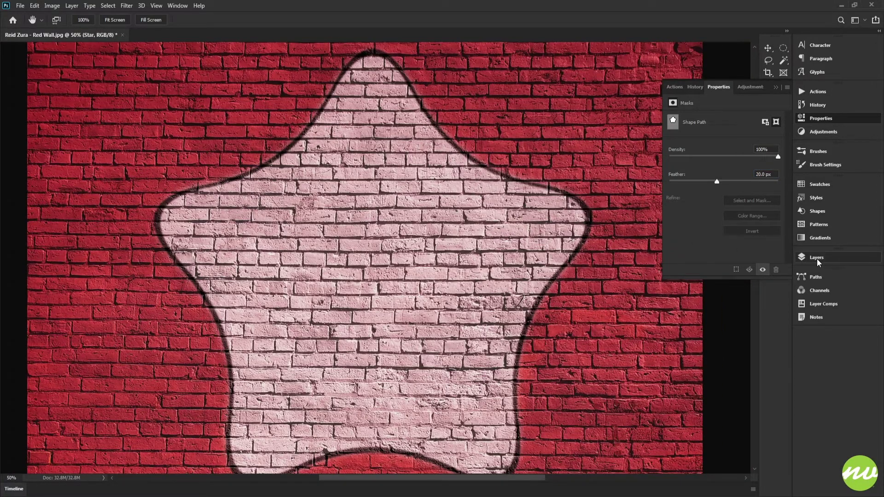
Group the Star and Outline layers into a new group named Big Star
{"action": "left_click", "coordinate": [811, 258]}
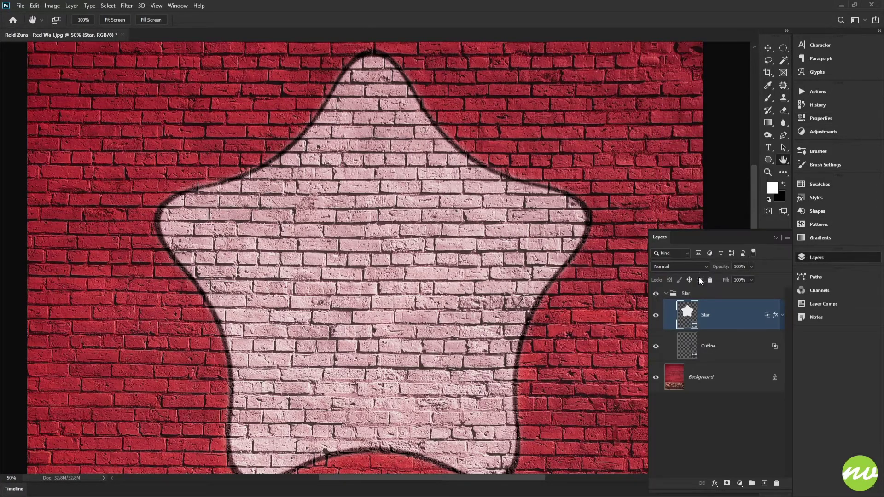
{"action": "left_click", "coordinate": [116, 20]}
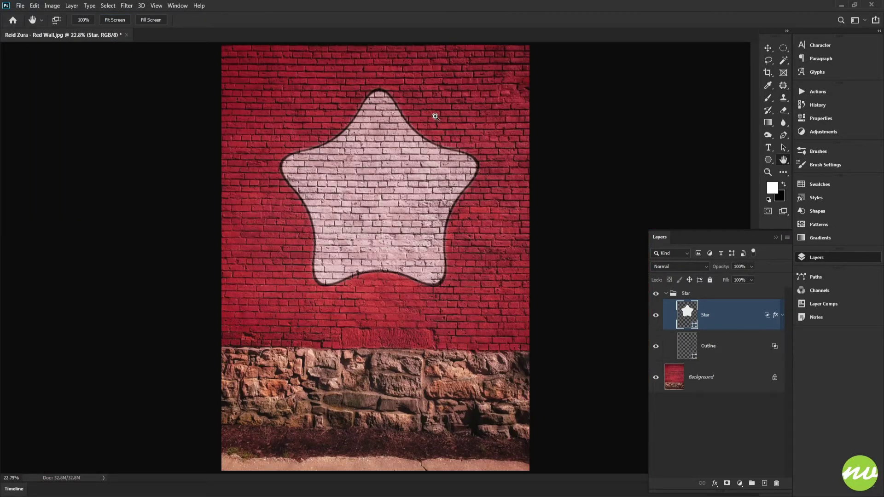
{"action": "scroll", "coordinate": [434, 114], "scroll_direction": "up", "scroll_amount": 5}
{"action": "left_click_drag", "start_coordinate": [344, 137], "coordinate": [457, 178]}
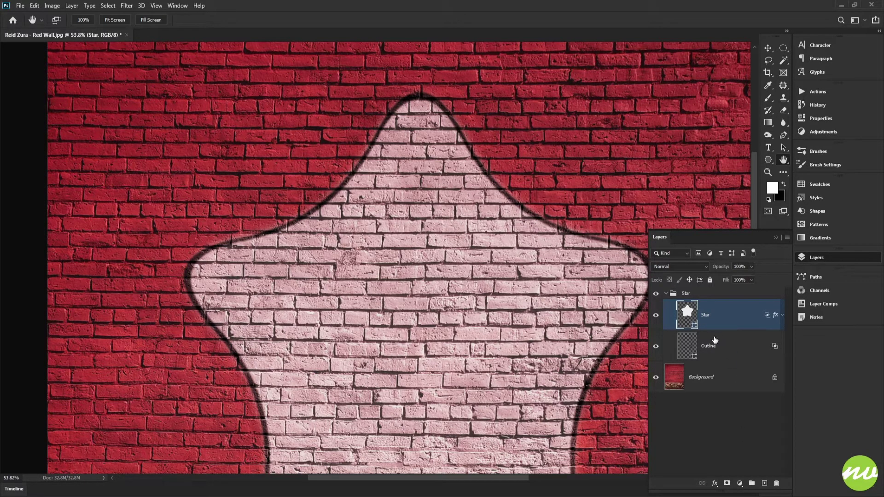
{"action": "left_click", "coordinate": [715, 352], "text": "shift"}
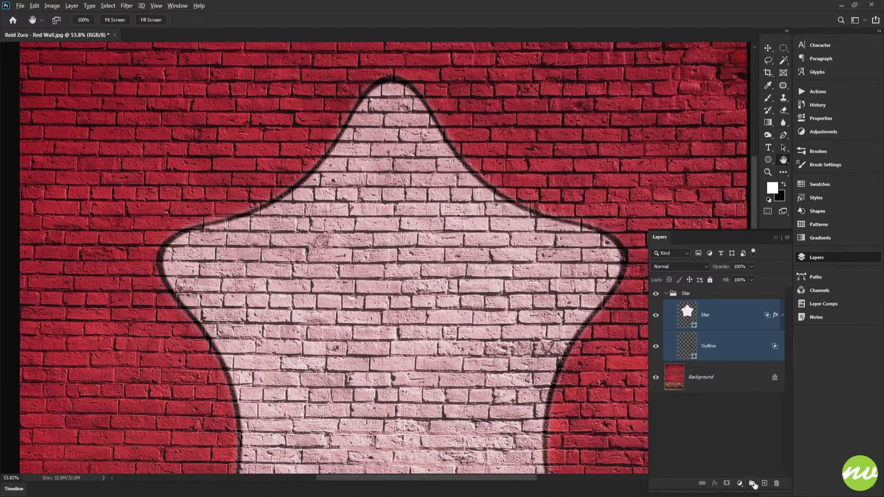
{"action": "left_click", "coordinate": [753, 484], "text": "alt"}
{"action": "type", "text": "Bl"}
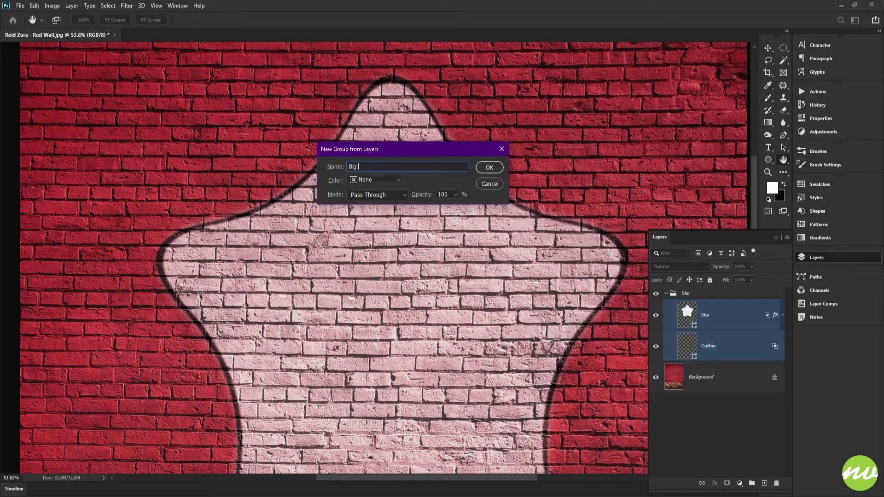
{"action": "key", "text": "Return"}
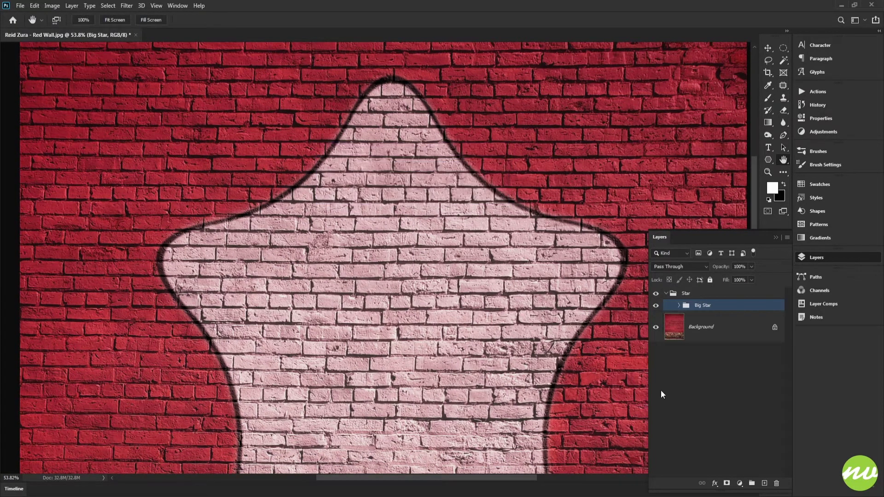
Create a group named Small Stars inside the Star group and place it below the Big Star group
{"action": "left_click", "coordinate": [750, 483], "text": "alt"}
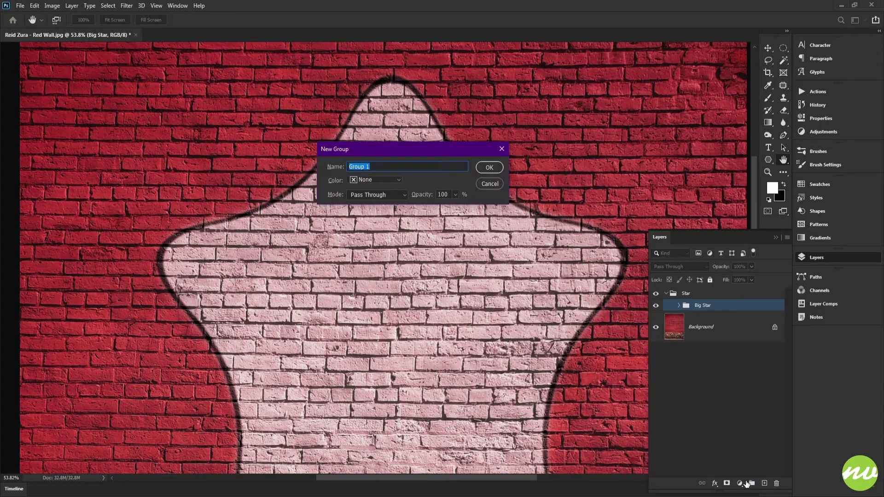
{"action": "type", "text": "Small Stars"}
{"action": "key", "text": "Return"}
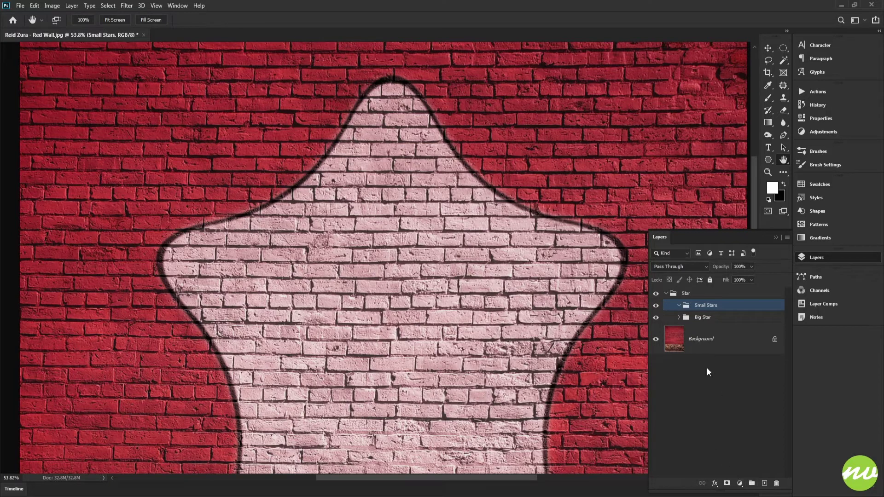
{"action": "key", "text": "ctrl+bracketleft"}
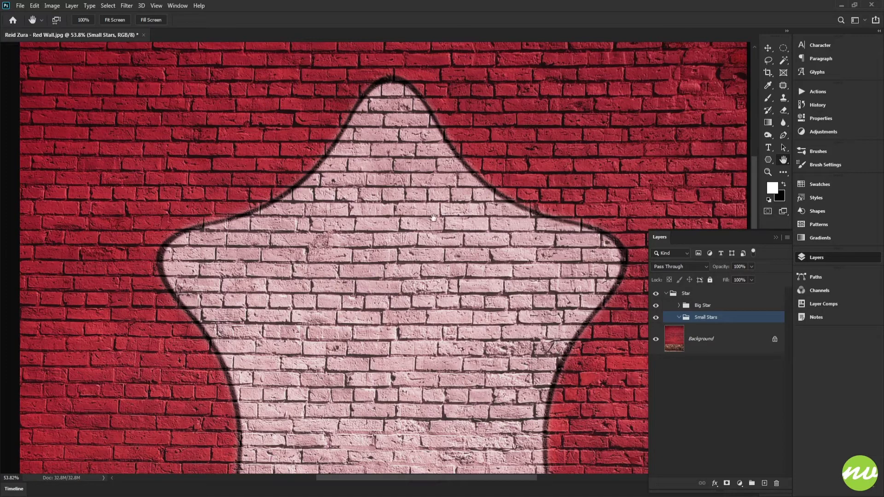
Draw a small light five-pointed star, about 213 px wide, on the bricks to the upper left of the big star
{"action": "key", "text": "u"}
{"action": "left_click_drag", "start_coordinate": [339, 134], "coordinate": [401, 154]}
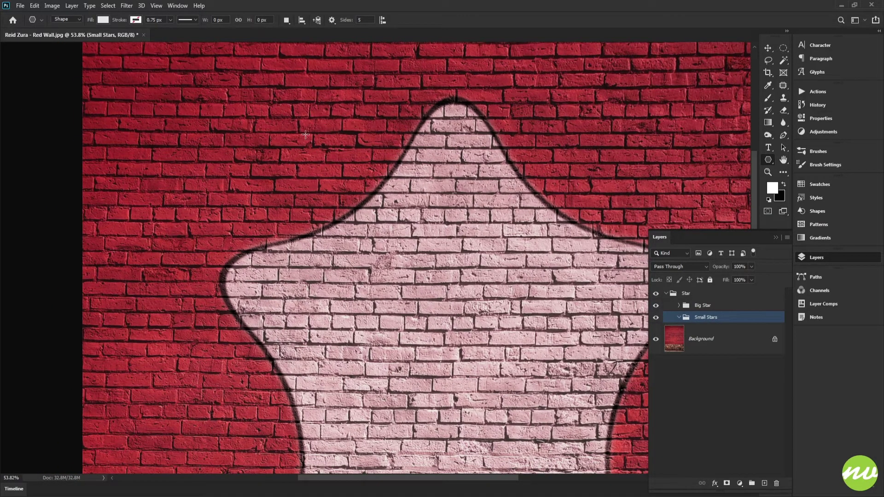
{"action": "left_click_drag", "start_coordinate": [305, 135], "coordinate": [324, 162]}
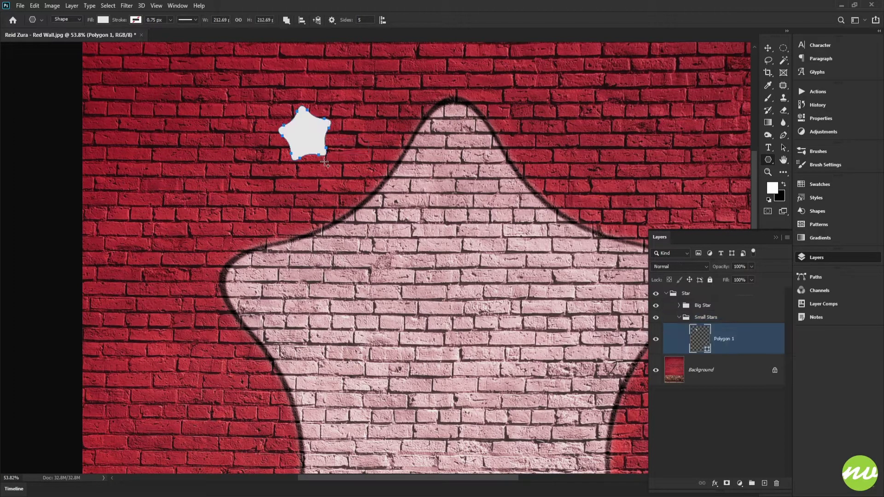
Add a second small star to the same shape layer, to the big star's upper right, and rotate it about 120°
{"action": "left_click_drag", "start_coordinate": [524, 186], "coordinate": [387, 168]}
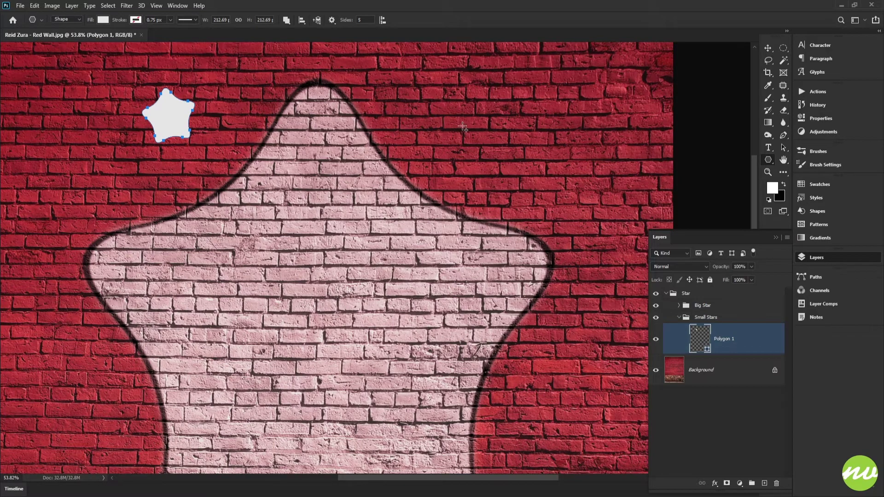
{"action": "left_click_drag", "start_coordinate": [465, 126], "coordinate": [483, 152]}
{"action": "key", "text": "ctrl+t"}
{"action": "left_click_drag", "start_coordinate": [498, 115], "coordinate": [513, 156]}
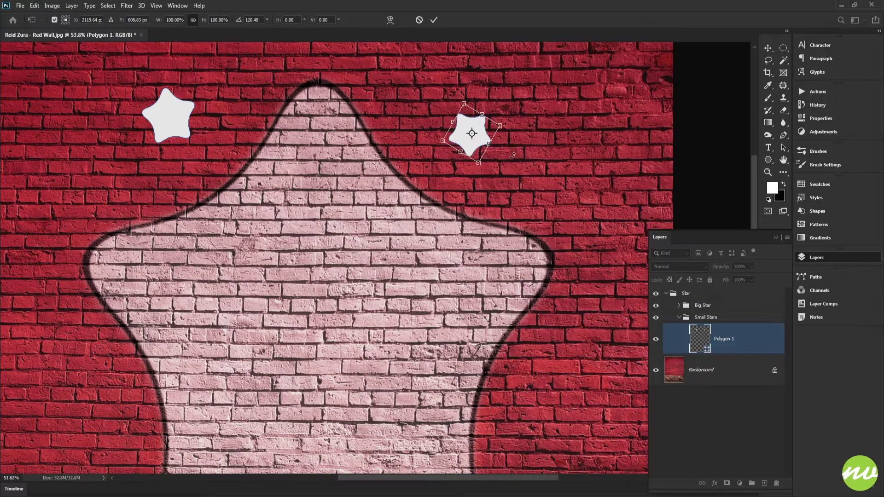
{"action": "key", "text": "Return"}
Add three more small stars to the same shape layer: at the big star's lower right, below it, and at its lower left
{"action": "scroll", "coordinate": [416, 315], "scroll_direction": "down", "scroll_amount": 5}
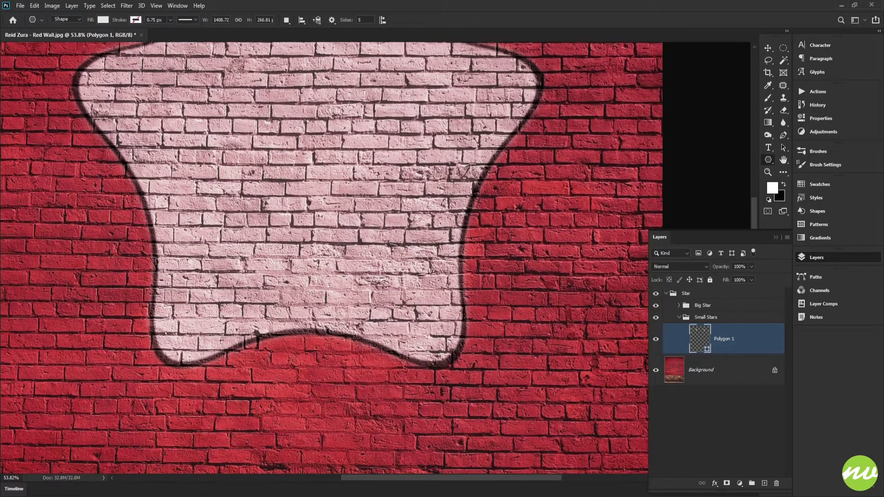
{"action": "left_click_drag", "start_coordinate": [510, 233], "coordinate": [532, 238]}
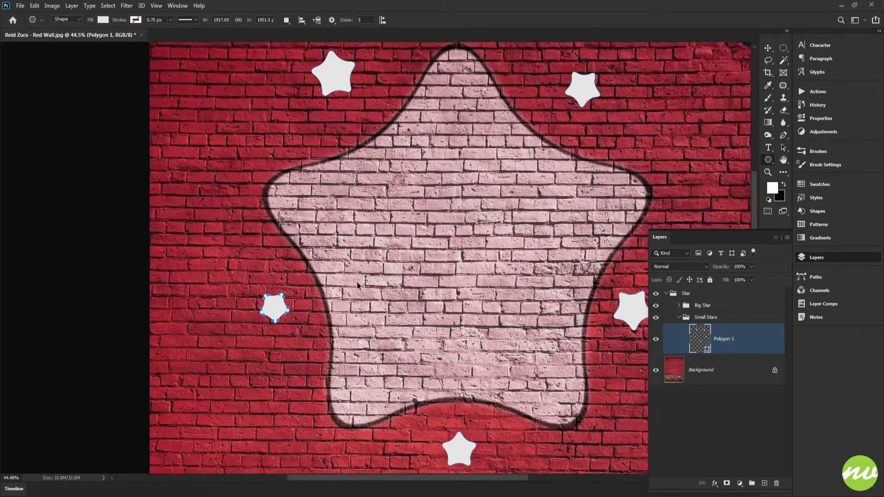
{"action": "scroll", "coordinate": [357, 285], "scroll_direction": "down", "scroll_amount": 1}
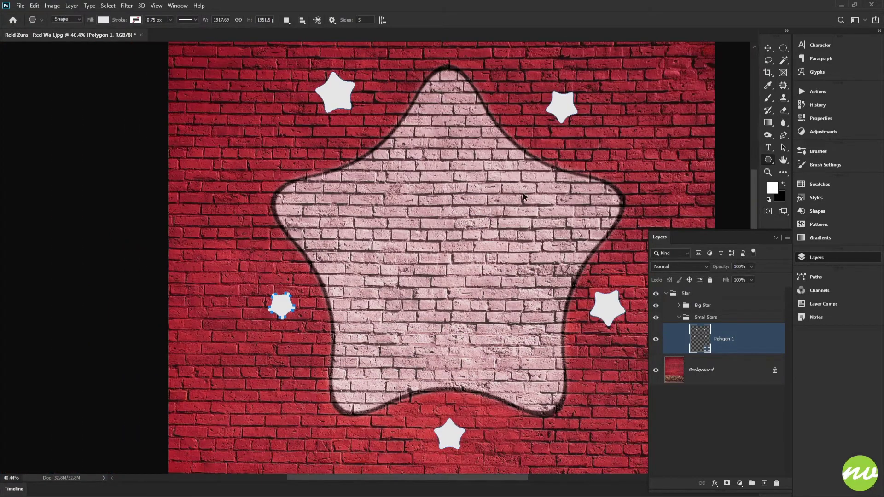
{"action": "key", "text": "Return"}
{"action": "left_click_drag", "start_coordinate": [455, 218], "coordinate": [435, 270]}
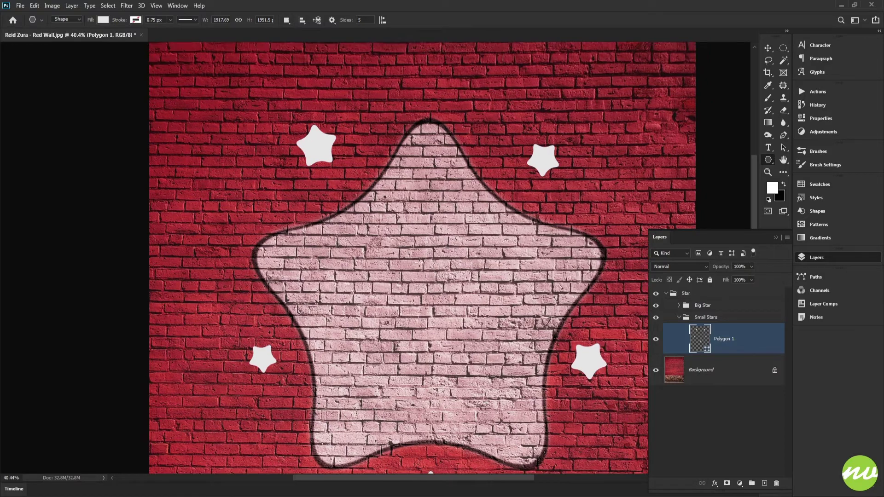
Copy the layer style of the Star layer in the Big Star group, then collapse that group
{"action": "key", "text": "h"}
{"action": "left_click", "coordinate": [90, 20]}
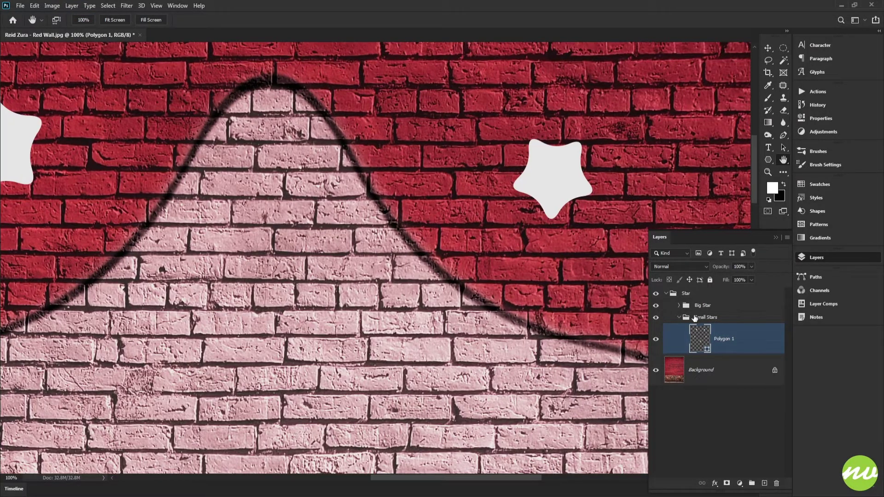
{"action": "left_click", "coordinate": [680, 305]}
{"action": "right_click", "coordinate": [732, 330]}
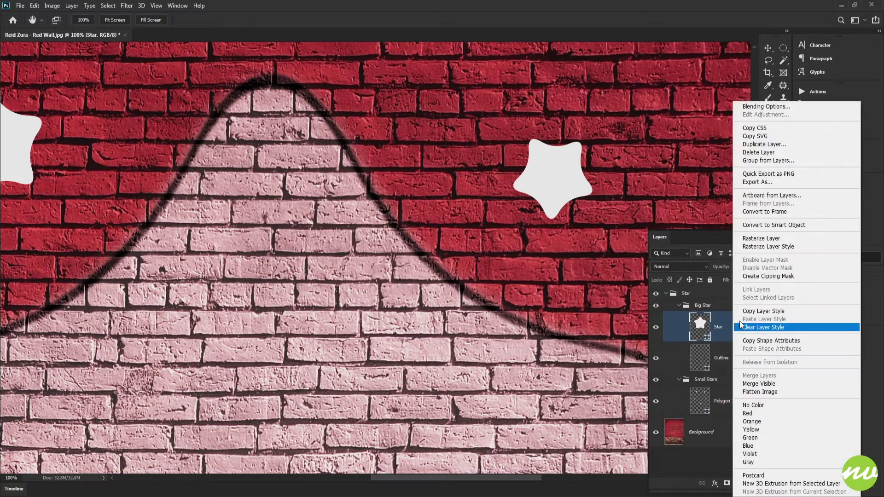
{"action": "left_click", "coordinate": [753, 312]}
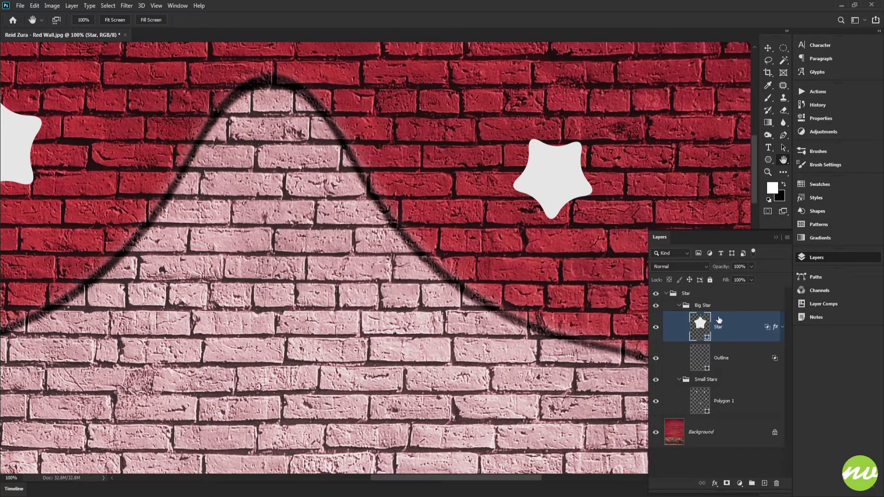
{"action": "left_click", "coordinate": [679, 305]}
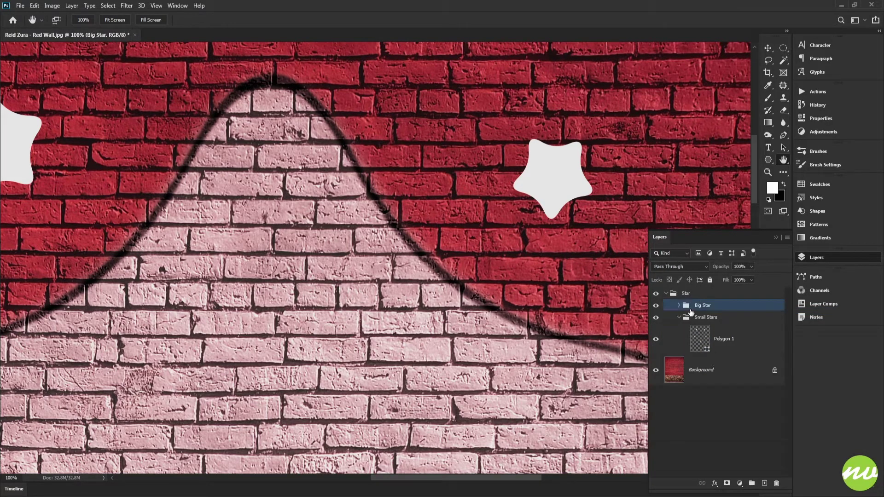
Rename the shape layer holding the little stars to Small Stars
{"action": "double_click", "coordinate": [731, 340]}
{"action": "type", "text": "Small"}
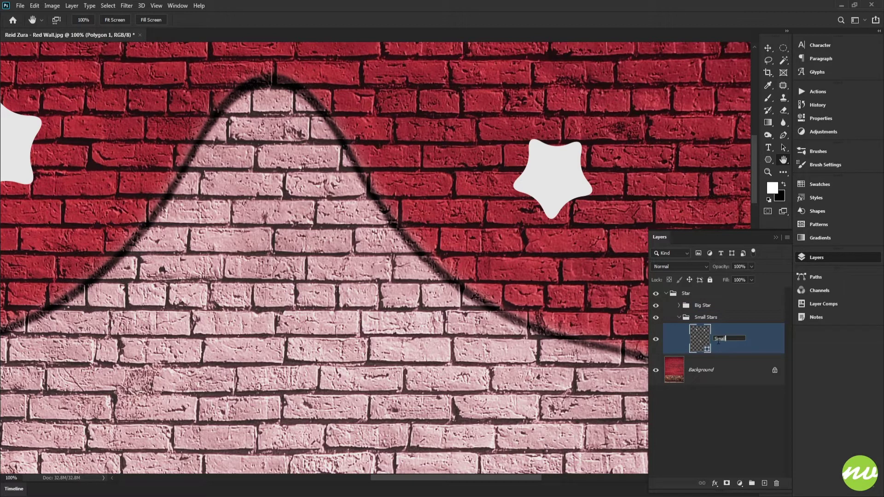
{"action": "type", "text": " Stars"}
{"action": "key", "text": "Return"}
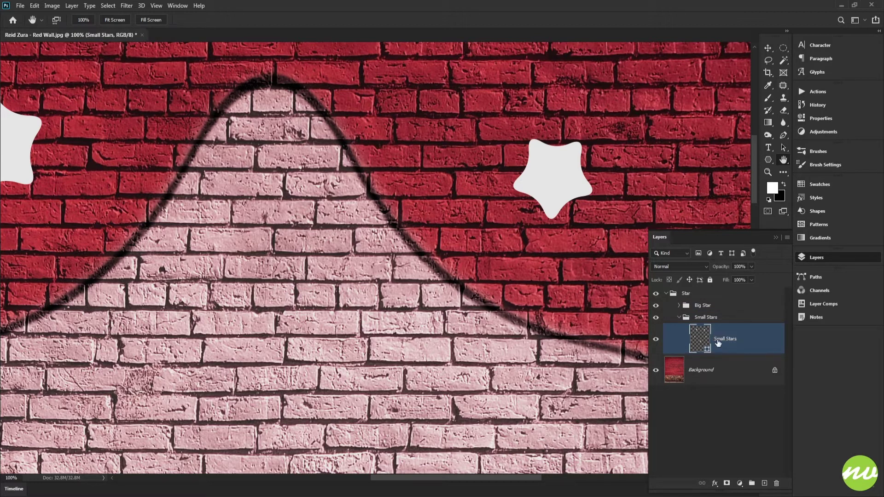
Paste the copied layer style onto the Small Stars shape layer
{"action": "right_click", "coordinate": [743, 336]}
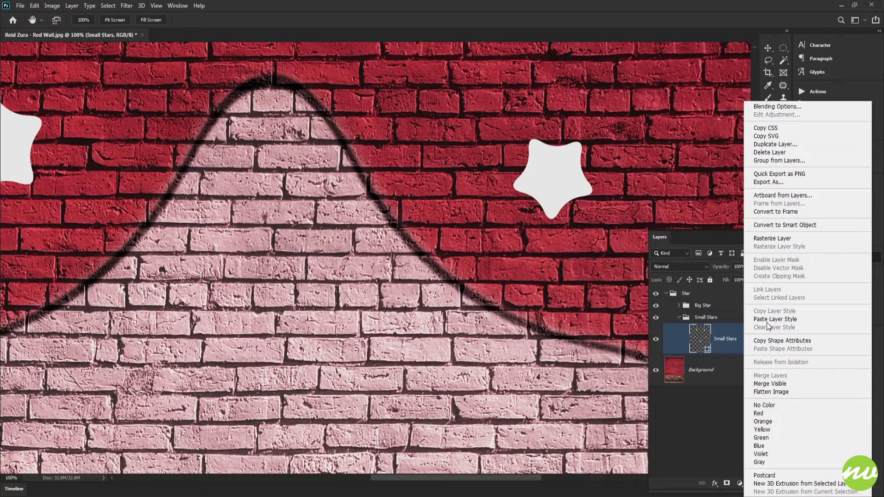
{"action": "left_click", "coordinate": [776, 321]}
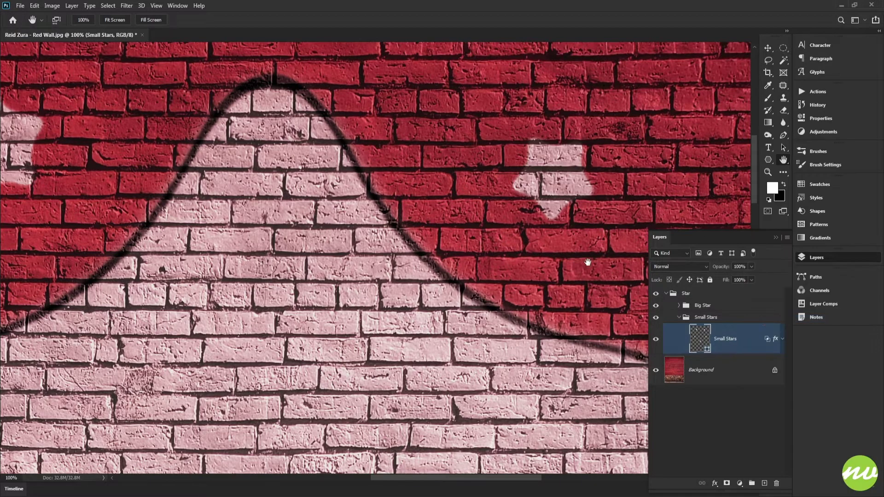
Examine how the small stars around the big star blend with the bricks, both overall and at 100%
{"action": "left_click_drag", "start_coordinate": [464, 250], "coordinate": [557, 272]}
{"action": "left_click_drag", "start_coordinate": [463, 294], "coordinate": [480, 68]}
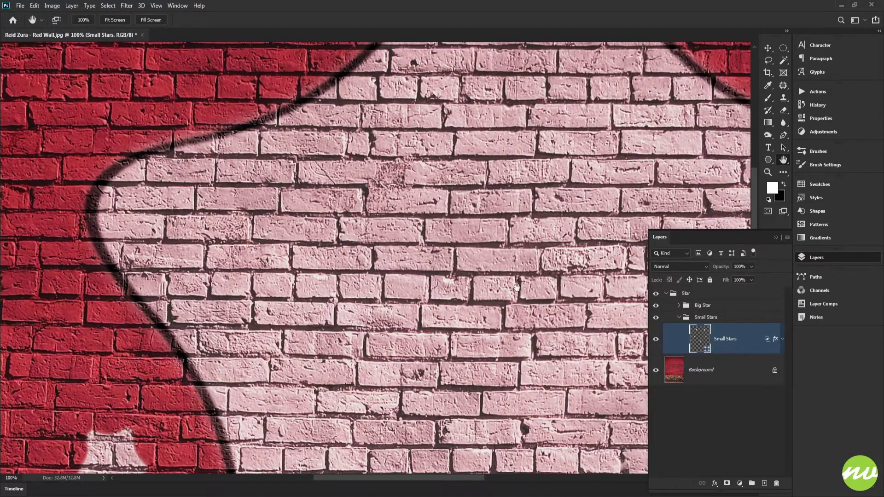
{"action": "key", "text": "ctrl+0"}
{"action": "key", "text": "ctrl+plus"}
{"action": "key", "text": "ctrl+plus"}
{"action": "key", "text": "ctrl+plus"}
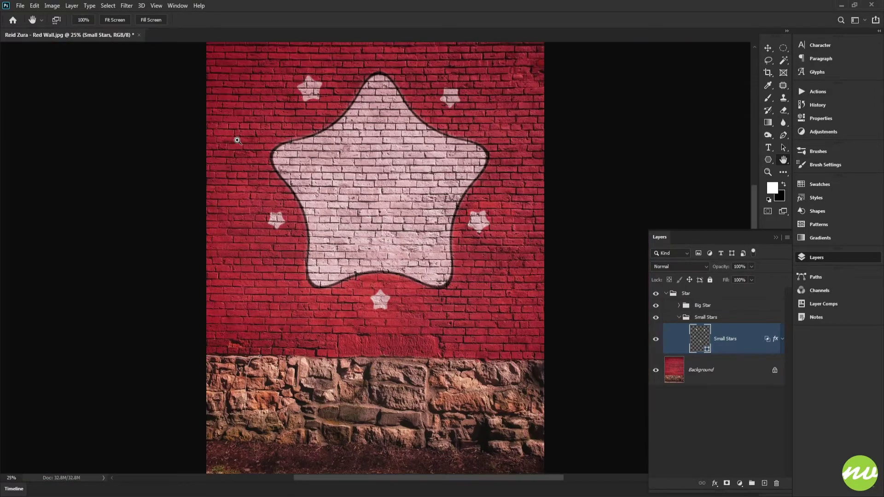
{"action": "left_click", "coordinate": [83, 20]}
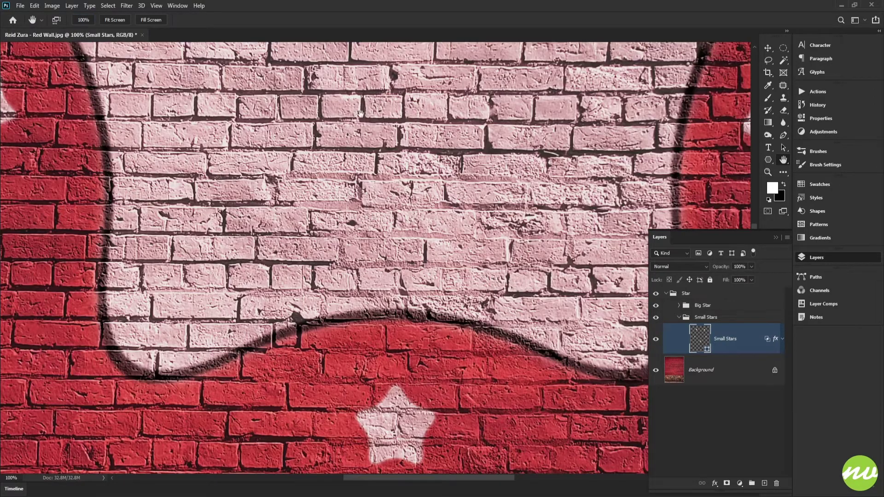
{"action": "left_click_drag", "start_coordinate": [644, 121], "coordinate": [360, 229]}
{"action": "left_click_drag", "start_coordinate": [536, 205], "coordinate": [533, 178]}
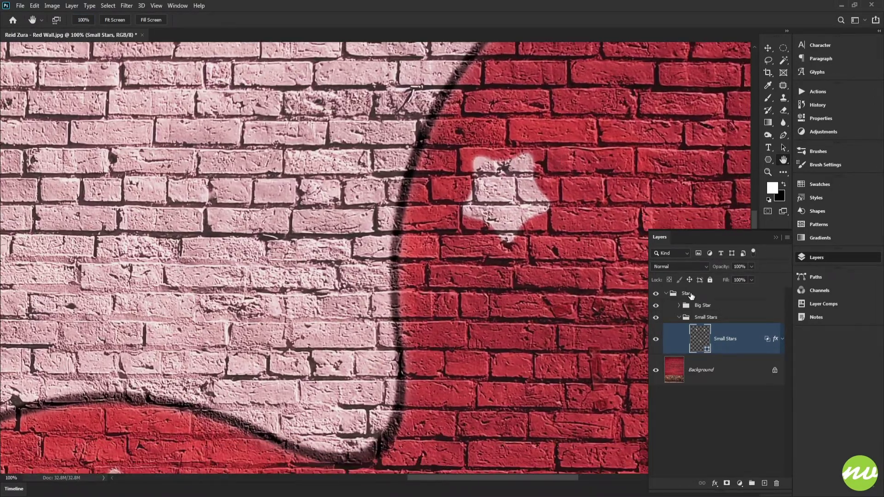
Expand the effects of the Small Stars layer and switch off its Outer Glow
{"action": "left_click", "coordinate": [782, 339]}
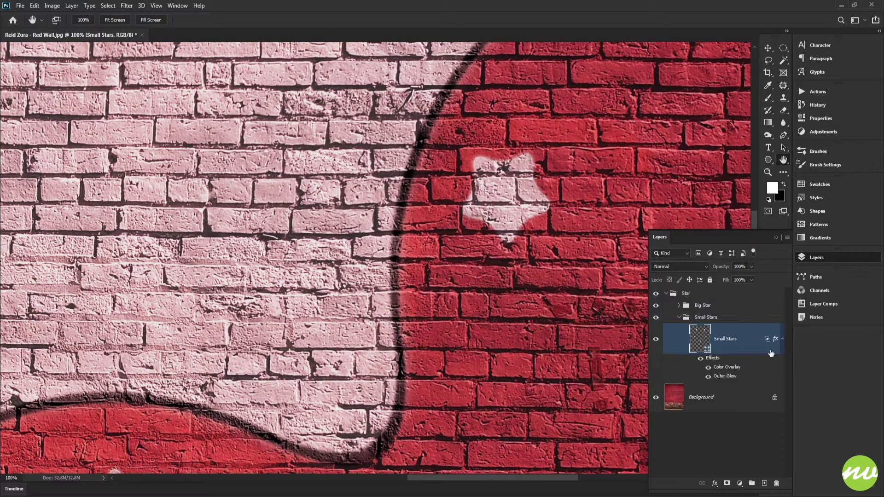
{"action": "left_click", "coordinate": [709, 378]}
{"action": "left_click", "coordinate": [708, 376]}
{"action": "left_click_drag", "start_coordinate": [575, 237], "coordinate": [546, 280]}
{"action": "left_click", "coordinate": [709, 377]}
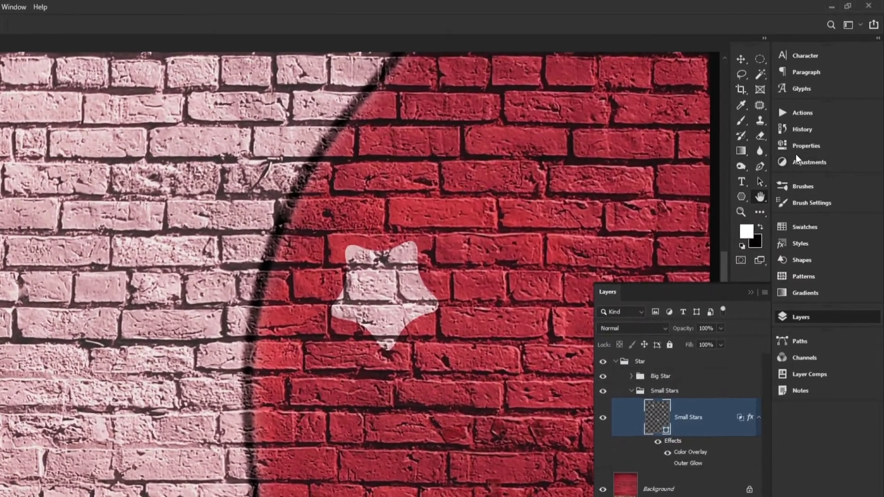
Soften the edges of the small stars by setting the feather of their shape path to 2.0 px
{"action": "left_click", "coordinate": [804, 132]}
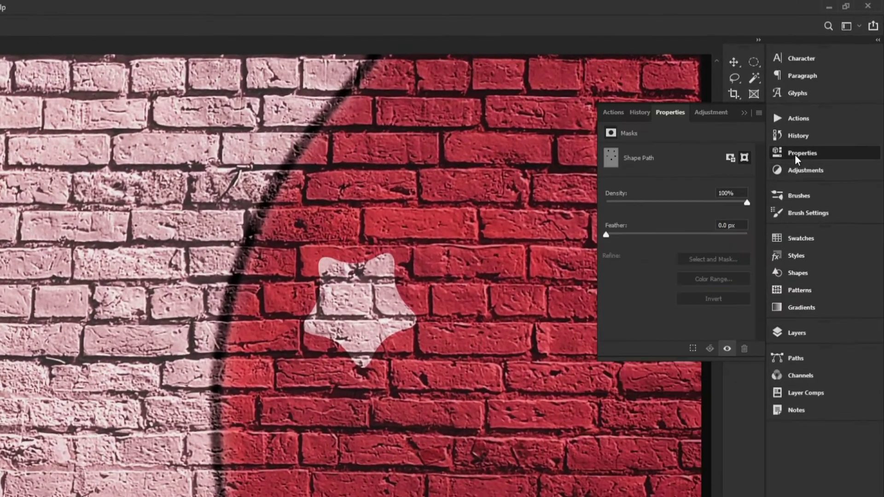
{"action": "left_click_drag", "start_coordinate": [609, 236], "coordinate": [613, 235]}
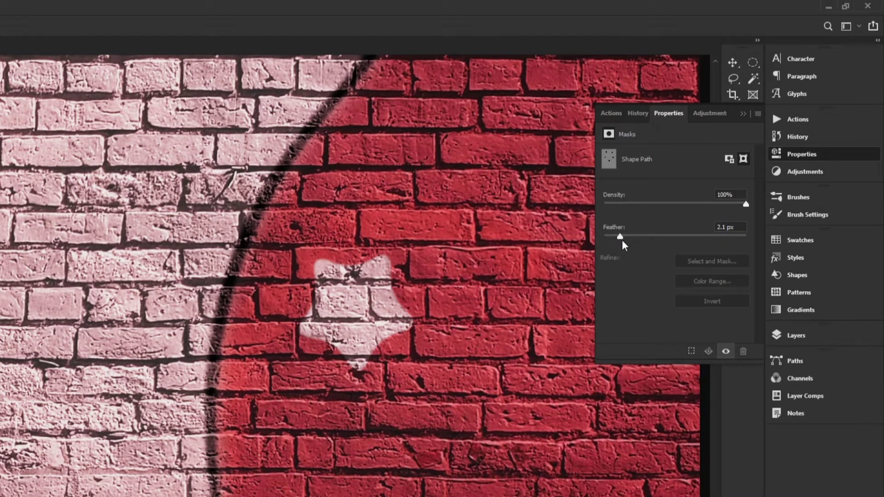
{"action": "left_click_drag", "start_coordinate": [620, 237], "coordinate": [588, 237]}
{"action": "left_click", "coordinate": [736, 232]}
{"action": "type", "text": "1.5"}
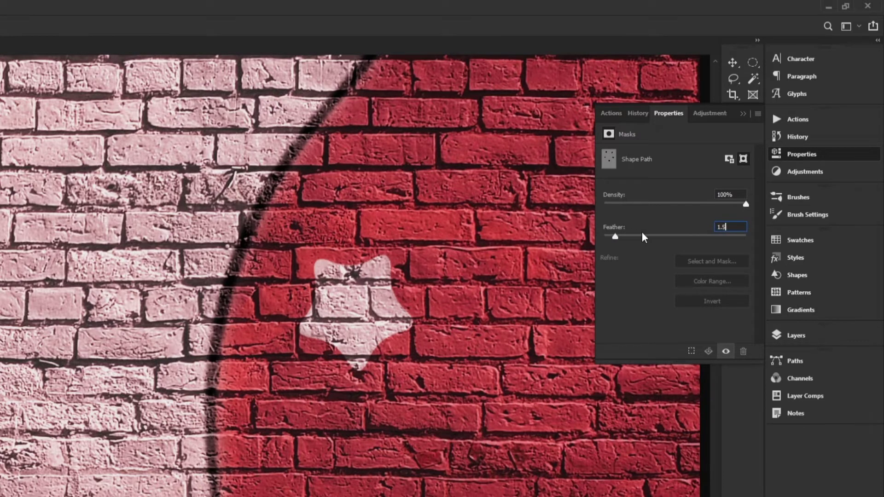
{"action": "key", "text": "Return"}
{"action": "left_click_drag", "start_coordinate": [616, 237], "coordinate": [620, 237]}
{"action": "left_click_drag", "start_coordinate": [251, 371], "coordinate": [293, 71]}
{"action": "left_click_drag", "start_coordinate": [71, 298], "coordinate": [386, 304]}
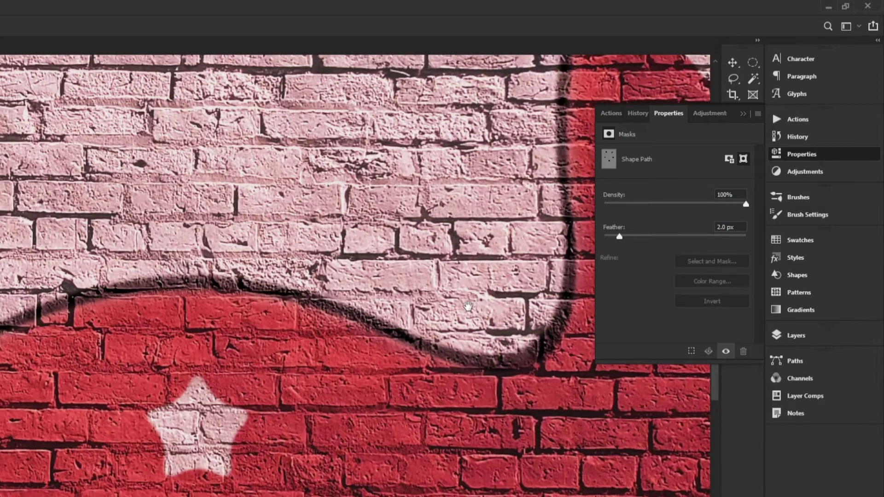
Delete the Outer Glow effect from the Small Stars layer and collapse its effects list
{"action": "key", "text": "ctrl+0"}
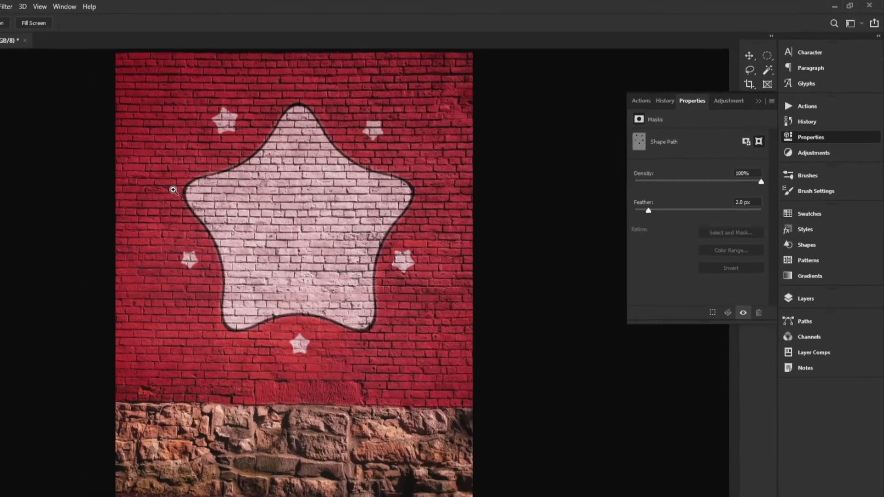
{"action": "key", "text": "ctrl+plus"}
{"action": "key", "text": "ctrl+plus"}
{"action": "key", "text": "ctrl+plus"}
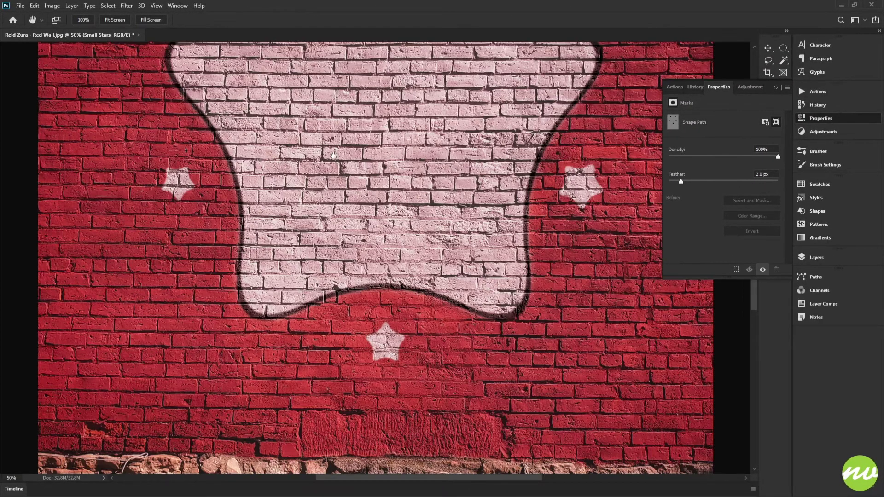
{"action": "left_click", "coordinate": [816, 256]}
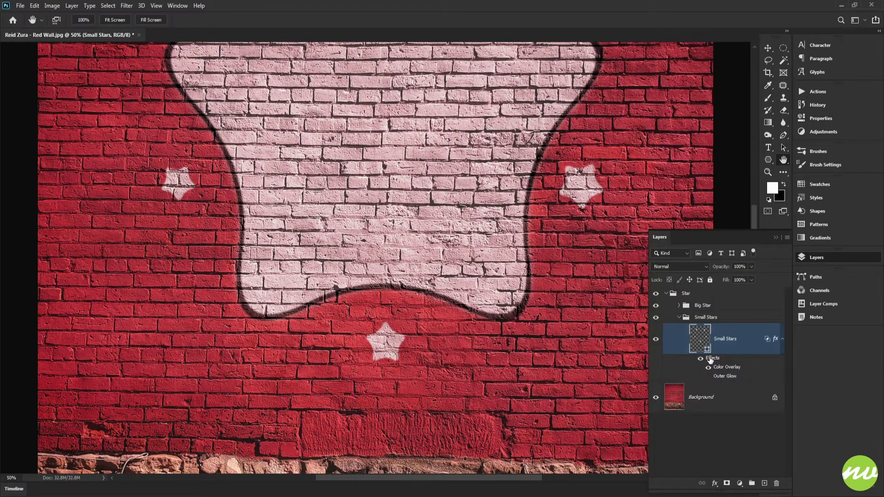
{"action": "left_click", "coordinate": [709, 377]}
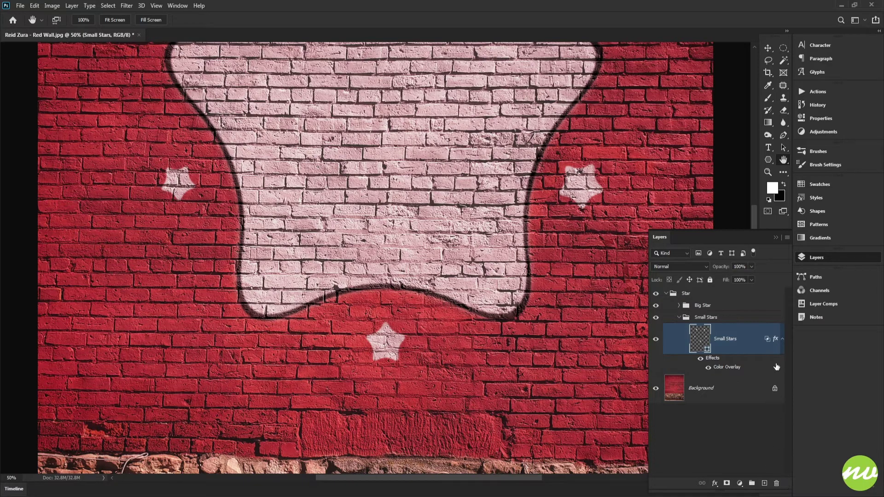
{"action": "left_click", "coordinate": [783, 339]}
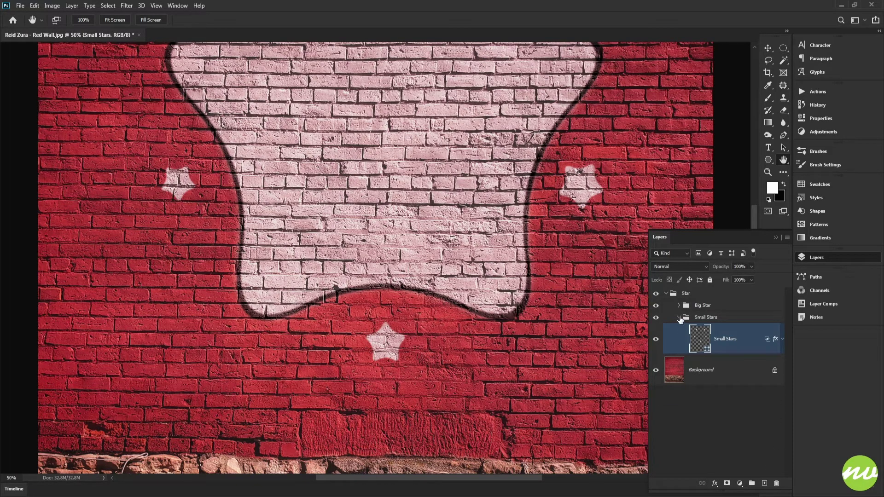
Duplicate the Small Stars layer below the original within its group and rename the copy Outline
{"action": "left_click", "coordinate": [680, 318]}
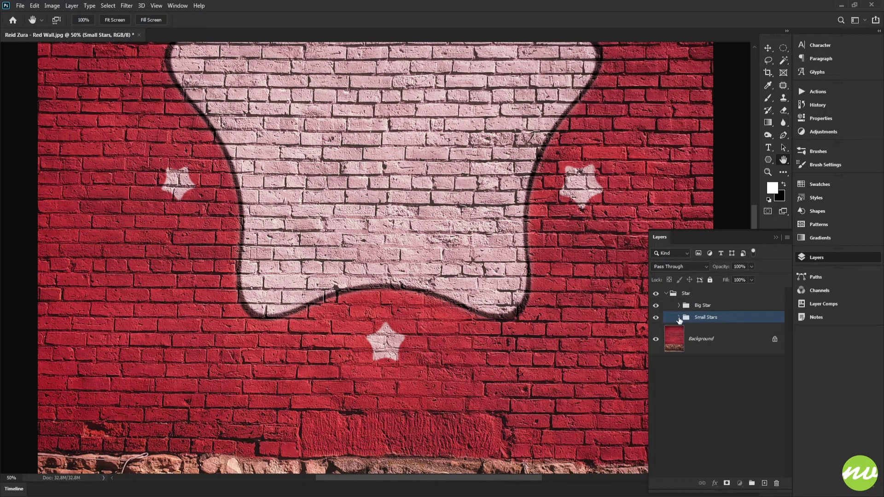
{"action": "left_click", "coordinate": [679, 318]}
{"action": "left_click", "coordinate": [727, 346]}
{"action": "left_click_drag", "start_coordinate": [461, 183], "coordinate": [507, 359]}
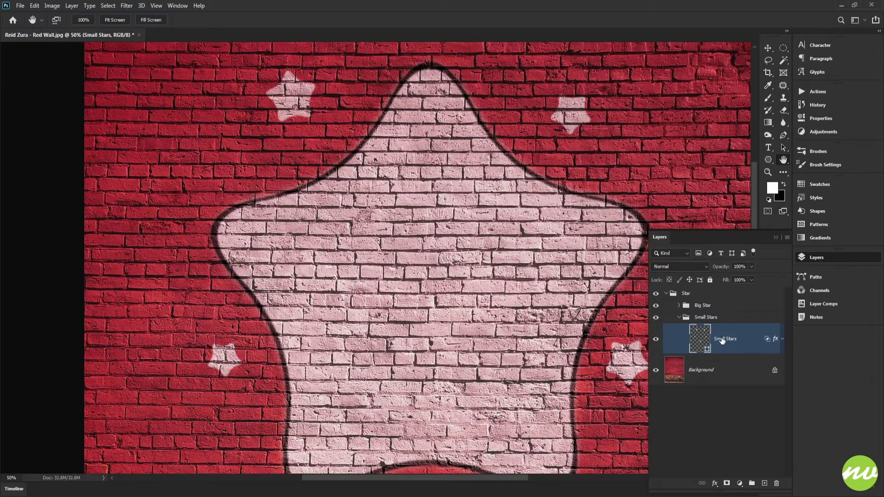
{"action": "left_click_drag", "start_coordinate": [724, 342], "coordinate": [721, 366]}
{"action": "double_click", "coordinate": [727, 370]}
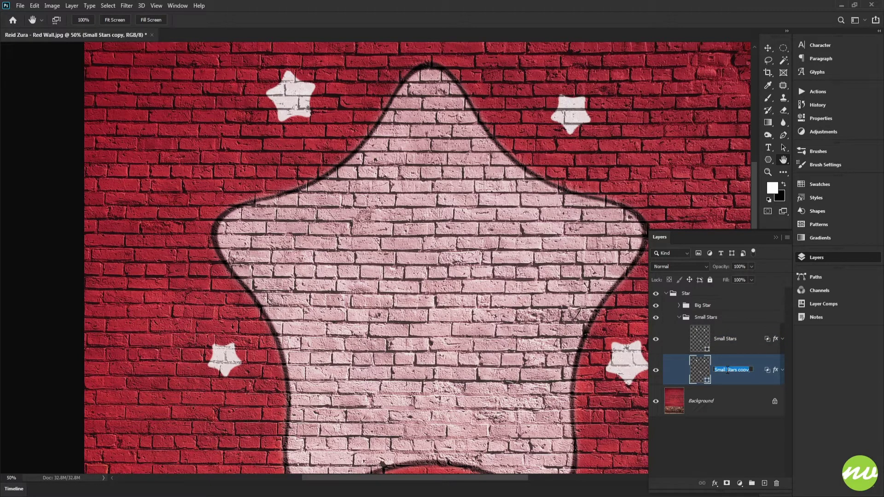
{"action": "type", "text": "Outline"}
{"action": "key", "text": "Return"}
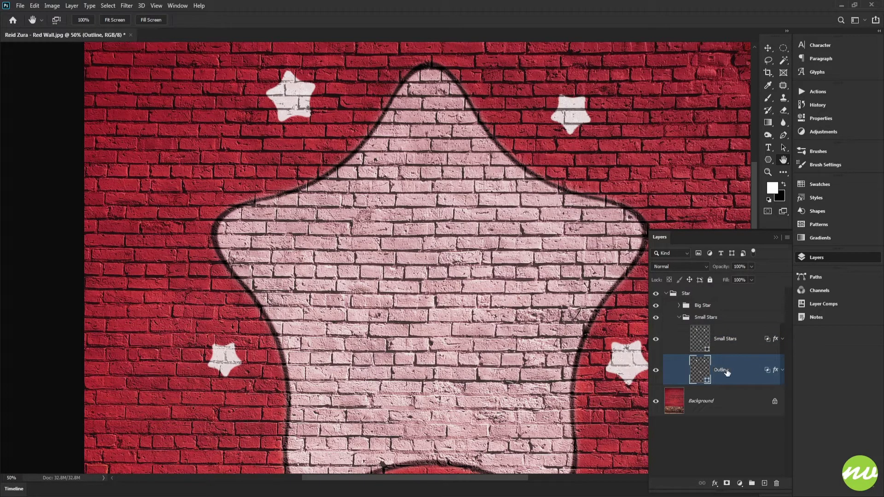
Delete the Color Overlay effect from the small stars' Outline layer and set its fill color to black
{"action": "left_click", "coordinate": [783, 370]}
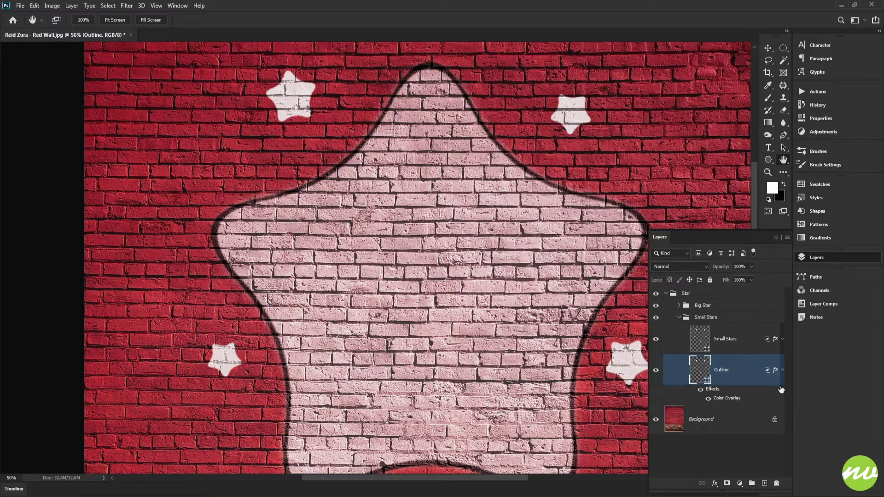
{"action": "left_click_drag", "start_coordinate": [721, 398], "coordinate": [777, 483]}
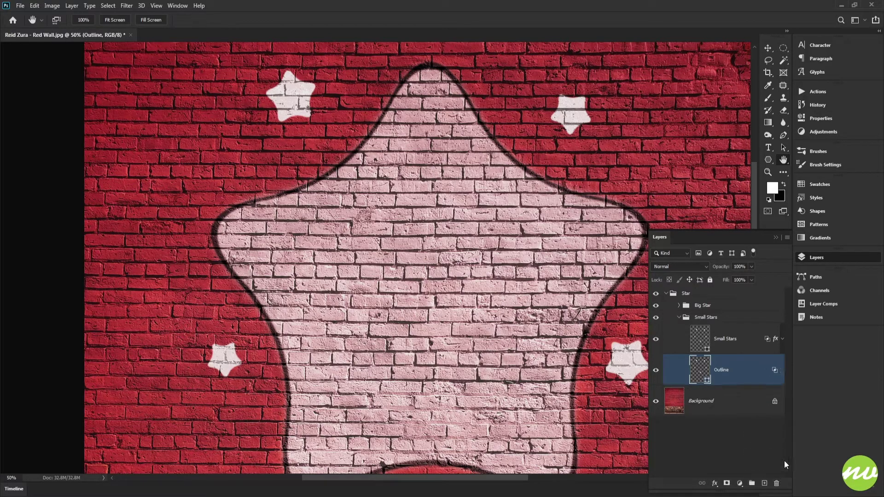
{"action": "double_click", "coordinate": [700, 370]}
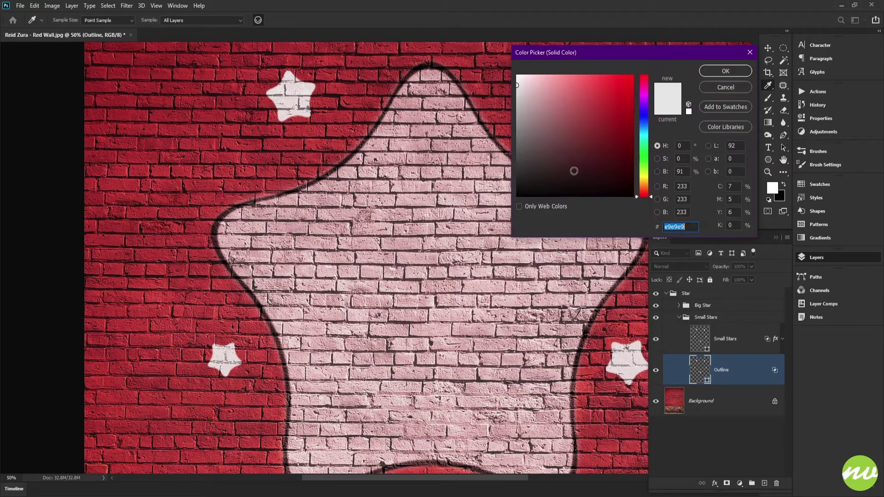
{"action": "left_click", "coordinate": [518, 196]}
{"action": "left_click", "coordinate": [725, 71]}
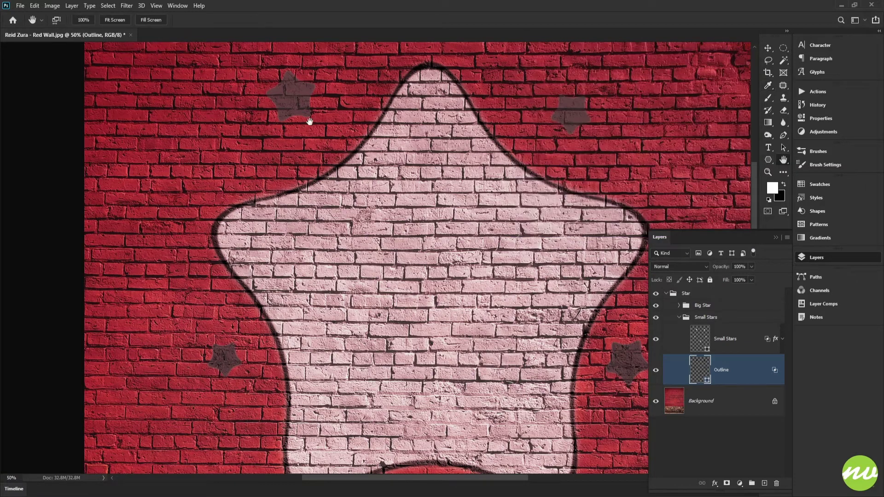
Copy the layer style of the Outline layer in the Big Star group, then collapse that group
{"action": "left_click", "coordinate": [91, 22]}
{"action": "left_click_drag", "start_coordinate": [216, 82], "coordinate": [402, 289]}
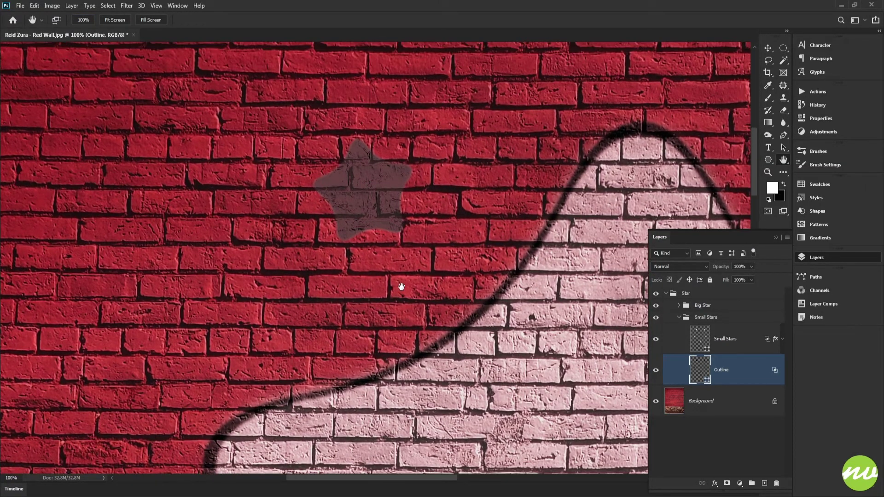
{"action": "key", "text": "u"}
{"action": "left_click_drag", "start_coordinate": [428, 202], "coordinate": [410, 210]}
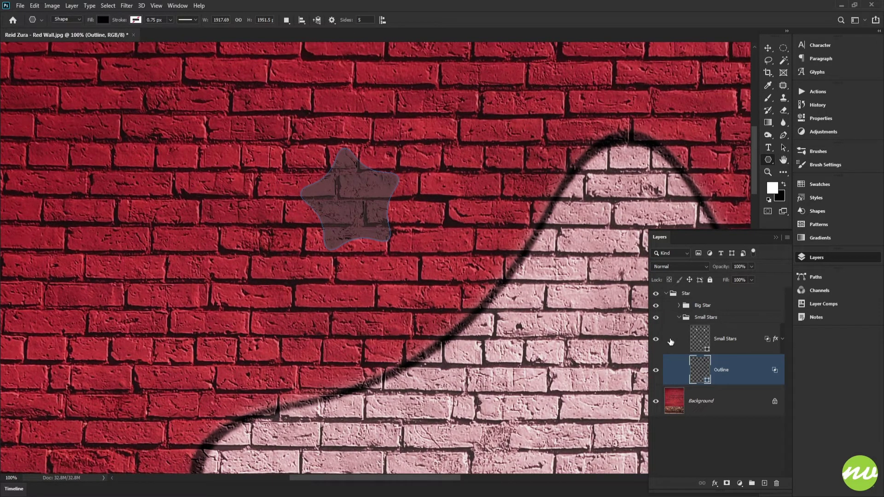
{"action": "left_click", "coordinate": [680, 306]}
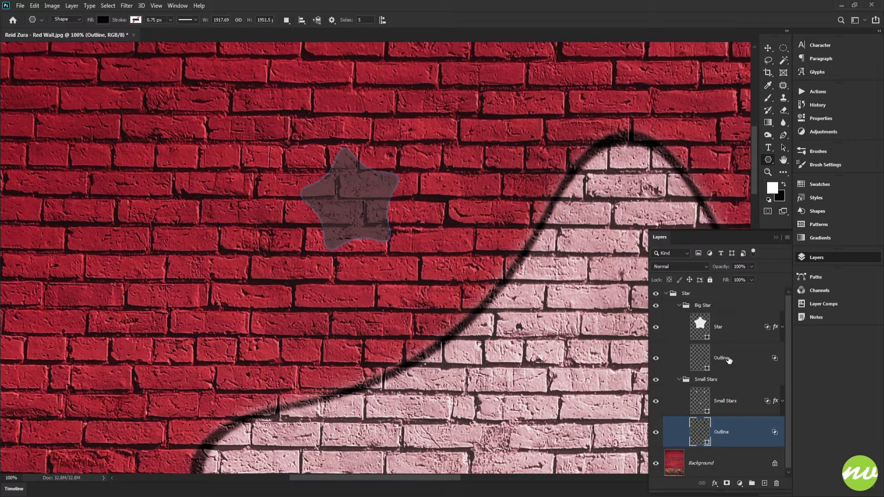
{"action": "left_click", "coordinate": [732, 359]}
{"action": "right_click", "coordinate": [732, 359]}
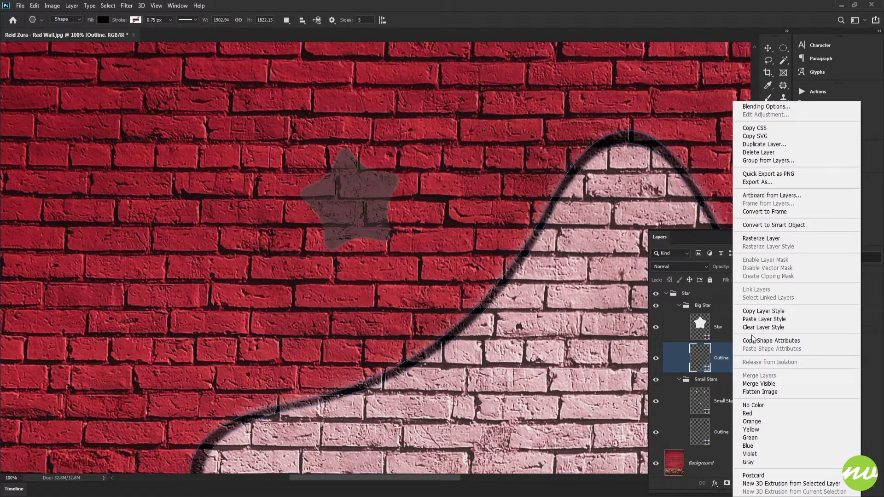
{"action": "left_click", "coordinate": [773, 311]}
{"action": "left_click", "coordinate": [683, 307]}
{"action": "left_click", "coordinate": [679, 306]}
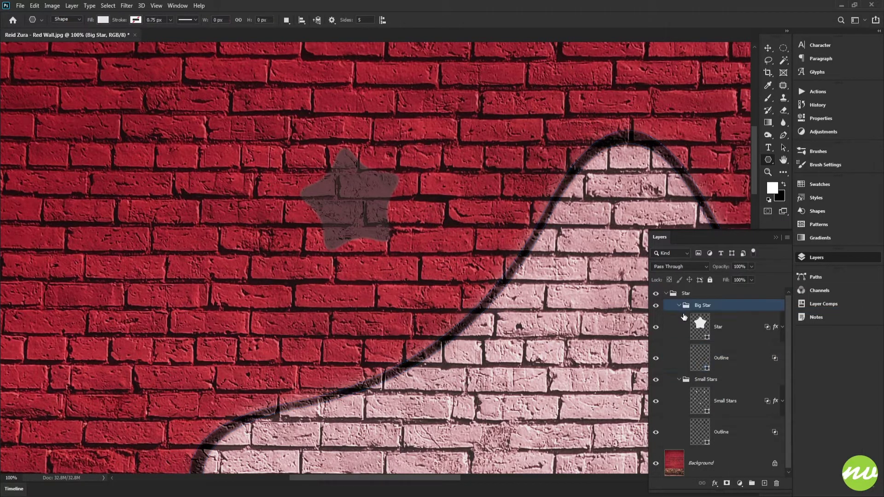
Paste the copied layer style onto the Outline layer in the Small Stars group and keep that layer selected
{"action": "left_click", "coordinate": [726, 370]}
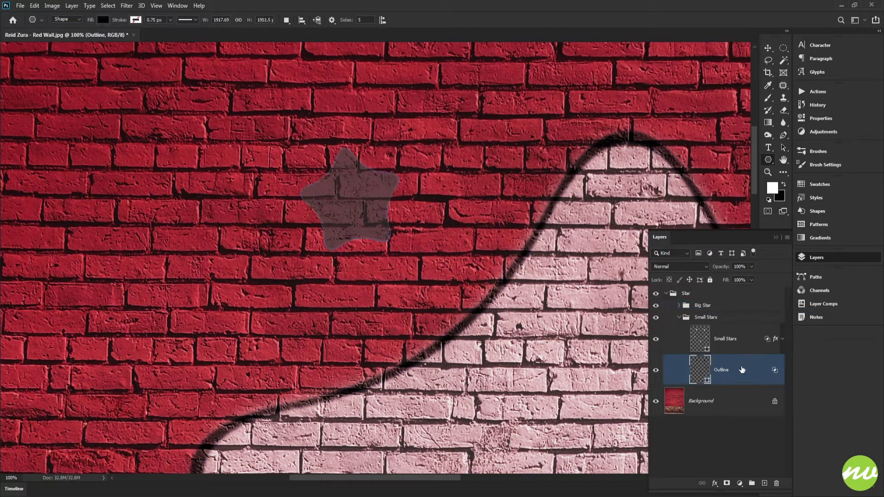
{"action": "right_click", "coordinate": [730, 372]}
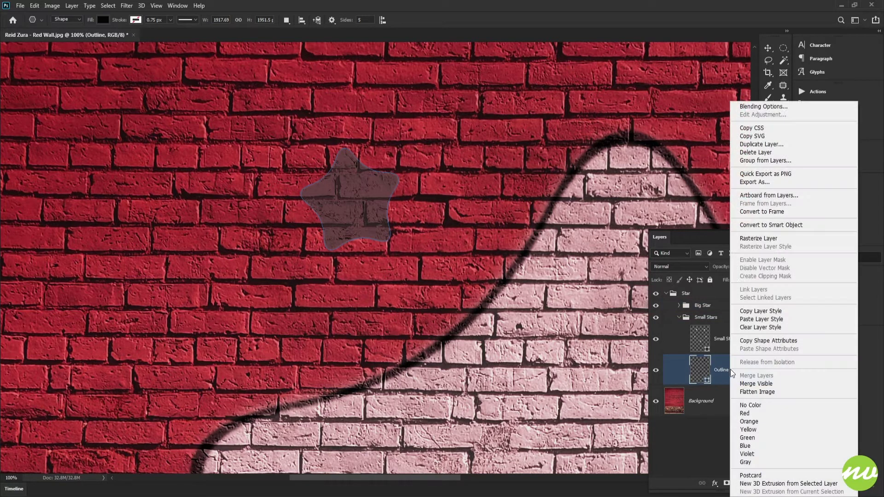
{"action": "left_click", "coordinate": [742, 325]}
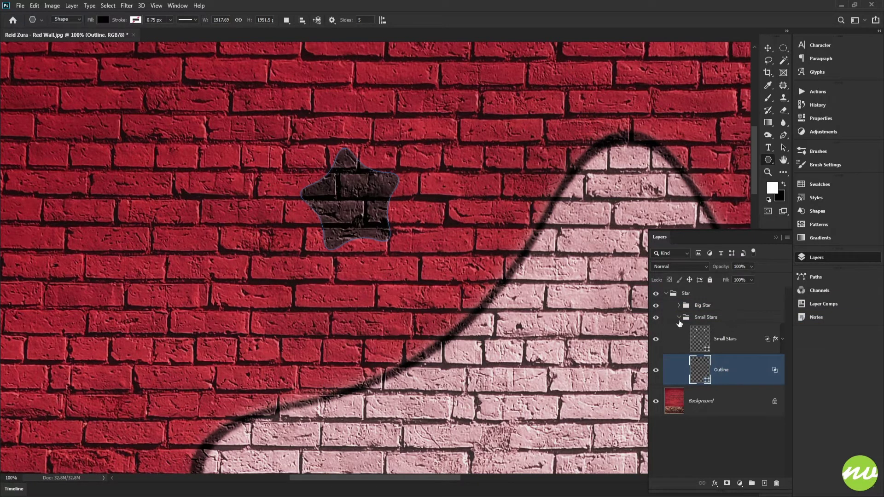
{"action": "left_click", "coordinate": [716, 320]}
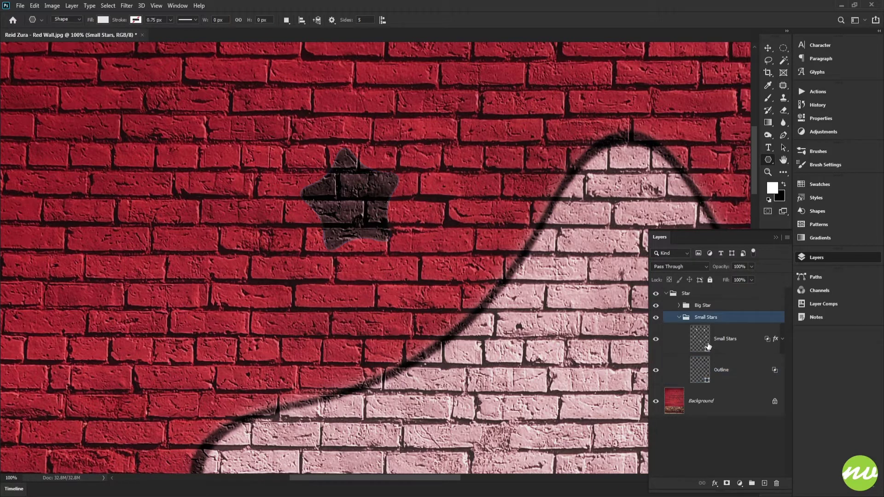
{"action": "left_click", "coordinate": [701, 369]}
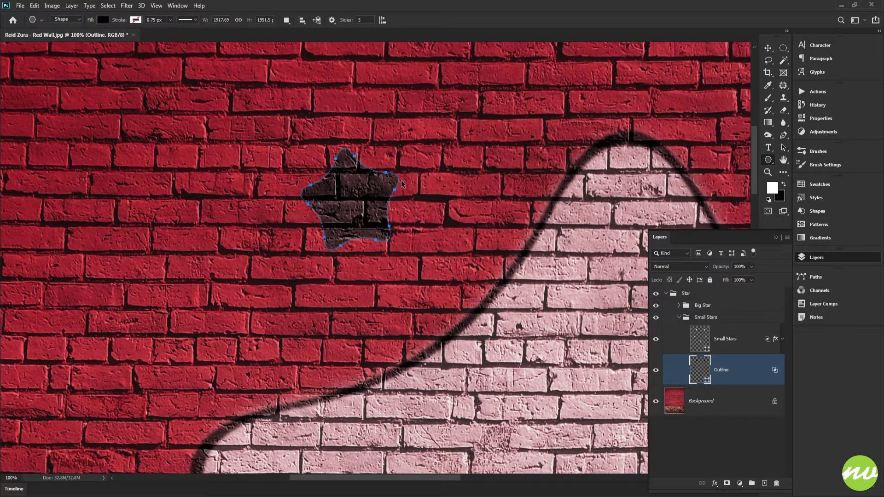
Set the path operation of the upper-left small star's Outline shape to Subtract Front Shape
{"action": "left_click", "coordinate": [287, 21]}
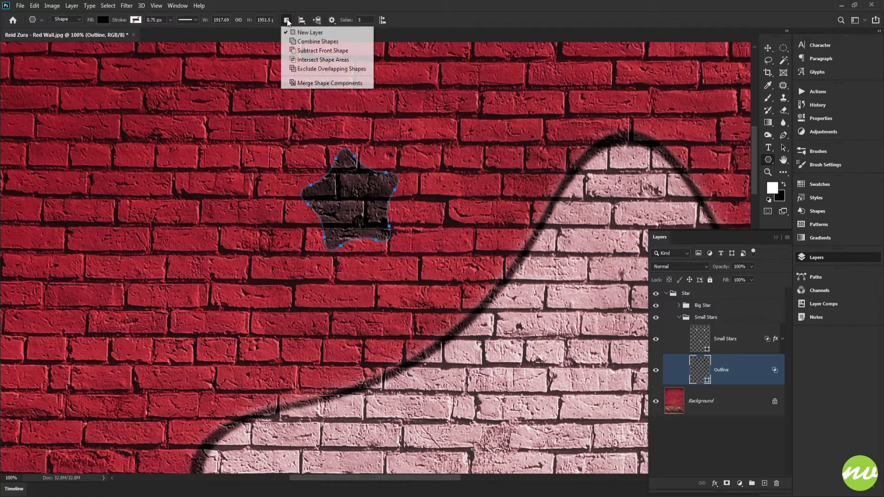
{"action": "left_click", "coordinate": [339, 53]}
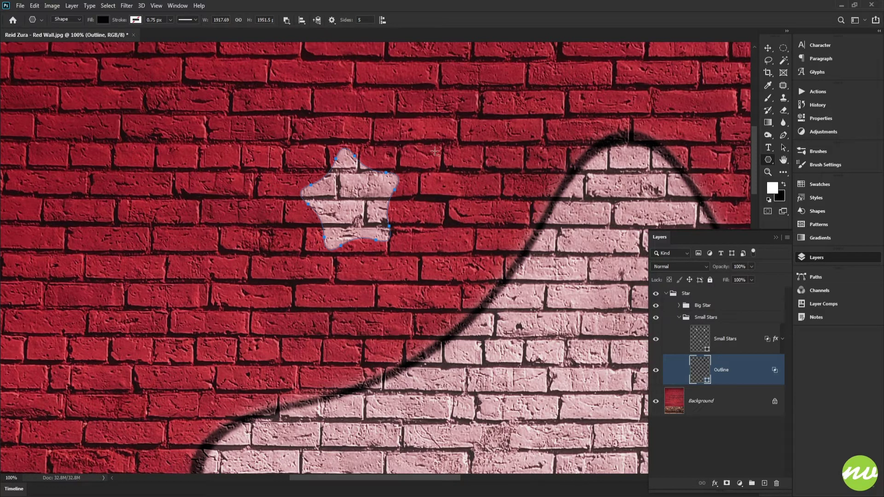
Try scaling the upper-left small star's subtracted outline path to 92% and check it against the big star's outline
{"action": "key", "text": "ctrl+t"}
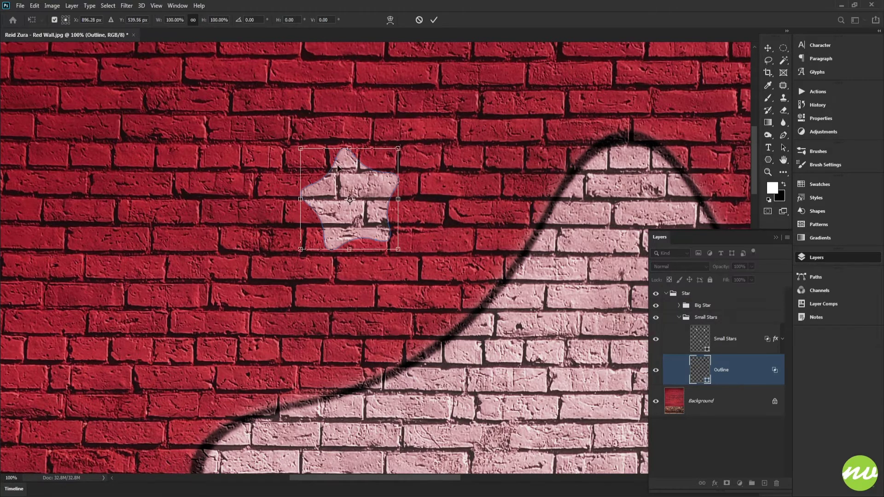
{"action": "key", "text": "Down"}
{"action": "key", "text": "Down"}
{"action": "key", "text": "Down"}
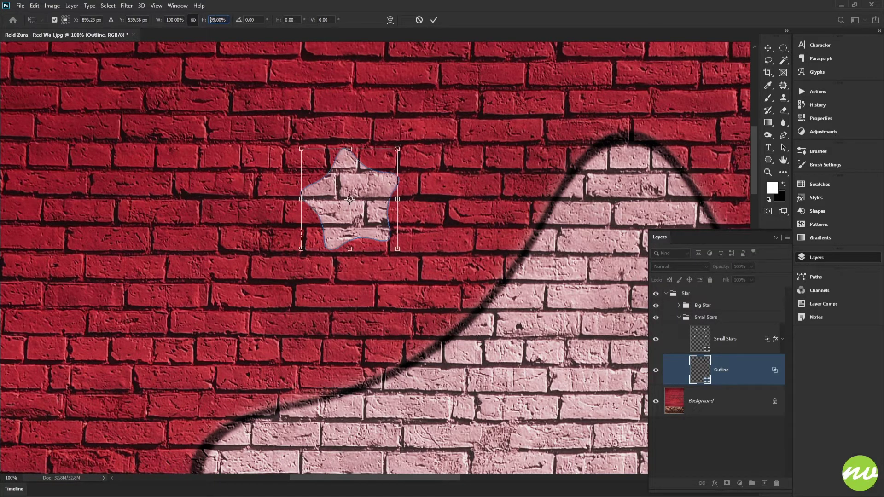
{"action": "key", "text": "Down"}
{"action": "key", "text": "Down"}
{"action": "key", "text": "Down"}
{"action": "key", "text": "Down"}
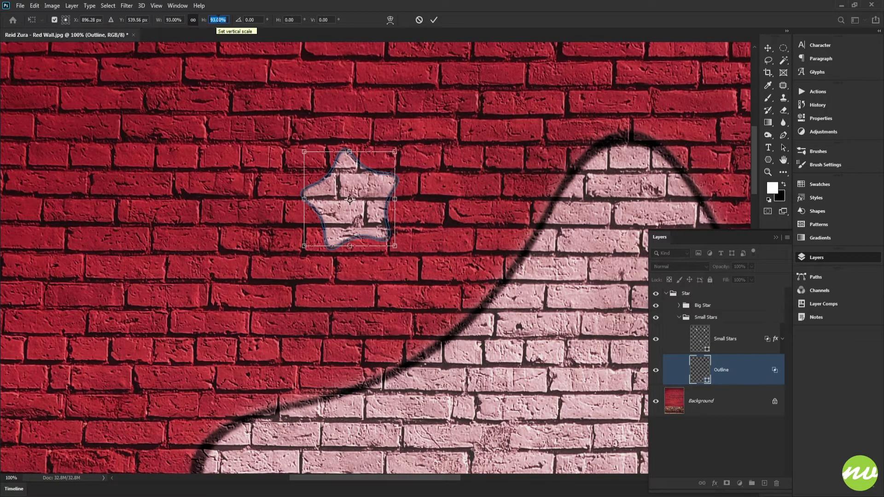
{"action": "key", "text": "Down"}
{"action": "key", "text": "Down"}
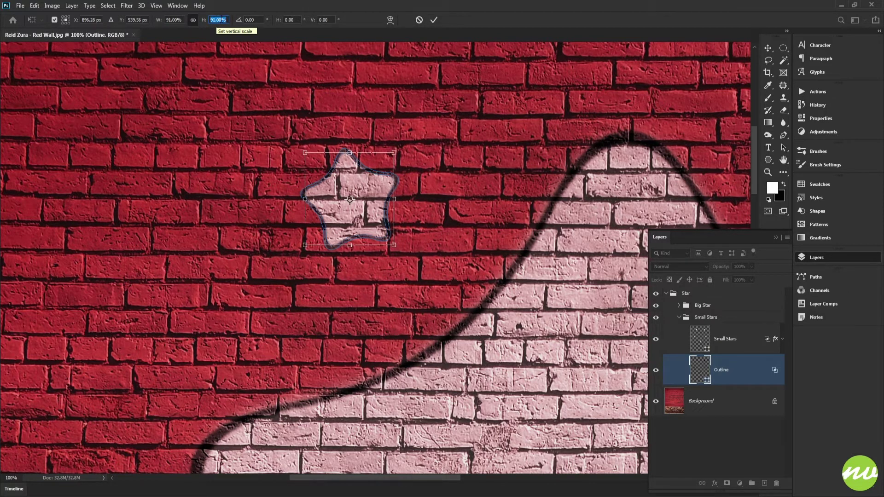
{"action": "key", "text": "Up"}
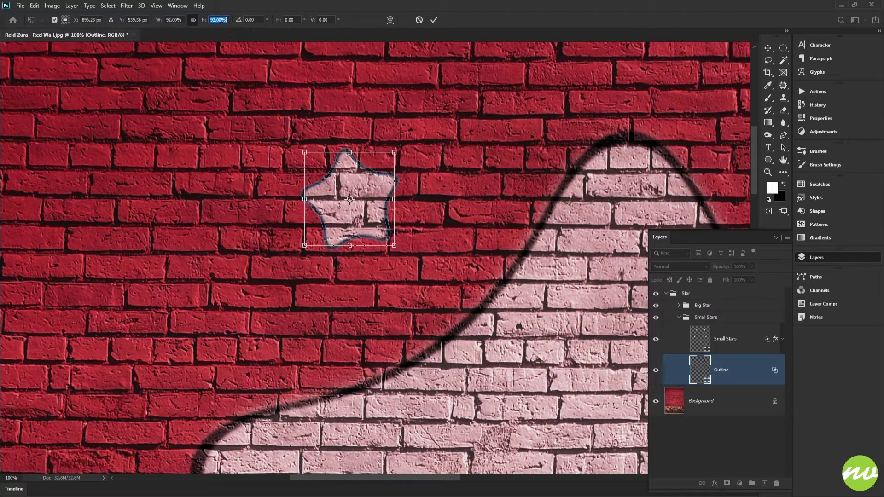
{"action": "left_click", "coordinate": [435, 20]}
{"action": "key", "text": "Escape"}
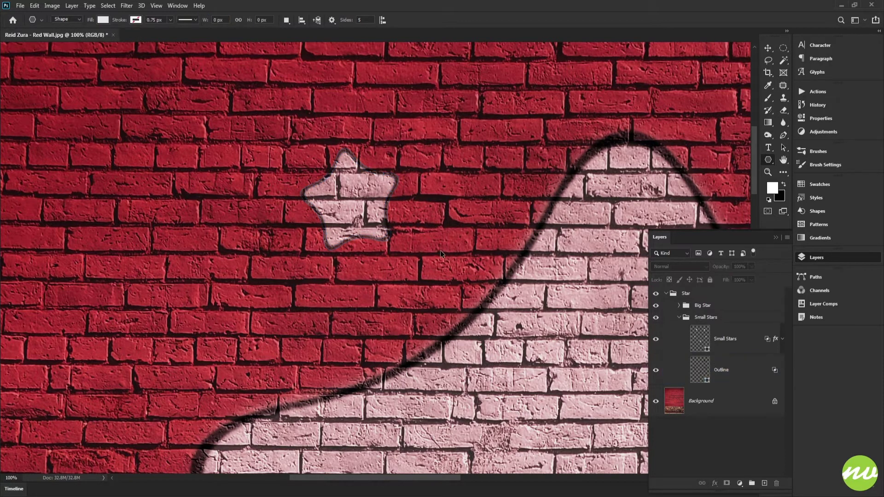
{"action": "scroll", "coordinate": [424, 250], "scroll_direction": "down", "scroll_amount": 6}
{"action": "scroll", "coordinate": [411, 244], "scroll_direction": "down", "scroll_amount": 1}
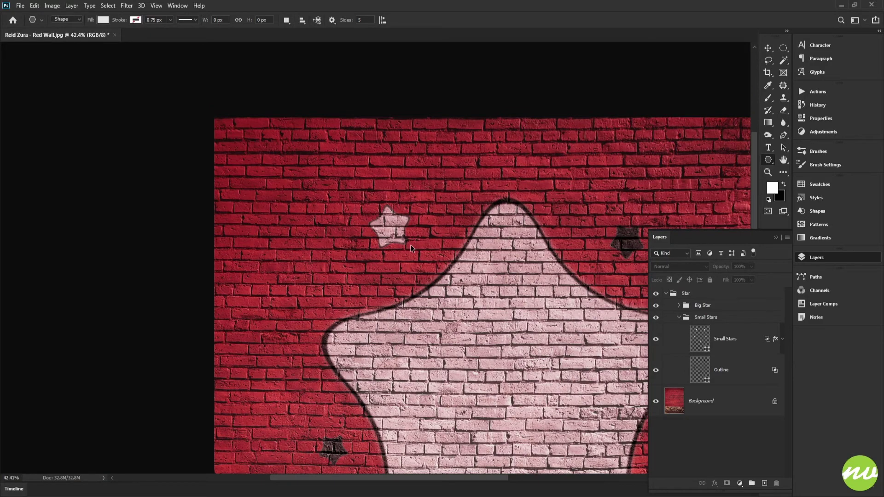
{"action": "scroll", "coordinate": [402, 242], "scroll_direction": "up", "scroll_amount": 5}
Scale the upper-left small star's subtracted path on the Outline layer to 90% with Free Transform
{"action": "left_click", "coordinate": [712, 370]}
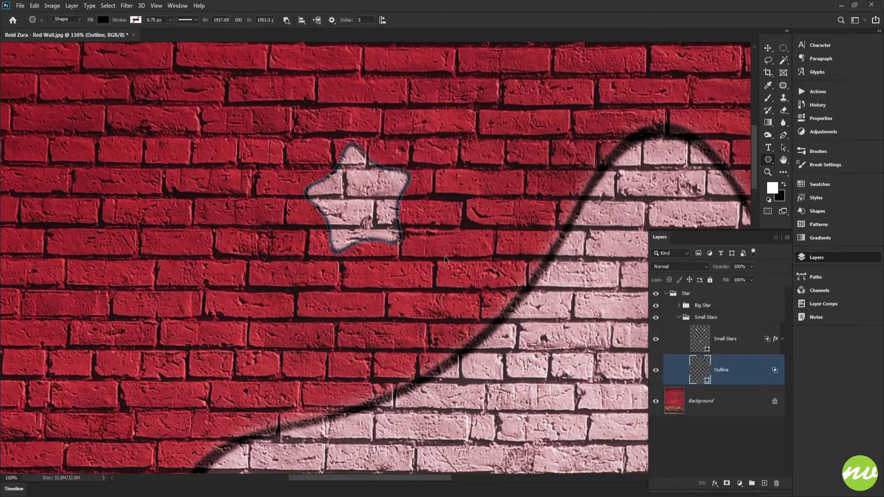
{"action": "key", "text": "ctrl+t"}
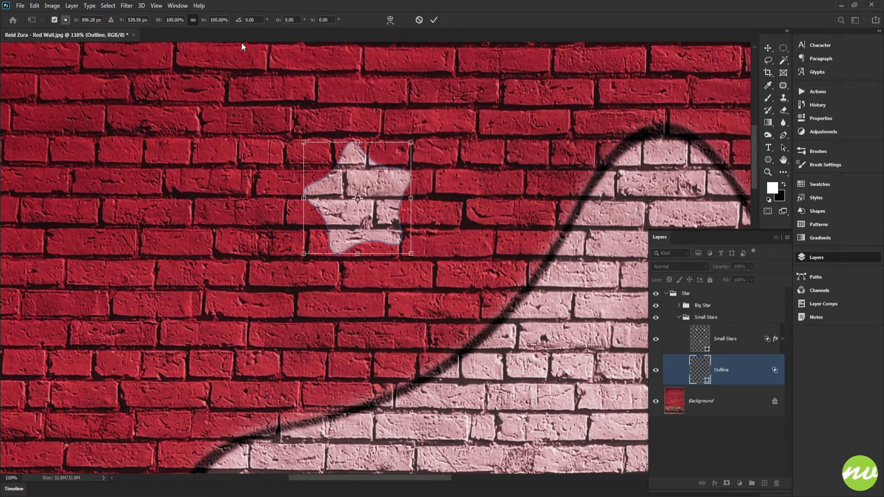
{"action": "double_click", "coordinate": [224, 20]}
{"action": "type", "text": "90"}
{"action": "key", "text": "Return"}
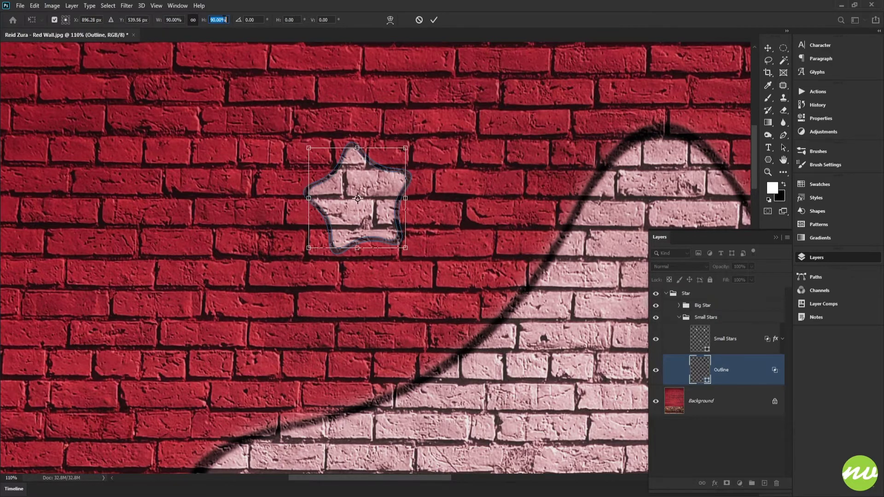
{"action": "left_click", "coordinate": [434, 20]}
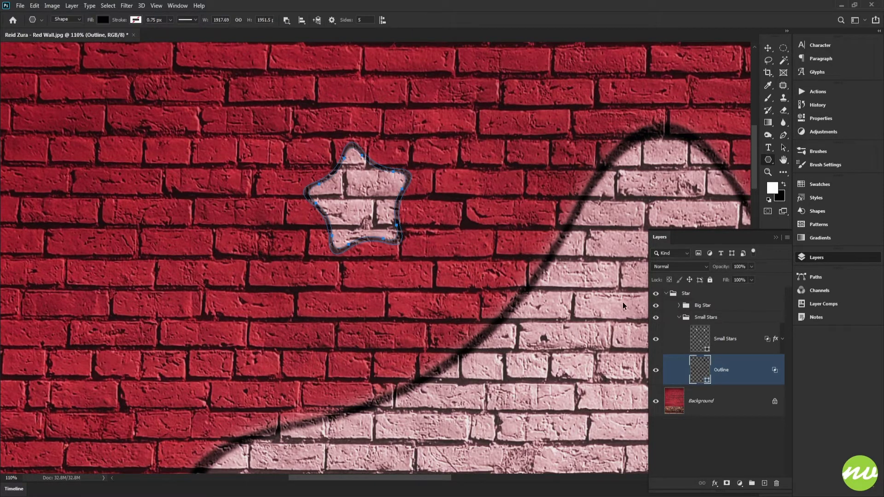
Examine the small stars around the big star, comparing them with the Outline layer hidden and shown
{"action": "left_click", "coordinate": [722, 370], "text": "ctrl"}
{"action": "scroll", "coordinate": [480, 271], "scroll_direction": "down", "scroll_amount": 5}
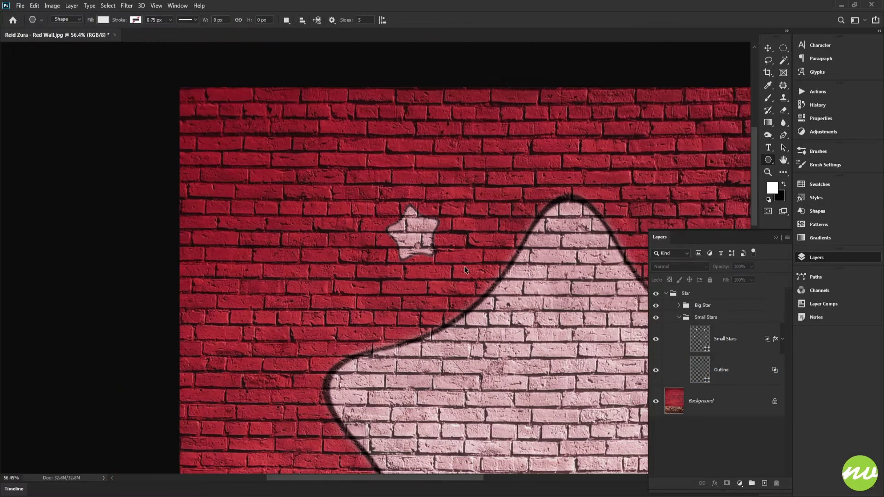
{"action": "left_click_drag", "start_coordinate": [463, 240], "coordinate": [339, 195]}
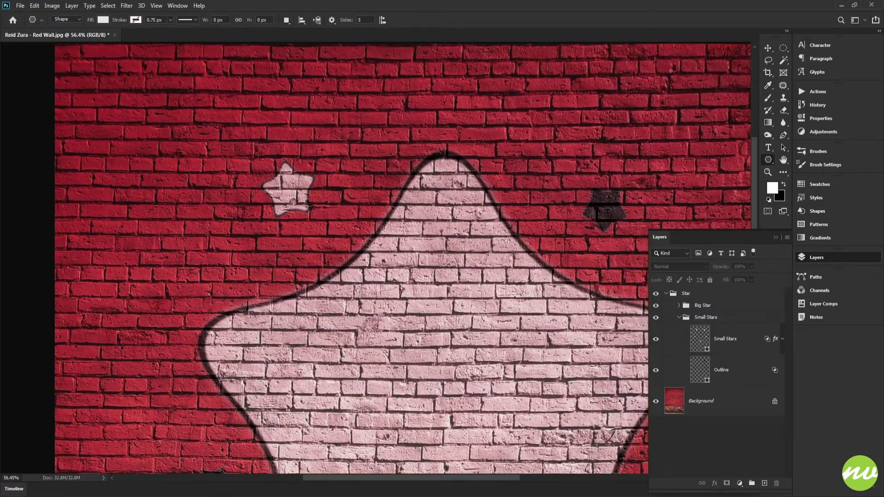
{"action": "left_click_drag", "start_coordinate": [593, 231], "coordinate": [404, 147]}
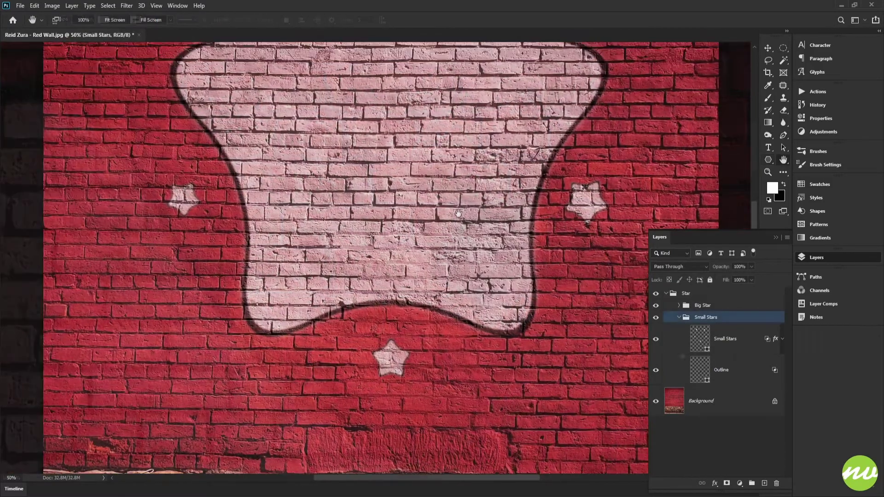
{"action": "scroll", "coordinate": [459, 213], "scroll_direction": "up", "scroll_amount": 5}
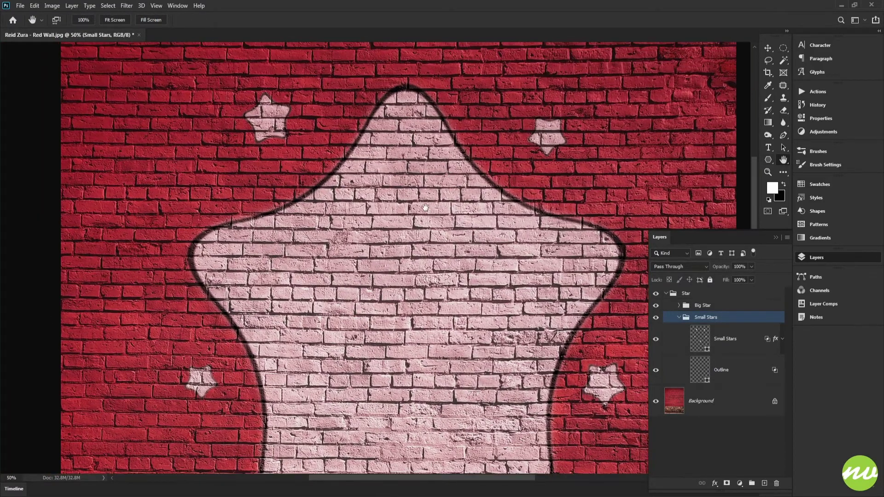
{"action": "left_click_drag", "start_coordinate": [426, 207], "coordinate": [473, 149]}
{"action": "left_click", "coordinate": [656, 370]}
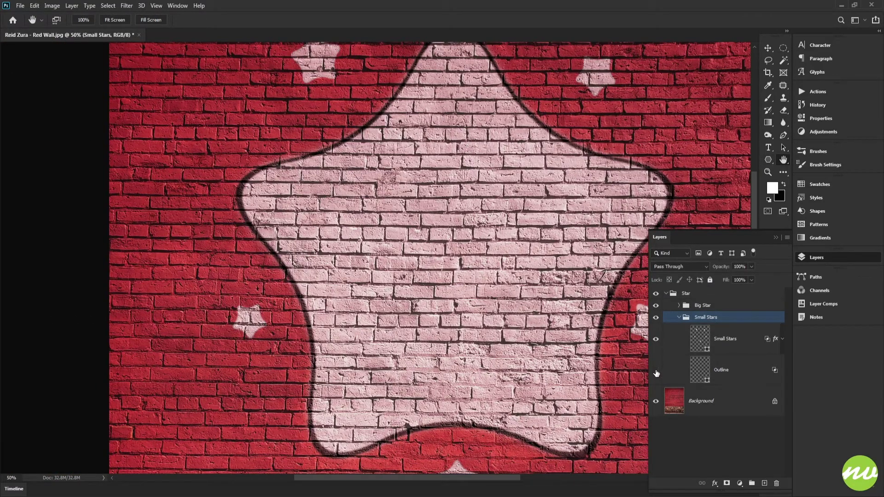
{"action": "left_click", "coordinate": [655, 370]}
{"action": "left_click_drag", "start_coordinate": [588, 228], "coordinate": [510, 292]}
Select the Outline layer in the Small Stars group and activate the Polygon tool so its star paths can be edited
{"action": "left_click", "coordinate": [701, 367]}
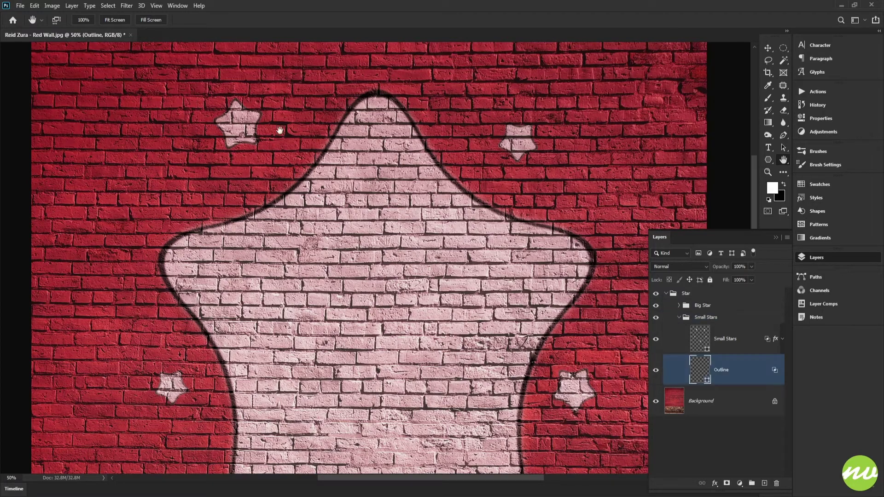
{"action": "left_click_drag", "start_coordinate": [210, 124], "coordinate": [399, 253]}
{"action": "left_click_drag", "start_coordinate": [281, 113], "coordinate": [402, 238]}
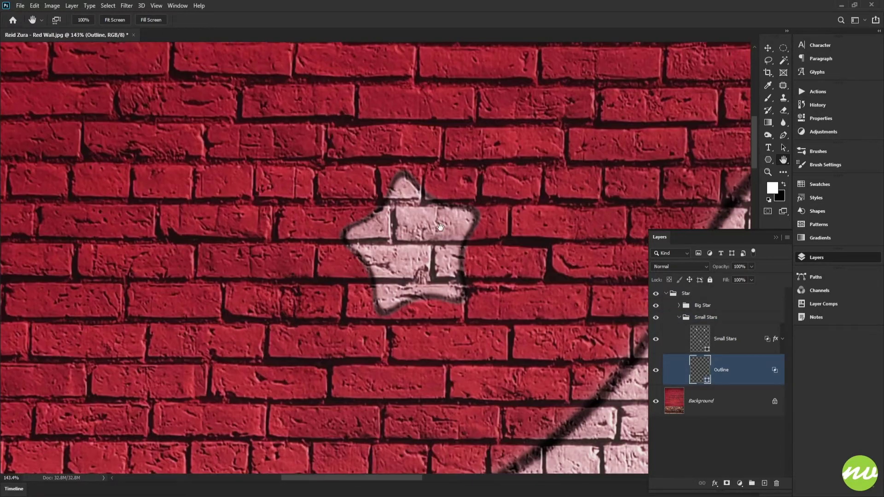
{"action": "scroll", "coordinate": [442, 226], "scroll_direction": "down", "scroll_amount": 3}
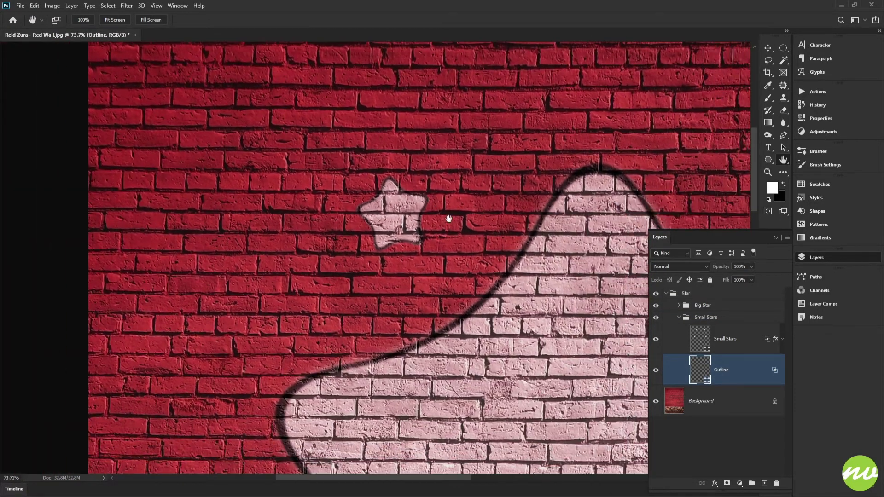
{"action": "key", "text": "u"}
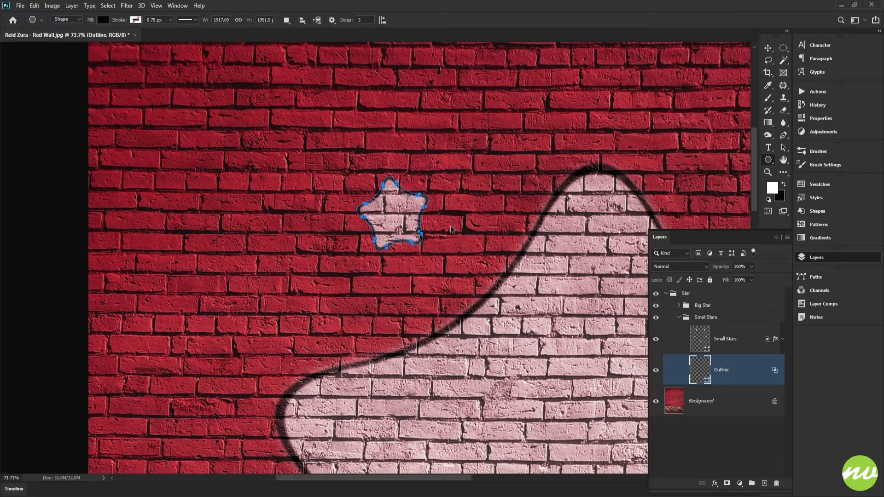
{"action": "key", "text": "ctrl+t"}
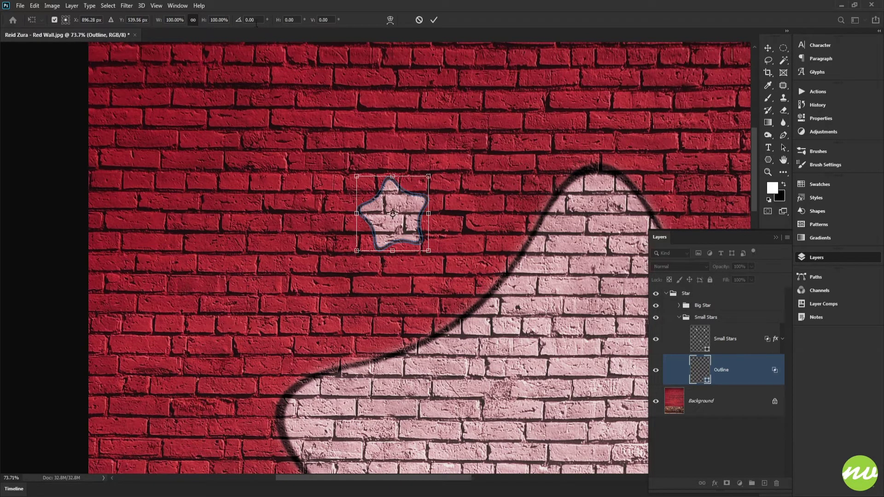
{"action": "key", "text": "Up"}
{"action": "key", "text": "Up"}
{"action": "key", "text": "Up"}
{"action": "key", "text": "Up"}
{"action": "key", "text": "Up"}
{"action": "key", "text": "Up"}
{"action": "key", "text": "Up"}
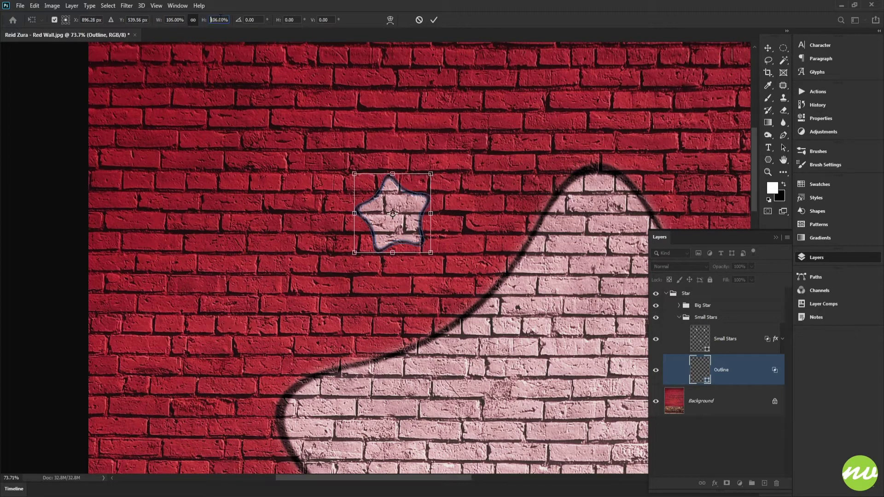
{"action": "scroll", "coordinate": [219, 20], "scroll_direction": "up", "scroll_amount": 16}
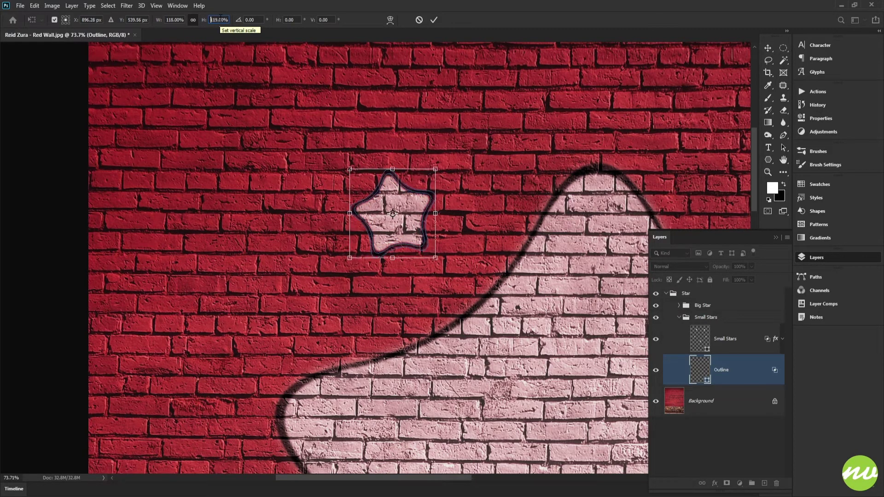
{"action": "scroll", "coordinate": [220, 19], "scroll_direction": "down", "scroll_amount": 15}
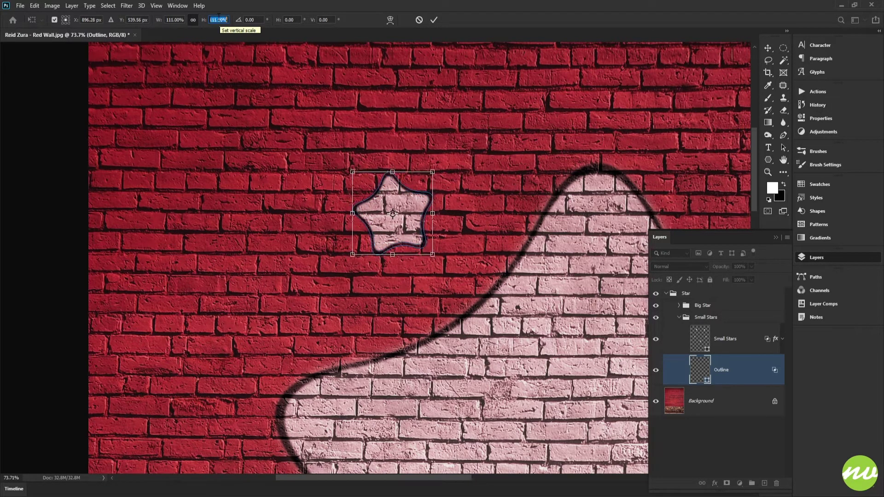
{"action": "key", "text": "Return"}
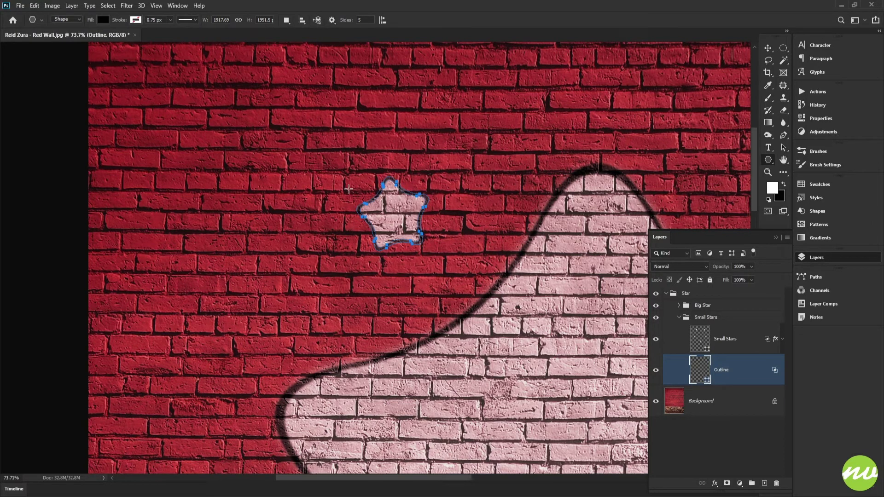
Scale the outer outline path of the upper-left small star to 110% with Free Transform
{"action": "key", "text": "ctrl+t"}
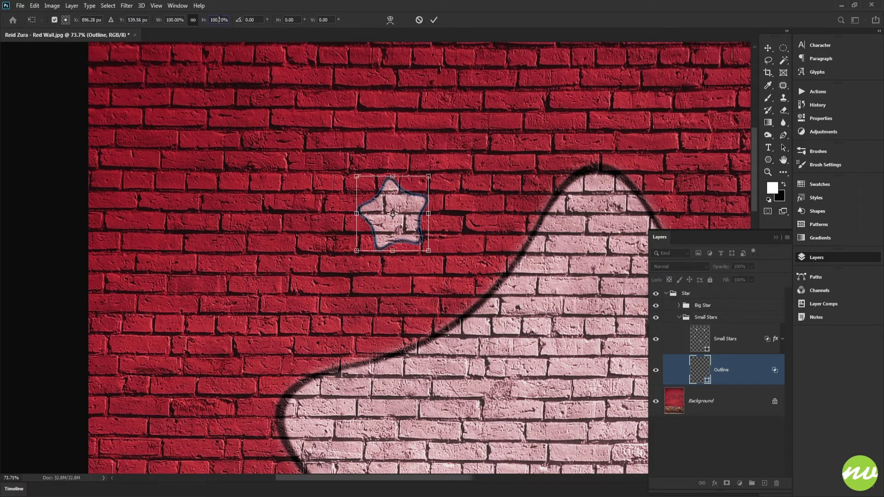
{"action": "scroll", "coordinate": [219, 19], "scroll_direction": "up", "scroll_amount": 9}
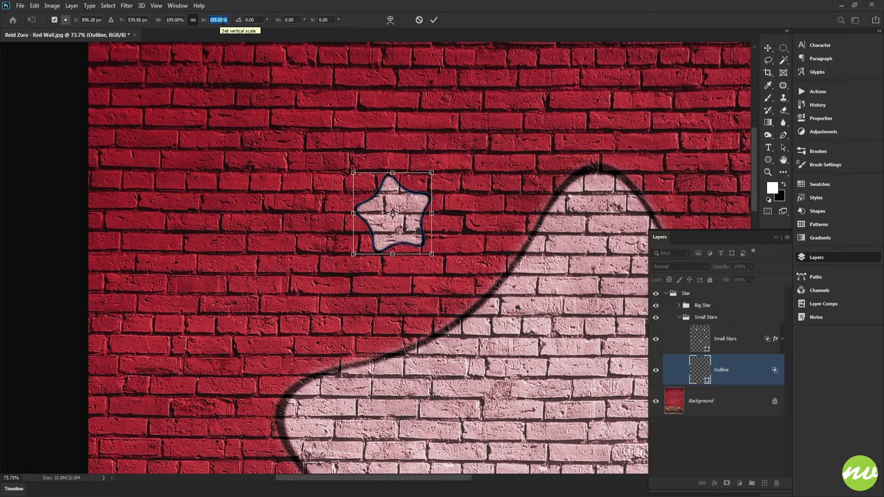
{"action": "scroll", "coordinate": [219, 19], "scroll_direction": "up", "scroll_amount": 1}
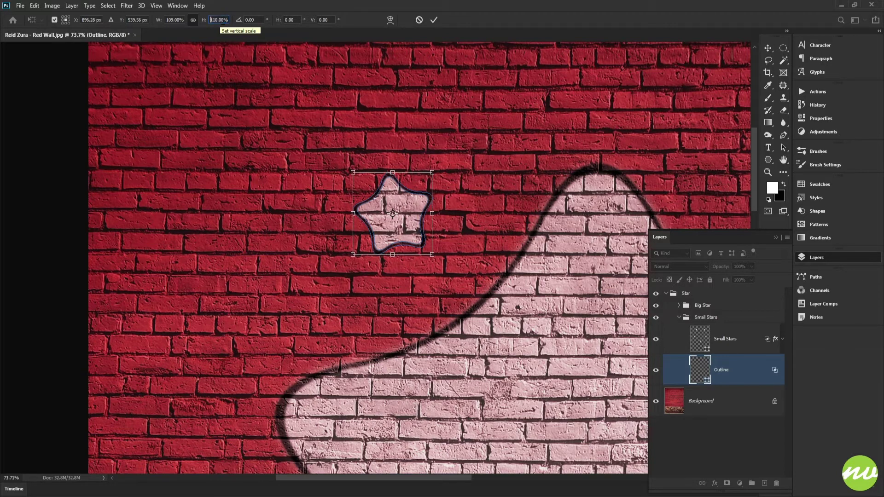
{"action": "left_click", "coordinate": [434, 20]}
{"action": "key", "text": "Return"}
Examine the outlines of the small stars across the whole wall, first fitted to the screen and then at 100% zoom
{"action": "left_click_drag", "start_coordinate": [599, 167], "coordinate": [303, 131]}
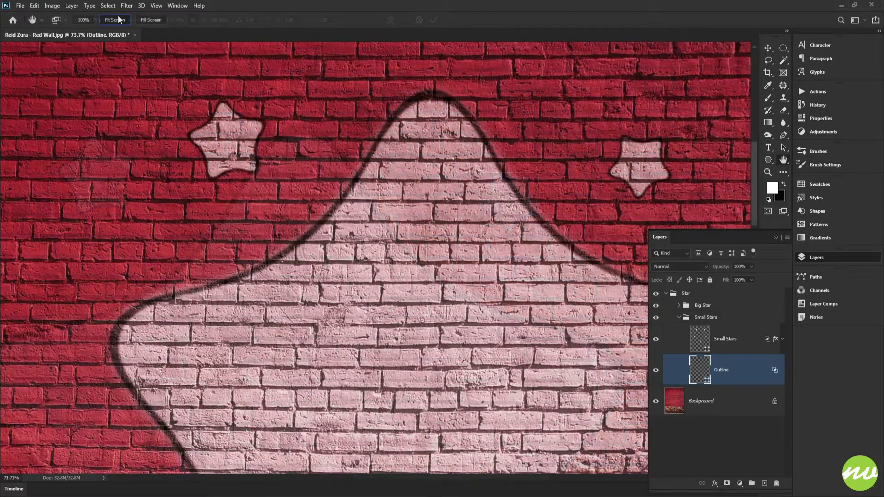
{"action": "left_click", "coordinate": [118, 20]}
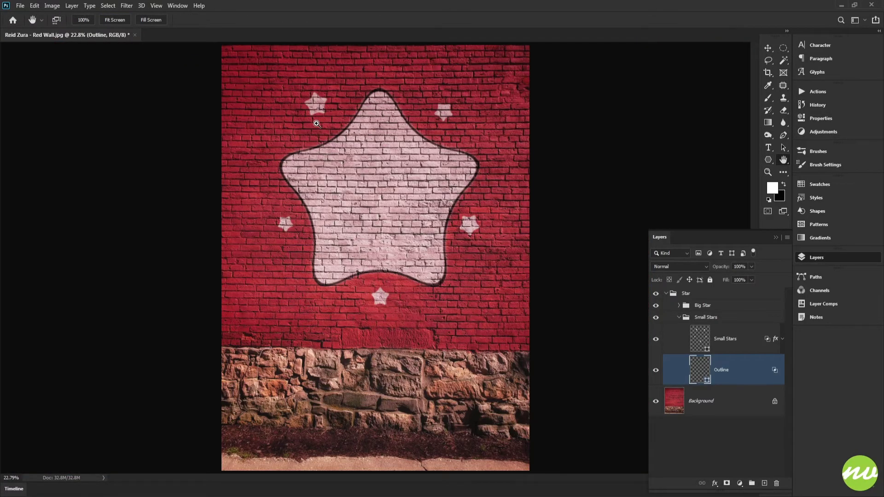
{"action": "scroll", "coordinate": [317, 123], "scroll_direction": "up", "scroll_amount": 3}
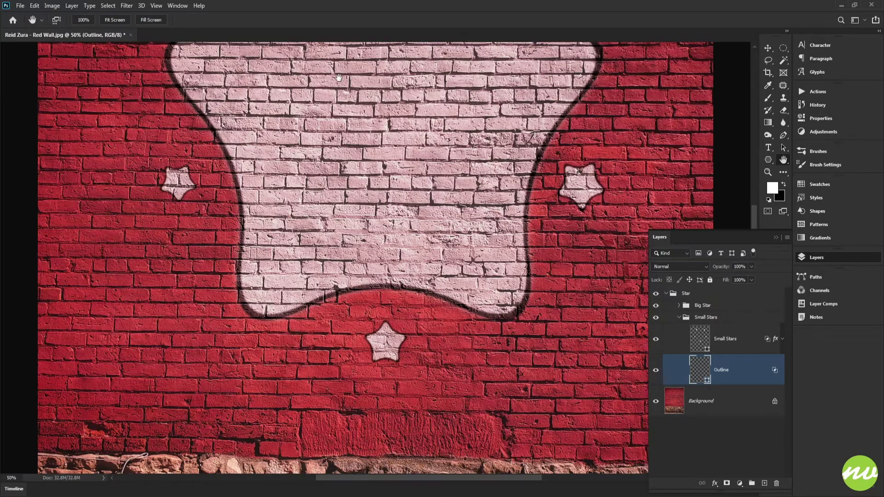
{"action": "left_click_drag", "start_coordinate": [338, 78], "coordinate": [433, 329]}
{"action": "left_click_drag", "start_coordinate": [479, 232], "coordinate": [369, 174]}
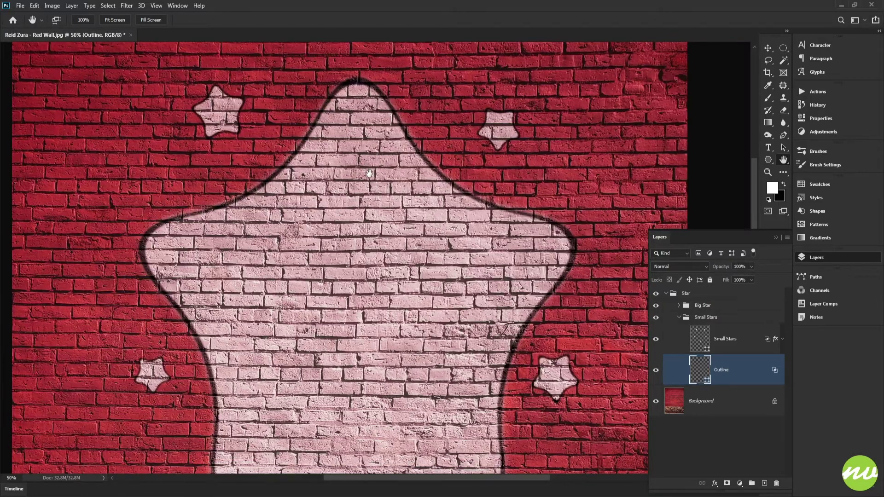
{"action": "left_click", "coordinate": [84, 20]}
{"action": "left_click_drag", "start_coordinate": [553, 174], "coordinate": [557, 161]}
{"action": "left_click_drag", "start_coordinate": [601, 132], "coordinate": [454, 302]}
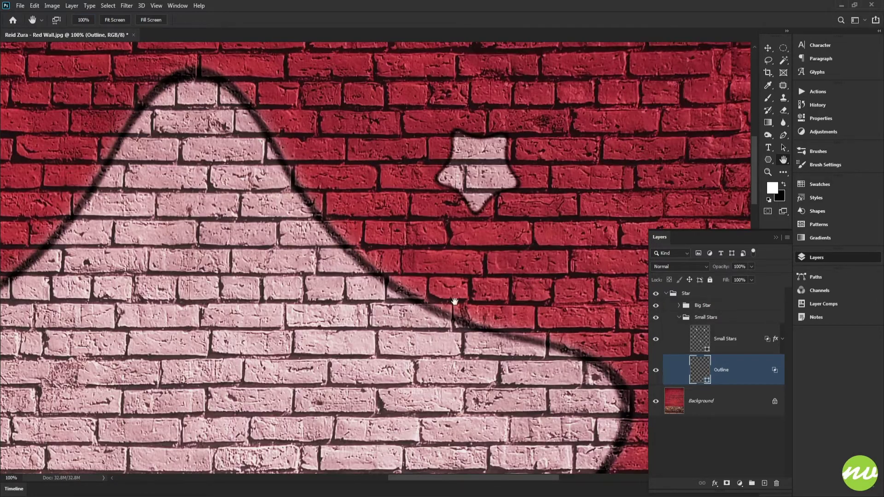
{"action": "left_click_drag", "start_coordinate": [273, 204], "coordinate": [631, 239]}
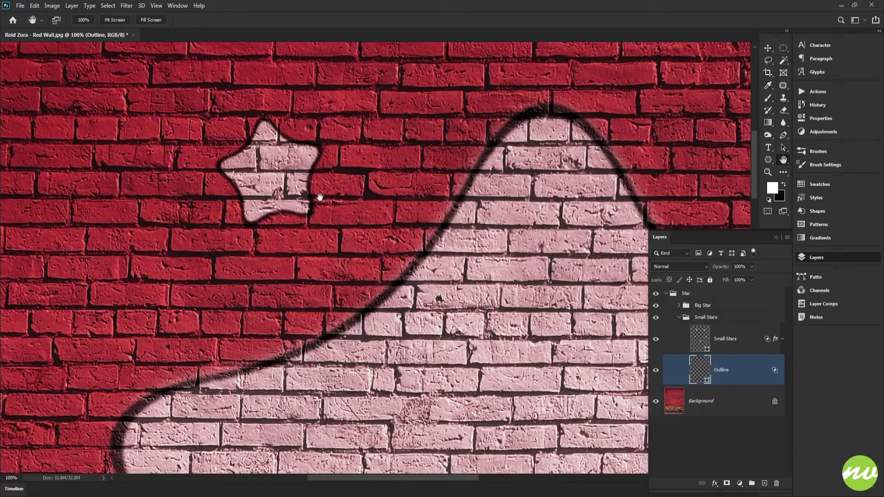
{"action": "left_click_drag", "start_coordinate": [309, 345], "coordinate": [439, 199]}
{"action": "left_click_drag", "start_coordinate": [402, 276], "coordinate": [474, 136]}
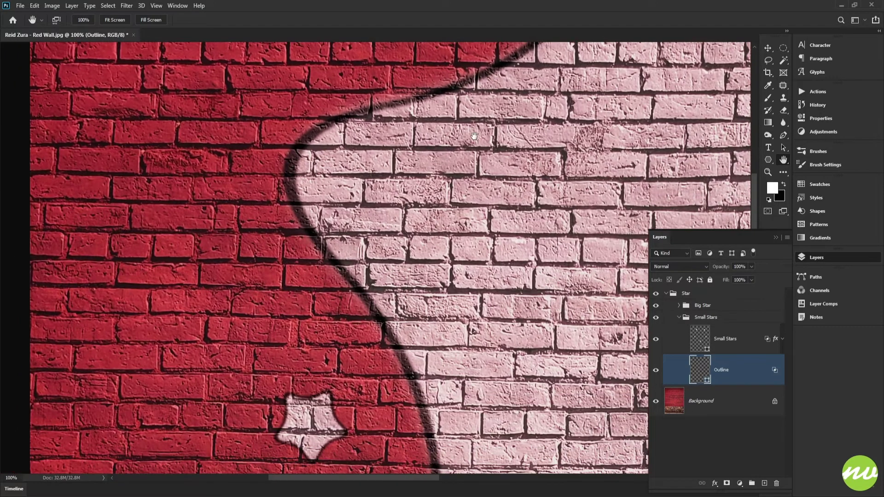
{"action": "left_click_drag", "start_coordinate": [451, 324], "coordinate": [430, 251]}
{"action": "left_click_drag", "start_coordinate": [538, 204], "coordinate": [184, 349]}
{"action": "left_click_drag", "start_coordinate": [608, 159], "coordinate": [351, 392]}
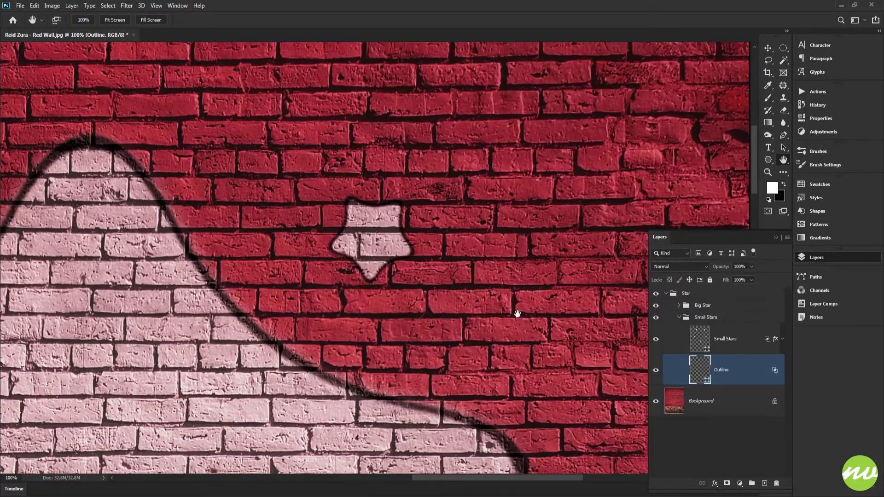
Open the shape path's density and feather properties for the small stars' Outline layer
{"action": "left_click", "coordinate": [812, 131]}
{"action": "left_click", "coordinate": [814, 119]}
{"action": "left_click_drag", "start_coordinate": [681, 182], "coordinate": [653, 186]}
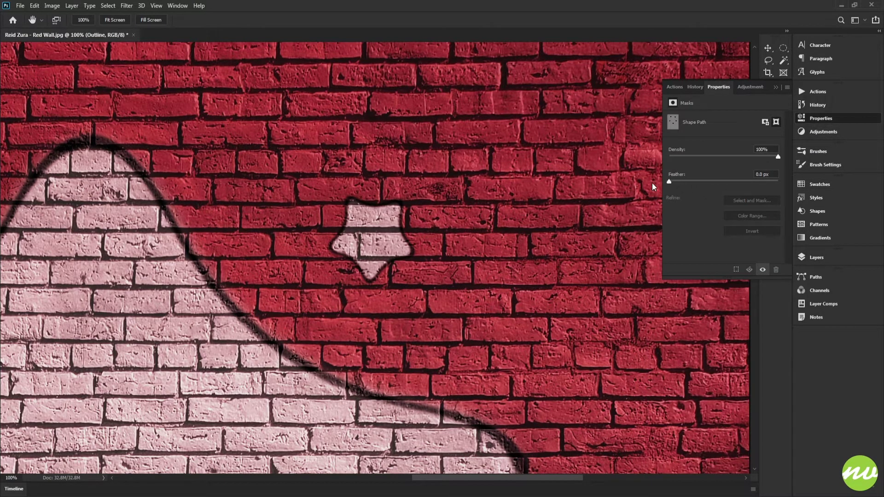
Set the mask feather of the small stars' Outline shape to 1.5 px
{"action": "left_click_drag", "start_coordinate": [500, 242], "coordinate": [567, 235]}
{"action": "left_click", "coordinate": [765, 174]}
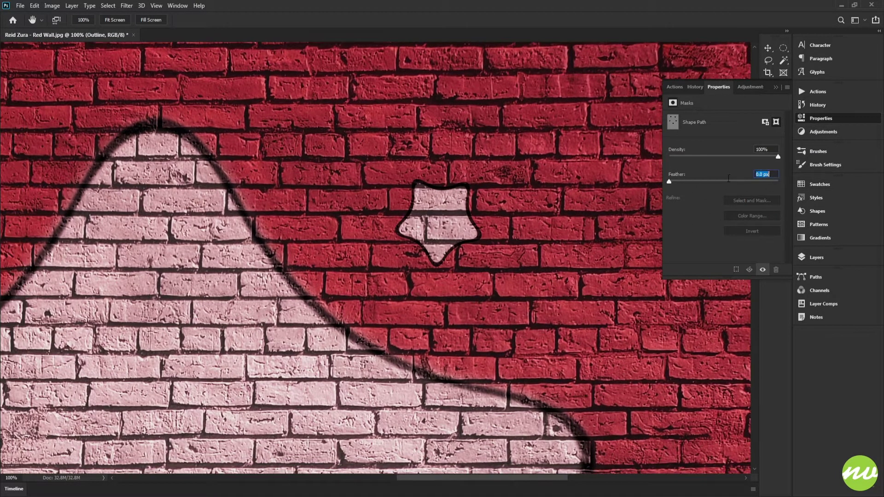
{"action": "type", "text": "1.5"}
{"action": "key", "text": "Return"}
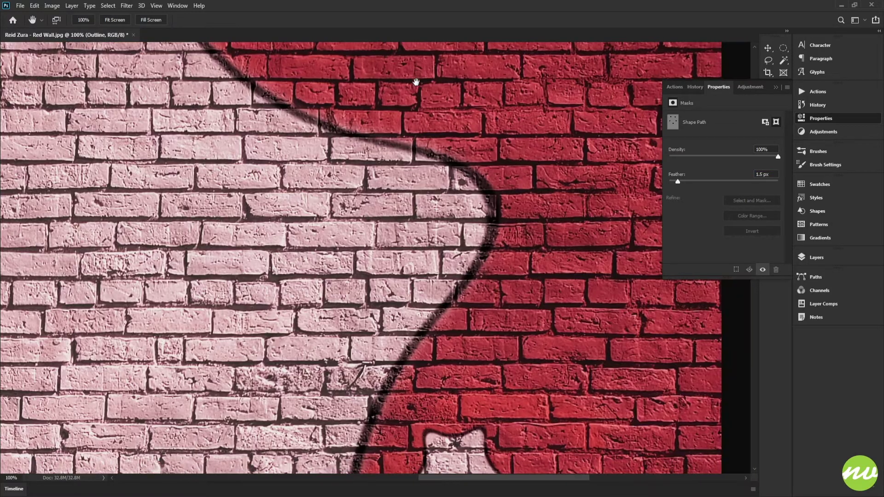
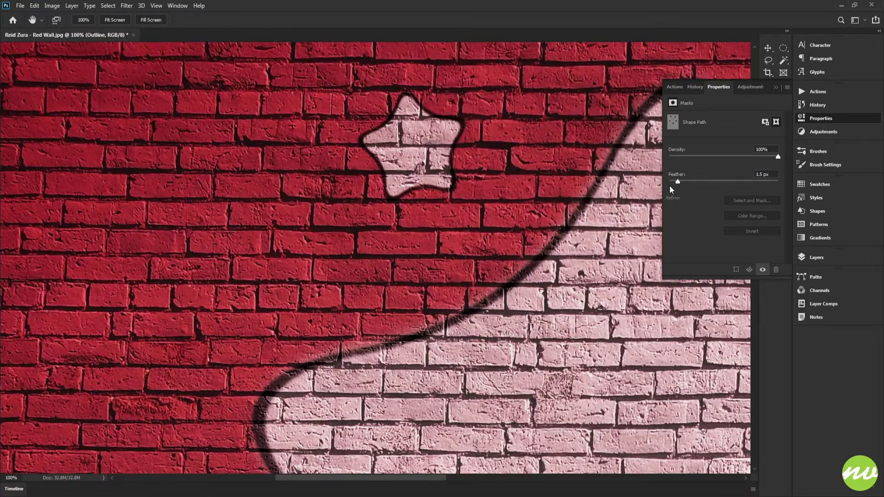
Collapse the Small Stars group and the Star group that contains it
{"action": "left_click", "coordinate": [819, 259]}
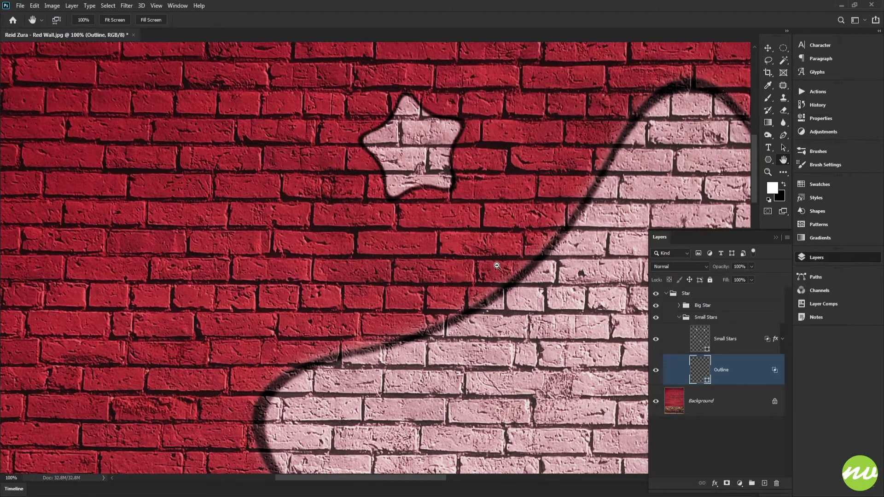
{"action": "key", "text": "ctrl+0"}
{"action": "left_click", "coordinate": [497, 266], "text": "ctrl"}
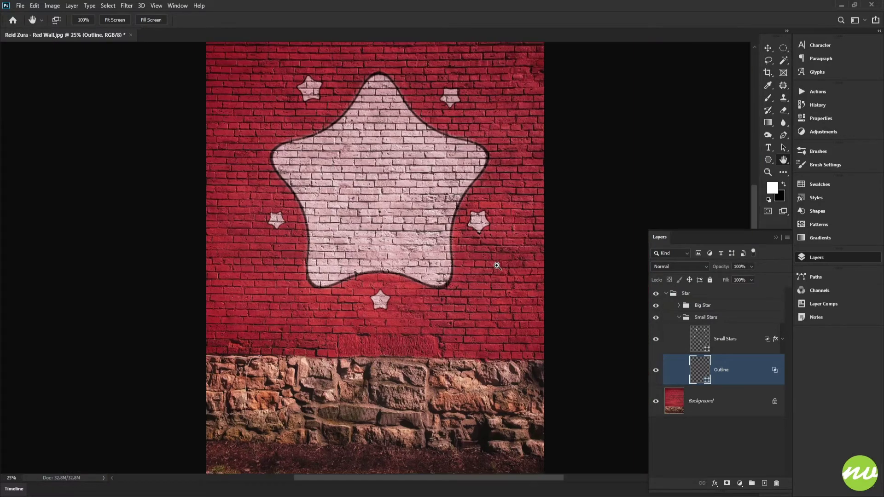
{"action": "left_click", "coordinate": [500, 265], "text": "ctrl"}
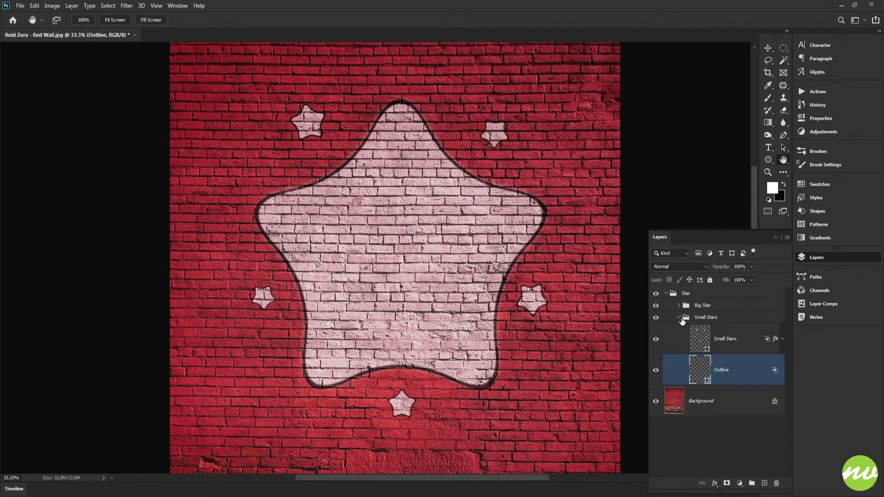
{"action": "left_click", "coordinate": [679, 318]}
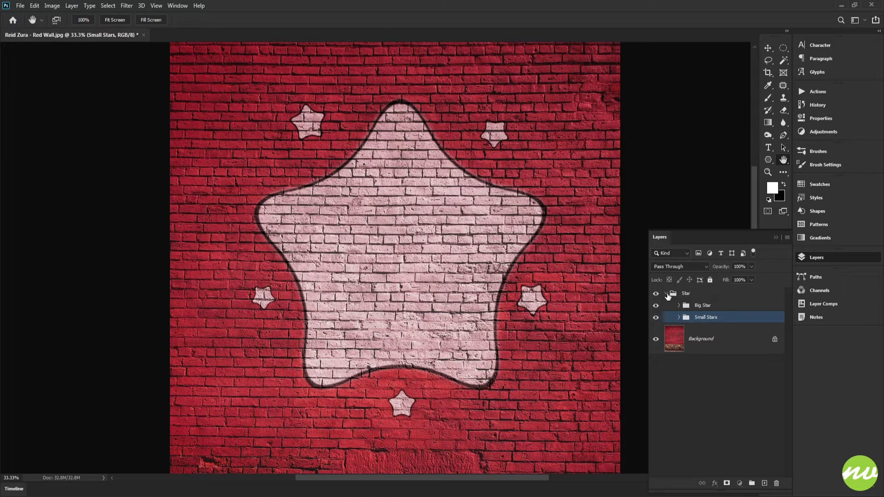
{"action": "left_click", "coordinate": [668, 294]}
Create a new layer group named Moon above the Star group
{"action": "left_click", "coordinate": [753, 483], "text": "alt"}
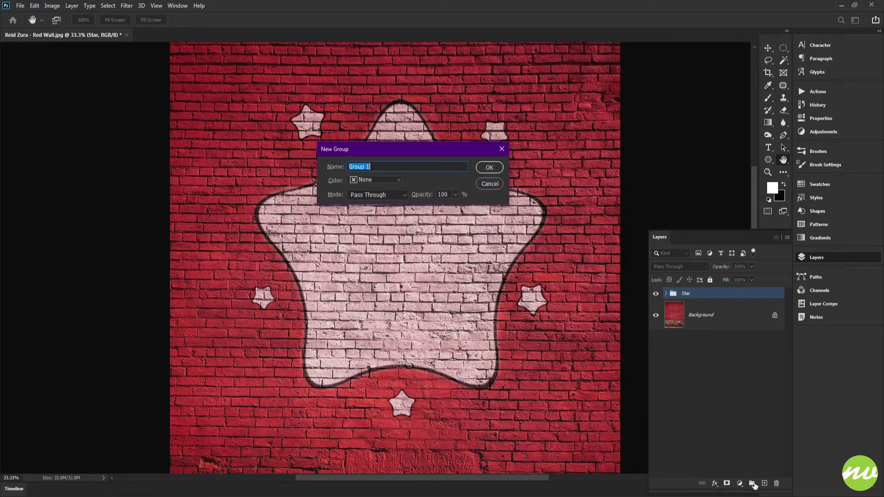
{"action": "type", "text": "M"}
{"action": "type", "text": "M"}
{"action": "type", "text": "oob"}
{"action": "key", "text": "BackSpace"}
{"action": "type", "text": "n"}
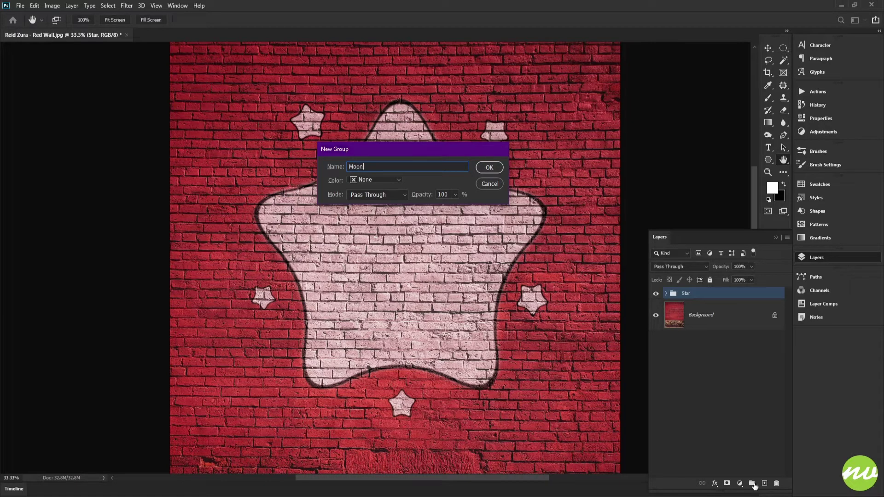
{"action": "key", "text": "Return"}
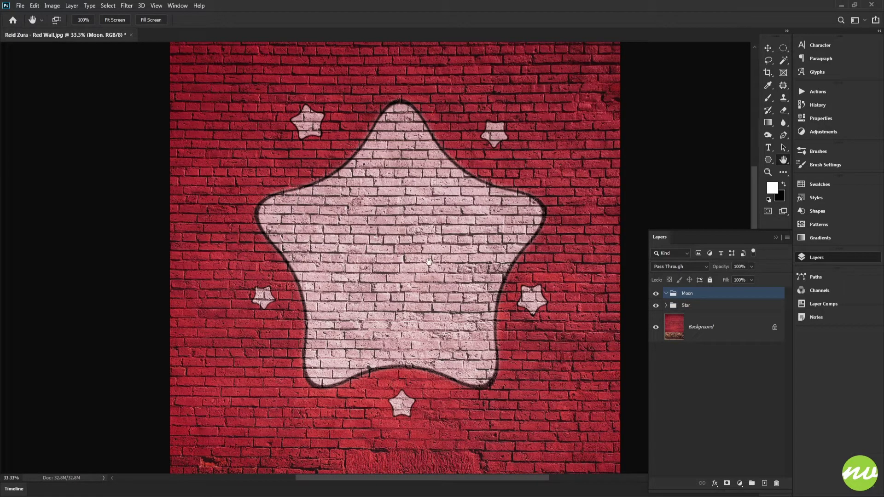
Add a black Solid Color fill layer inside the Moon group
{"action": "key", "text": "b"}
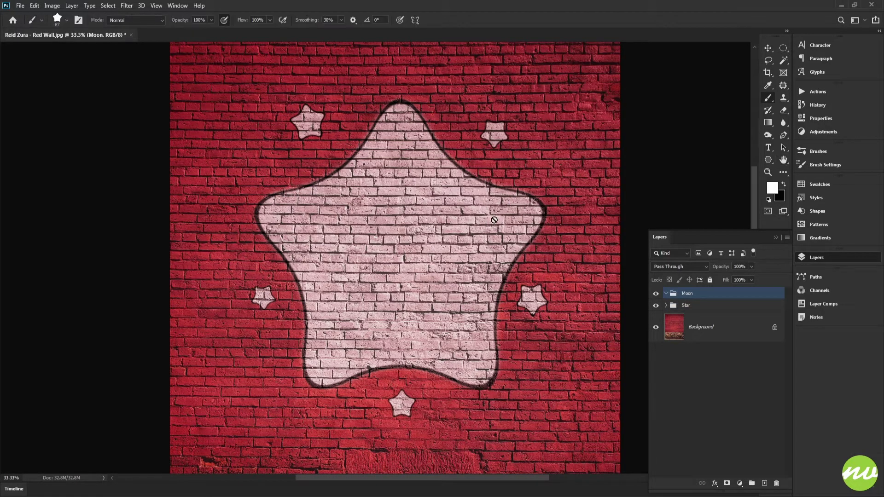
{"action": "left_click", "coordinate": [741, 483]}
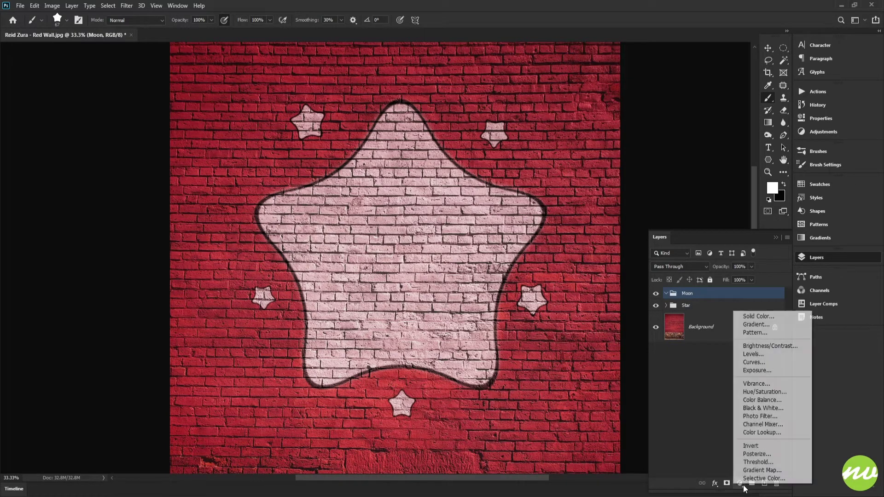
{"action": "left_click", "coordinate": [773, 317]}
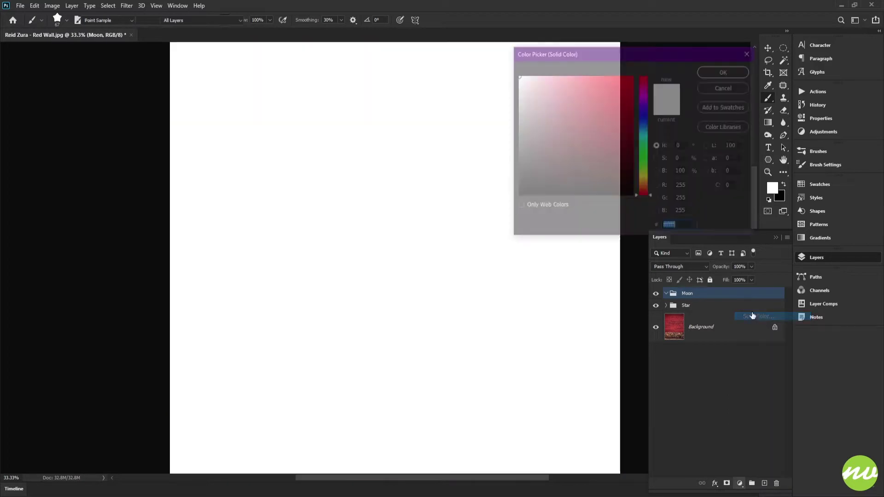
{"action": "left_click", "coordinate": [517, 196]}
{"action": "left_click", "coordinate": [718, 70]}
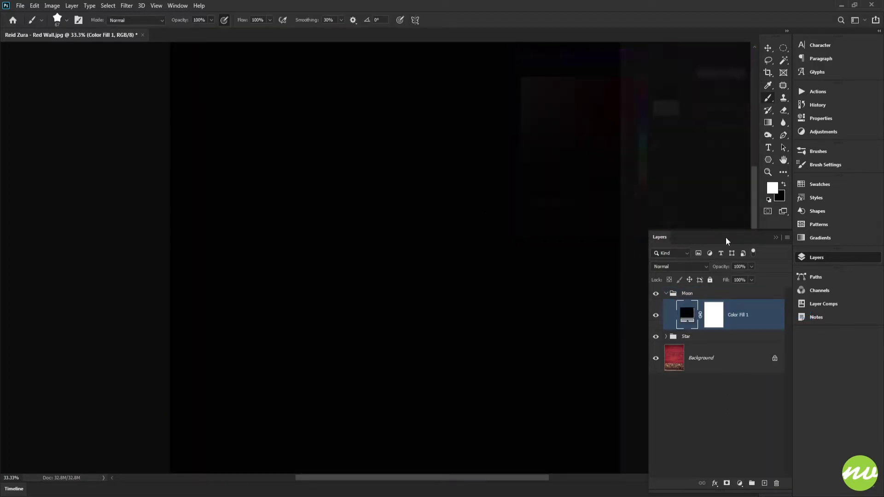
Invert the black fill layer's mask so that it hides the fill
{"action": "left_click", "coordinate": [718, 315]}
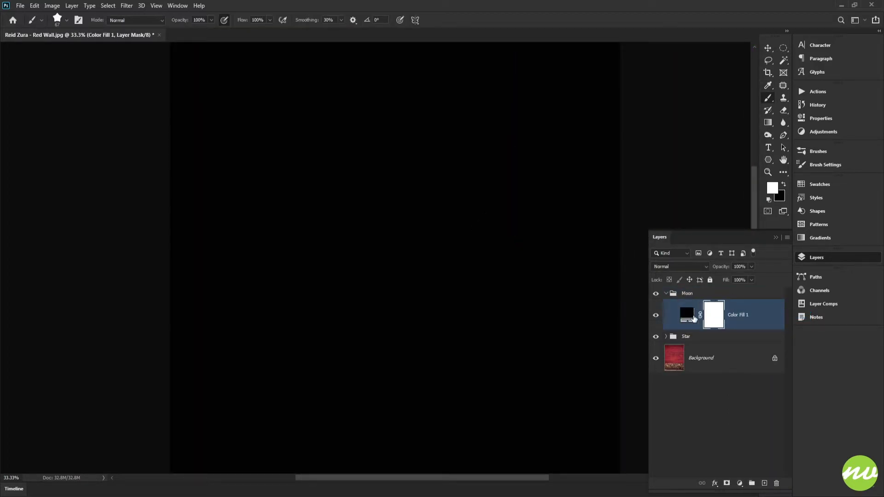
{"action": "left_click", "coordinate": [693, 317]}
{"action": "left_click", "coordinate": [719, 311]}
{"action": "key", "text": "ctrl+i"}
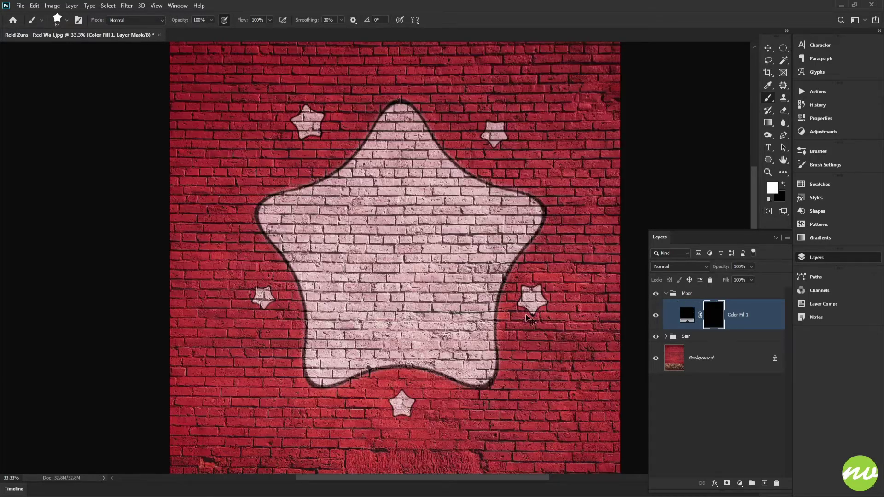
Rename the fill layer as Moon
{"action": "double_click", "coordinate": [736, 316]}
{"action": "type", "text": "Moo"}
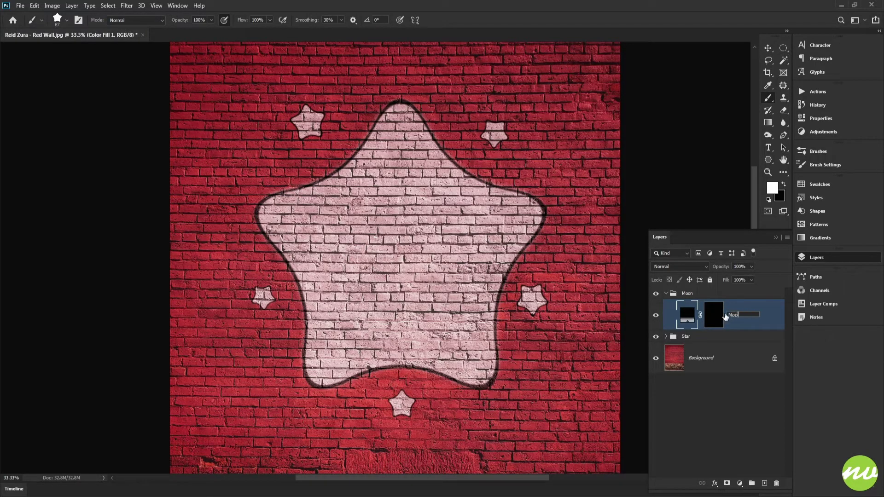
{"action": "type", "text": "n"}
{"action": "key", "text": "Return"}
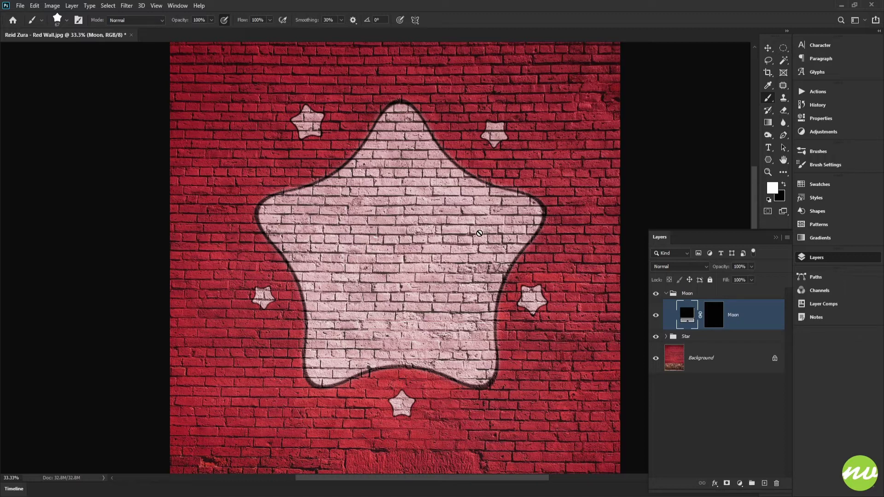
Target the Moon layer's mask and choose the CustomBrush2 (Moon-Black) brush preset
{"action": "left_click", "coordinate": [717, 322]}
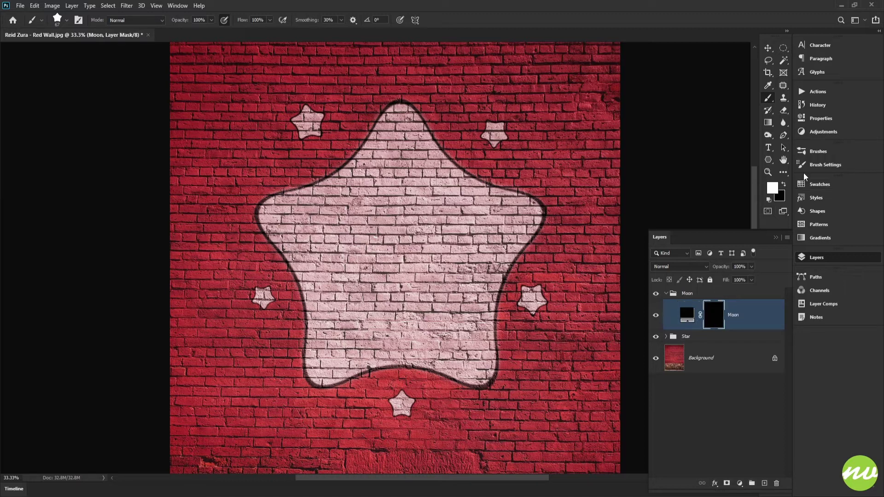
{"action": "left_click", "coordinate": [818, 154]}
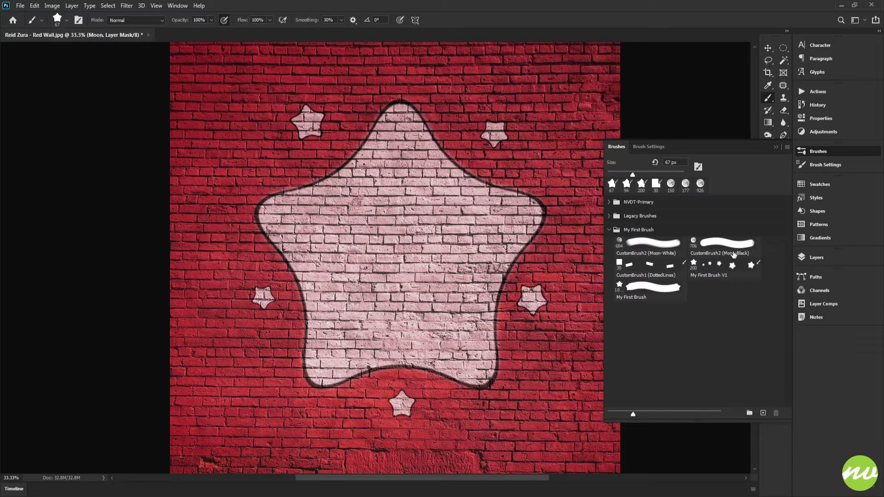
{"action": "left_click", "coordinate": [733, 255]}
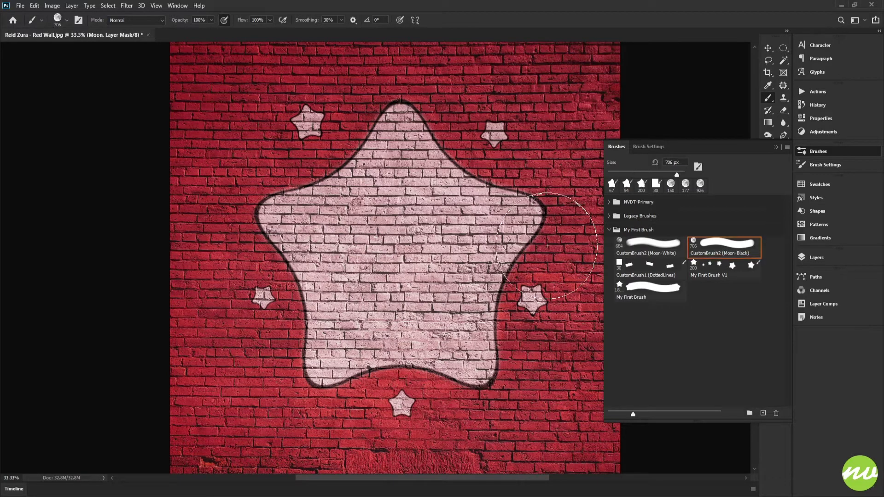
{"action": "left_click", "coordinate": [817, 257]}
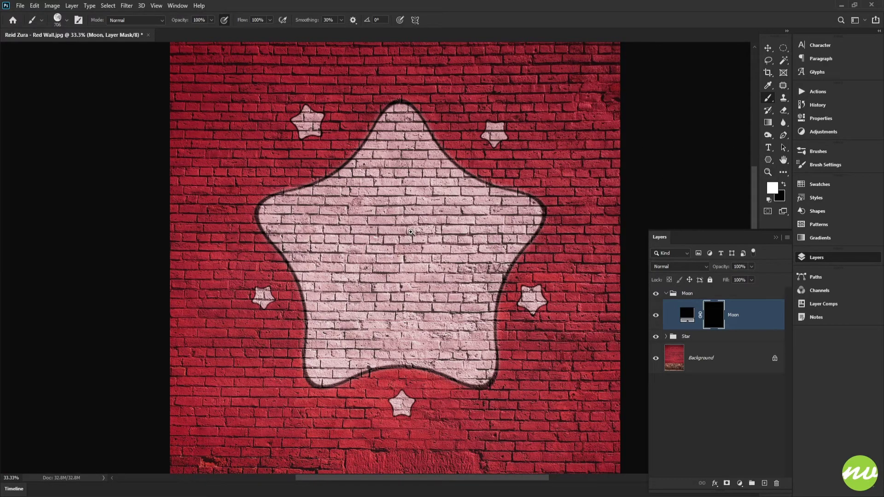
Set the brush size to 995 px
{"action": "left_click_drag", "start_coordinate": [409, 234], "coordinate": [426, 250]}
{"action": "right_click", "coordinate": [507, 199]}
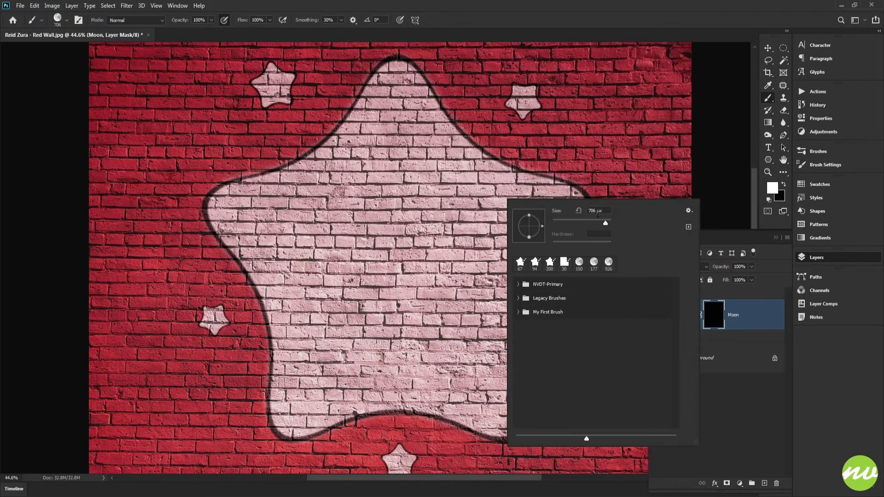
{"action": "left_click", "coordinate": [605, 213]}
{"action": "type", "text": "9"}
{"action": "type", "text": "35"}
{"action": "key", "text": "shift+Up"}
{"action": "key", "text": "shift+Up"}
{"action": "key", "text": "shift+Down"}
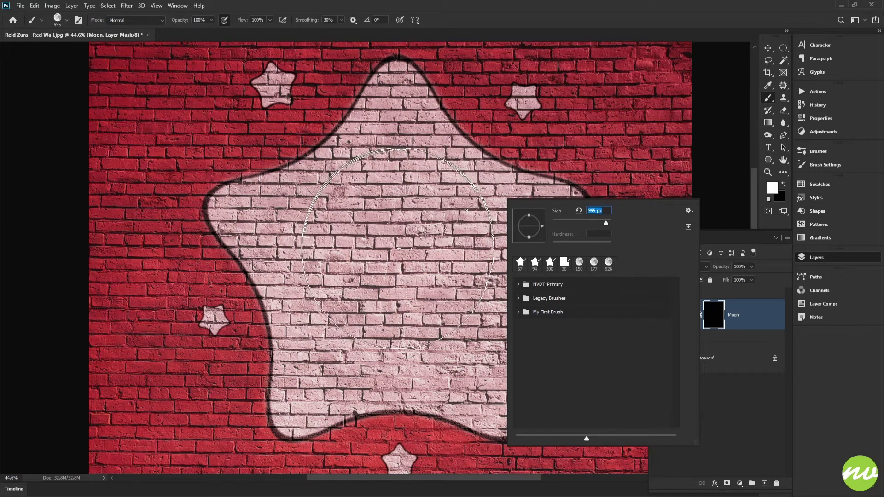
{"action": "key", "text": "Return"}
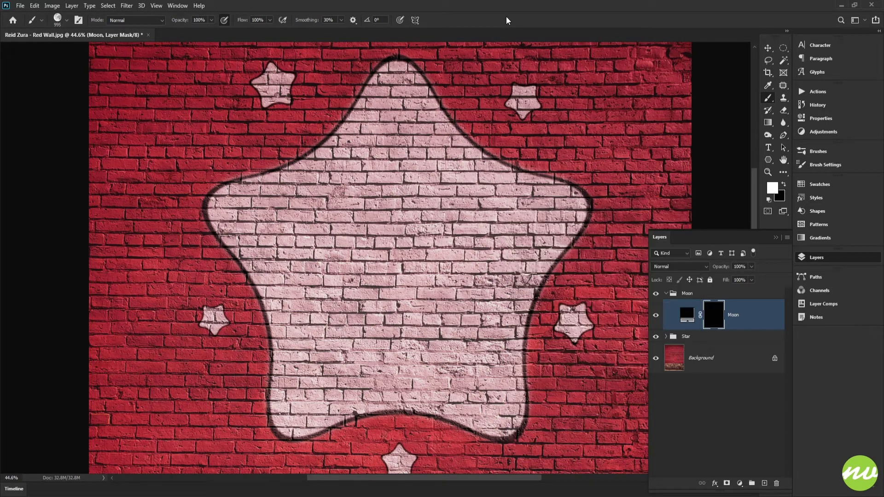
Stamp the moon brush once in white on the Moon layer's mask at the centre of the big star, undoing a first trial stamp
{"action": "left_click_drag", "start_coordinate": [430, 250], "coordinate": [444, 245]}
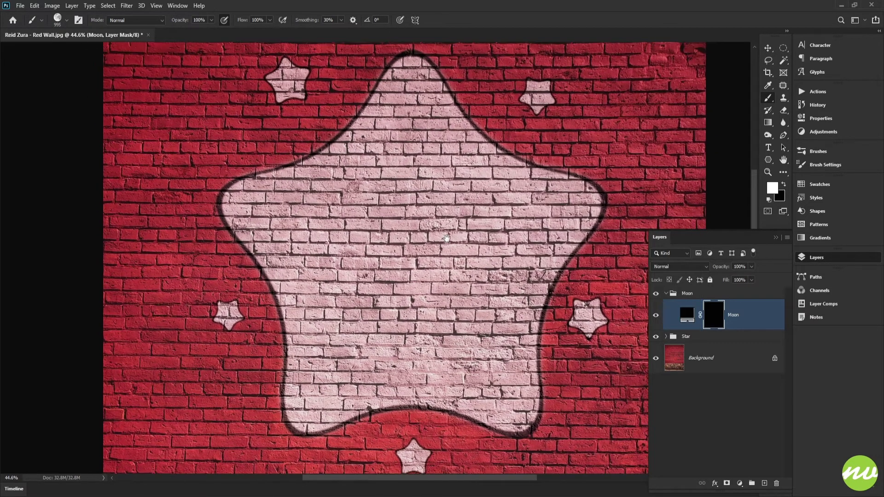
{"action": "left_click", "coordinate": [416, 254]}
{"action": "key", "text": "ctrl+z"}
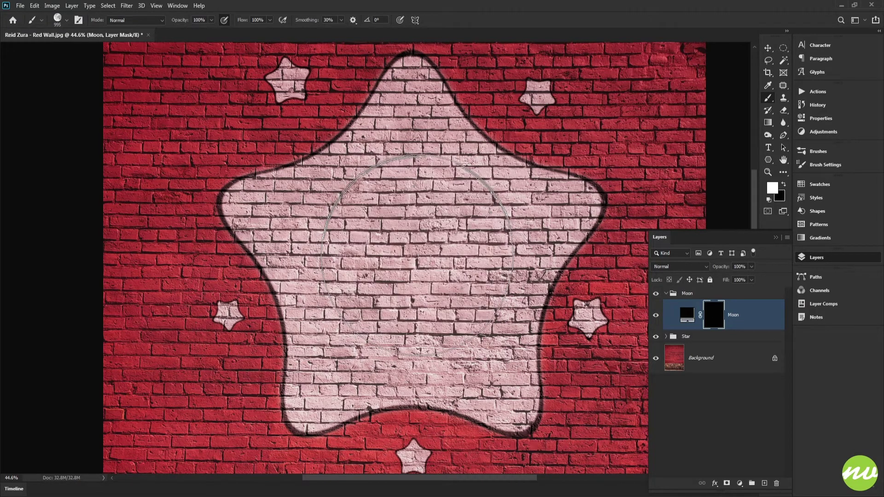
{"action": "left_click", "coordinate": [412, 256]}
Copy the layer style from the Outline layer in the Big Star group
{"action": "scroll", "coordinate": [584, 244], "scroll_direction": "down", "scroll_amount": 3}
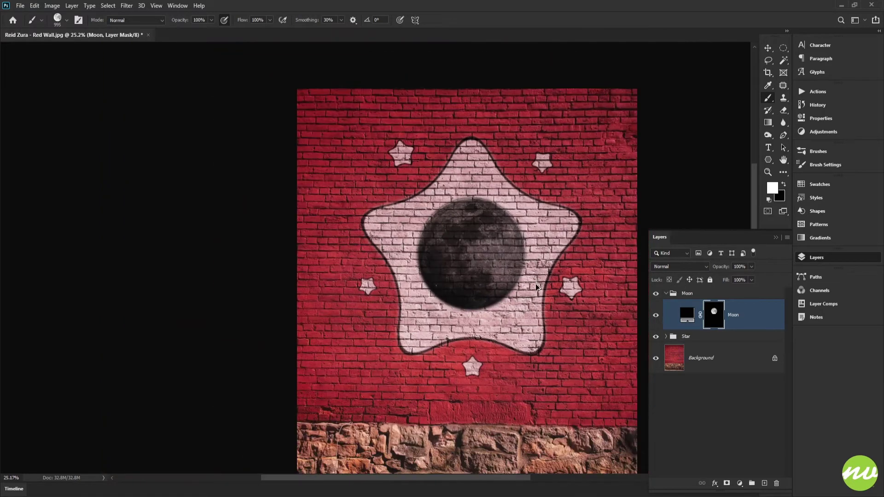
{"action": "left_click_drag", "start_coordinate": [509, 261], "coordinate": [473, 251]}
{"action": "key", "text": "h"}
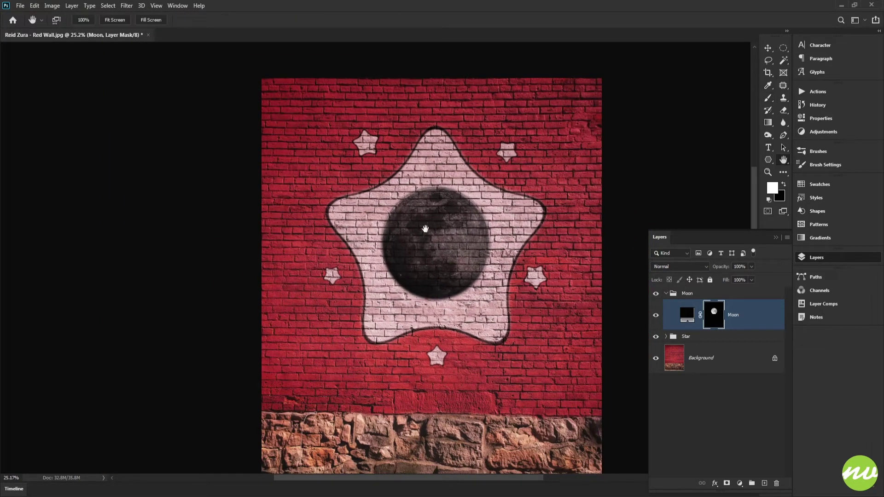
{"action": "left_click", "coordinate": [151, 19]}
{"action": "left_click_drag", "start_coordinate": [312, 98], "coordinate": [313, 191]}
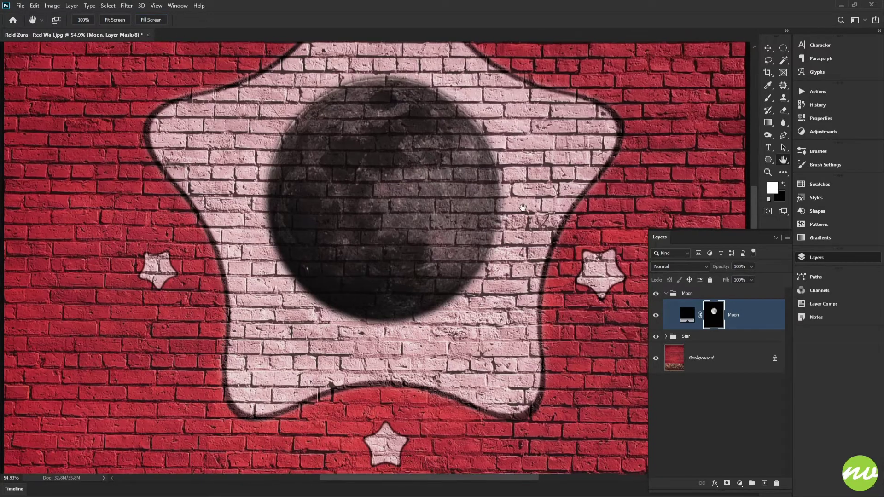
{"action": "left_click", "coordinate": [666, 338]}
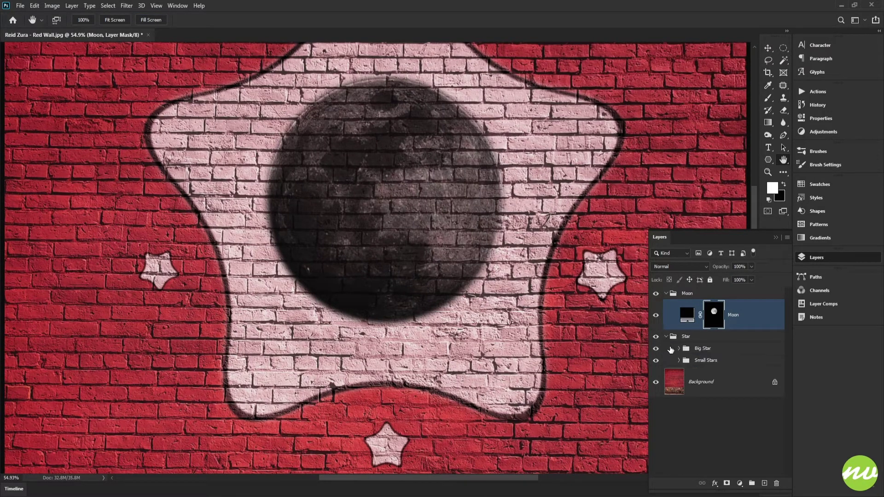
{"action": "left_click", "coordinate": [679, 348]}
{"action": "left_click", "coordinate": [730, 404]}
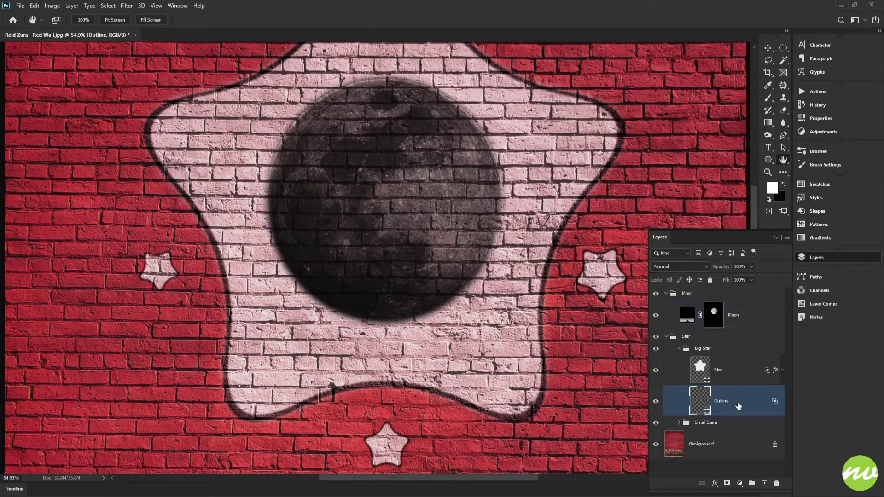
{"action": "right_click", "coordinate": [730, 403]}
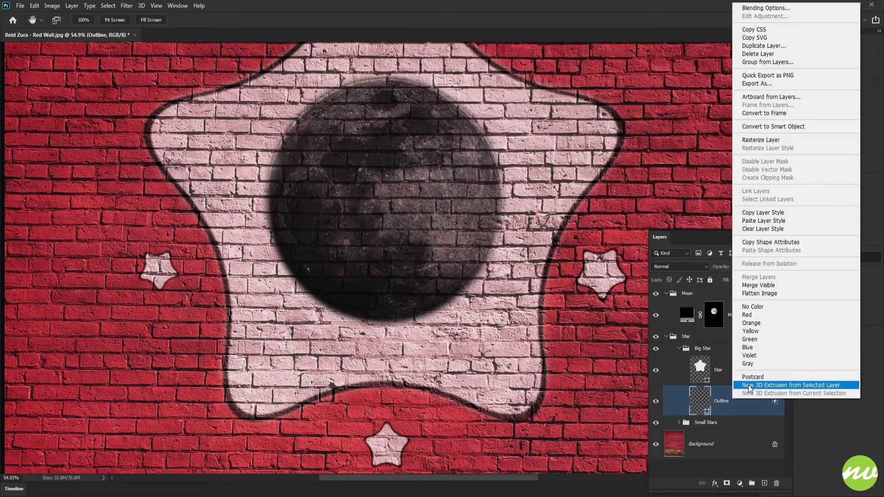
{"action": "left_click", "coordinate": [753, 212]}
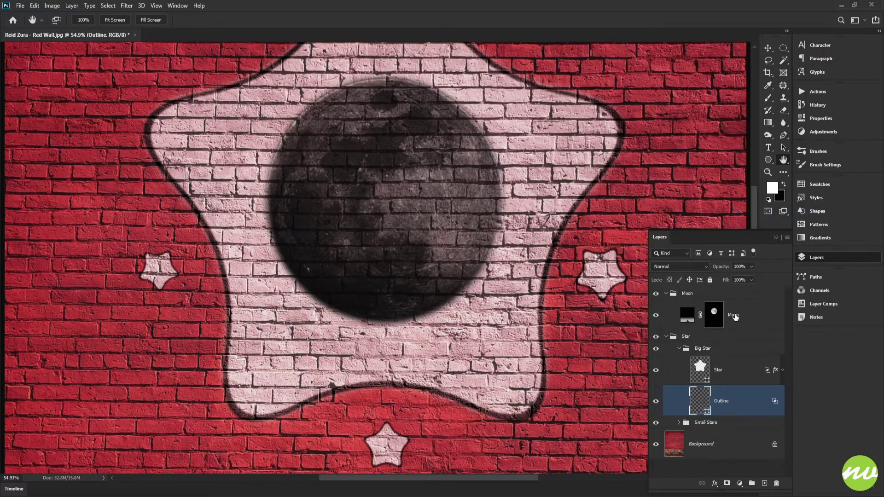
Paste the copied layer style onto the Moon layer
{"action": "left_click", "coordinate": [736, 317]}
{"action": "right_click", "coordinate": [744, 318]}
{"action": "left_click", "coordinate": [765, 320]}
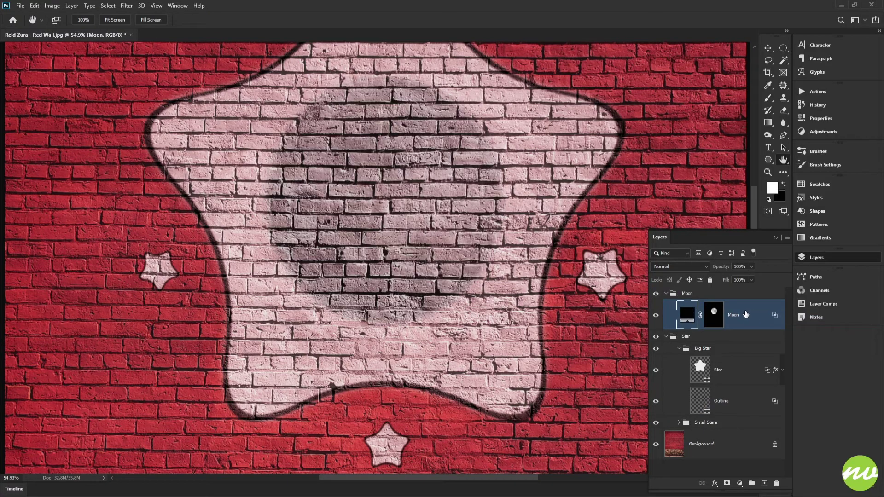
Copy the layer style from the Star layer in the Big Star group and check its list of effects
{"action": "left_click", "coordinate": [724, 373]}
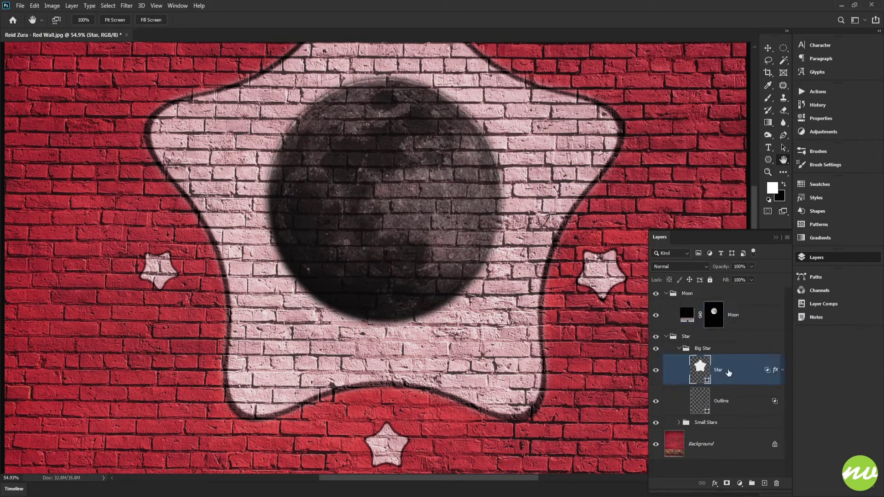
{"action": "right_click", "coordinate": [728, 373]}
{"action": "left_click", "coordinate": [747, 315]}
{"action": "left_click", "coordinate": [783, 371]}
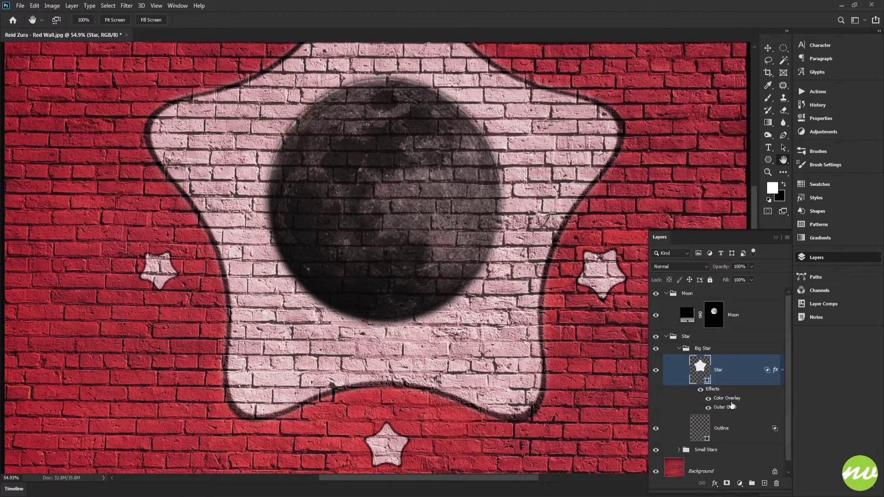
{"action": "left_click", "coordinate": [782, 370]}
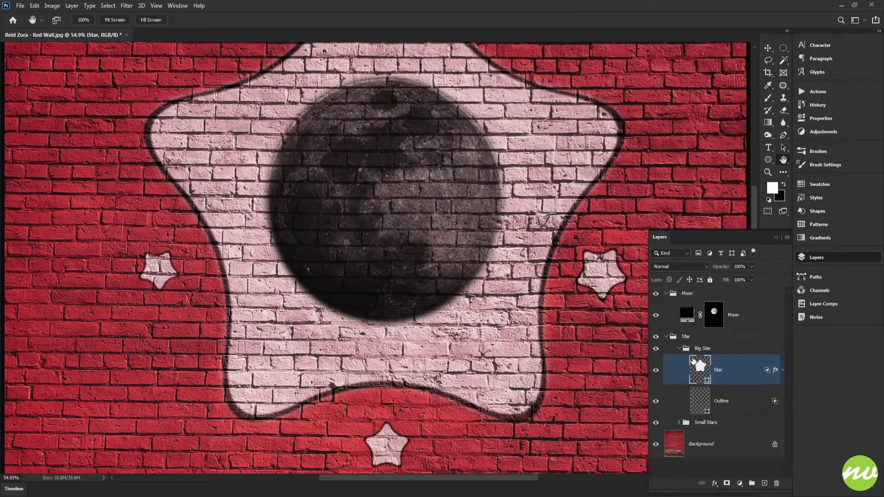
Collapse the Star group and paste the copied Star layer style onto the Moon layer
{"action": "left_click", "coordinate": [680, 349]}
{"action": "left_click", "coordinate": [667, 337]}
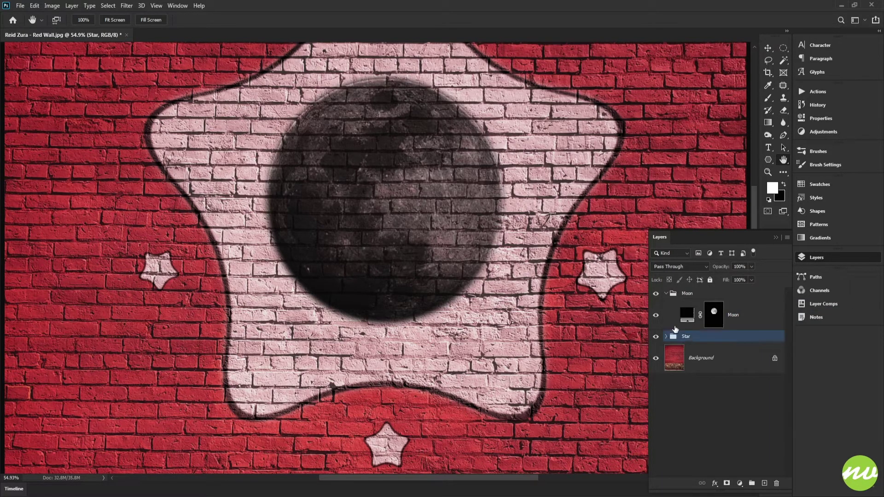
{"action": "left_click", "coordinate": [720, 319]}
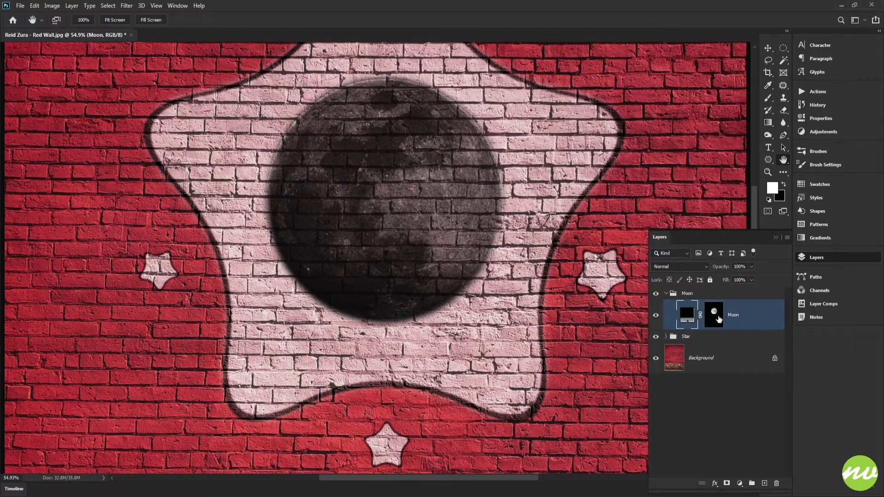
{"action": "right_click", "coordinate": [749, 316]}
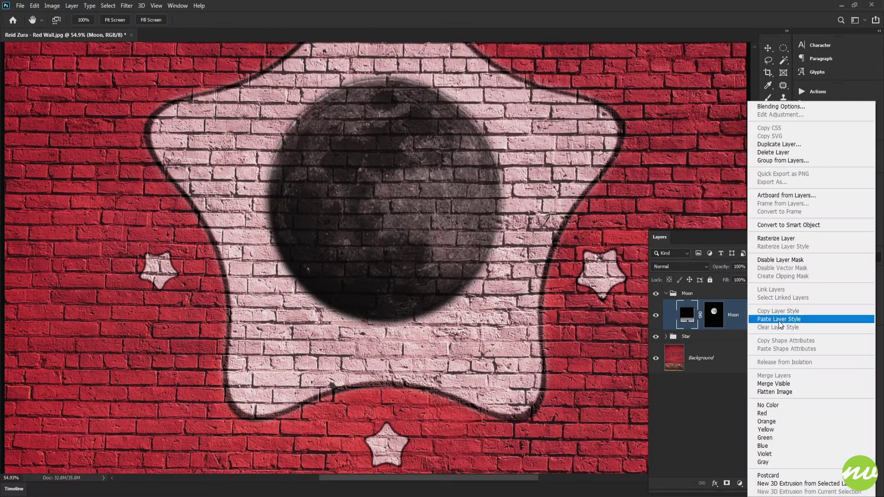
{"action": "left_click", "coordinate": [783, 317]}
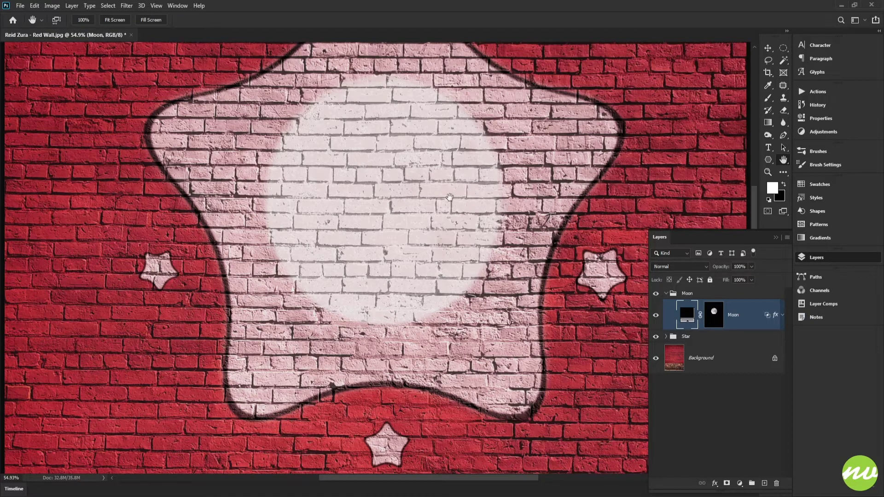
Delete the Color Overlay and Outer Glow effects from the Moon layer
{"action": "left_click_drag", "start_coordinate": [449, 197], "coordinate": [426, 202]}
{"action": "left_click", "coordinate": [782, 316]}
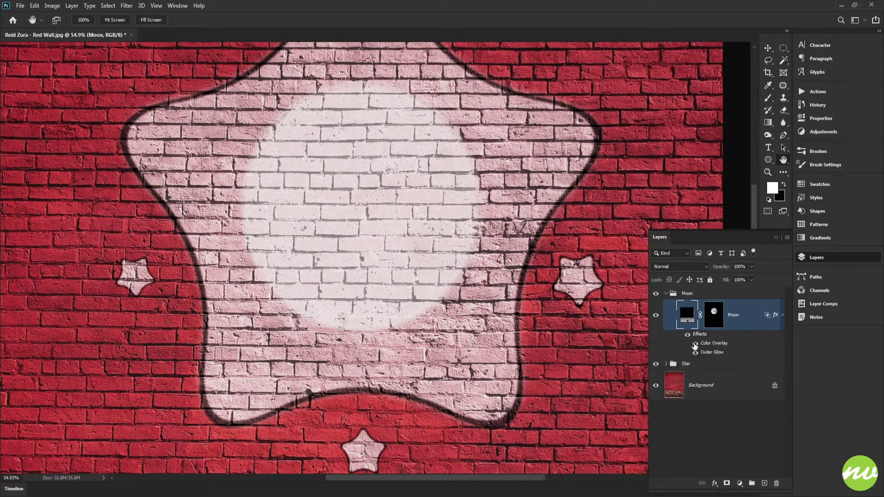
{"action": "left_click", "coordinate": [695, 344]}
{"action": "left_click_drag", "start_coordinate": [710, 345], "coordinate": [776, 483]}
{"action": "left_click_drag", "start_coordinate": [713, 342], "coordinate": [776, 483]}
{"action": "left_click_drag", "start_coordinate": [526, 289], "coordinate": [546, 312]}
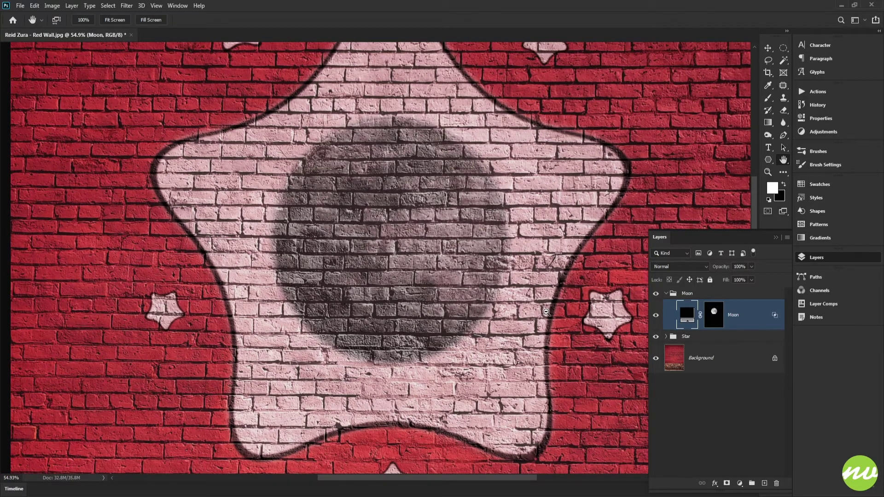
Set the Moon layer's Blend If range for the underlying layer to 0 for blacks and 161 / 255 for whites
{"action": "left_click", "coordinate": [547, 312], "text": "alt"}
{"action": "left_click", "coordinate": [546, 312], "text": "alt"}
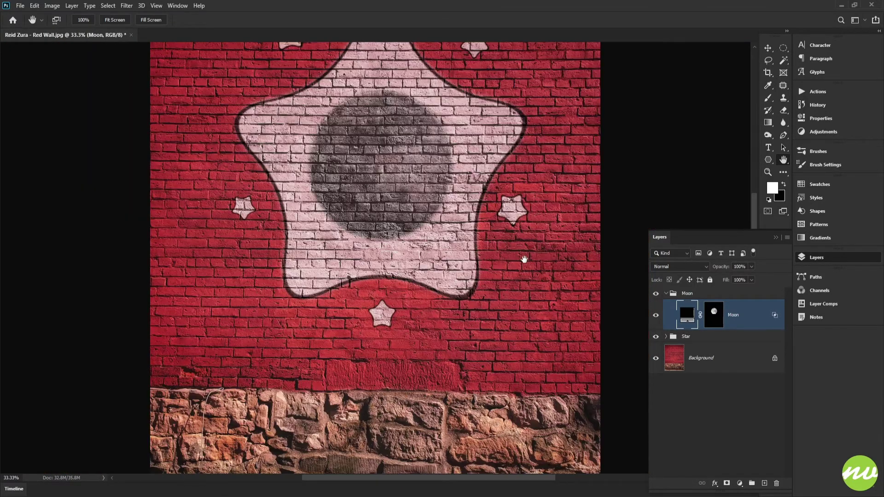
{"action": "left_click_drag", "start_coordinate": [524, 259], "coordinate": [527, 310]}
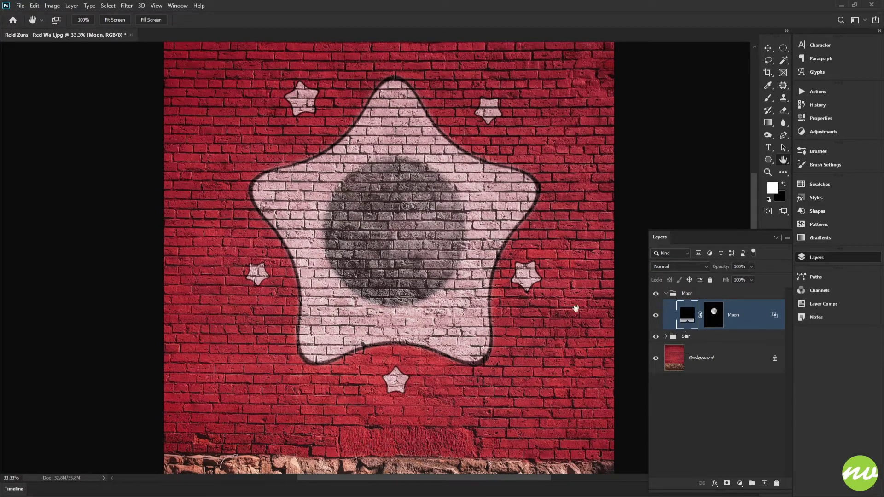
{"action": "left_click_drag", "start_coordinate": [456, 248], "coordinate": [463, 254]}
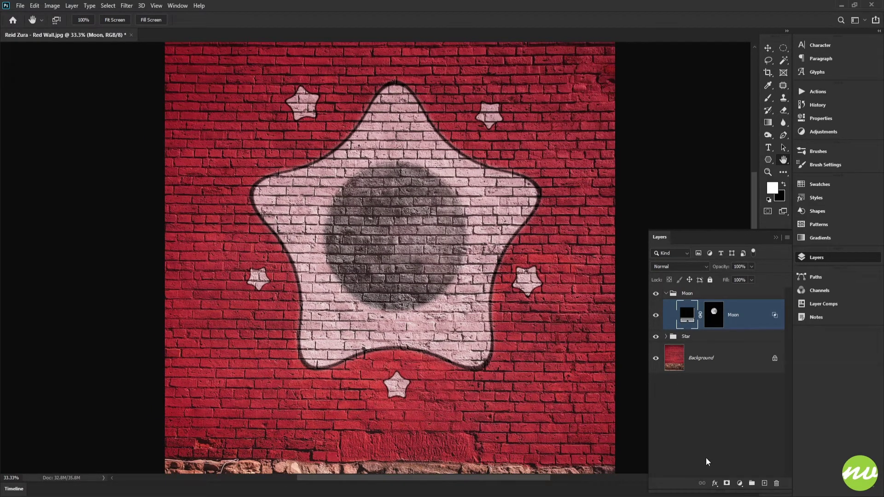
{"action": "left_click", "coordinate": [715, 484]}
{"action": "left_click", "coordinate": [733, 396]}
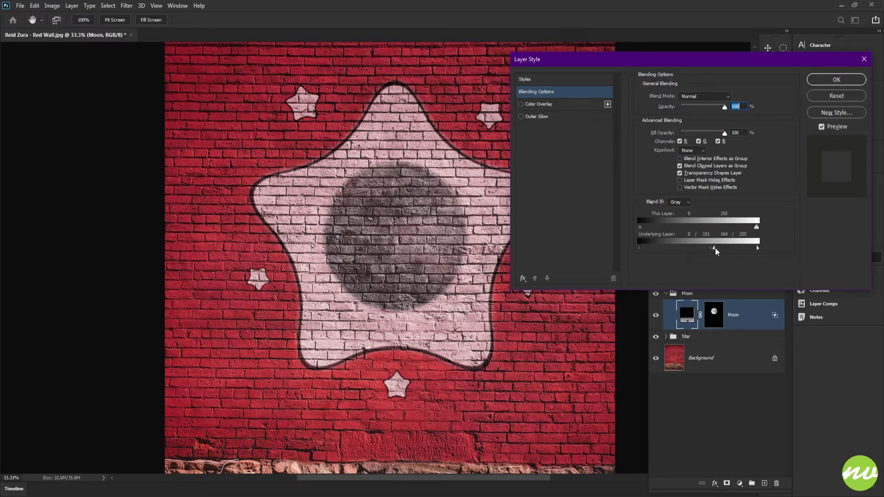
{"action": "left_click_drag", "start_coordinate": [716, 248], "coordinate": [640, 258]}
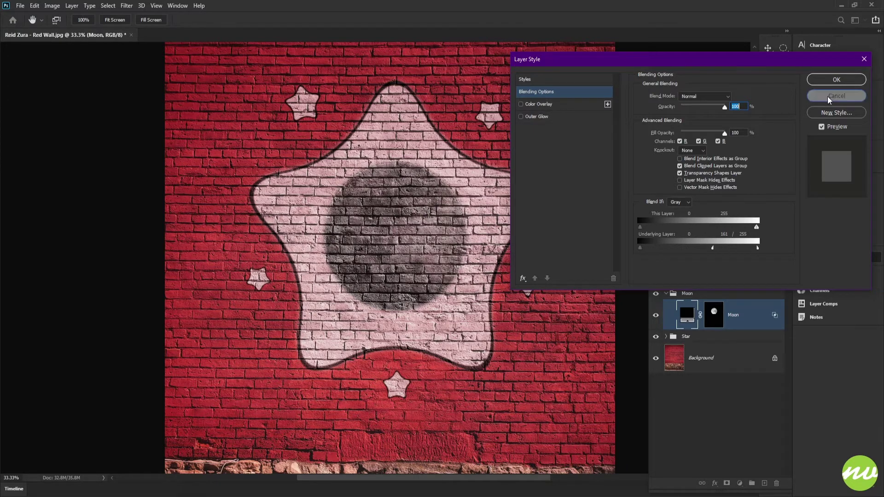
{"action": "left_click", "coordinate": [837, 79]}
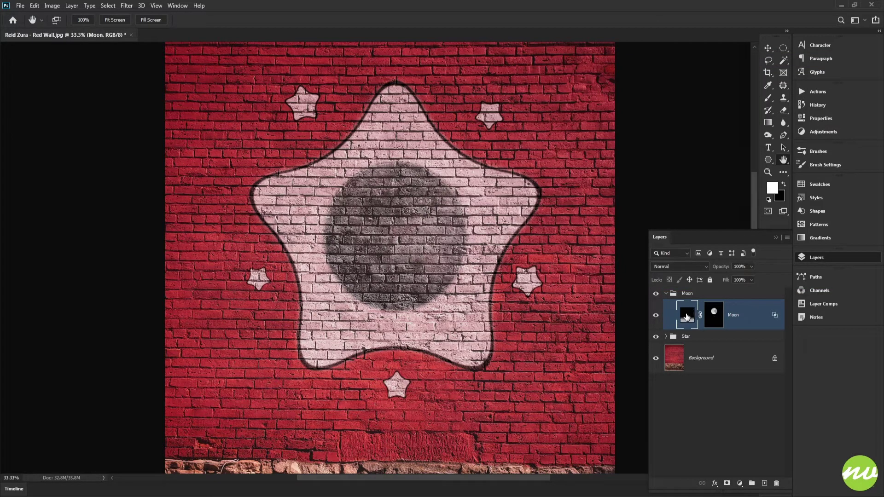
{"action": "double_click", "coordinate": [687, 317]}
{"action": "key", "text": "Escape"}
{"action": "left_click_drag", "start_coordinate": [688, 317], "coordinate": [694, 338]}
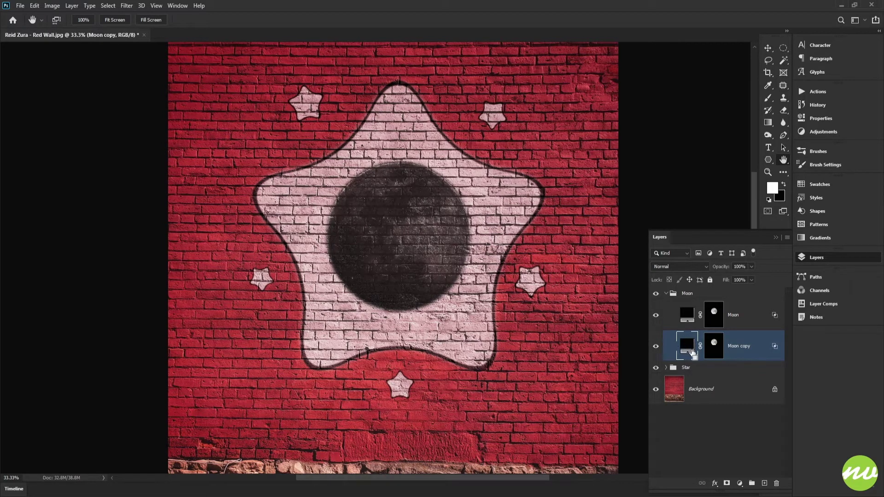
{"action": "key", "text": "Delete"}
Make the Moon layer's mask active and set the moon brush size to 150 px
{"action": "left_click", "coordinate": [715, 322]}
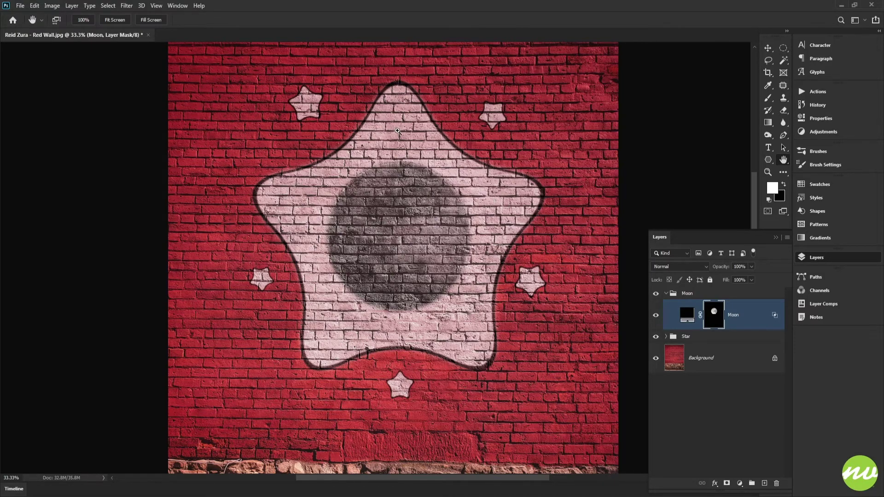
{"action": "mouse_move", "coordinate": [396, 130]}
{"action": "left_mouse_down"}
{"action": "mouse_move", "coordinate": [425, 195]}
{"action": "mouse_move", "coordinate": [431, 139]}
{"action": "mouse_move", "coordinate": [448, 229]}
{"action": "left_mouse_up"}
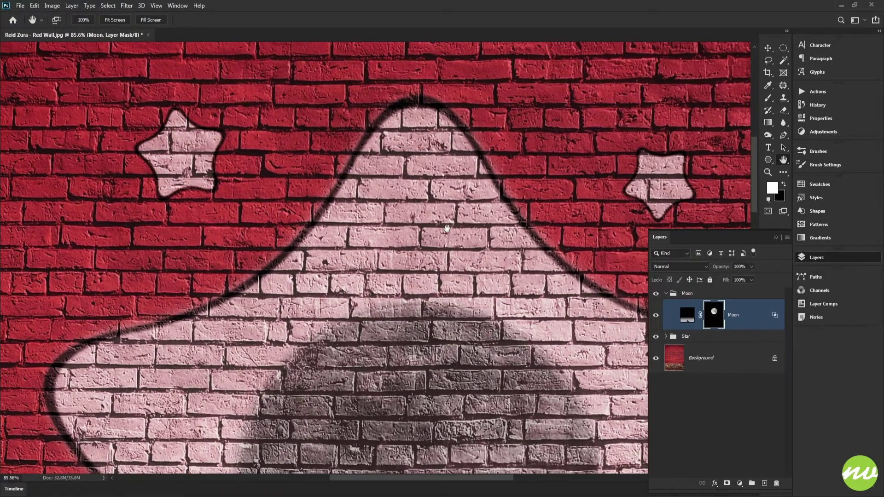
{"action": "key", "text": "b"}
{"action": "right_click", "coordinate": [687, 140]}
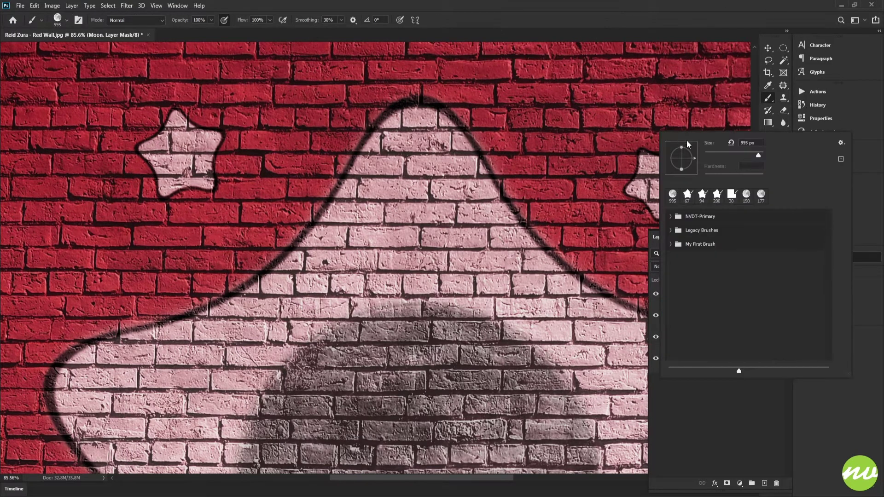
{"action": "left_click_drag", "start_coordinate": [735, 156], "coordinate": [735, 155]}
{"action": "type", "text": "150"}
{"action": "key", "text": "Return"}
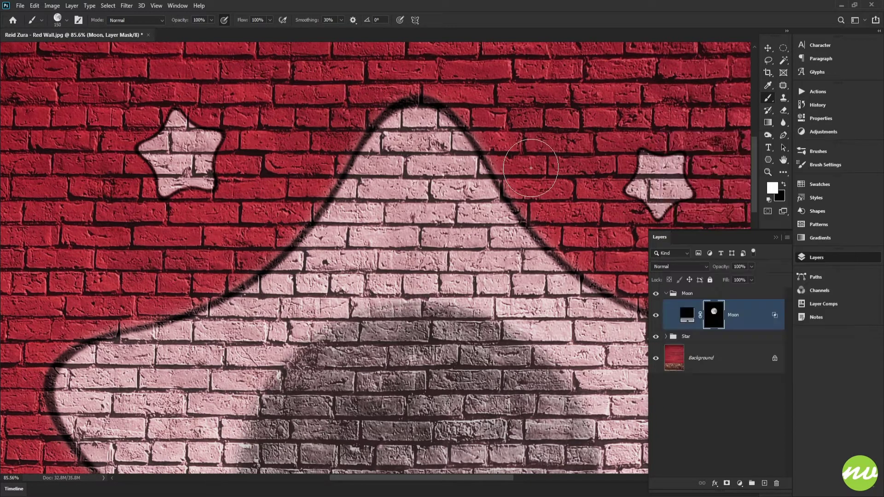
Stamp one small moon in white on the Moon layer's mask inside each of the big star's five points
{"action": "left_click", "coordinate": [417, 166]}
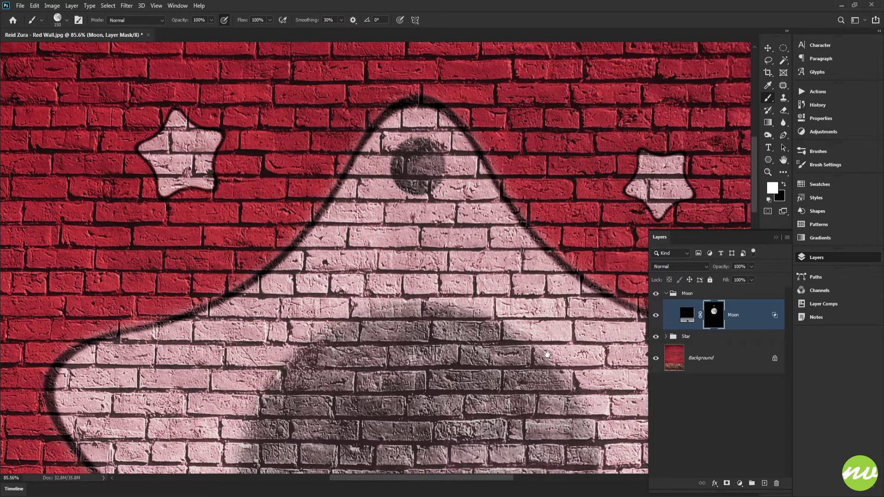
{"action": "left_click_drag", "start_coordinate": [547, 354], "coordinate": [372, 202]}
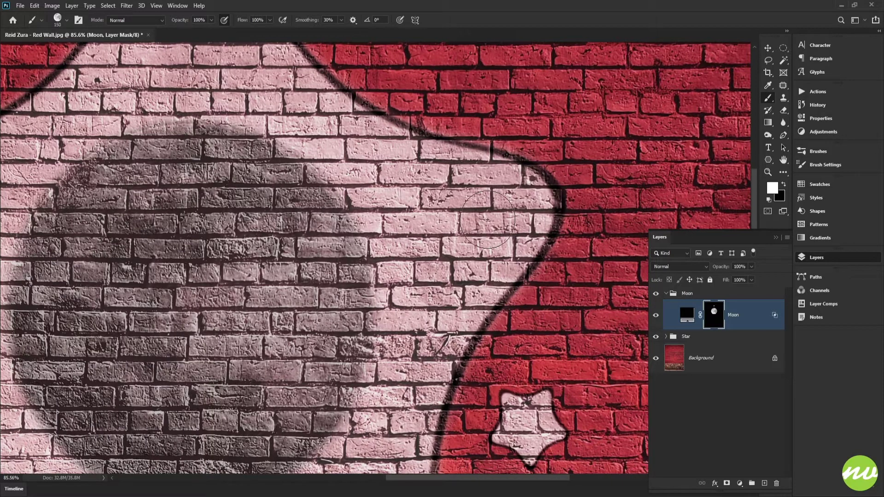
{"action": "left_click", "coordinate": [488, 220]}
{"action": "left_click_drag", "start_coordinate": [419, 348], "coordinate": [539, 80]}
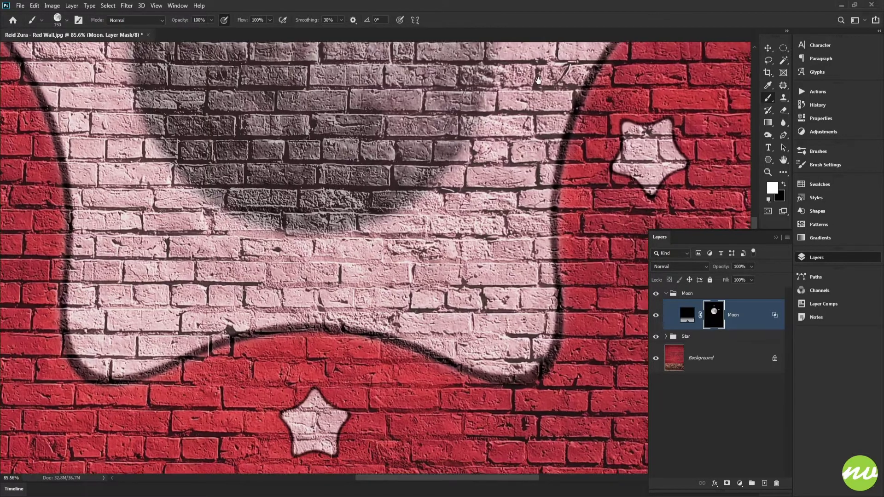
{"action": "left_click", "coordinate": [494, 304]}
{"action": "left_click_drag", "start_coordinate": [279, 282], "coordinate": [501, 330]}
{"action": "left_click", "coordinate": [346, 360]}
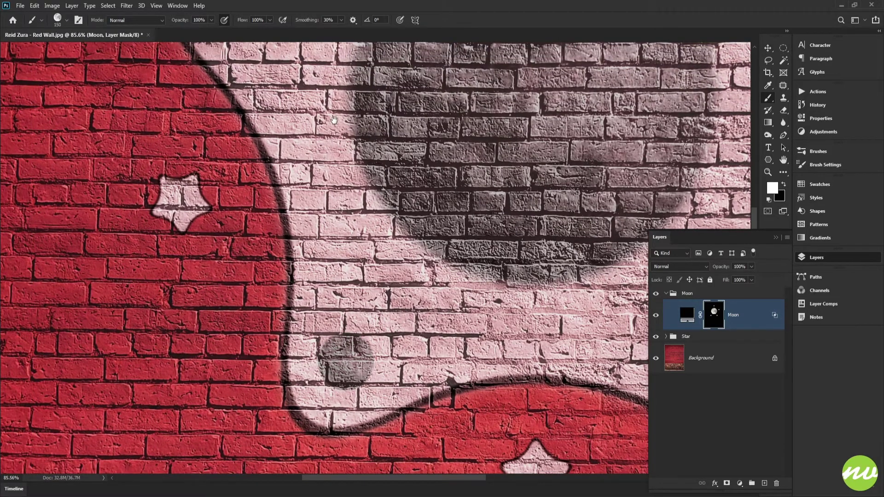
{"action": "left_click_drag", "start_coordinate": [334, 120], "coordinate": [399, 318]}
{"action": "left_click", "coordinate": [297, 196]}
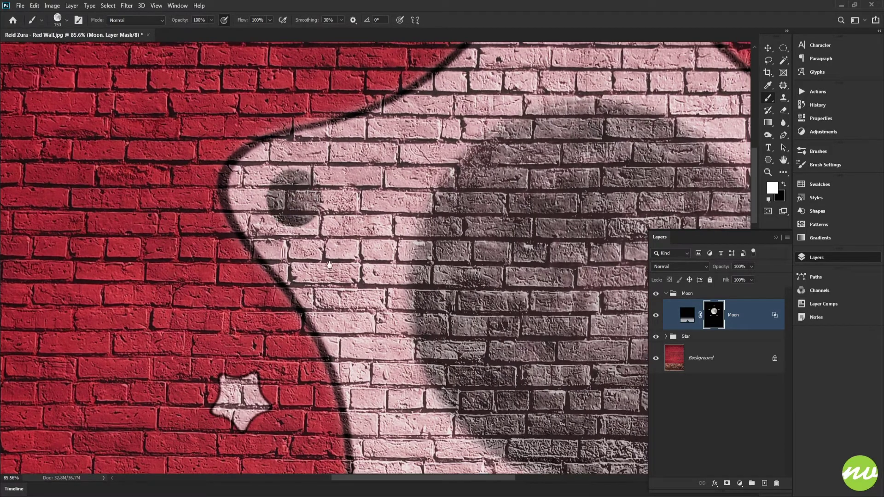
Duplicate the Moon layer directly beneath the original and set the copy's opacity to 15%
{"action": "left_click_drag", "start_coordinate": [588, 88], "coordinate": [401, 230]}
{"action": "key", "text": "ctrl+plus"}
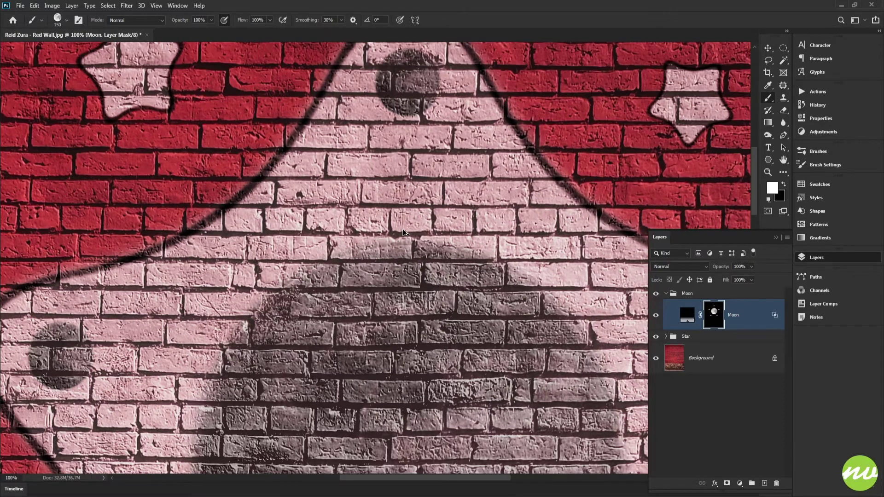
{"action": "key", "text": "ctrl+0"}
{"action": "key", "text": "ctrl+plus"}
{"action": "key", "text": "ctrl+plus"}
{"action": "left_click_drag", "start_coordinate": [403, 206], "coordinate": [421, 280]}
{"action": "key", "text": "h"}
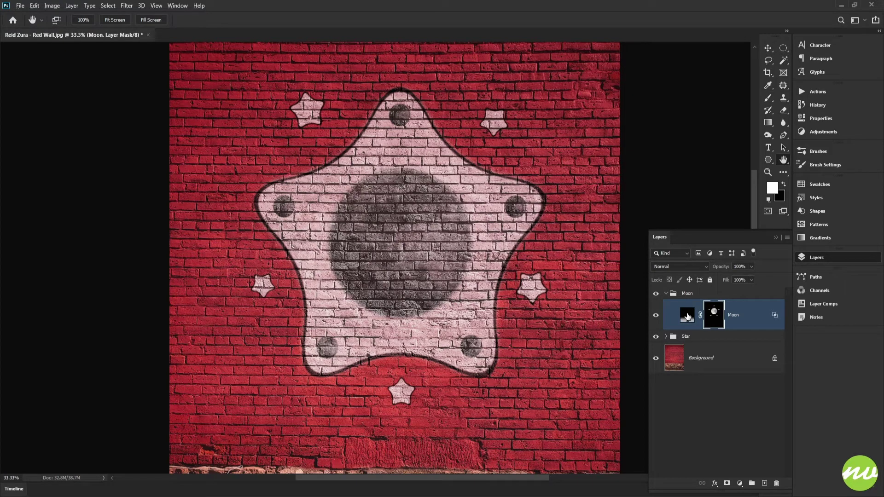
{"action": "left_click_drag", "start_coordinate": [688, 316], "coordinate": [688, 327]}
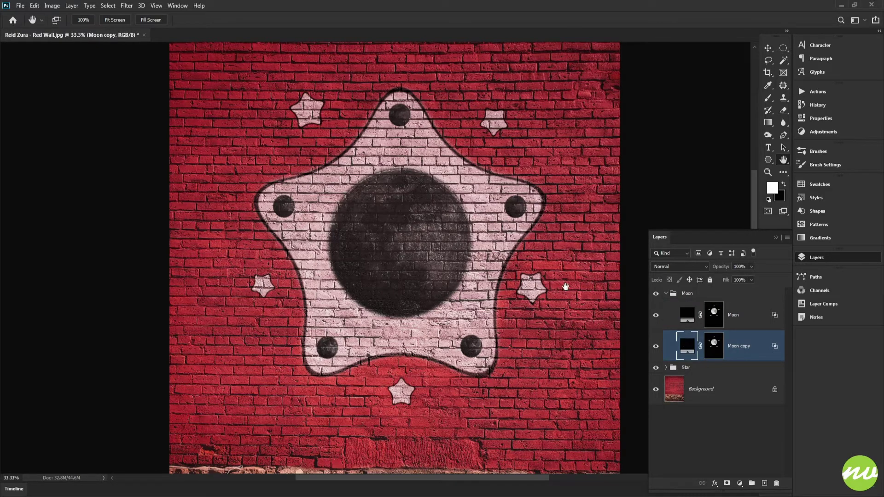
{"action": "left_click", "coordinate": [751, 267]}
{"action": "left_click_drag", "start_coordinate": [751, 276], "coordinate": [711, 276]}
{"action": "key", "text": "1"}
{"action": "key", "text": "5"}
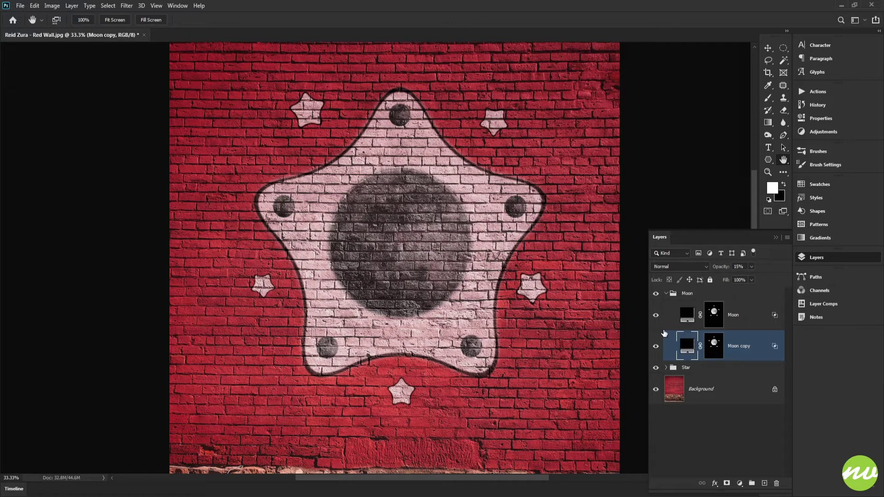
Compare the painted moons with the Moon copy layer hidden and shown, up close and as a whole
{"action": "left_click", "coordinate": [656, 345]}
{"action": "left_click", "coordinate": [656, 345]}
{"action": "key", "text": "ctrl+plus"}
{"action": "key", "text": "ctrl+plus"}
{"action": "left_click", "coordinate": [469, 191], "text": "alt"}
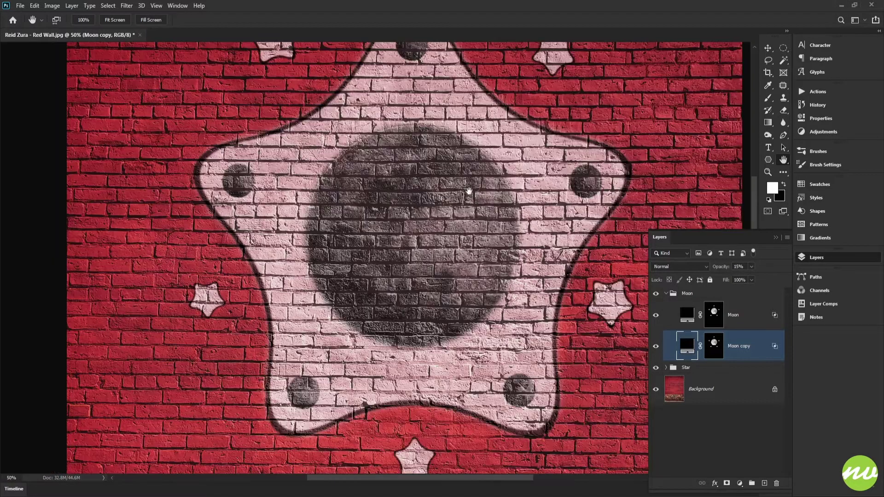
{"action": "left_click_drag", "start_coordinate": [466, 192], "coordinate": [439, 216]}
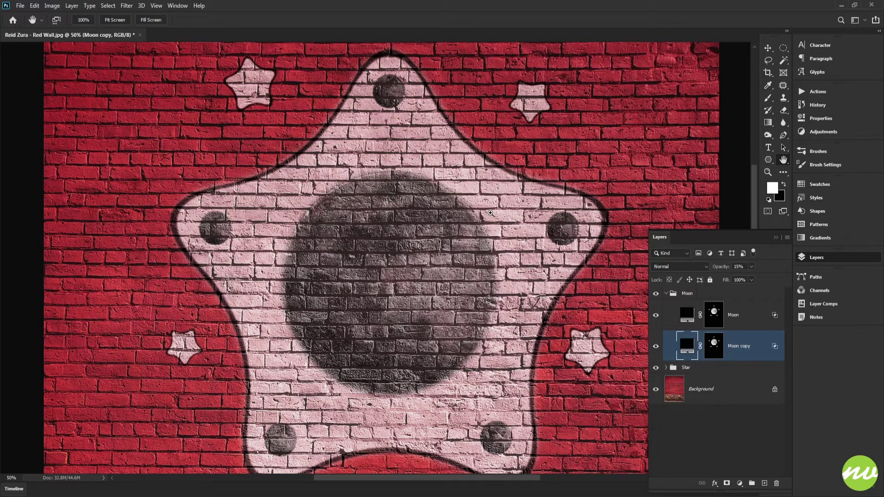
{"action": "left_click", "coordinate": [491, 213], "text": "alt"}
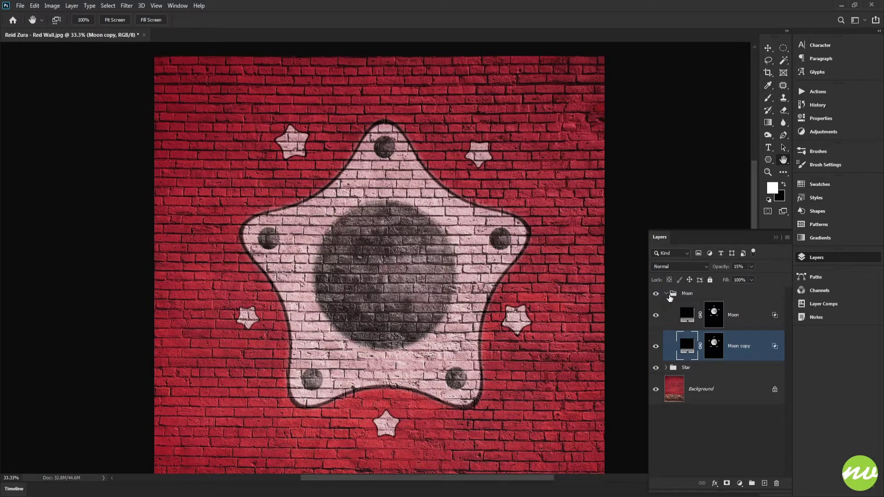
Feather the Moon layer's mask, trying 1.5 px before setting it to 2 px
{"action": "left_click", "coordinate": [714, 316]}
{"action": "left_click_drag", "start_coordinate": [509, 252], "coordinate": [552, 318]}
{"action": "left_click_drag", "start_coordinate": [521, 227], "coordinate": [547, 289]}
{"action": "left_click", "coordinate": [656, 346]}
{"action": "left_click_drag", "start_coordinate": [631, 286], "coordinate": [598, 295]}
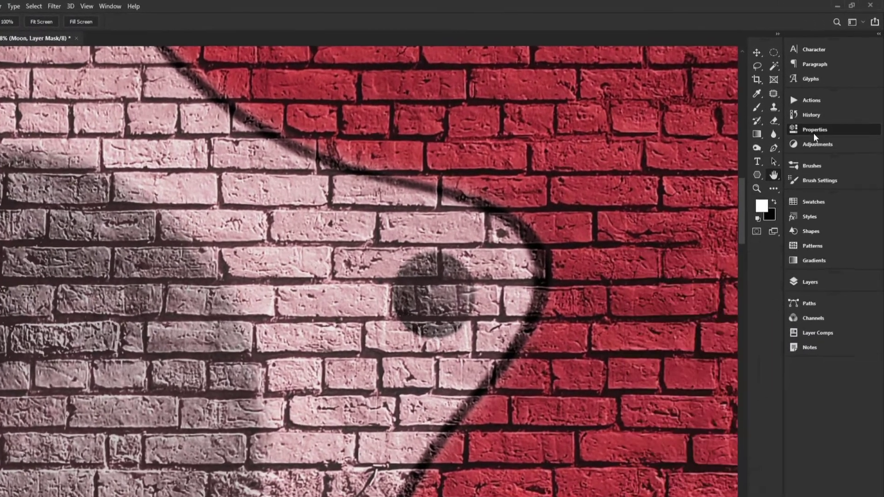
{"action": "left_click", "coordinate": [819, 119]}
{"action": "left_click_drag", "start_coordinate": [611, 237], "coordinate": [612, 233]}
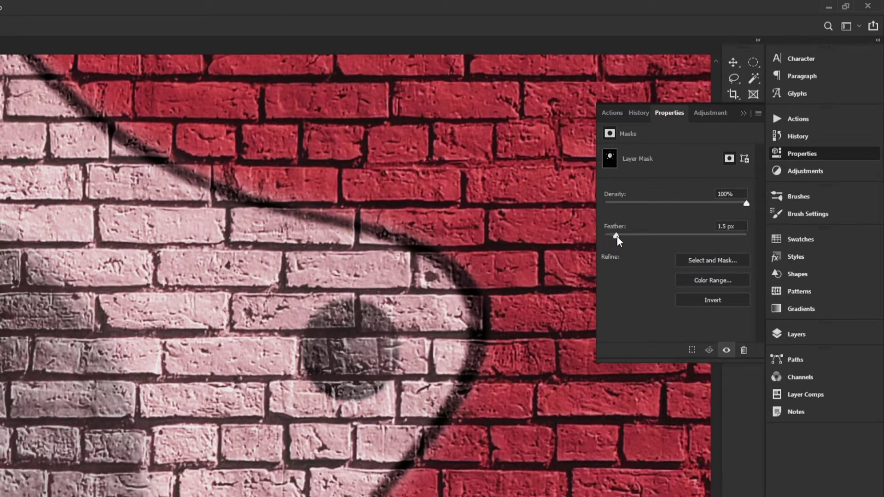
{"action": "left_click_drag", "start_coordinate": [625, 239], "coordinate": [591, 239]}
{"action": "type", "text": "1.5"}
{"action": "key", "text": "Return"}
{"action": "left_click_drag", "start_coordinate": [621, 235], "coordinate": [549, 243]}
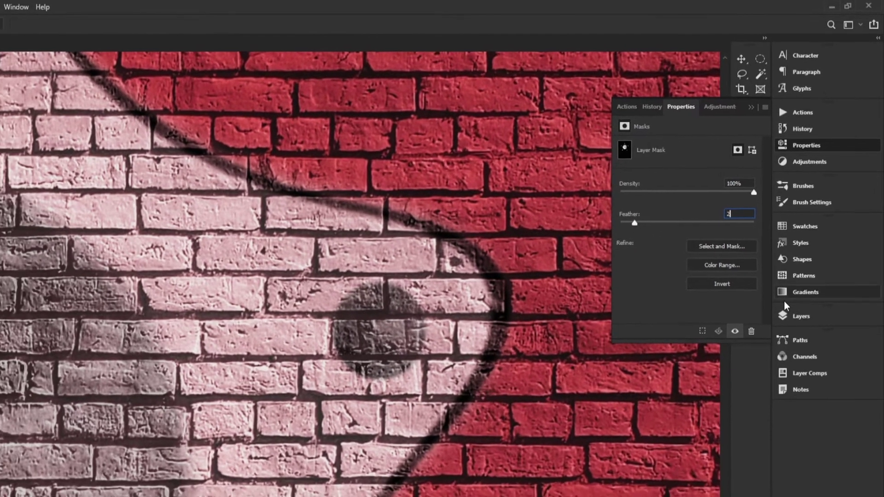
Feather the Moon copy layer's mask by 2 px, then check the whole mural and collapse the Moon group
{"action": "left_click", "coordinate": [793, 331]}
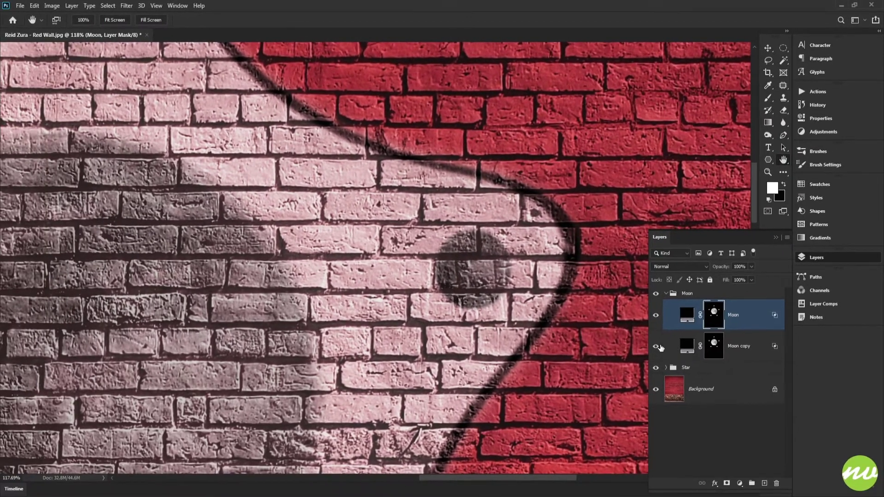
{"action": "left_click", "coordinate": [657, 346]}
{"action": "left_click", "coordinate": [710, 345]}
{"action": "left_click", "coordinate": [820, 118]}
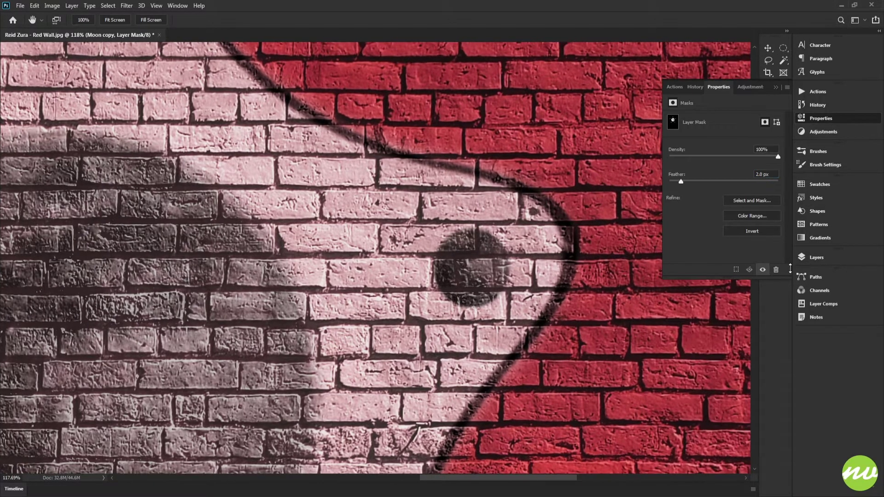
{"action": "left_click", "coordinate": [812, 258]}
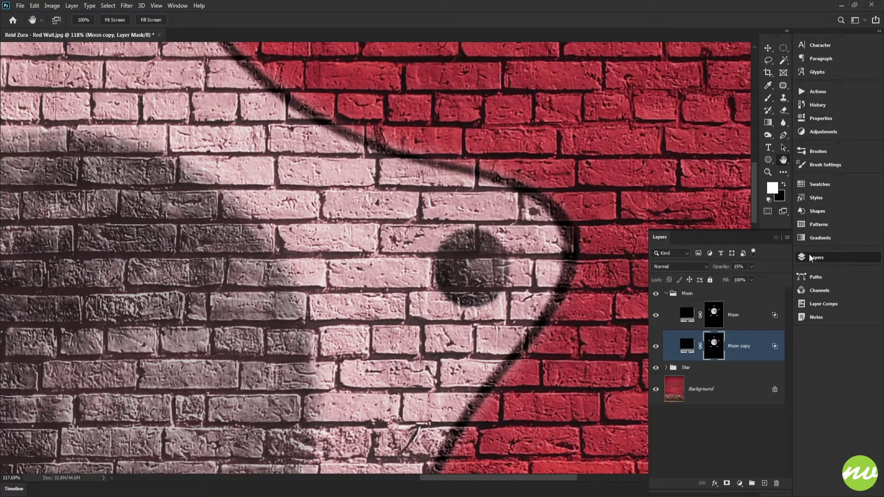
{"action": "left_click", "coordinate": [117, 21]}
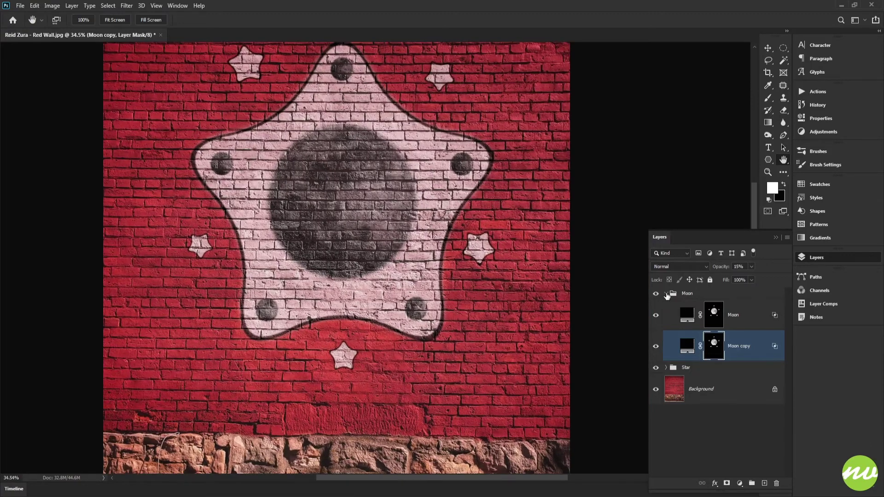
{"action": "left_click", "coordinate": [667, 294]}
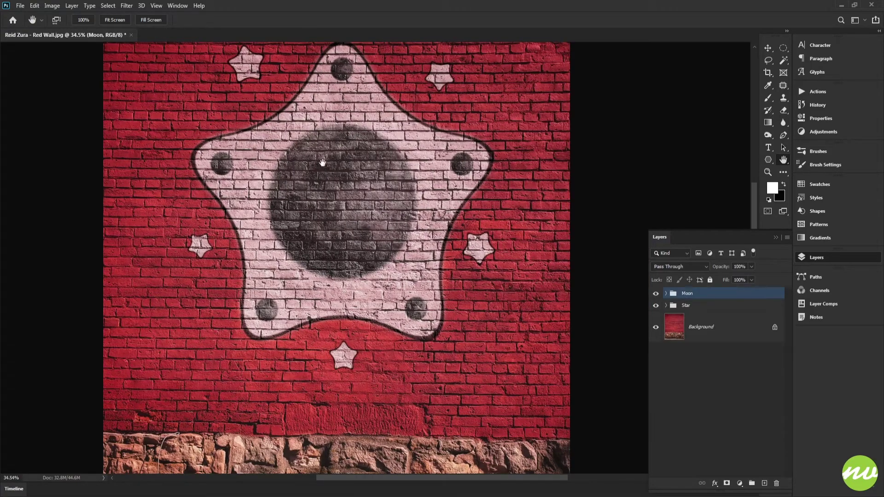
Create a new layer group named "Dotted Lines" above the Moon group
{"action": "left_click_drag", "start_coordinate": [323, 162], "coordinate": [355, 203]}
{"action": "left_click_drag", "start_coordinate": [354, 160], "coordinate": [429, 147]}
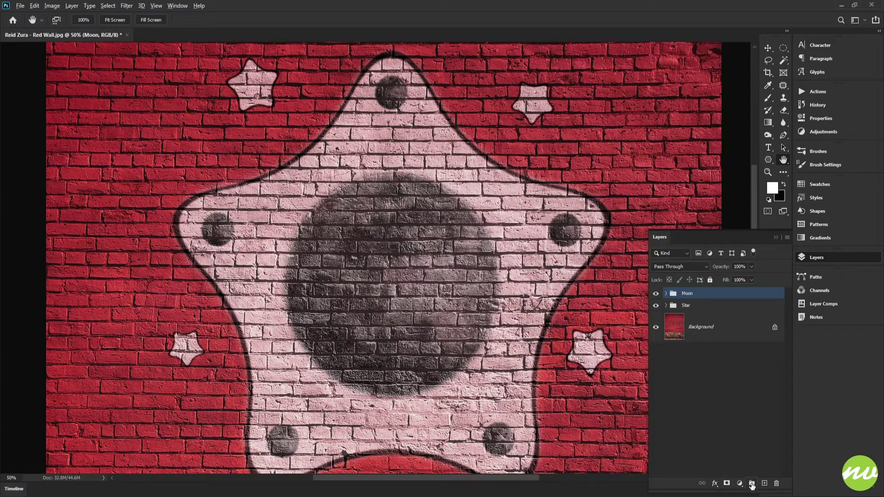
{"action": "left_click", "coordinate": [752, 483], "text": "alt"}
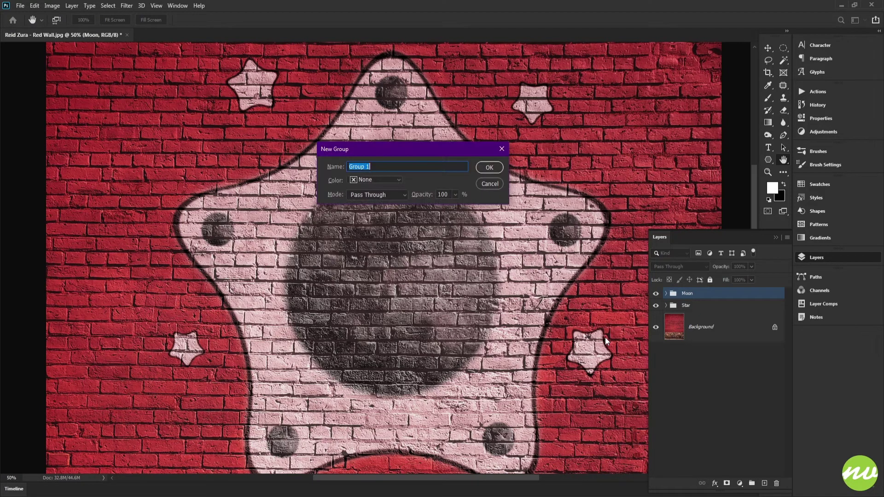
{"action": "type", "text": "Dotted Lines"}
{"action": "key", "text": "Return"}
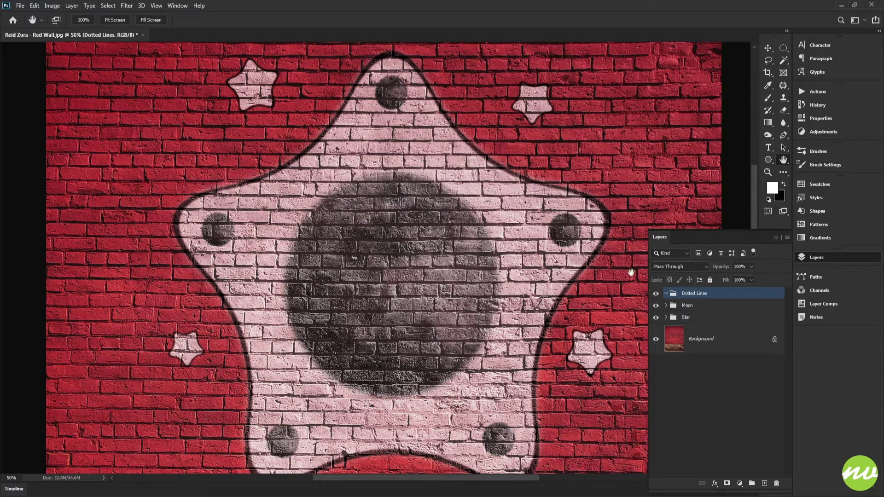
Add a black (000000) Solid Color fill layer inside the Dotted Lines group and invert its mask
{"action": "left_click", "coordinate": [739, 483]}
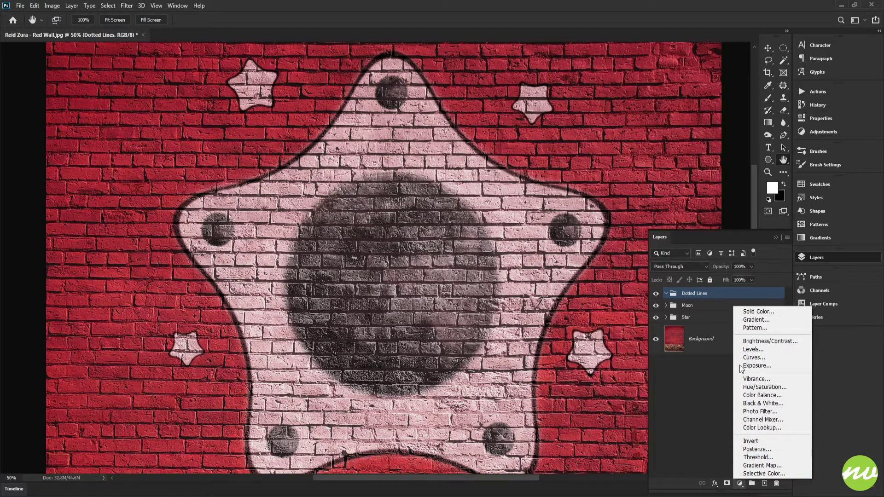
{"action": "left_click", "coordinate": [759, 311]}
{"action": "type", "text": "000000"}
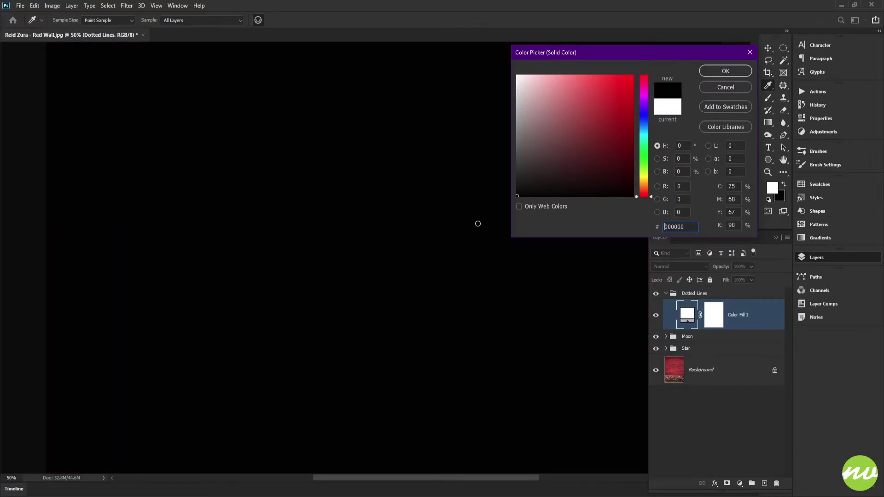
{"action": "key", "text": "Return"}
{"action": "left_click", "coordinate": [722, 310]}
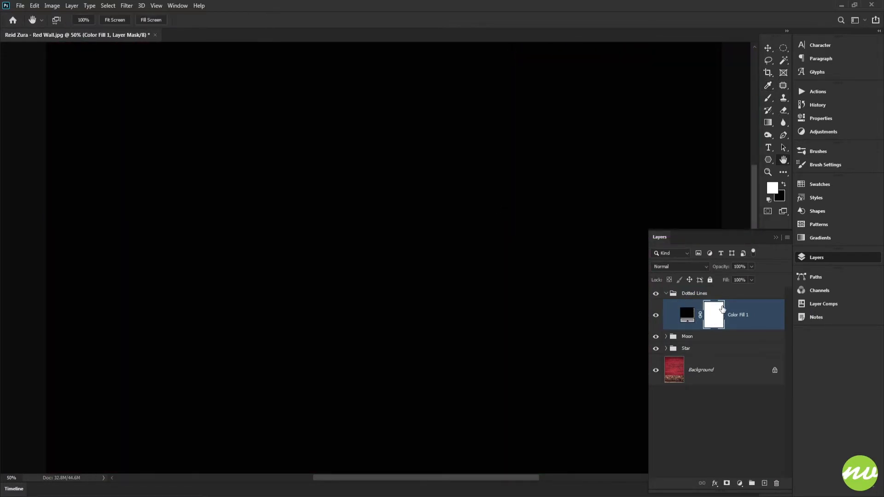
{"action": "key", "text": "ctrl+i"}
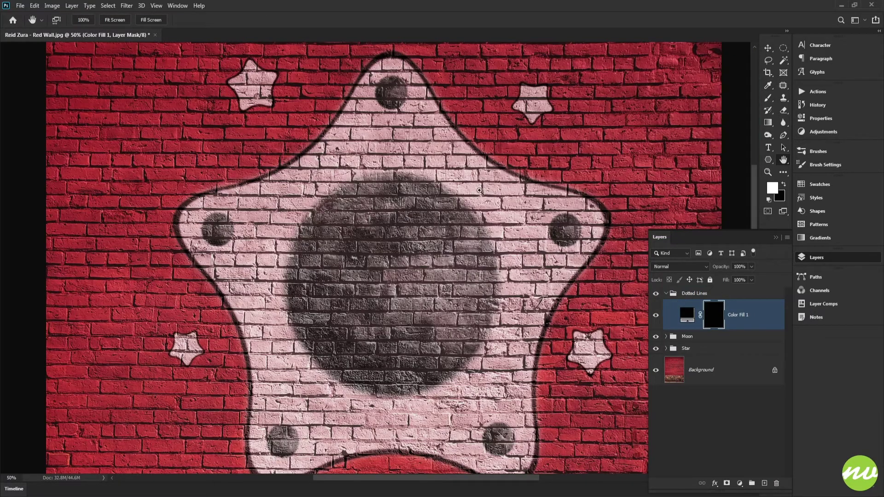
Choose the CustomBrush1 (DottedLines) preset from the My First Brush set for painting on the fill layer's mask
{"action": "left_click_drag", "start_coordinate": [463, 169], "coordinate": [484, 219]}
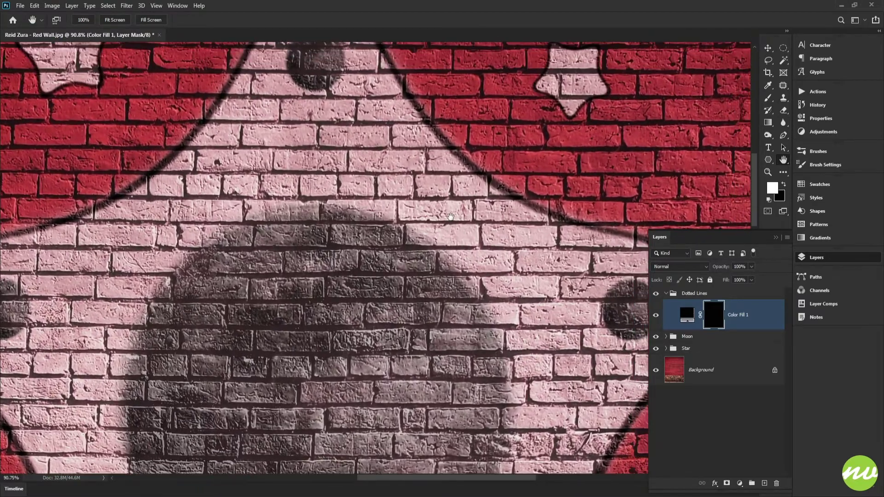
{"action": "key", "text": "b"}
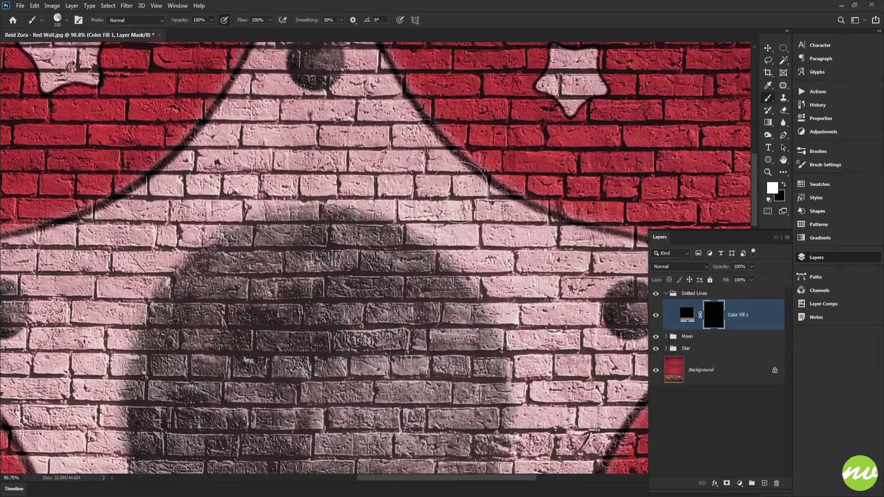
{"action": "left_click", "coordinate": [817, 150]}
{"action": "left_click", "coordinate": [651, 266]}
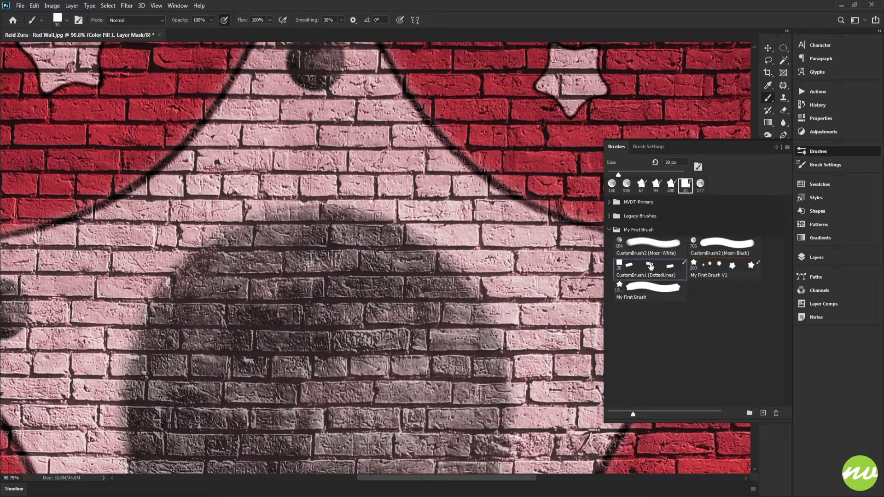
{"action": "left_click", "coordinate": [817, 257]}
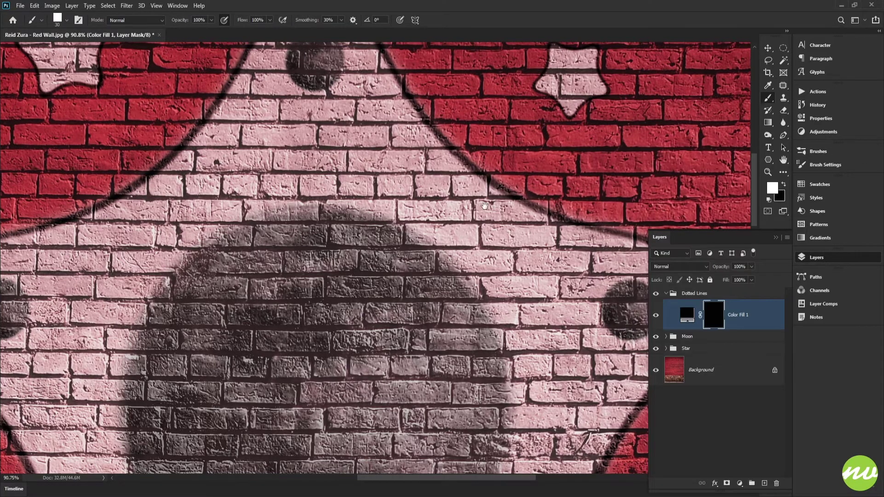
{"action": "left_click_drag", "start_coordinate": [442, 141], "coordinate": [448, 200]}
{"action": "mouse_move", "coordinate": [421, 166]}
{"action": "left_mouse_down"}
{"action": "mouse_move", "coordinate": [437, 190]}
{"action": "mouse_move", "coordinate": [411, 163]}
{"action": "mouse_move", "coordinate": [388, 159]}
{"action": "mouse_move", "coordinate": [369, 133]}
{"action": "mouse_move", "coordinate": [416, 168]}
{"action": "left_mouse_up"}
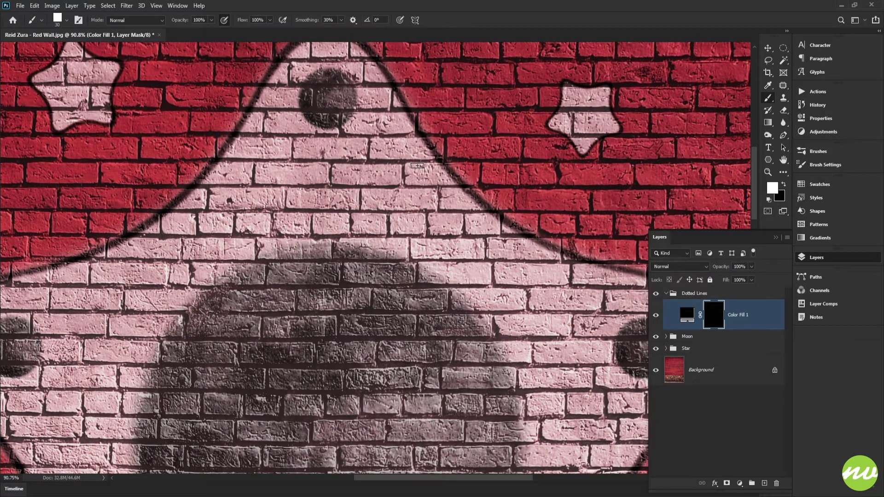
{"action": "left_click_drag", "start_coordinate": [417, 166], "coordinate": [392, 146]}
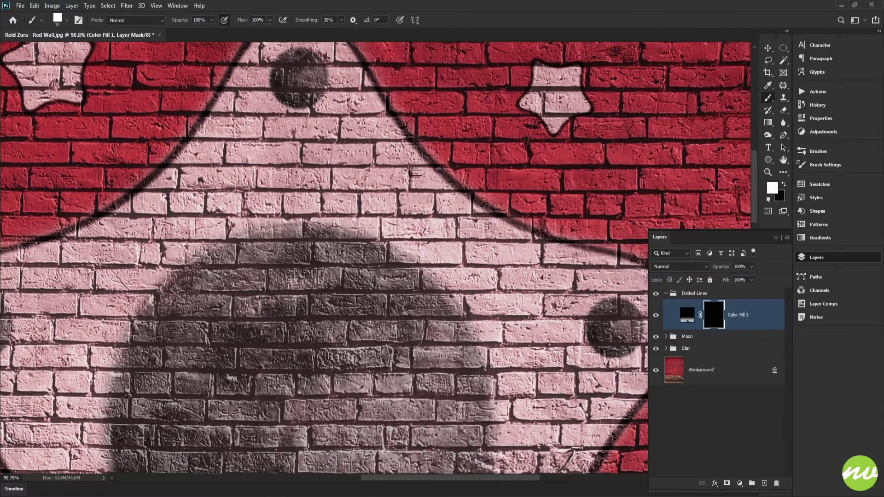
{"action": "mouse_move", "coordinate": [417, 187]}
{"action": "left_mouse_down"}
{"action": "mouse_move", "coordinate": [392, 184]}
{"action": "mouse_move", "coordinate": [416, 152]}
{"action": "left_mouse_up"}
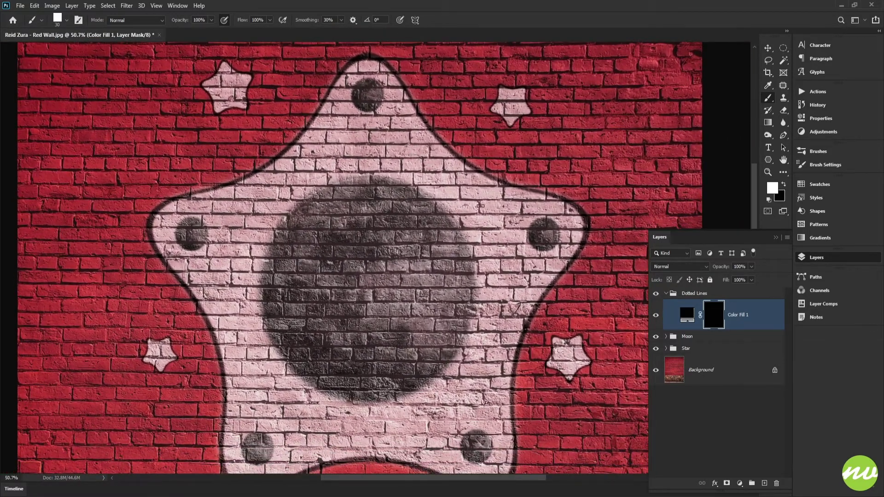
{"action": "left_click_drag", "start_coordinate": [455, 179], "coordinate": [474, 208]}
{"action": "key", "text": "Tab"}
{"action": "key", "text": "Tab"}
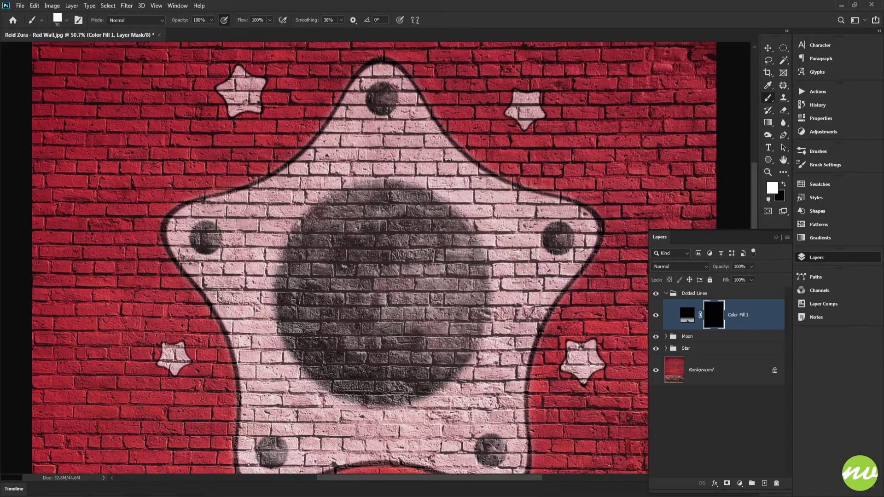
Copy the layer style from the Small Stars group's Outline layer onto the fill layer in the Dotted Lines group
{"action": "left_click", "coordinate": [666, 349]}
{"action": "left_click", "coordinate": [678, 373]}
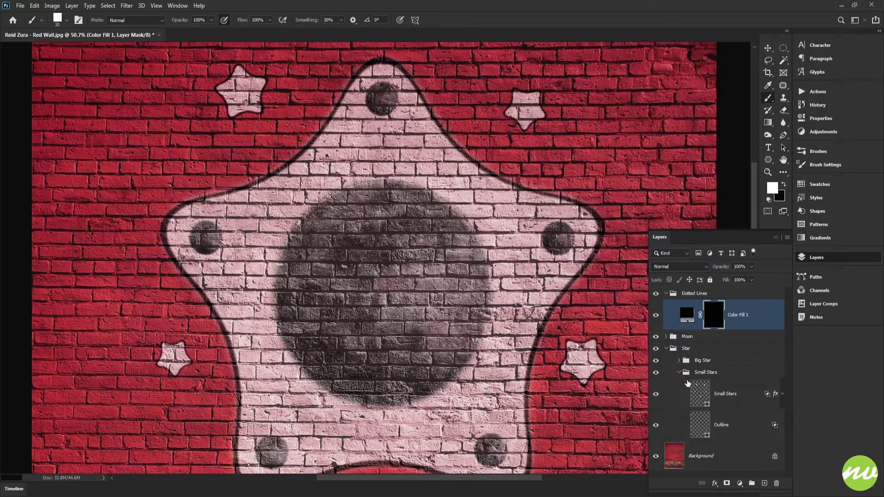
{"action": "right_click", "coordinate": [725, 421]}
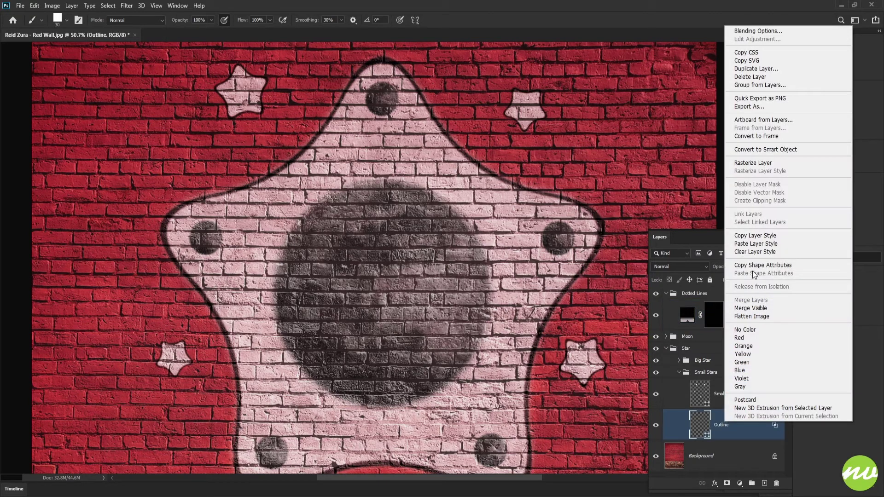
{"action": "left_click", "coordinate": [751, 244]}
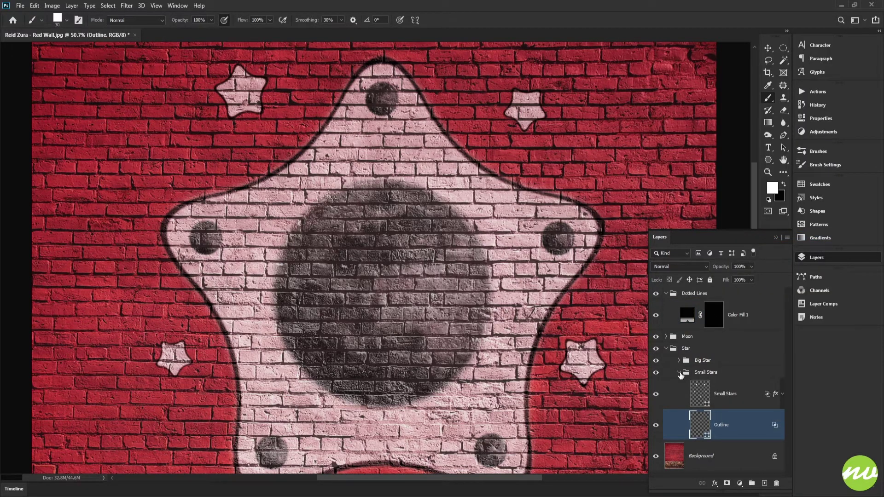
{"action": "left_click", "coordinate": [680, 373]}
{"action": "left_click", "coordinate": [668, 349]}
{"action": "left_click", "coordinate": [737, 316]}
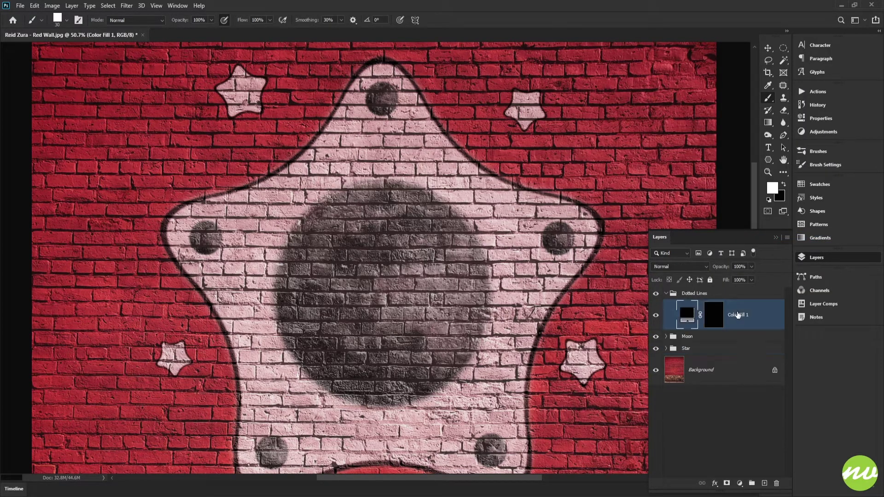
{"action": "right_click", "coordinate": [738, 316]}
{"action": "left_click", "coordinate": [764, 319]}
Try dotted brush strokes on the fill layer's mask across the big star's upper part, and undo them
{"action": "scroll", "coordinate": [462, 182], "scroll_direction": "up", "scroll_amount": 2}
{"action": "left_click", "coordinate": [456, 169]}
{"action": "key", "text": "Escape"}
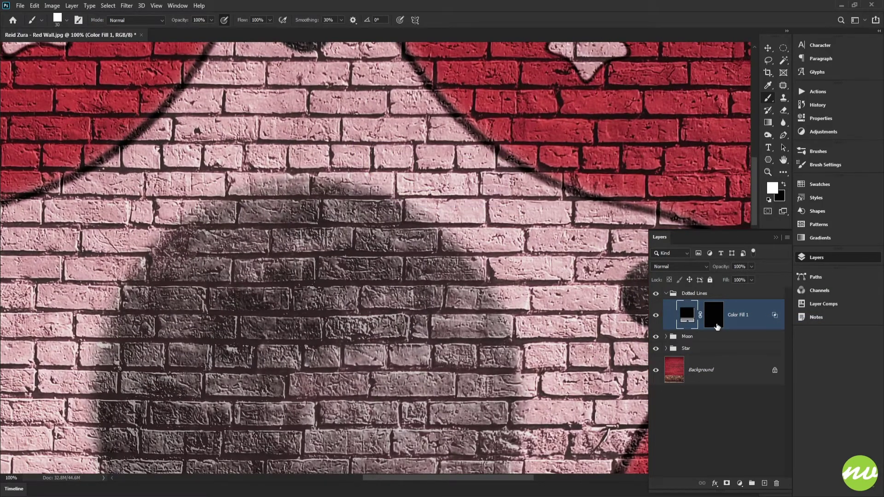
{"action": "left_click", "coordinate": [715, 319]}
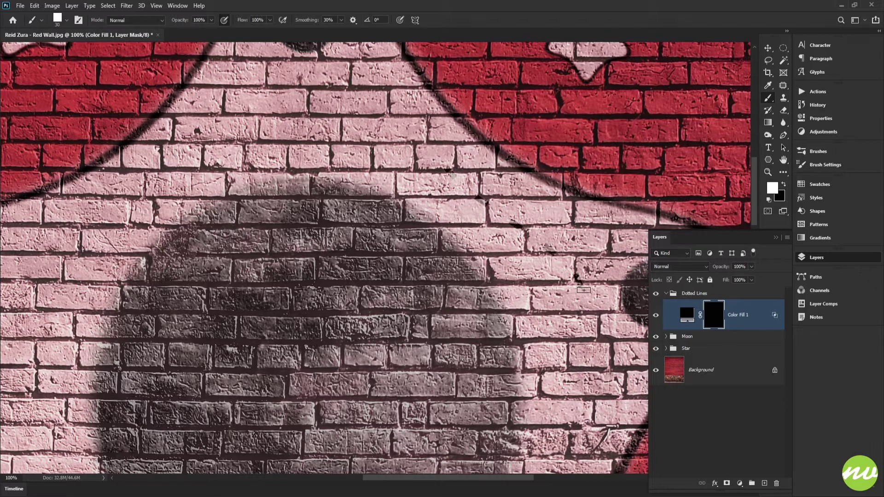
{"action": "left_click_drag", "start_coordinate": [447, 178], "coordinate": [480, 260]}
{"action": "left_click_drag", "start_coordinate": [397, 172], "coordinate": [234, 236]}
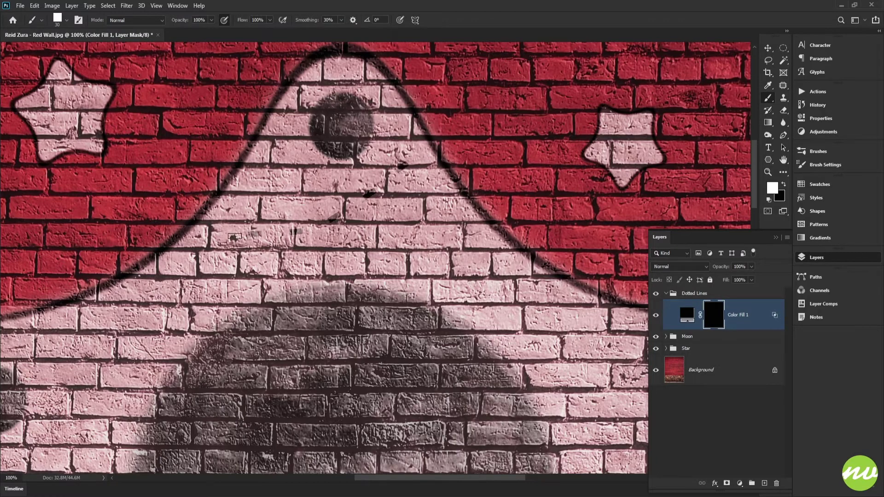
{"action": "key", "text": "ctrl+z"}
{"action": "left_click_drag", "start_coordinate": [530, 216], "coordinate": [499, 186]}
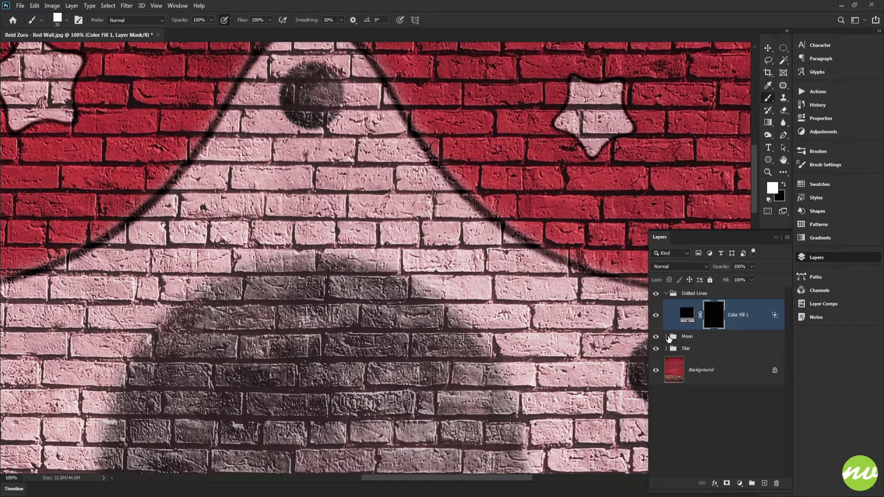
Copy the layer style of the Moon layer in the Moon group and collapse the group
{"action": "left_click", "coordinate": [666, 337]}
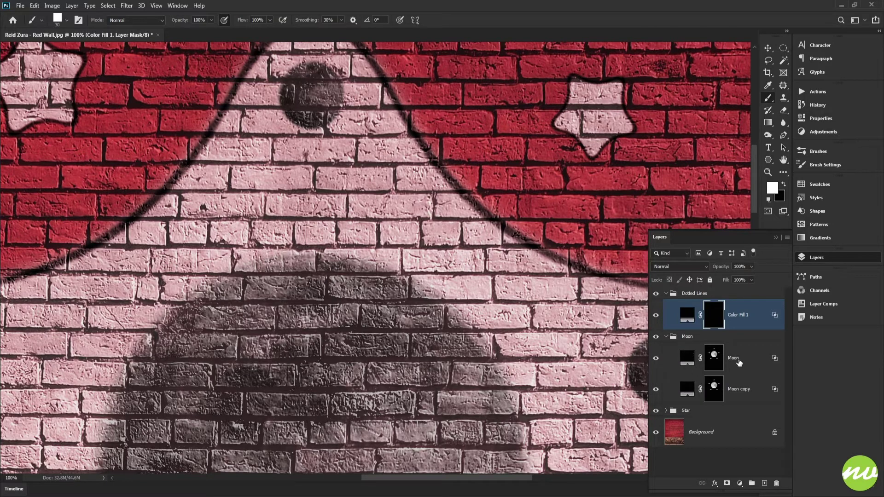
{"action": "right_click", "coordinate": [738, 362]}
{"action": "left_click", "coordinate": [770, 311]}
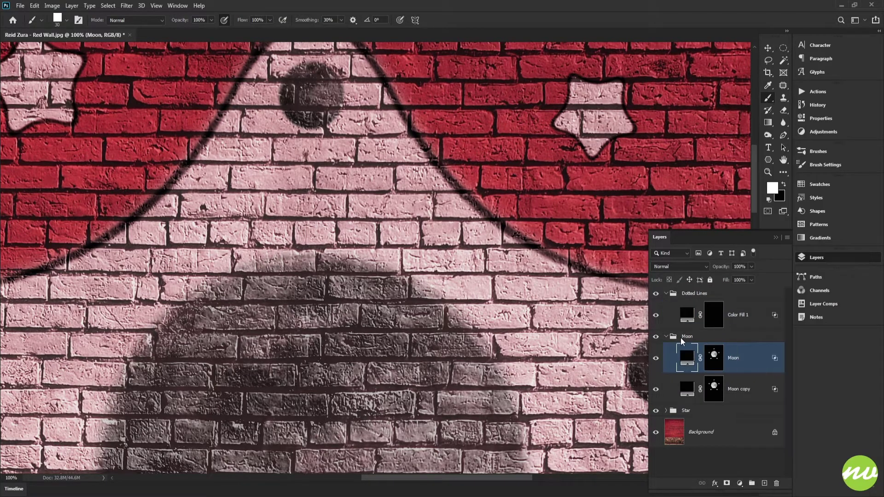
{"action": "left_click", "coordinate": [670, 338]}
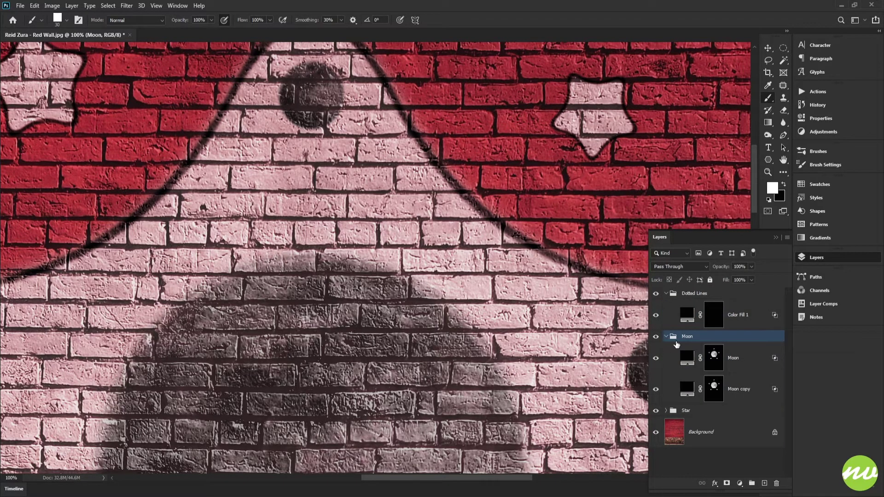
{"action": "left_click", "coordinate": [666, 338]}
Copy the layer style from the Big Star group's Outline layer onto the fill layer in the Dotted Lines group
{"action": "left_click", "coordinate": [669, 349]}
{"action": "left_click", "coordinate": [666, 348]}
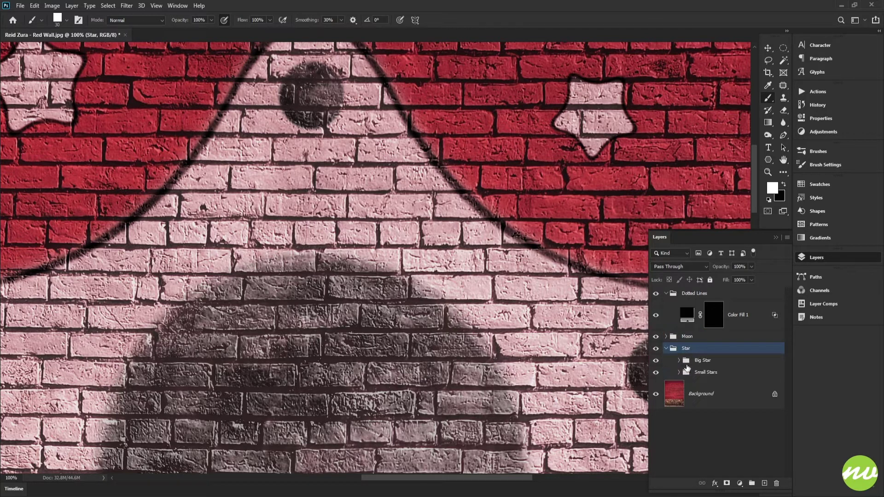
{"action": "left_click", "coordinate": [679, 372]}
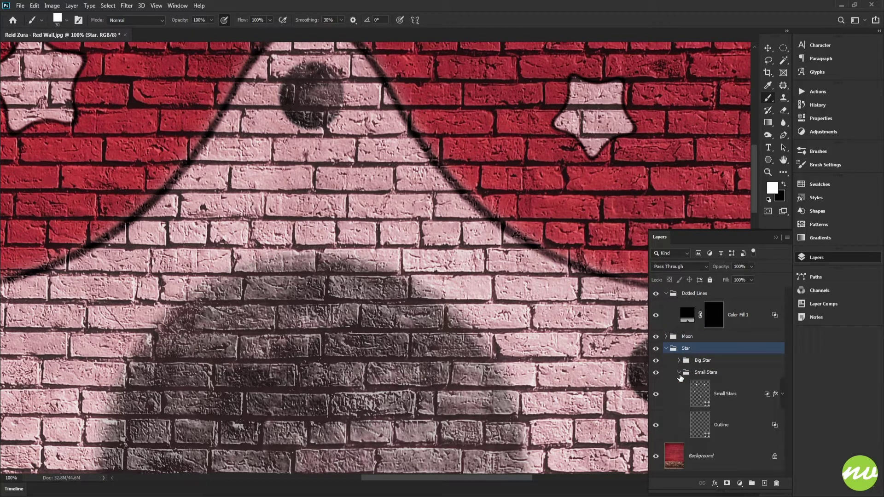
{"action": "left_click", "coordinate": [685, 373]}
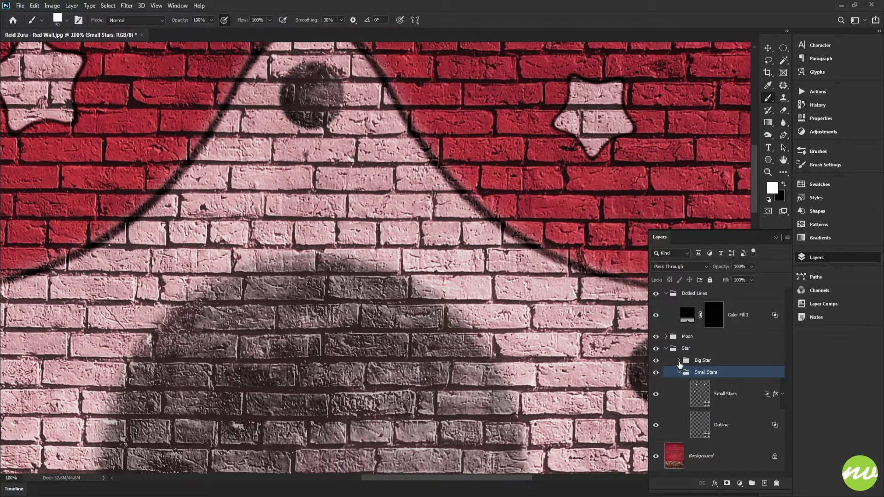
{"action": "left_click", "coordinate": [679, 361]}
{"action": "right_click", "coordinate": [727, 414]}
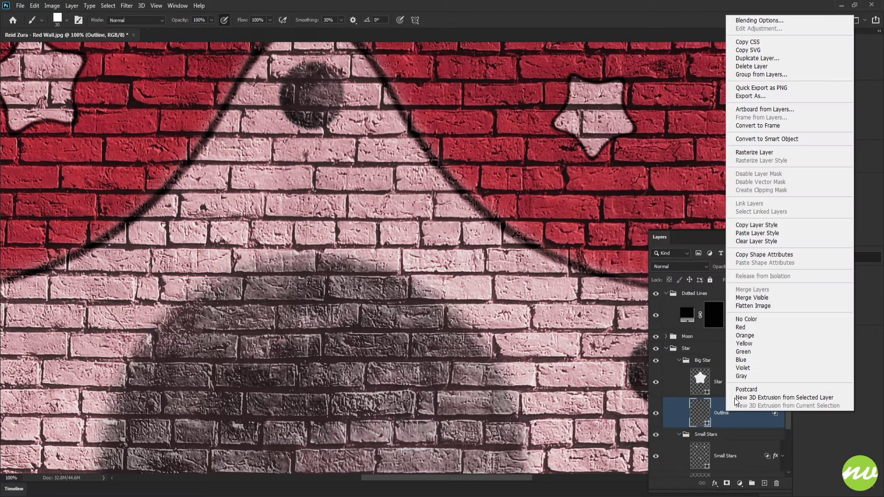
{"action": "left_click", "coordinate": [749, 224]}
{"action": "right_click", "coordinate": [746, 314]}
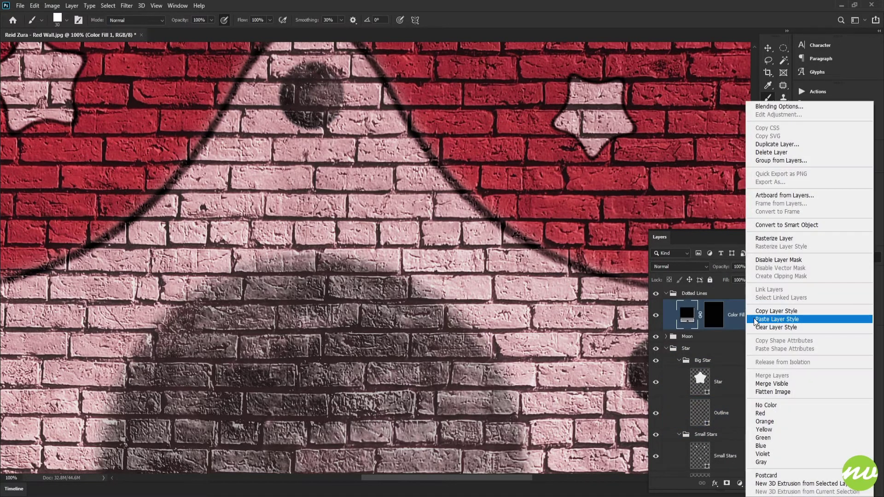
{"action": "left_click", "coordinate": [757, 318]}
Try a dotted brush stroke on the fill layer's mask across the big star's upper part, and undo it
{"action": "left_click", "coordinate": [714, 315]}
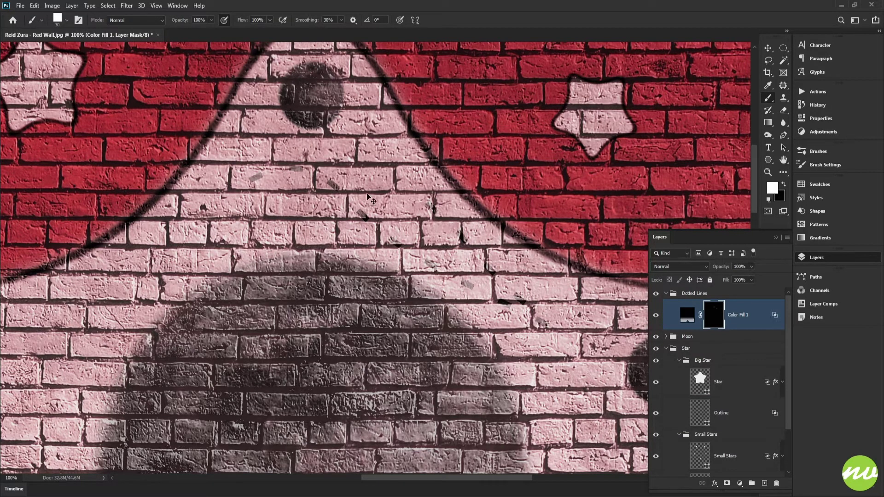
{"action": "left_click_drag", "start_coordinate": [476, 187], "coordinate": [422, 211]}
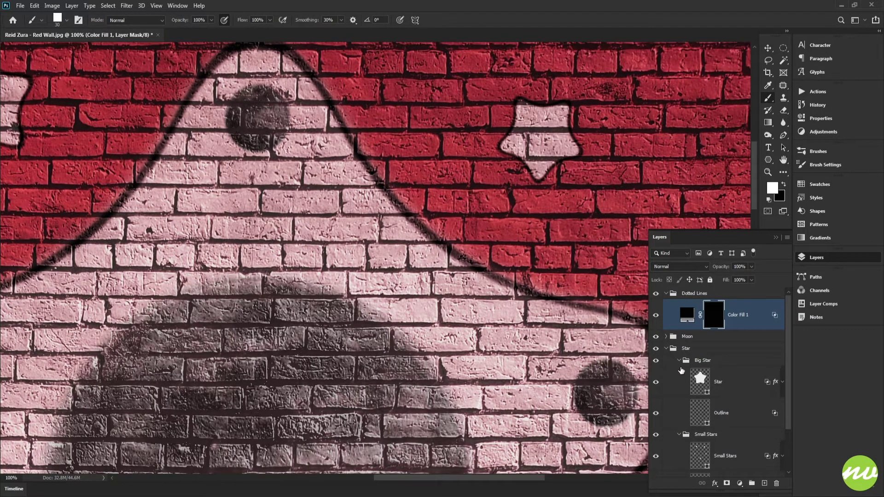
Collapse the Big Star, Small Stars and Star groups
{"action": "left_click", "coordinate": [732, 412]}
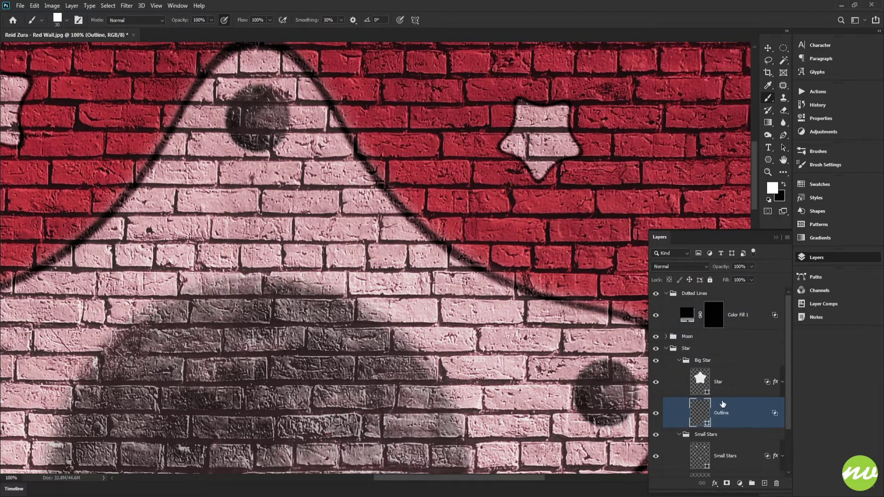
{"action": "left_click", "coordinate": [679, 361]}
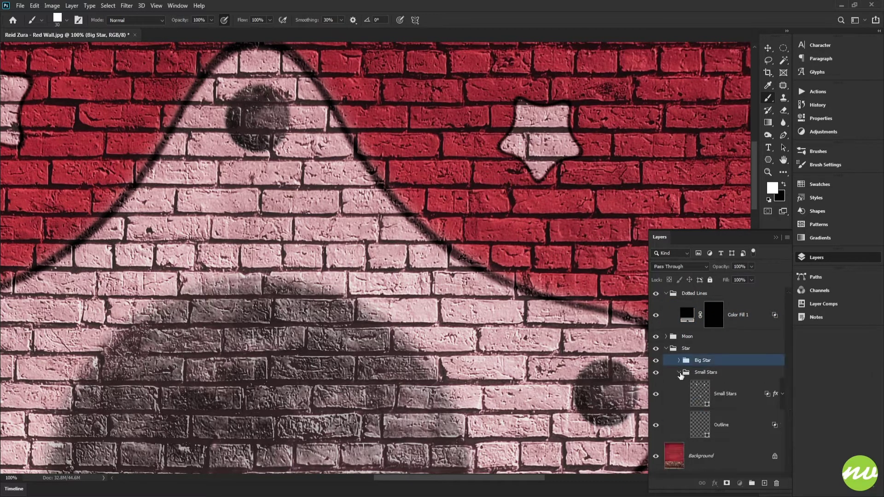
{"action": "left_click", "coordinate": [680, 373]}
{"action": "left_click", "coordinate": [666, 348]}
Try a dotted stroke on the fill layer's mask along the inside of the star's upper-right edge, and undo it
{"action": "left_click", "coordinate": [714, 315]}
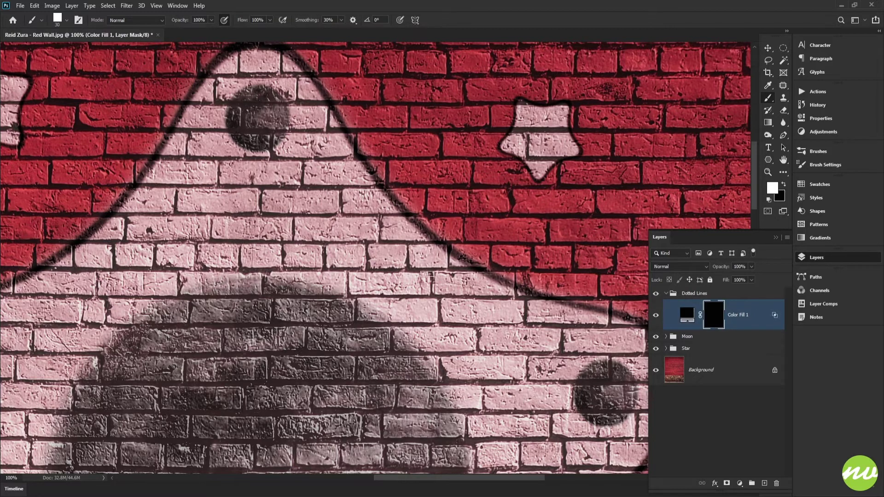
{"action": "left_click_drag", "start_coordinate": [428, 274], "coordinate": [397, 247]}
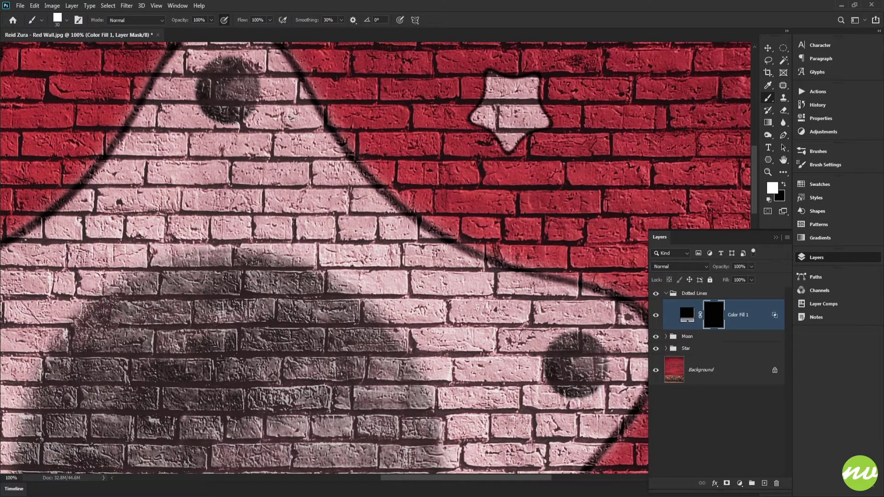
{"action": "mouse_move", "coordinate": [290, 117]}
{"action": "left_mouse_down"}
{"action": "mouse_move", "coordinate": [358, 217]}
{"action": "mouse_move", "coordinate": [456, 274]}
{"action": "mouse_move", "coordinate": [525, 288]}
{"action": "left_mouse_up"}
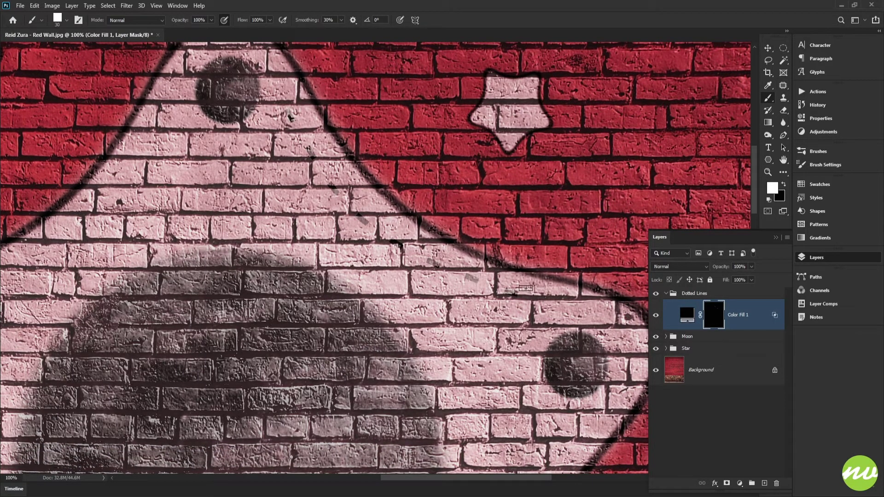
{"action": "scroll", "coordinate": [526, 288], "scroll_direction": "down", "scroll_amount": 3}
{"action": "scroll", "coordinate": [478, 219], "scroll_direction": "down", "scroll_amount": 1}
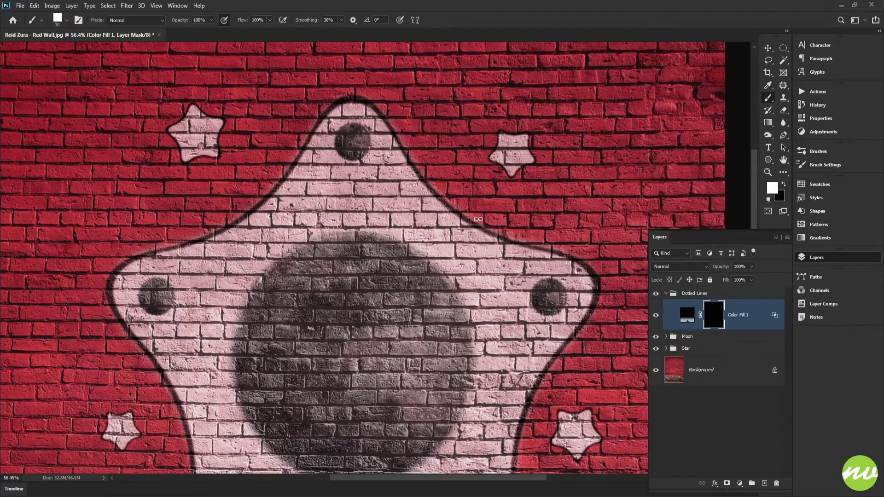
{"action": "scroll", "coordinate": [478, 220], "scroll_direction": "up", "scroll_amount": 1}
Check the fill layer's color without changing it, try another dotted stroke on its mask, and undo the stroke
{"action": "double_click", "coordinate": [683, 315]}
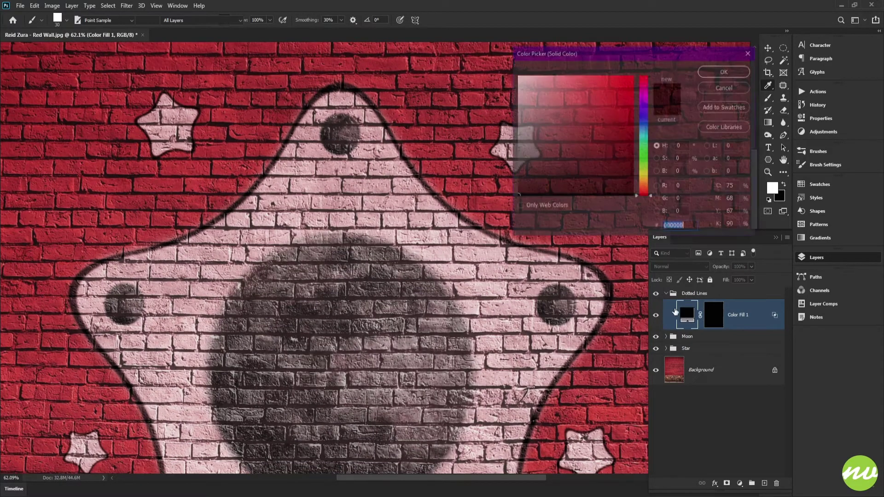
{"action": "key", "text": "Escape"}
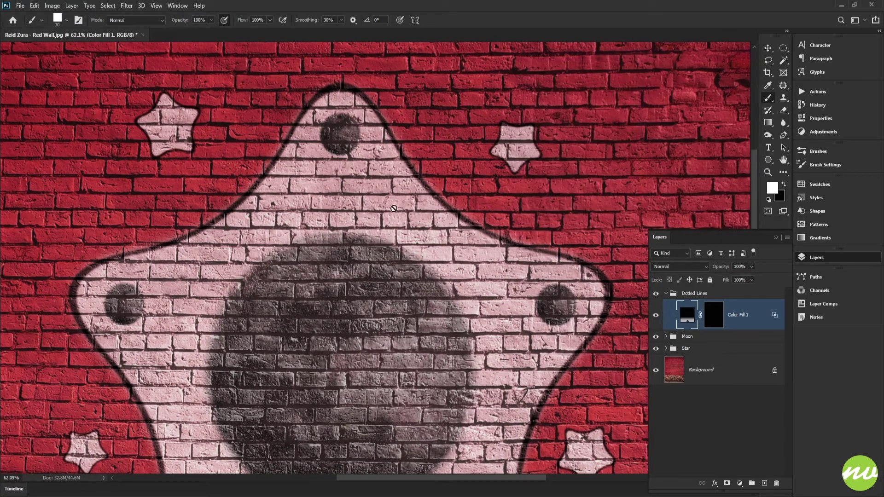
{"action": "left_click", "coordinate": [714, 318]}
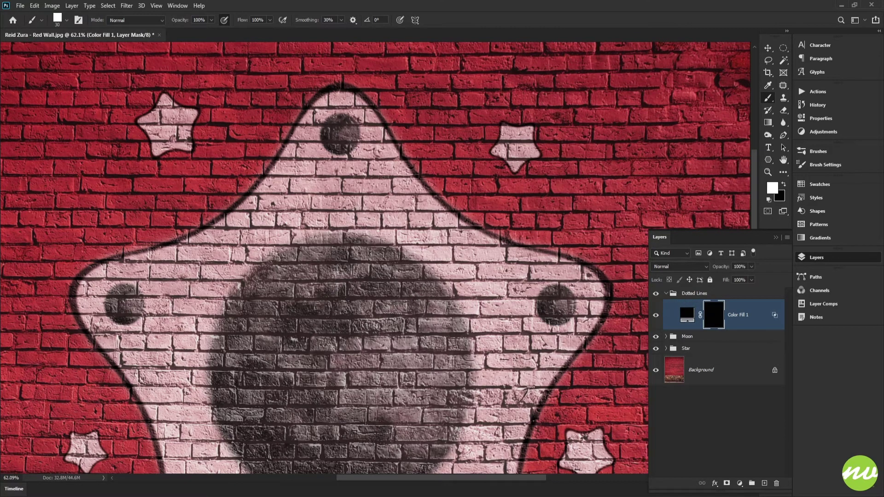
{"action": "mouse_move", "coordinate": [392, 183]}
{"action": "left_mouse_down"}
{"action": "mouse_move", "coordinate": [440, 238]}
{"action": "mouse_move", "coordinate": [519, 298]}
{"action": "mouse_move", "coordinate": [487, 262]}
{"action": "left_mouse_up"}
{"action": "key", "text": "ctrl+z"}
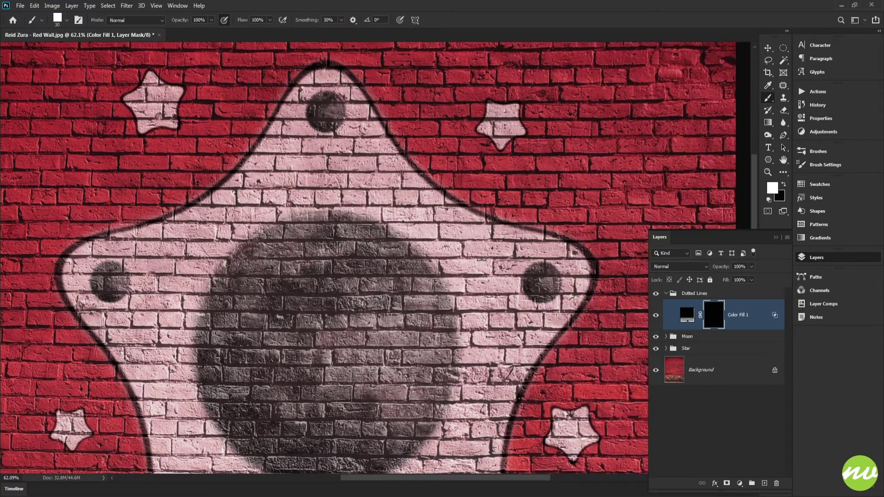
Paint a dotted test stroke on the fill layer's mask between the star's top circle and its upper-right edge
{"action": "scroll", "coordinate": [399, 184], "scroll_direction": "up", "scroll_amount": 2}
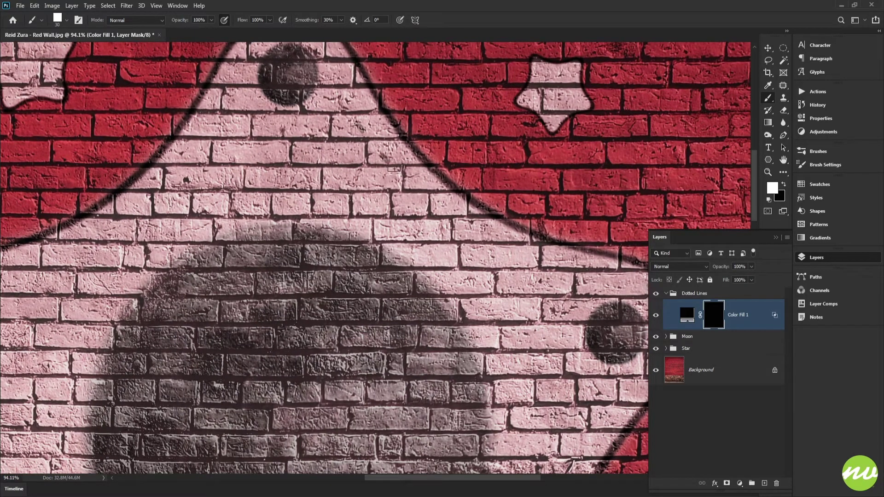
{"action": "mouse_move", "coordinate": [437, 214]}
{"action": "left_mouse_down"}
{"action": "mouse_move", "coordinate": [518, 271]}
{"action": "mouse_move", "coordinate": [511, 261]}
{"action": "mouse_move", "coordinate": [525, 258]}
{"action": "mouse_move", "coordinate": [495, 239]}
{"action": "left_mouse_up"}
{"action": "scroll", "coordinate": [398, 156], "scroll_direction": "up", "scroll_amount": 2}
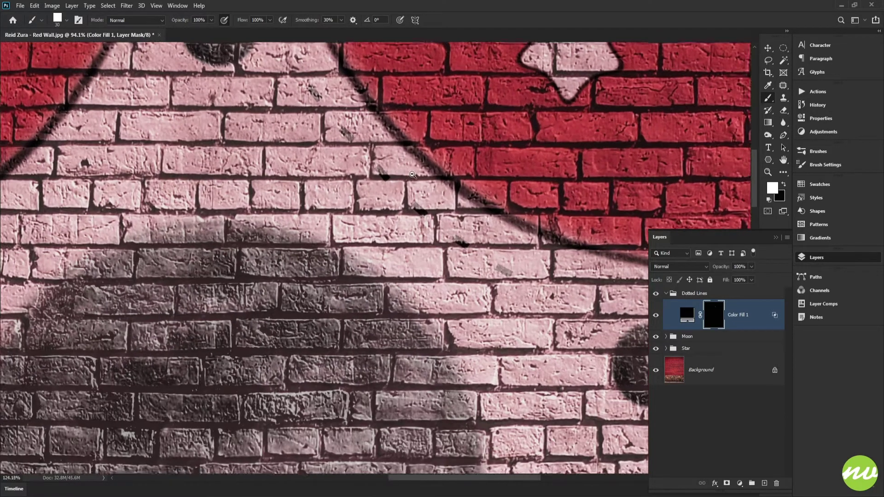
Split the fill layer's Blend If Underlying Layer highlight range to 140 / 255 in its blending options
{"action": "left_click", "coordinate": [714, 483]}
{"action": "left_click", "coordinate": [720, 392]}
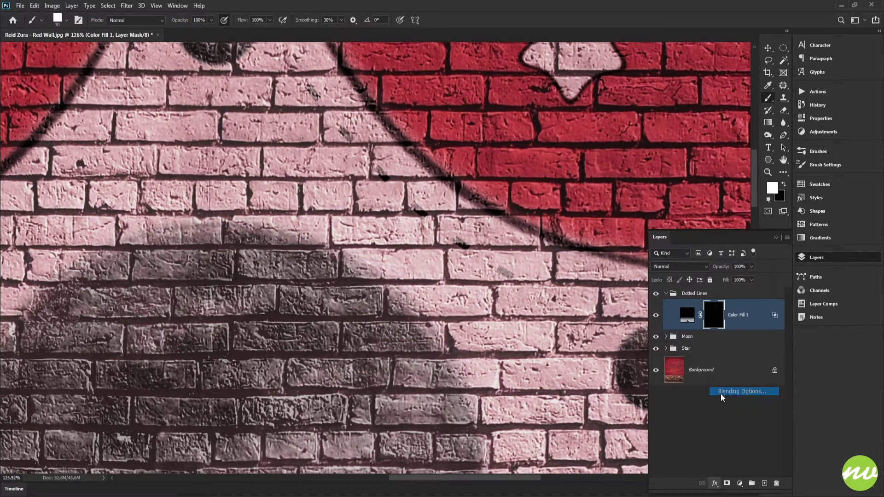
{"action": "left_click_drag", "start_coordinate": [757, 248], "coordinate": [704, 250]}
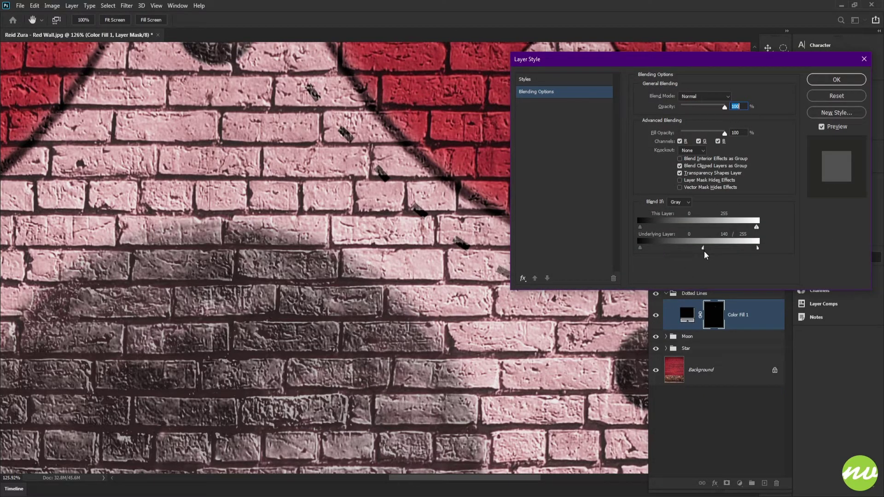
{"action": "left_click", "coordinate": [833, 82]}
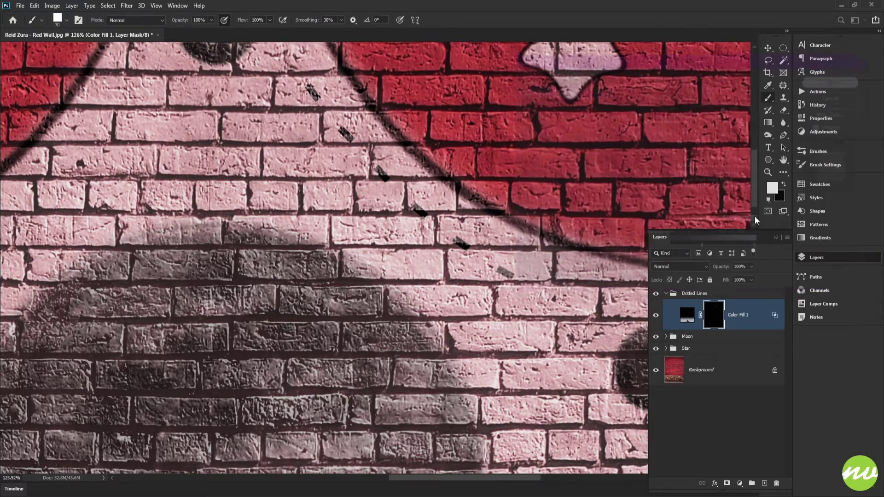
Set the feather of the fill layer's mask to 0.6 px and return to the layer list
{"action": "scroll", "coordinate": [461, 208], "scroll_direction": "up", "scroll_amount": 3}
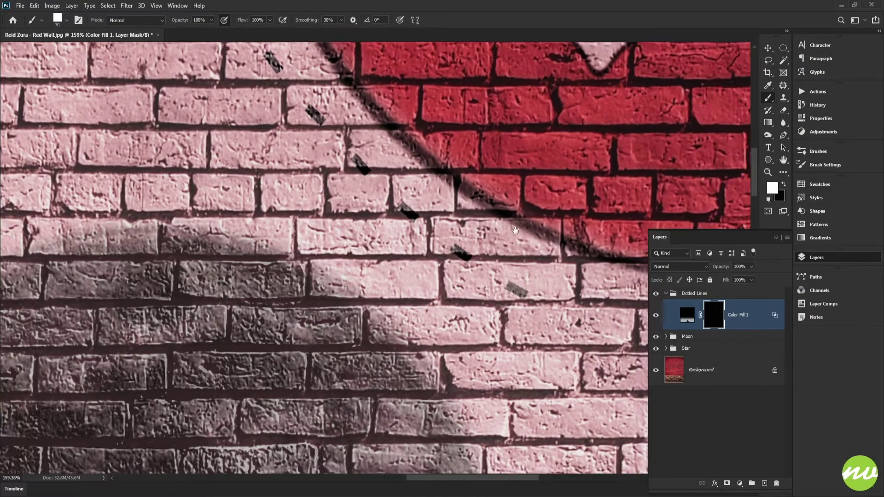
{"action": "left_click", "coordinate": [815, 120]}
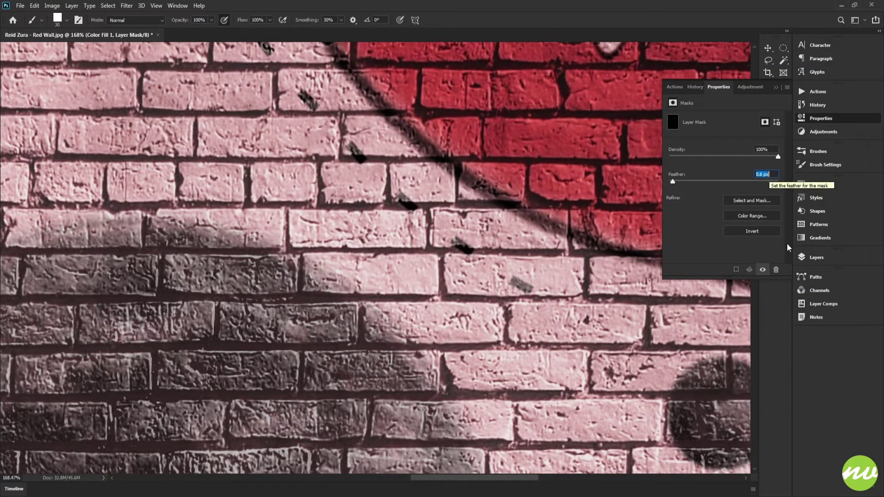
{"action": "left_click", "coordinate": [820, 261]}
{"action": "scroll", "coordinate": [511, 254], "scroll_direction": "down", "scroll_amount": 3}
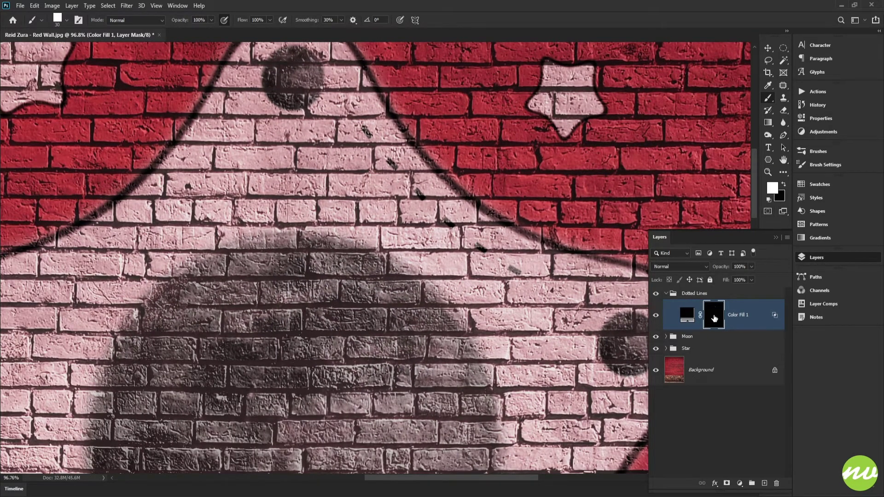
Undo the dotted test stroke on the fill layer's mask
{"action": "left_click_drag", "start_coordinate": [448, 225], "coordinate": [445, 223]}
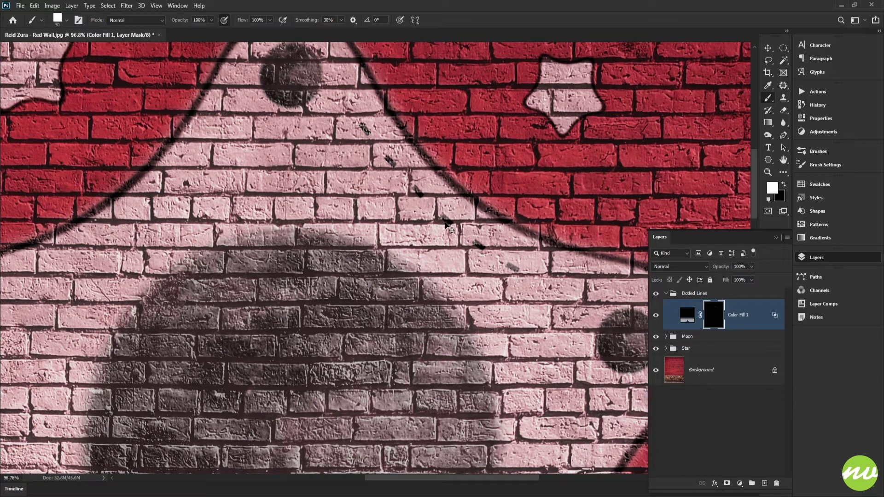
{"action": "key", "text": "ctrl+z"}
{"action": "scroll", "coordinate": [424, 197], "scroll_direction": "up", "scroll_amount": 3}
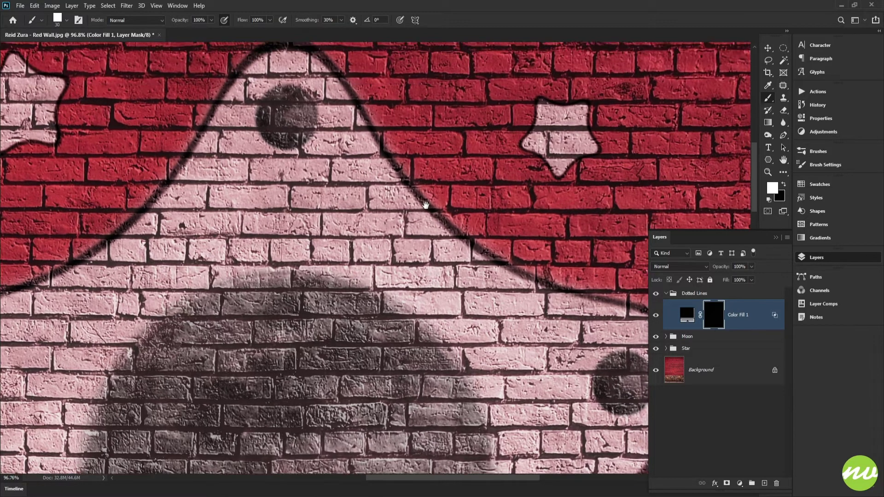
{"action": "scroll", "coordinate": [482, 216], "scroll_direction": "down", "scroll_amount": 2}
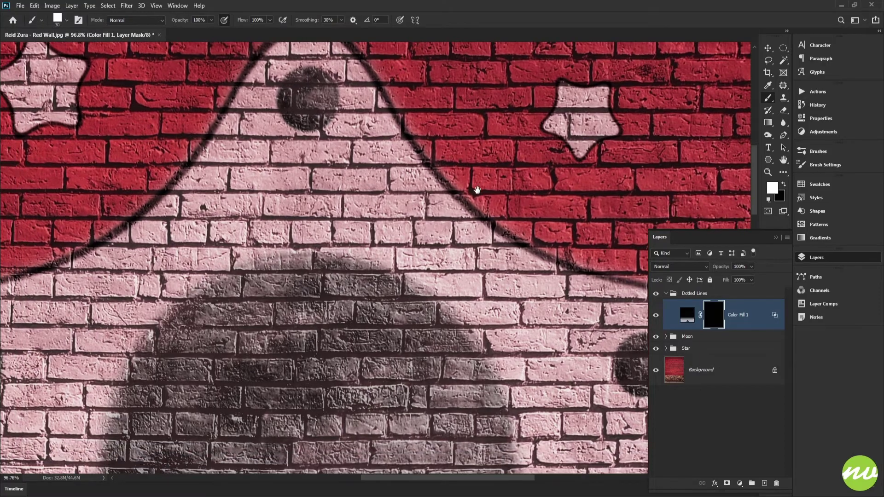
Hide the interface panels and paint a dotted line on the fill layer's mask all around the inside of the big star's outline
{"action": "key", "text": "Tab"}
{"action": "scroll", "coordinate": [432, 221], "scroll_direction": "down", "scroll_amount": 4}
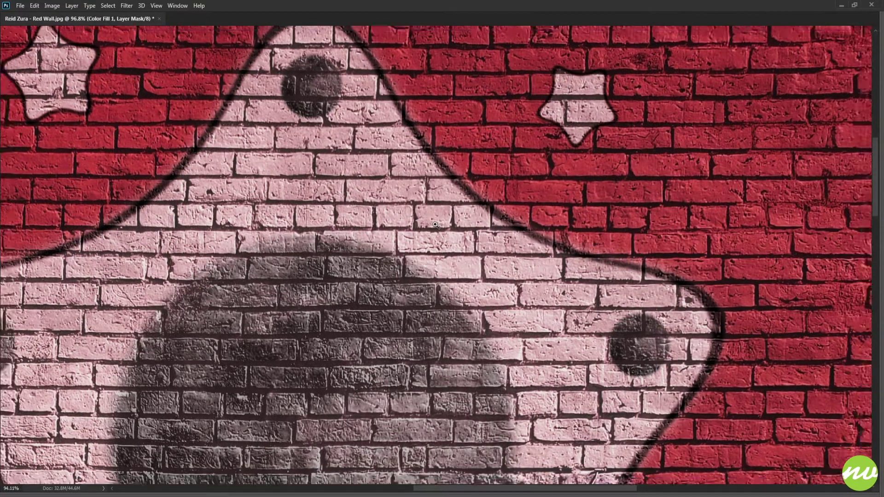
{"action": "scroll", "coordinate": [477, 175], "scroll_direction": "up", "scroll_amount": 2}
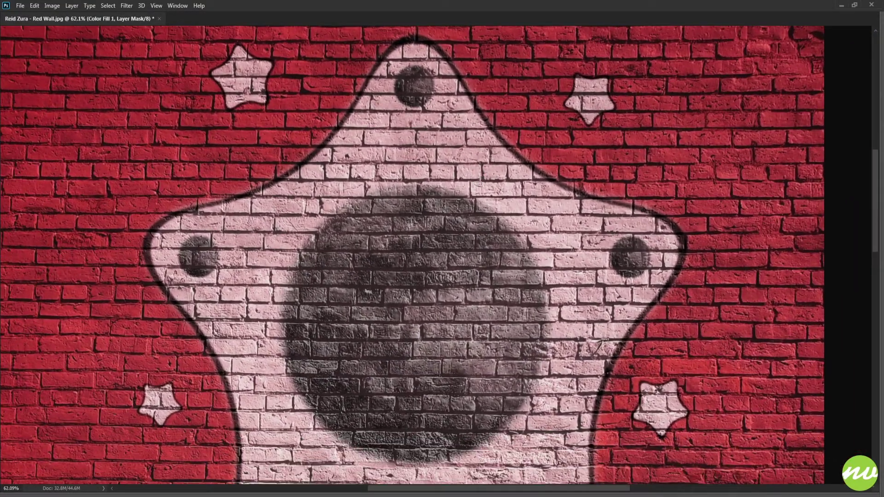
{"action": "scroll", "coordinate": [477, 185], "scroll_direction": "down", "scroll_amount": 3}
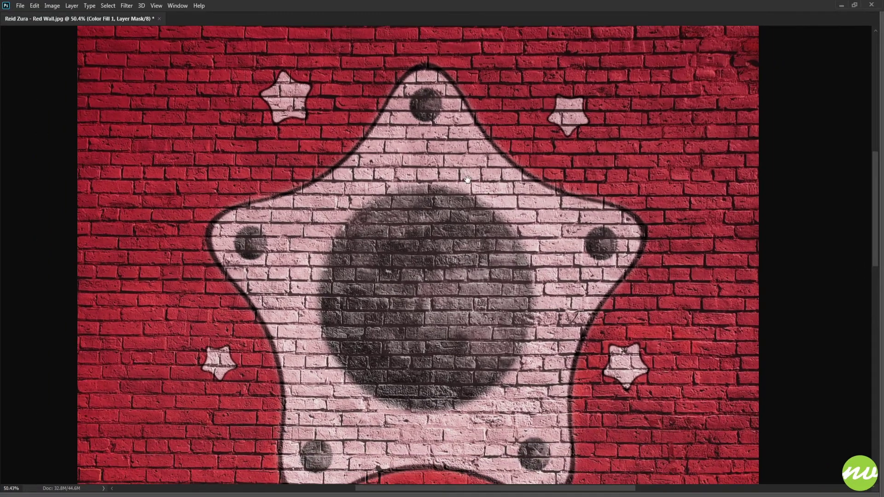
{"action": "left_click_drag", "start_coordinate": [470, 178], "coordinate": [451, 148]}
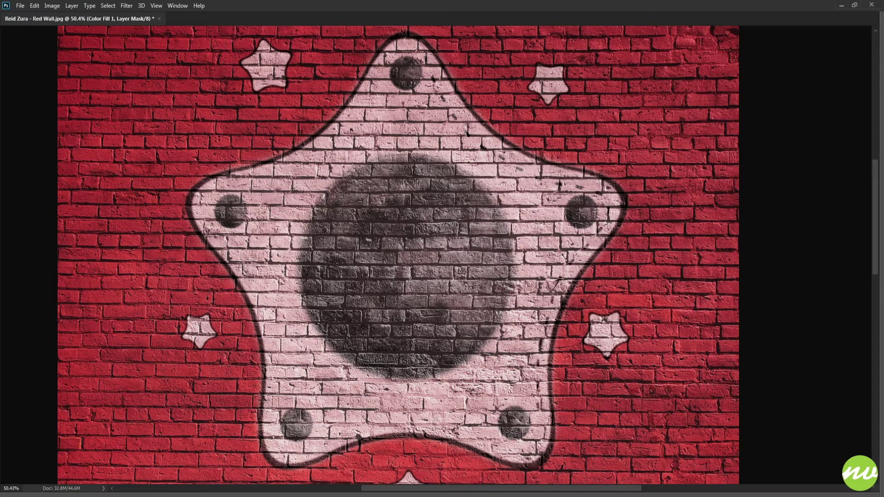
{"action": "mouse_move", "coordinate": [321, 435]}
{"action": "left_mouse_down"}
{"action": "mouse_move", "coordinate": [271, 425]}
{"action": "mouse_move", "coordinate": [271, 325]}
{"action": "mouse_move", "coordinate": [216, 236]}
{"action": "left_mouse_up"}
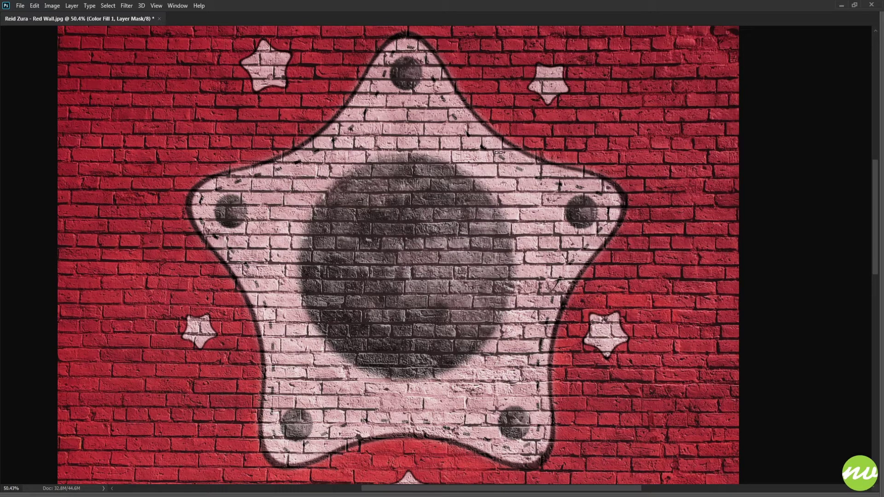
Bring the interface panels back and examine the dotted outline within the whole mural
{"action": "key", "text": "Tab"}
{"action": "key", "text": "ctrl+0"}
{"action": "key", "text": "ctrl+plus"}
{"action": "key", "text": "ctrl+plus"}
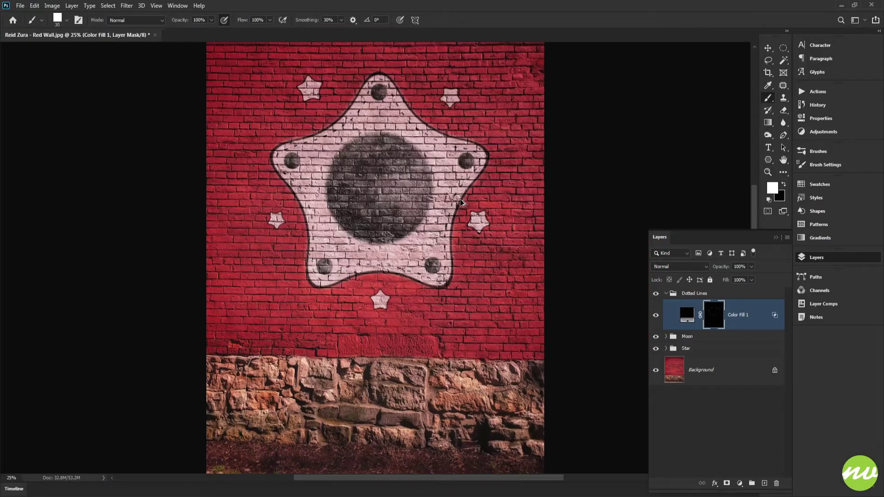
{"action": "left_click_drag", "start_coordinate": [452, 194], "coordinate": [466, 249]}
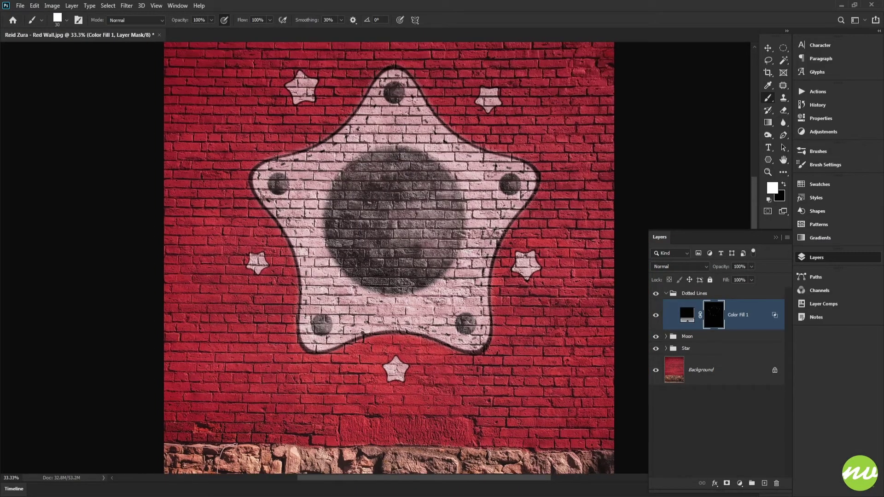
Collapse the Dotted Lines group and expand the Star group and the Big Star group inside it
{"action": "left_click_drag", "start_coordinate": [459, 170], "coordinate": [518, 194]}
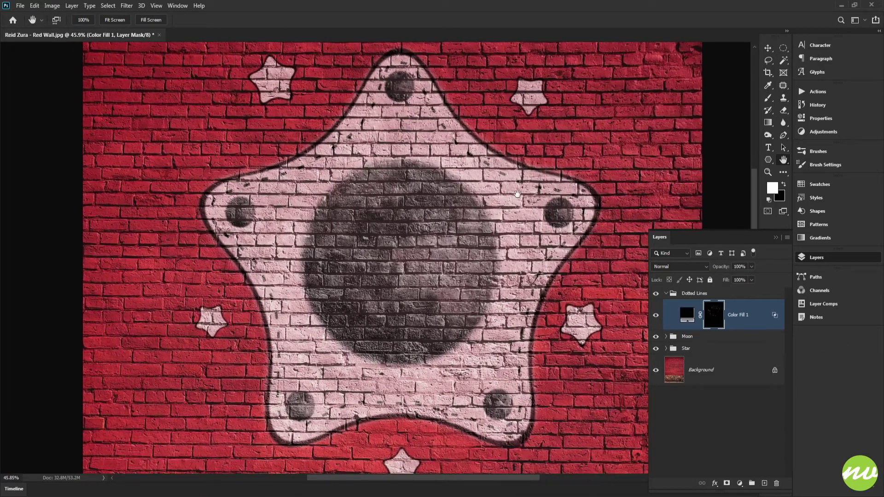
{"action": "left_click", "coordinate": [667, 294]}
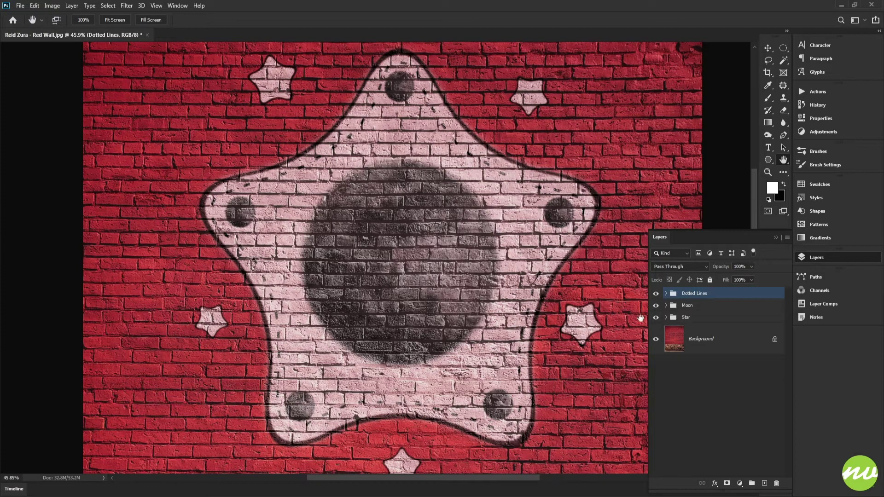
{"action": "left_click", "coordinate": [666, 318]}
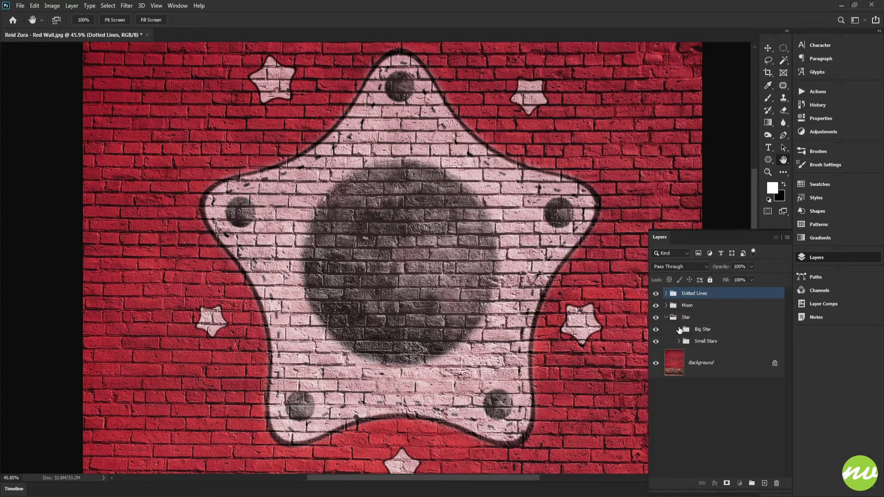
{"action": "left_click", "coordinate": [678, 330]}
{"action": "double_click", "coordinate": [700, 348]}
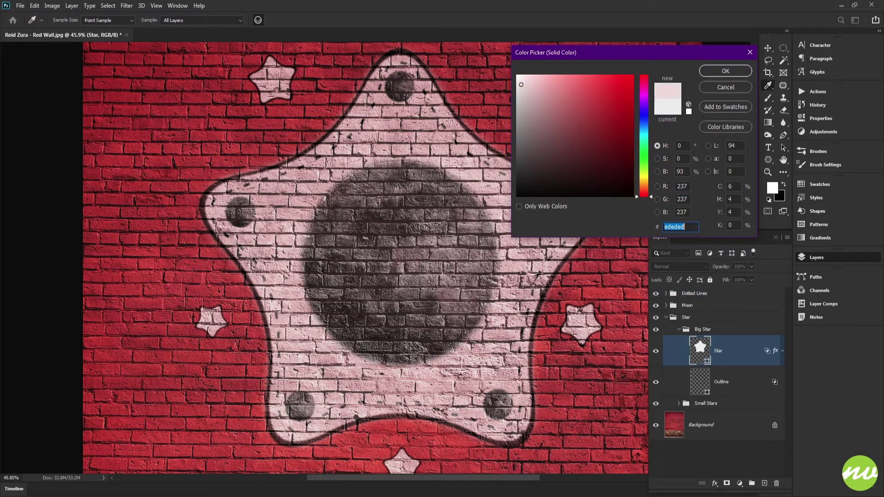
{"action": "mouse_move", "coordinate": [521, 85]}
{"action": "left_mouse_down"}
{"action": "mouse_move", "coordinate": [517, 113]}
{"action": "mouse_move", "coordinate": [517, 103]}
{"action": "left_mouse_up"}
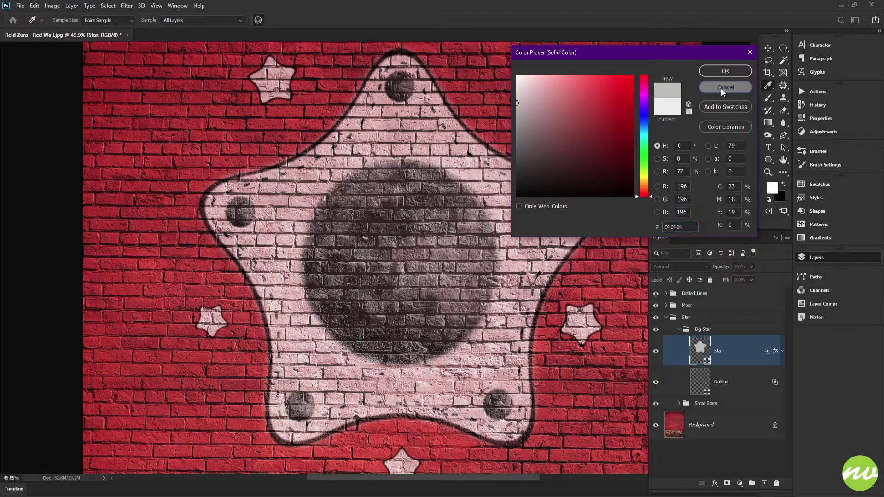
{"action": "left_click", "coordinate": [722, 88]}
Hide the big star's Color Overlay to set the Star layer's fill color to f5f5f5, and show the overlay again
{"action": "left_click", "coordinate": [782, 352]}
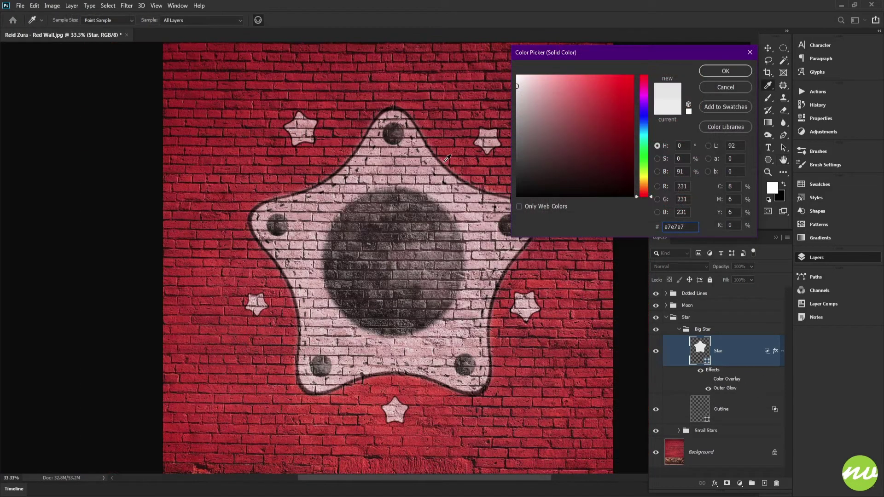
{"action": "left_click_drag", "start_coordinate": [416, 179], "coordinate": [354, 162]}
{"action": "mouse_move", "coordinate": [529, 90]}
{"action": "left_mouse_down"}
{"action": "mouse_move", "coordinate": [515, 74]}
{"action": "mouse_move", "coordinate": [488, 95]}
{"action": "mouse_move", "coordinate": [467, 83]}
{"action": "left_mouse_up"}
{"action": "type", "text": "fbfbfb"}
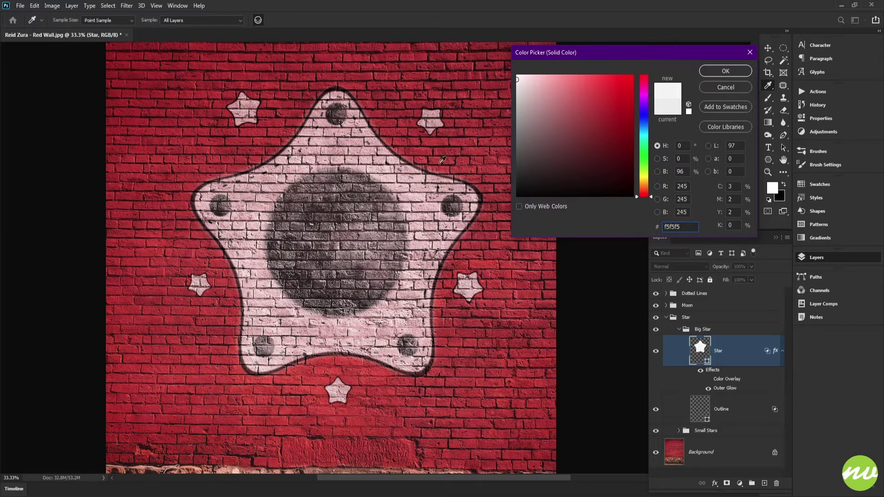
{"action": "key", "text": "Return"}
{"action": "key", "text": "space"}
{"action": "left_click_drag", "start_coordinate": [351, 203], "coordinate": [441, 203]}
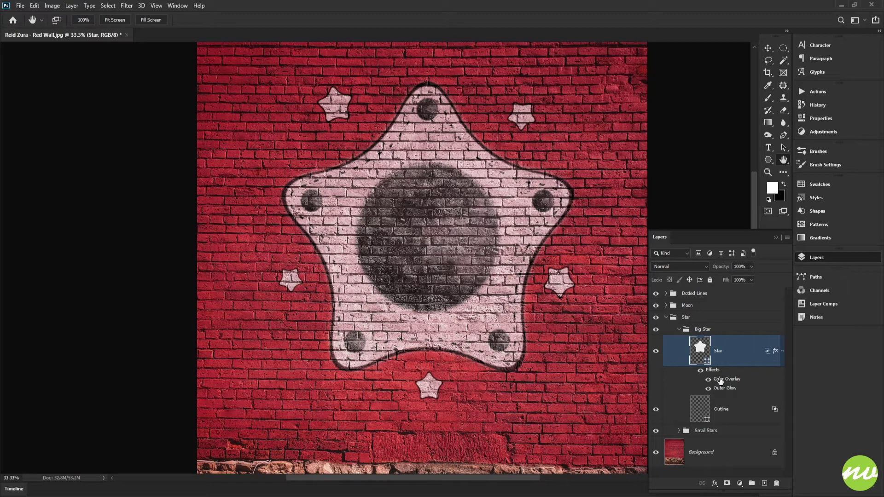
Collapse the Star layer's effects list along with the Big Star and Star groups
{"action": "left_click", "coordinate": [782, 351]}
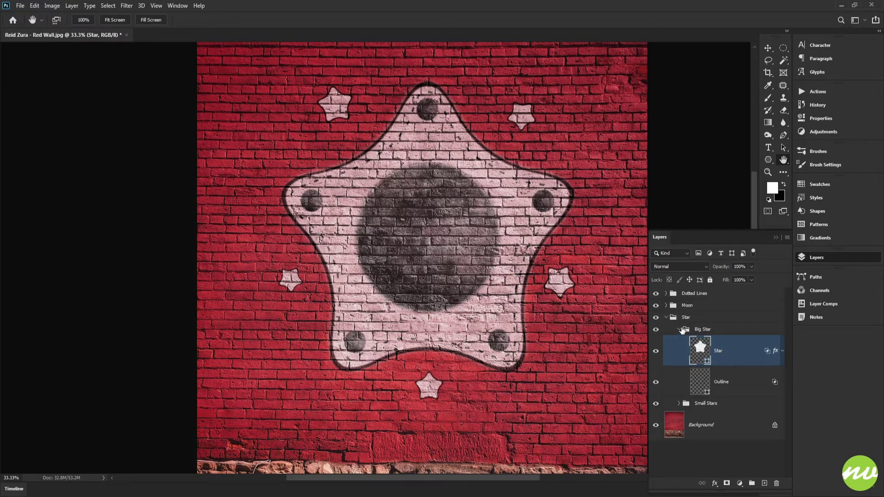
{"action": "left_click", "coordinate": [783, 351]}
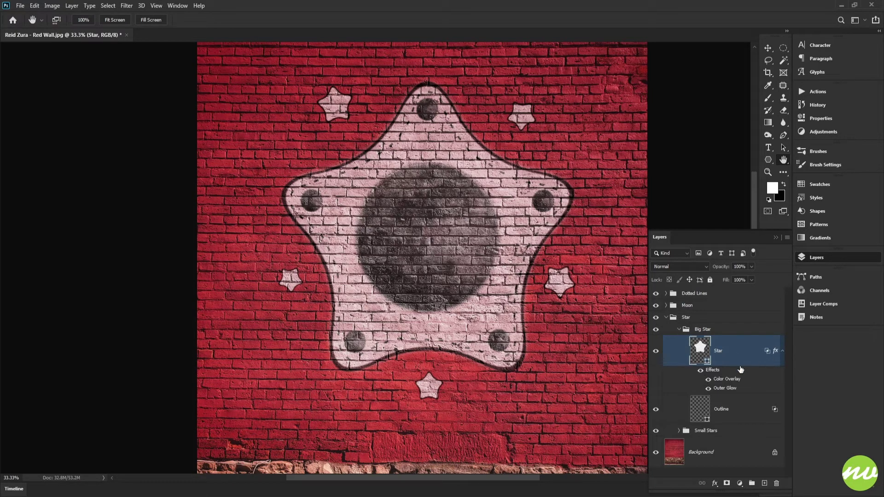
{"action": "left_click", "coordinate": [783, 351]}
{"action": "left_click", "coordinate": [680, 329]}
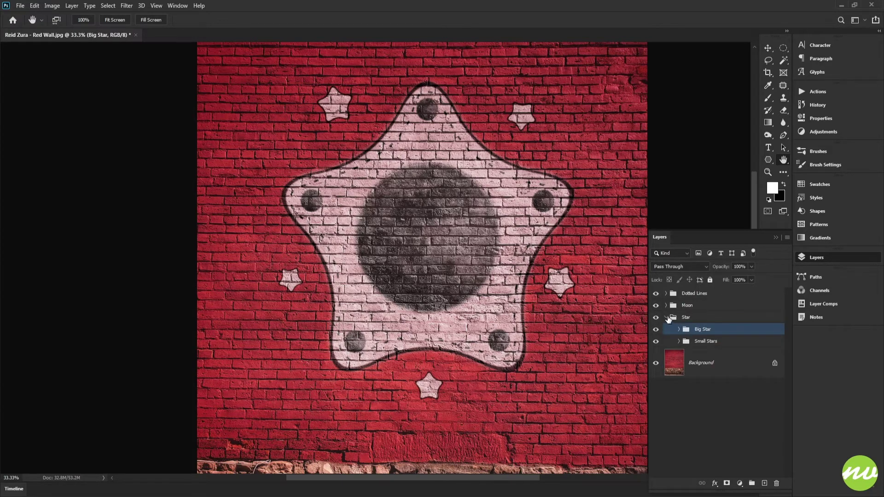
{"action": "left_click", "coordinate": [667, 318]}
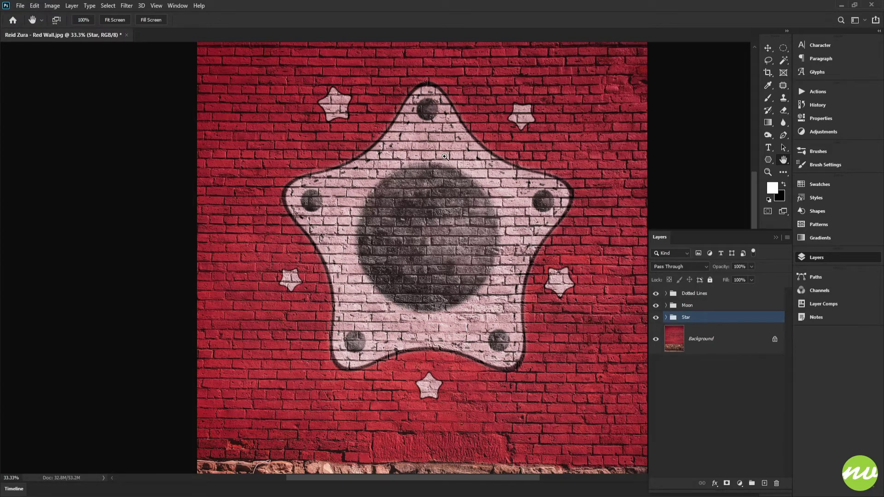
Copy the layer style of the Outline layer in the Big Star group and collapse the opened groups
{"action": "left_click_drag", "start_coordinate": [445, 157], "coordinate": [425, 153]}
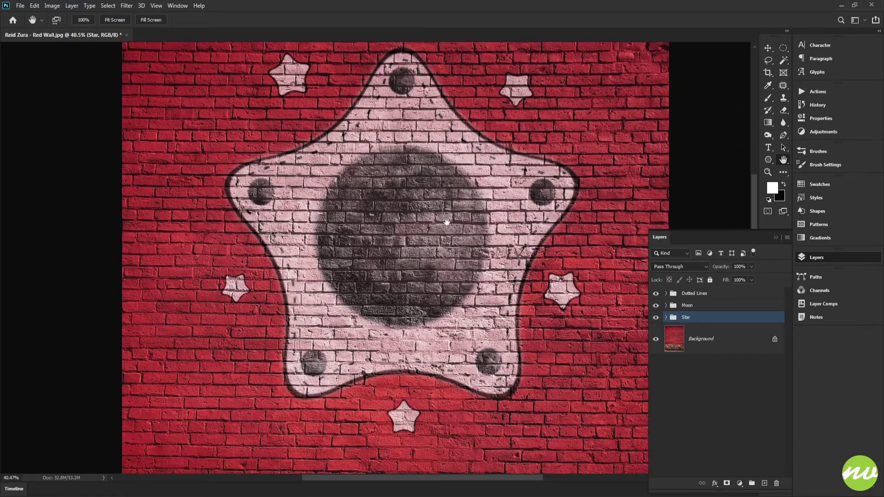
{"action": "left_click", "coordinate": [666, 317]}
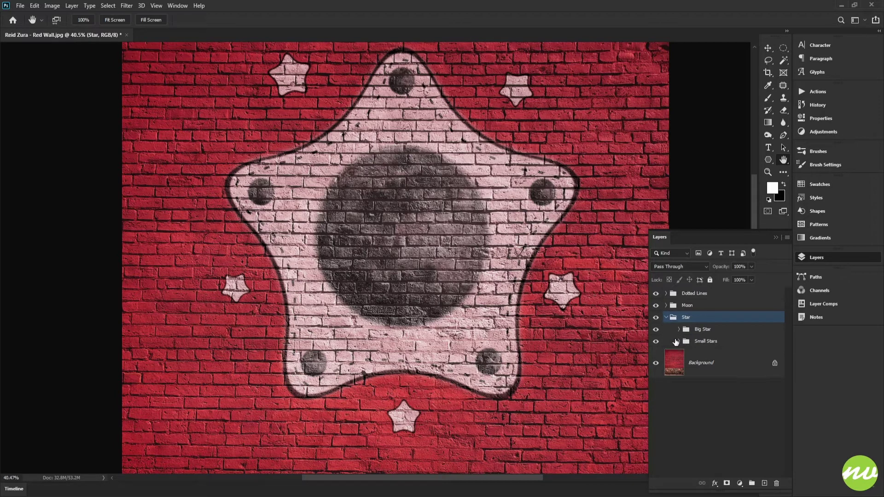
{"action": "left_click", "coordinate": [678, 330]}
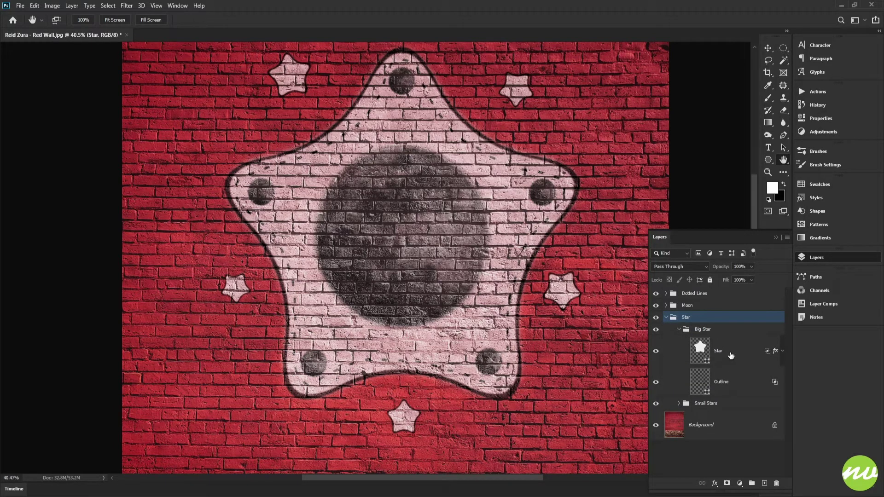
{"action": "right_click", "coordinate": [726, 382]}
{"action": "left_click", "coordinate": [693, 360]}
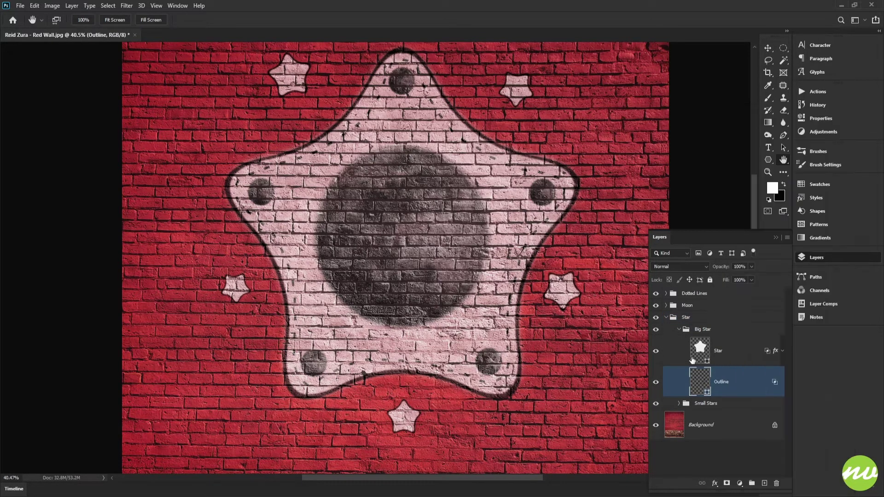
{"action": "right_click", "coordinate": [728, 383]}
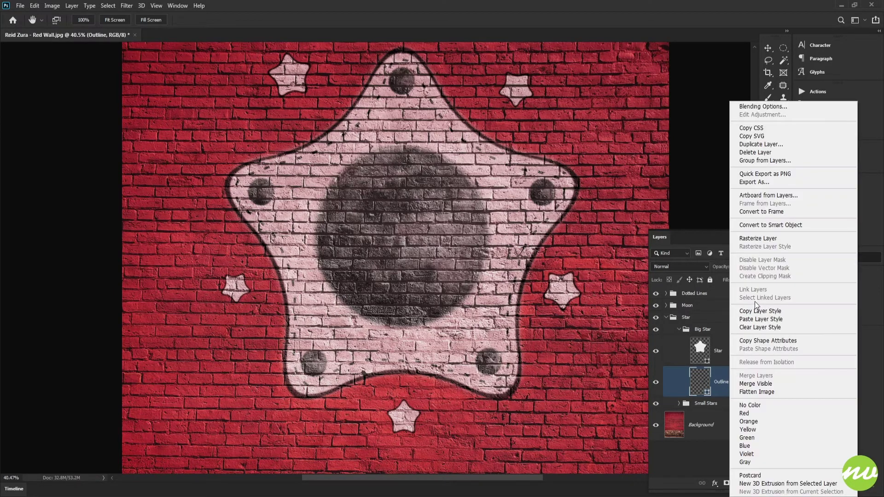
{"action": "left_click", "coordinate": [754, 312]}
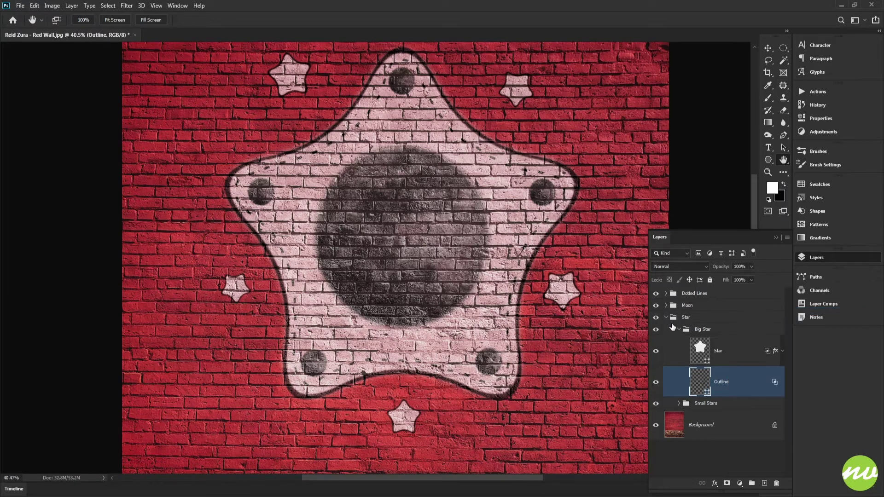
{"action": "left_click", "coordinate": [679, 330]}
{"action": "left_click", "coordinate": [666, 317]}
Create a new layer group named Blue Stars above the Dotted Lines group
{"action": "left_click", "coordinate": [695, 308]}
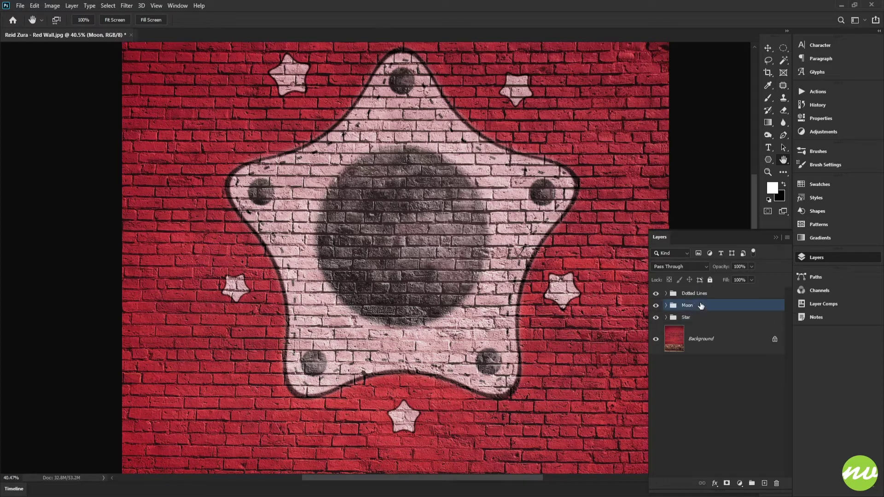
{"action": "left_click", "coordinate": [705, 295]}
{"action": "left_click", "coordinate": [752, 484], "text": "alt"}
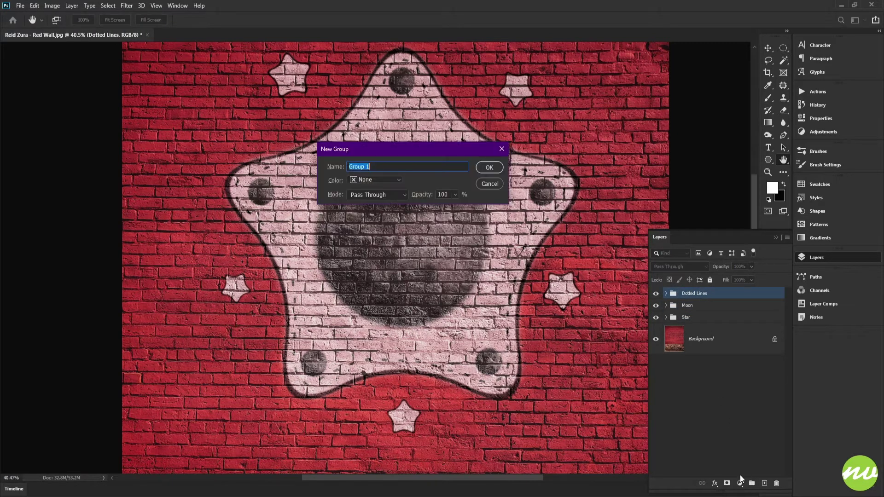
{"action": "type", "text": "Stars"}
{"action": "key", "text": "Return"}
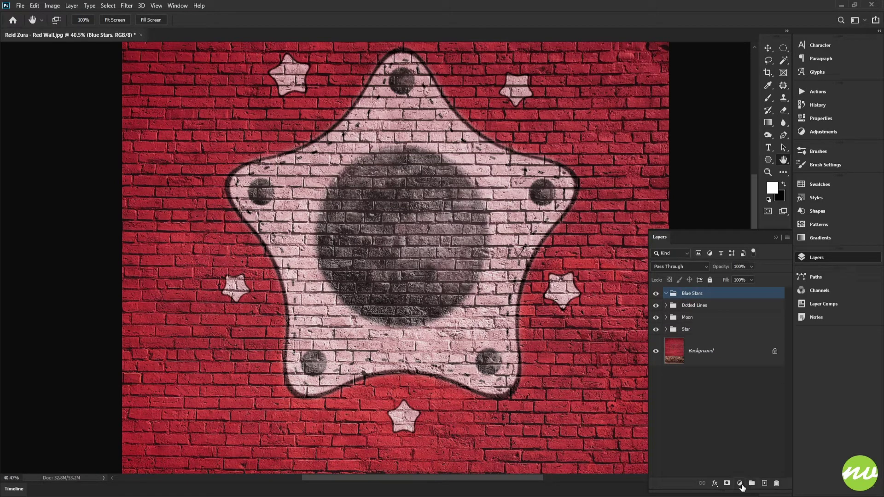
Add a dark blue solid color fill layer (0d235d) to the Blue Stars group and invert its mask to black
{"action": "left_click", "coordinate": [741, 485]}
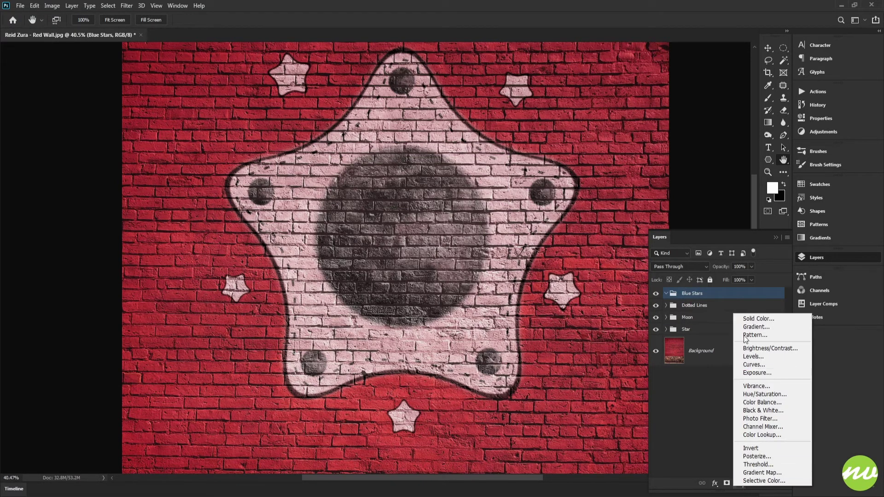
{"action": "left_click", "coordinate": [751, 320]}
{"action": "left_click_drag", "start_coordinate": [643, 152], "coordinate": [645, 122]}
{"action": "left_click", "coordinate": [619, 150]}
{"action": "left_click_drag", "start_coordinate": [619, 150], "coordinate": [618, 152]}
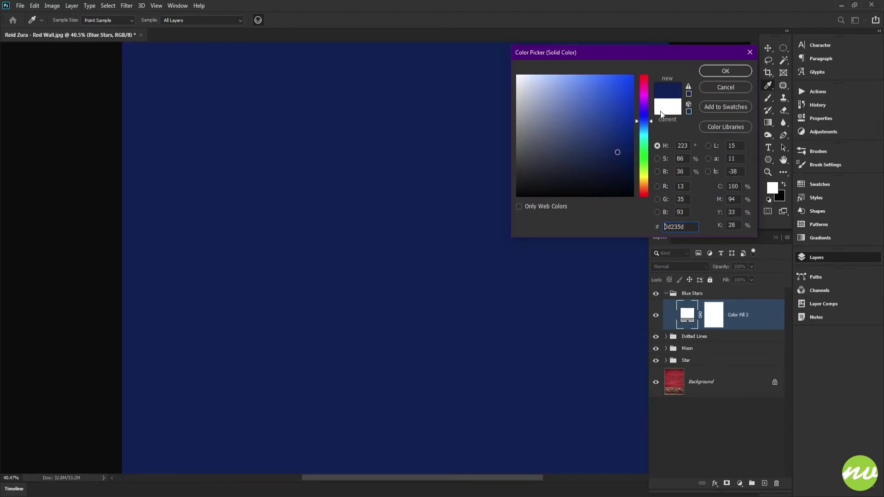
{"action": "left_click", "coordinate": [721, 71]}
{"action": "left_click", "coordinate": [717, 316]}
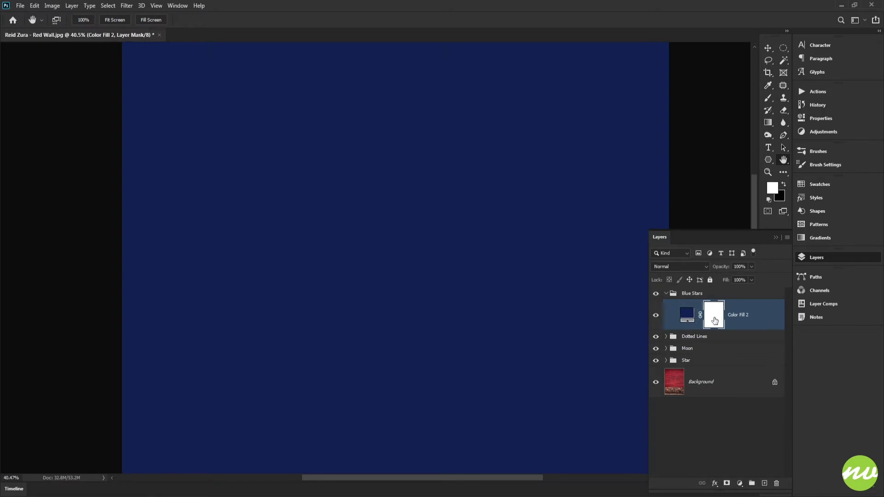
{"action": "key", "text": "ctrl+i"}
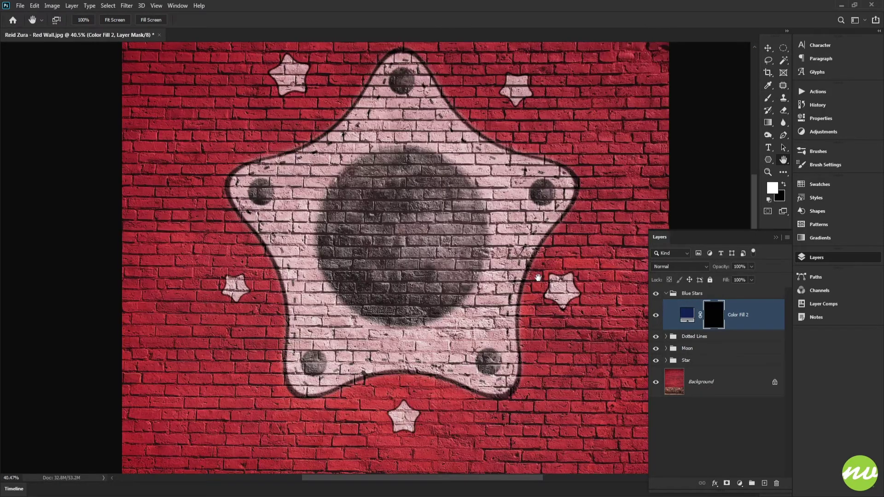
Choose the My First Brush V1 star brush at 200 px for painting on the blue fill layer's mask
{"action": "left_click_drag", "start_coordinate": [401, 114], "coordinate": [496, 117]}
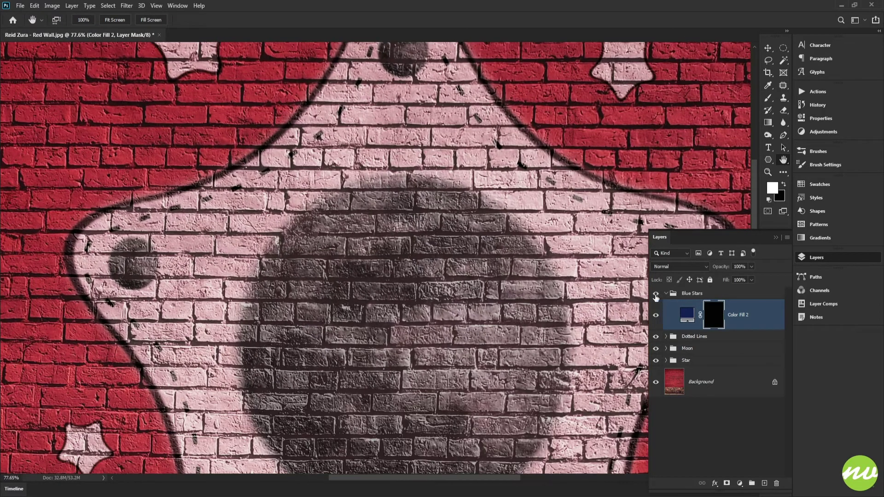
{"action": "left_click_drag", "start_coordinate": [487, 231], "coordinate": [471, 255]}
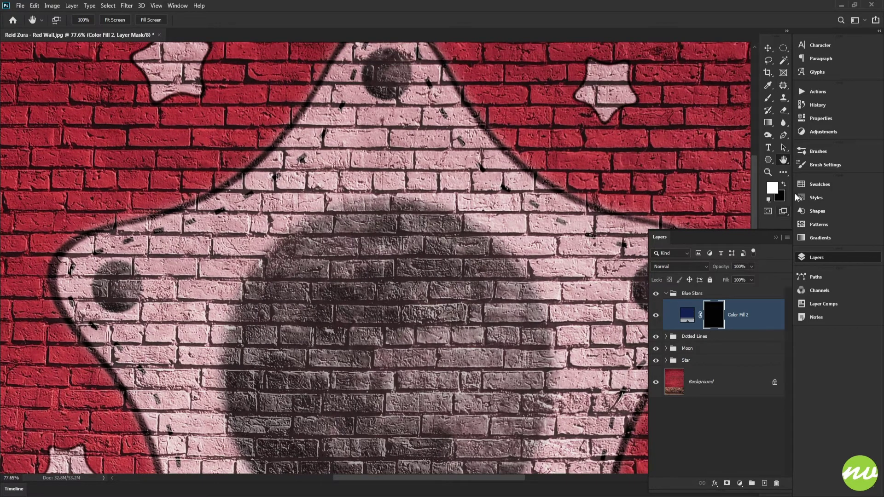
{"action": "key", "text": "b"}
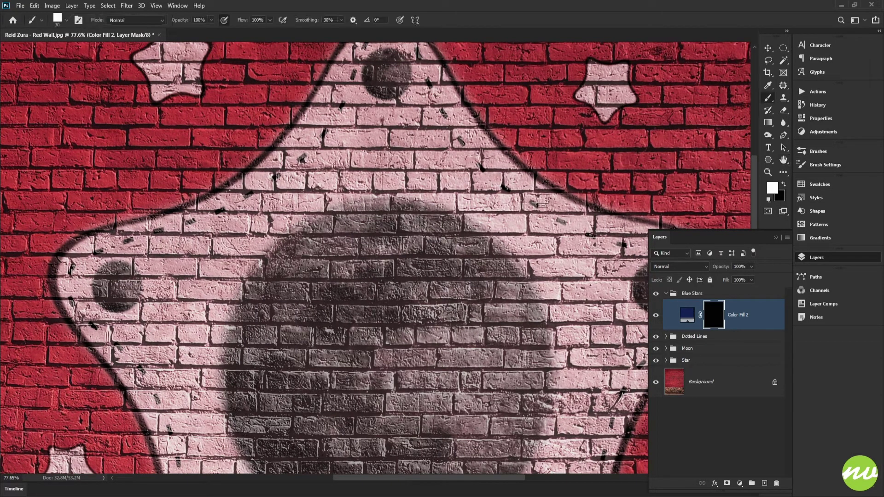
{"action": "left_click", "coordinate": [817, 154]}
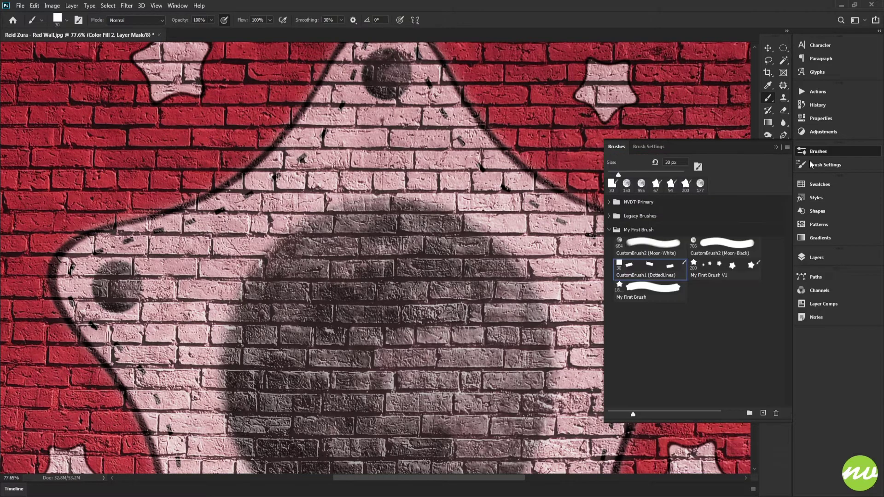
{"action": "left_click", "coordinate": [714, 269]}
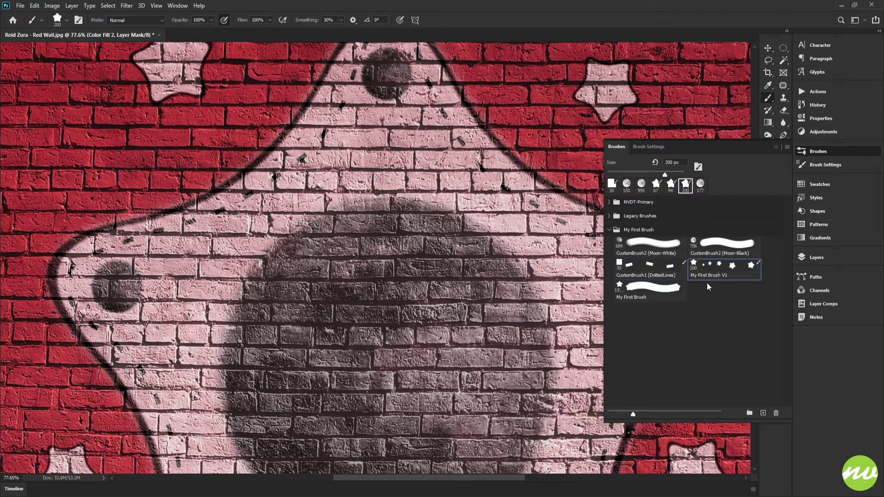
{"action": "left_click", "coordinate": [654, 289]}
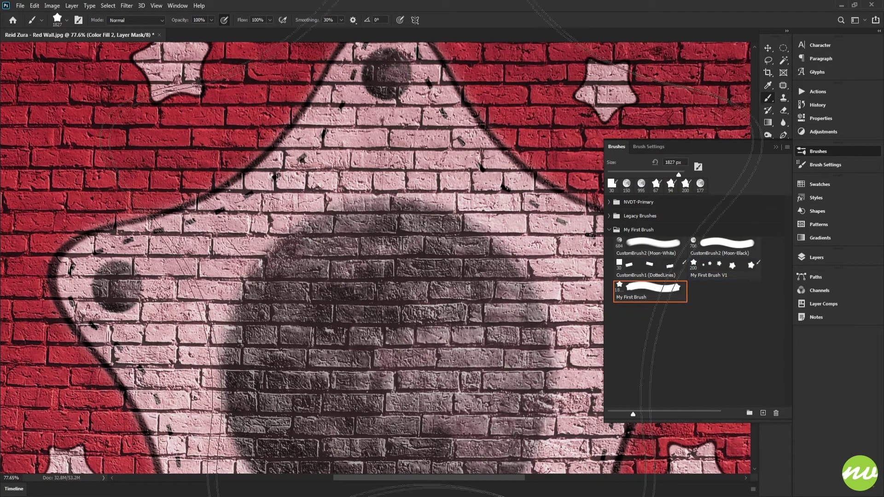
{"action": "left_click", "coordinate": [702, 268]}
Stamp three test stars on the blue fill layer's mask above the moon and undo them
{"action": "left_click", "coordinate": [381, 153]}
{"action": "left_click", "coordinate": [315, 178]}
{"action": "left_click", "coordinate": [236, 238]}
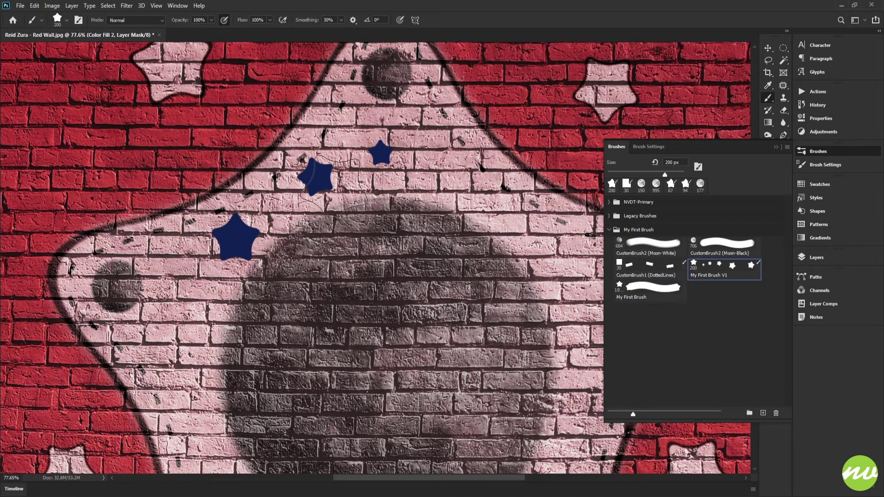
{"action": "key", "text": "ctrl+z"}
Paste the copied outline layer style onto the blue fill layer in the Blue Stars group
{"action": "left_click", "coordinate": [822, 255]}
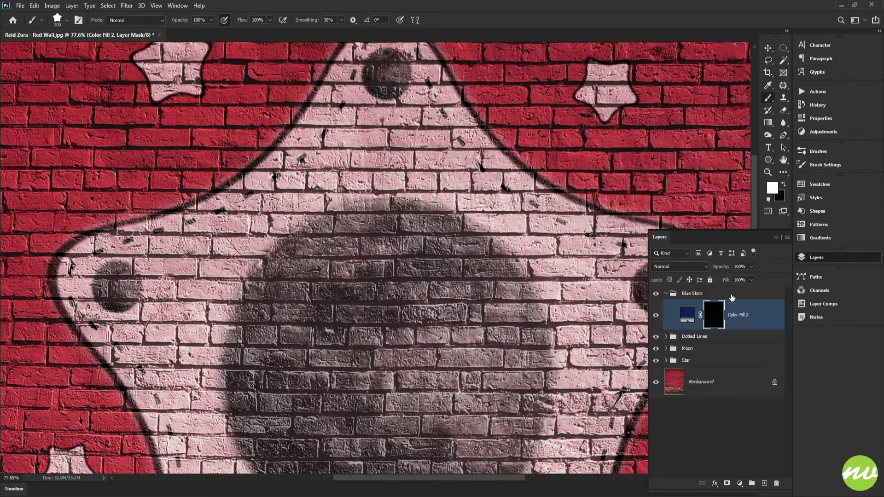
{"action": "right_click", "coordinate": [739, 315]}
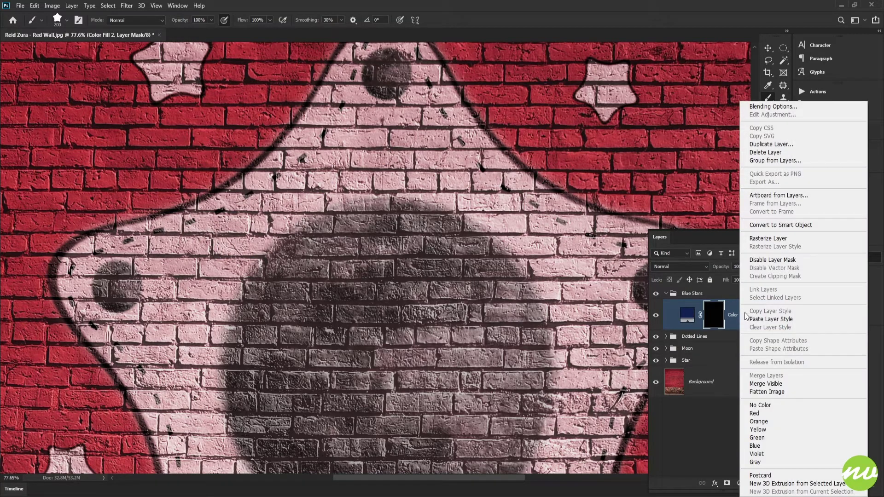
{"action": "left_click", "coordinate": [764, 320]}
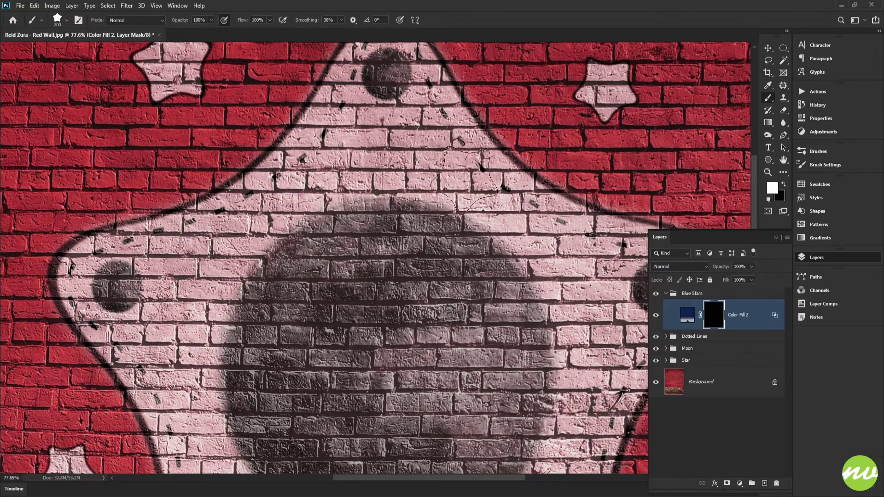
Reduce the star brush to 84 px, stamp test stars on the star's upper area in the blue fill layer's mask and undo them
{"action": "left_click", "coordinate": [465, 165]}
{"action": "key", "text": "ctrl+z"}
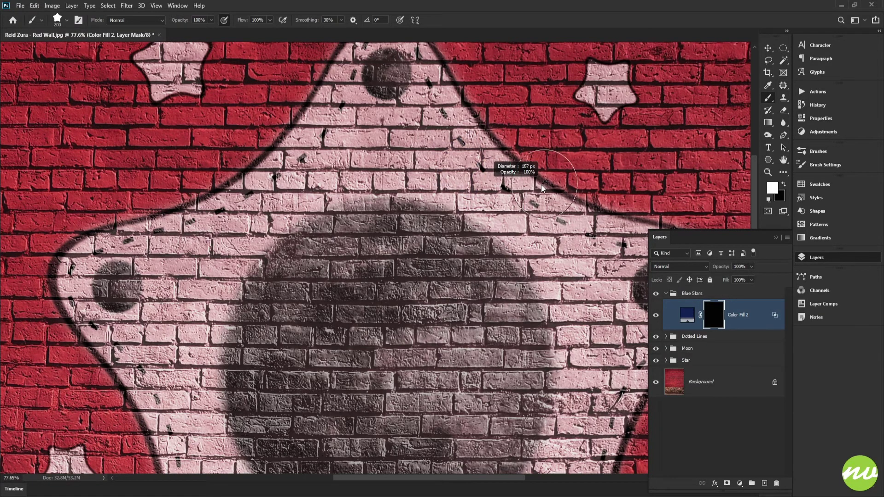
{"action": "left_click_drag", "start_coordinate": [533, 184], "coordinate": [523, 184]}
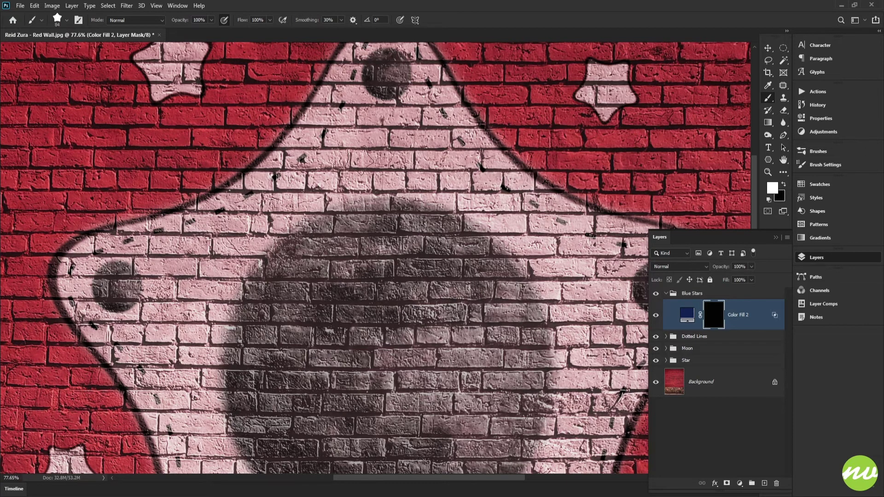
{"action": "left_click", "coordinate": [363, 137]}
{"action": "left_click", "coordinate": [305, 195]}
{"action": "left_click", "coordinate": [235, 241]}
{"action": "key", "text": "ctrl+z"}
{"action": "key", "text": "ctrl+z"}
{"action": "key", "text": "ctrl+z"}
Set the star brush to 70 px and scatter blue stars around the moon on the blue fill layer's mask
{"action": "left_click_drag", "start_coordinate": [419, 171], "coordinate": [459, 198]}
{"action": "right_click", "coordinate": [526, 156]}
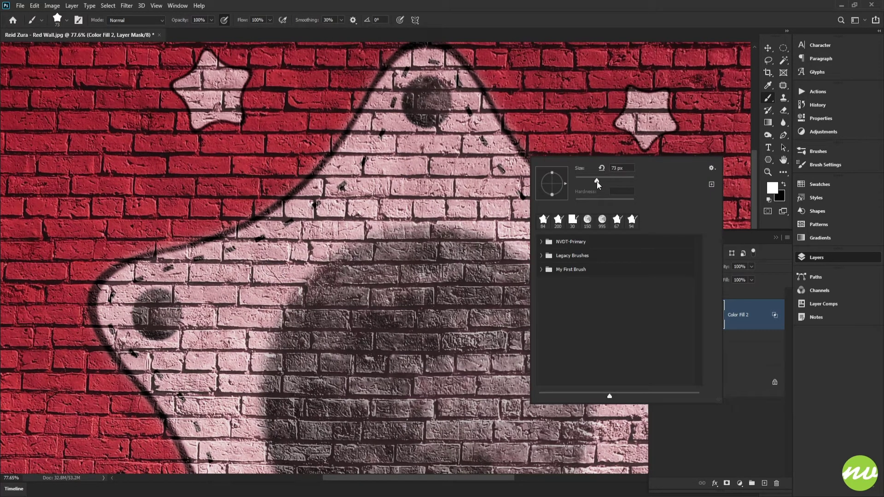
{"action": "key", "text": "Return"}
{"action": "mouse_move", "coordinate": [200, 293]}
{"action": "left_mouse_down"}
{"action": "mouse_move", "coordinate": [283, 256]}
{"action": "mouse_move", "coordinate": [348, 193]}
{"action": "left_mouse_up"}
{"action": "key", "text": "ctrl+z"}
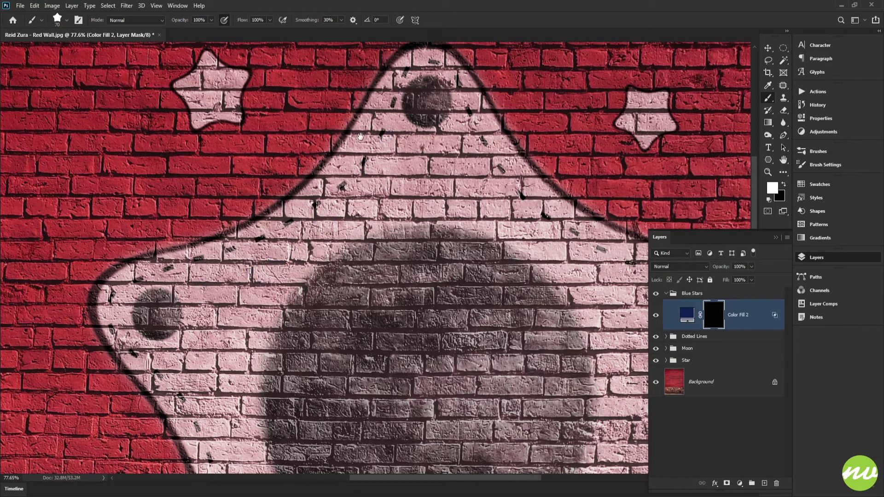
{"action": "mouse_move", "coordinate": [476, 169]}
{"action": "left_mouse_down"}
{"action": "mouse_move", "coordinate": [291, 128]}
{"action": "mouse_move", "coordinate": [269, 150]}
{"action": "left_mouse_up"}
{"action": "mouse_move", "coordinate": [249, 100]}
{"action": "left_mouse_down"}
{"action": "mouse_move", "coordinate": [320, 201]}
{"action": "mouse_move", "coordinate": [378, 255]}
{"action": "mouse_move", "coordinate": [438, 279]}
{"action": "mouse_move", "coordinate": [560, 78]}
{"action": "left_mouse_up"}
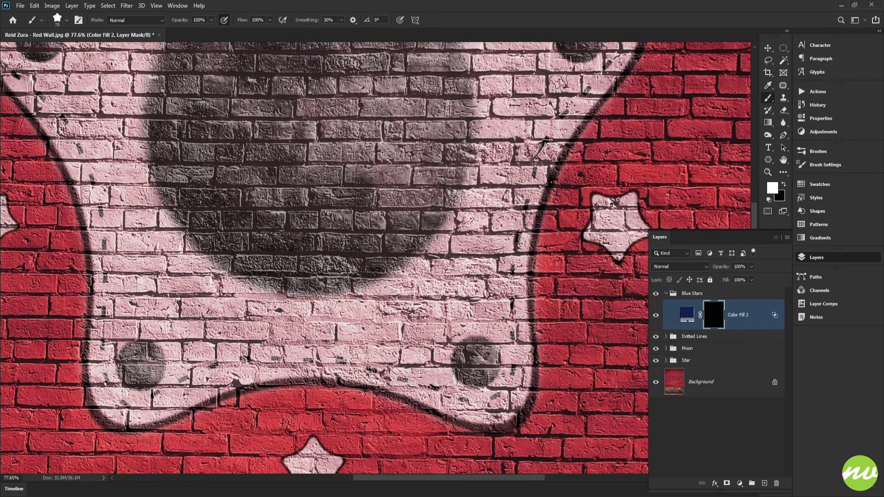
{"action": "scroll", "coordinate": [498, 280], "scroll_direction": "down", "scroll_amount": 8}
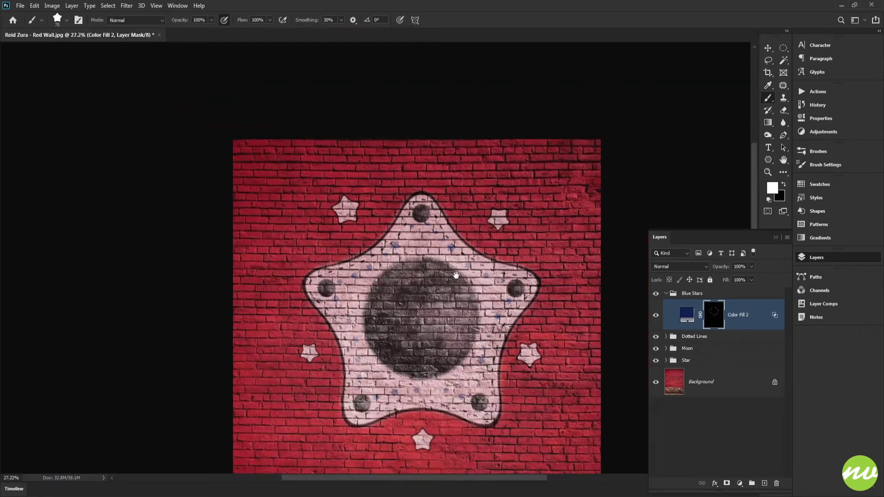
Examine the painted blue stars around the moon at several magnifications, from the whole mural to 100%
{"action": "left_click_drag", "start_coordinate": [456, 275], "coordinate": [443, 200]}
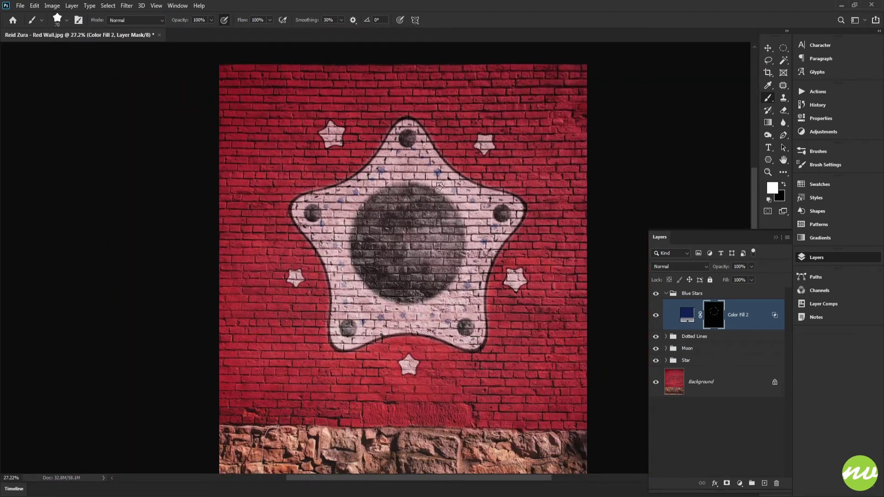
{"action": "key", "text": "h"}
{"action": "key", "text": "ctrl+plus"}
{"action": "key", "text": "ctrl+plus"}
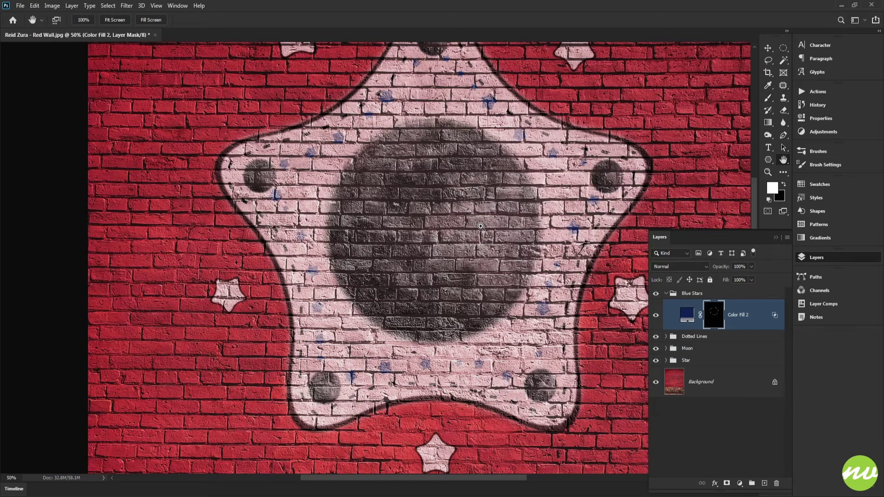
{"action": "scroll", "coordinate": [481, 227], "scroll_direction": "up", "scroll_amount": 1}
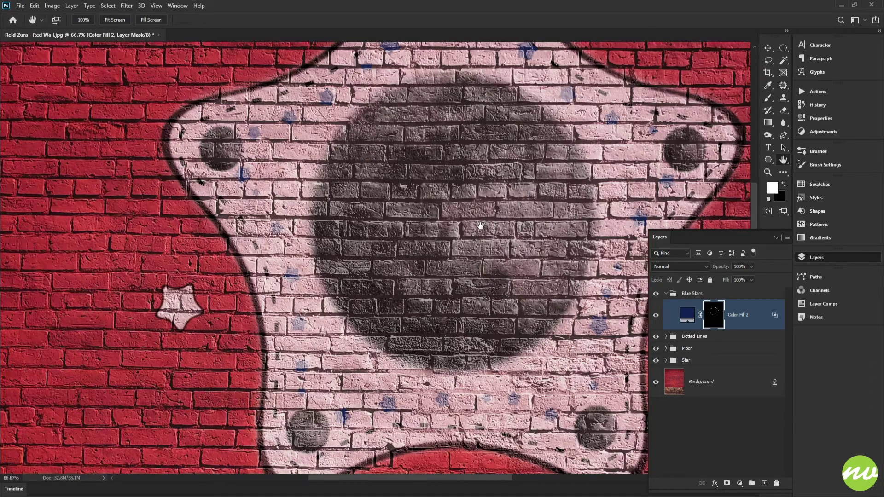
{"action": "left_click_drag", "start_coordinate": [526, 208], "coordinate": [443, 250]}
{"action": "left_click_drag", "start_coordinate": [460, 140], "coordinate": [445, 204]}
{"action": "scroll", "coordinate": [424, 184], "scroll_direction": "down", "scroll_amount": 2}
{"action": "scroll", "coordinate": [433, 146], "scroll_direction": "up", "scroll_amount": 3}
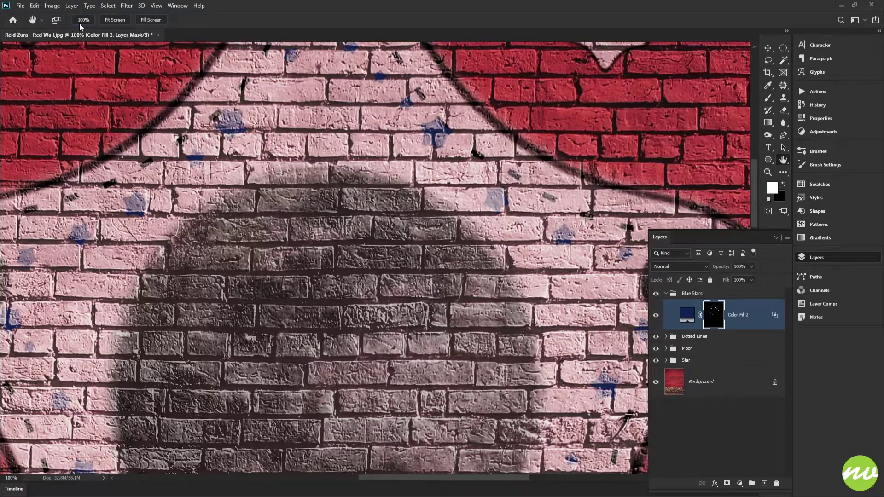
{"action": "left_click_drag", "start_coordinate": [433, 147], "coordinate": [397, 223]}
{"action": "key", "text": "ctrl+minus"}
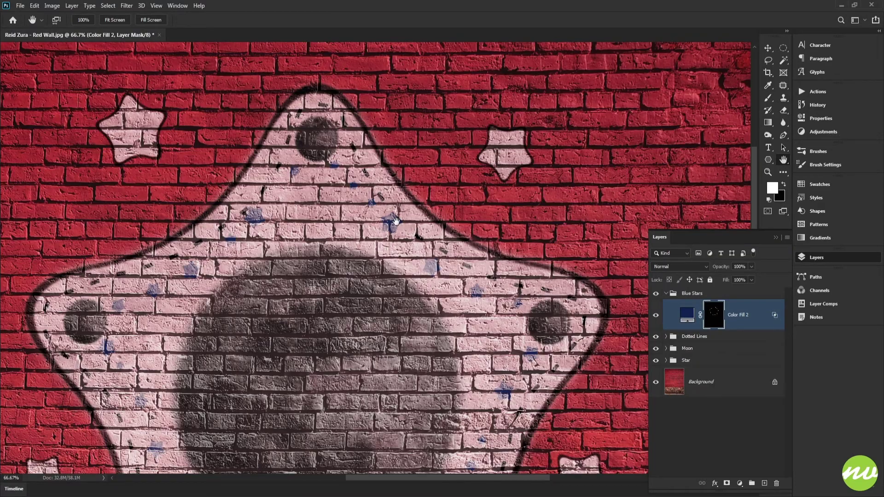
{"action": "left_click_drag", "start_coordinate": [456, 253], "coordinate": [464, 192]}
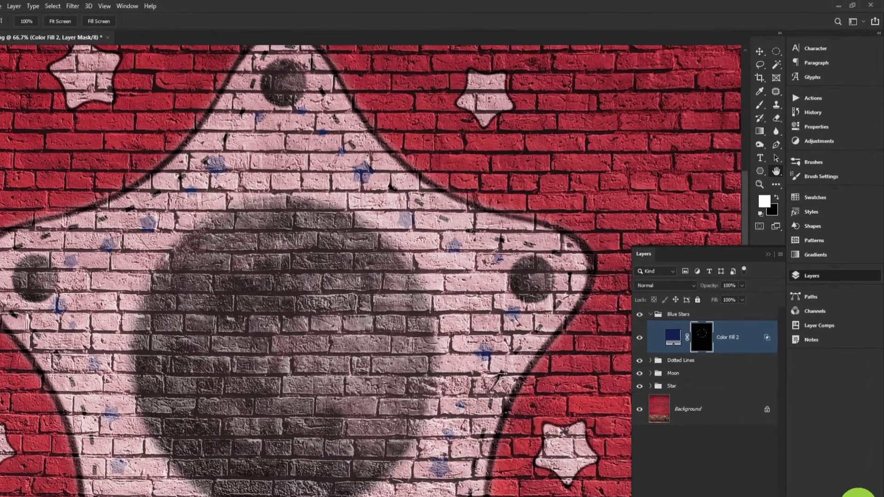
In Color Fill 2's blending options, restore the Gray underlying-layer highlight range to 255 and switch Blend If to Blue
{"action": "left_click", "coordinate": [713, 488]}
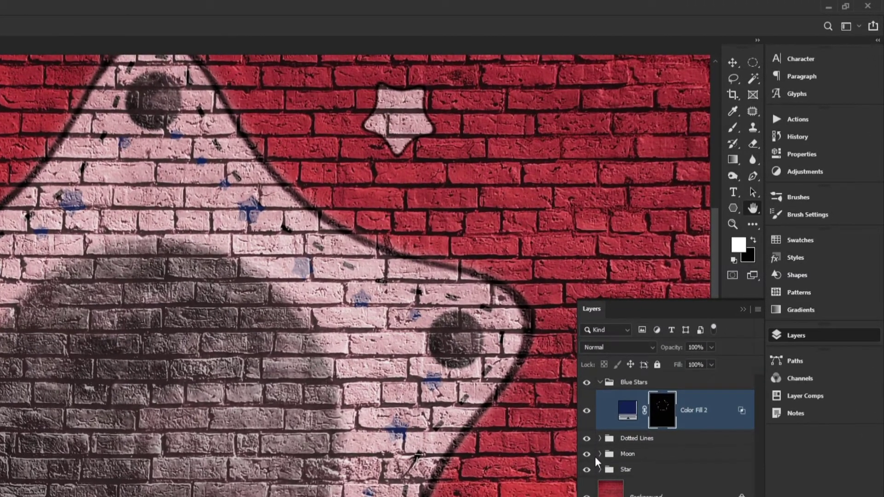
{"action": "left_click_drag", "start_coordinate": [323, 290], "coordinate": [272, 265]}
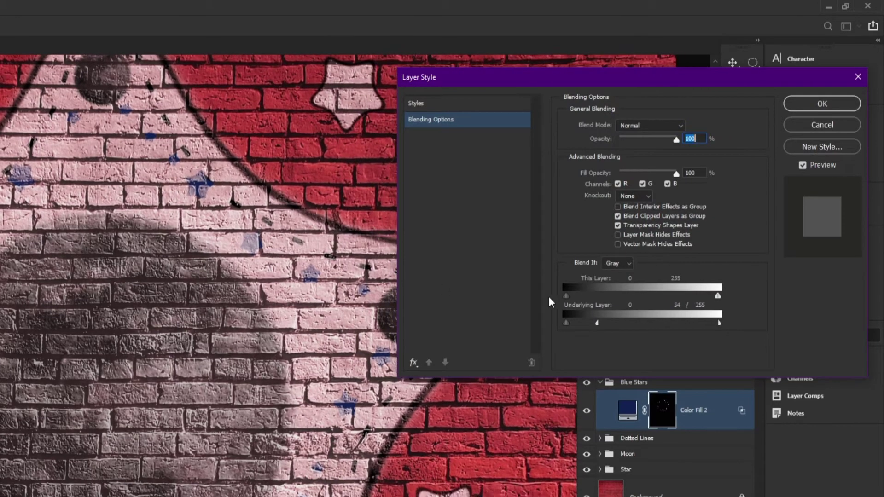
{"action": "left_click_drag", "start_coordinate": [597, 324], "coordinate": [710, 331]}
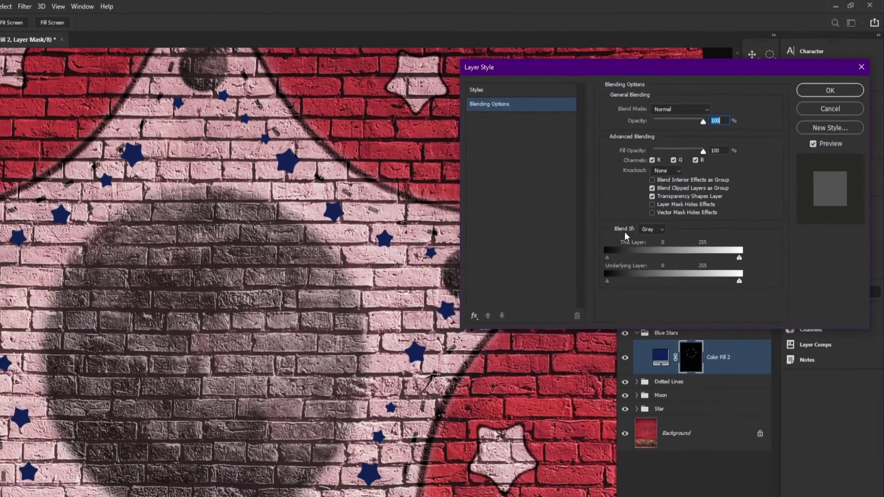
{"action": "left_click", "coordinate": [652, 229]}
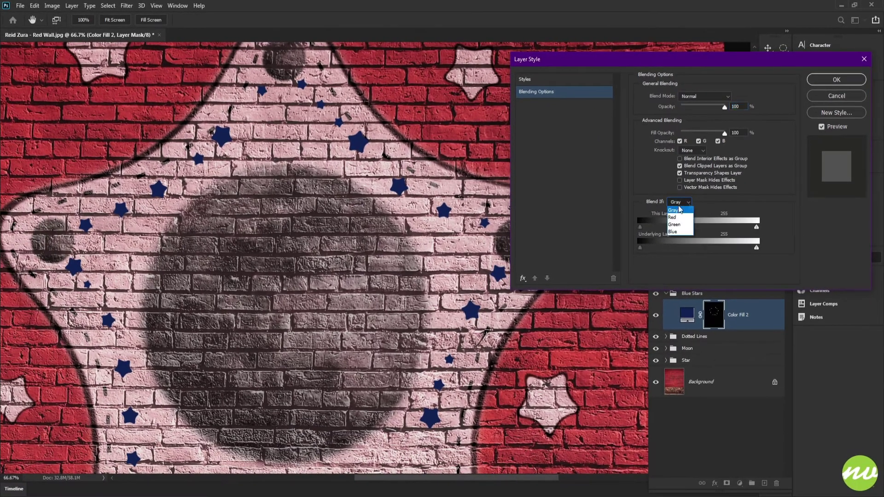
{"action": "left_click", "coordinate": [680, 232]}
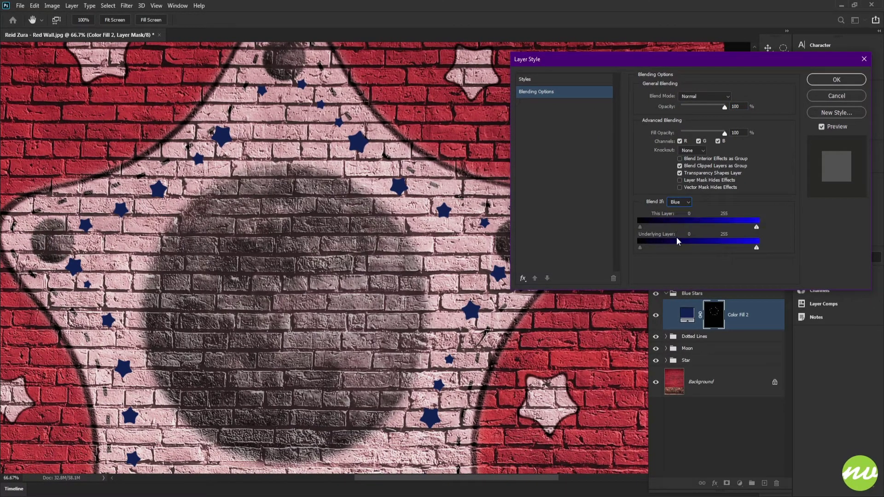
Split the Blue channel's Underlying Layer highlight range to 158 / 255 and apply the blending options to the blue fill layer
{"action": "left_click_drag", "start_coordinate": [743, 250], "coordinate": [724, 252]}
{"action": "left_click", "coordinate": [91, 20]}
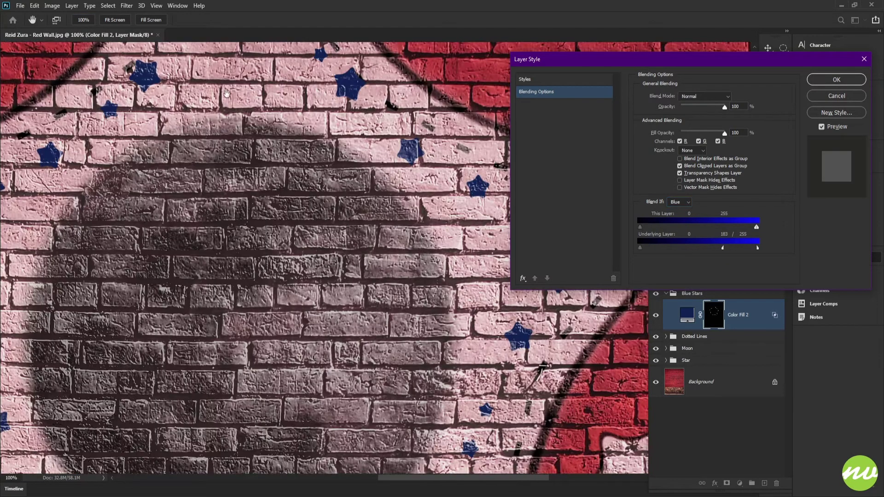
{"action": "left_click_drag", "start_coordinate": [380, 119], "coordinate": [422, 184]}
{"action": "mouse_move", "coordinate": [722, 249]}
{"action": "left_mouse_down"}
{"action": "mouse_move", "coordinate": [782, 251]}
{"action": "mouse_move", "coordinate": [710, 249]}
{"action": "left_mouse_up"}
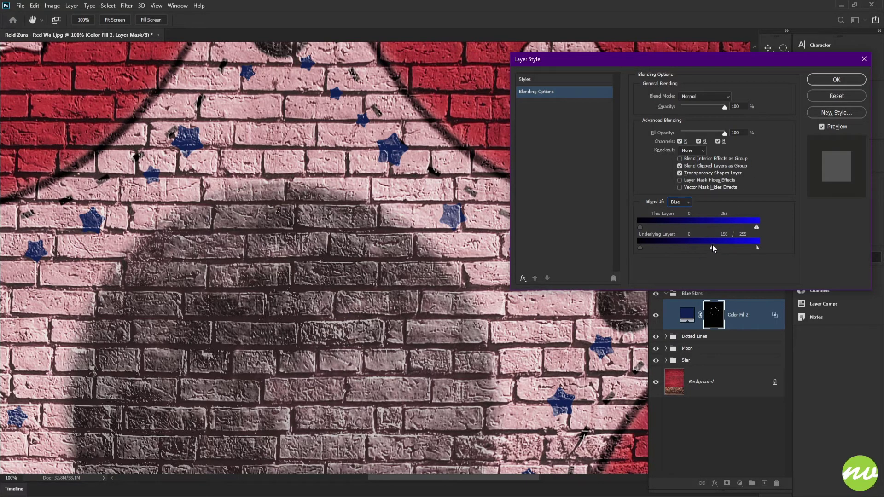
{"action": "left_click", "coordinate": [823, 84]}
Feather the blue fill layer's mask by 1.5 px
{"action": "left_click_drag", "start_coordinate": [566, 405], "coordinate": [594, 198]}
{"action": "left_click_drag", "start_coordinate": [511, 308], "coordinate": [531, 141]}
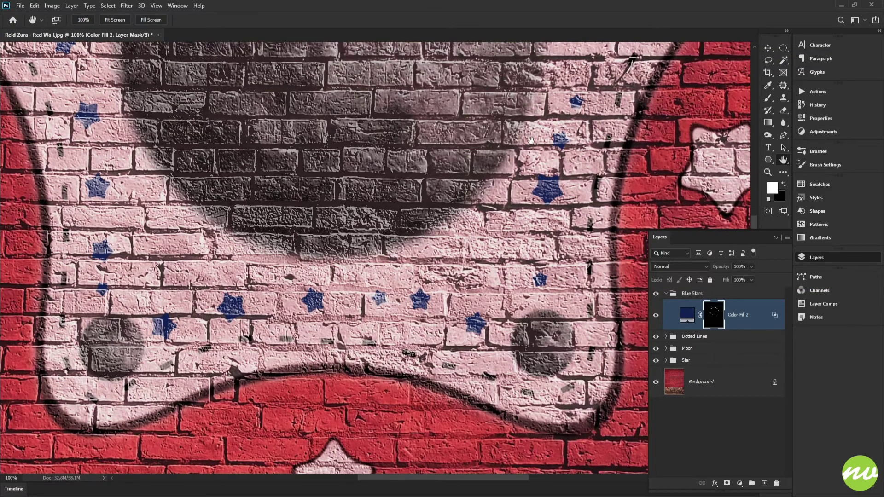
{"action": "left_click", "coordinate": [121, 22]}
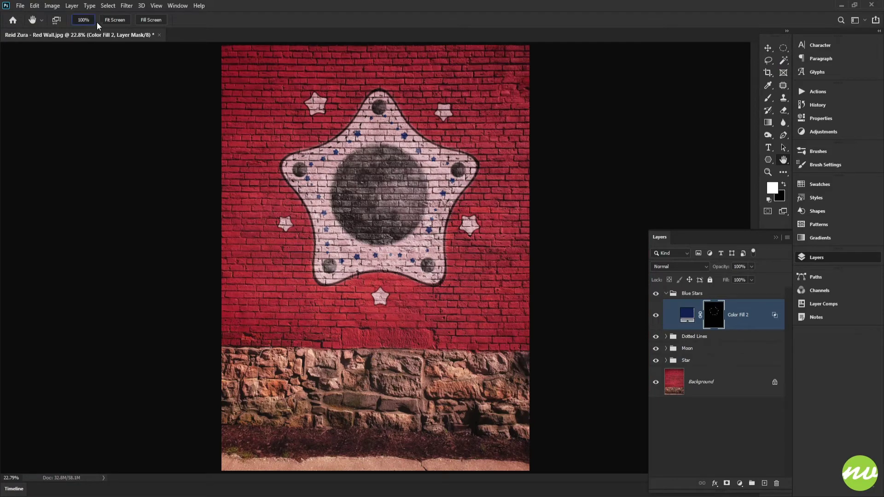
{"action": "left_click", "coordinate": [90, 21]}
{"action": "left_click_drag", "start_coordinate": [529, 51], "coordinate": [423, 334]}
{"action": "left_click_drag", "start_coordinate": [477, 176], "coordinate": [521, 317]}
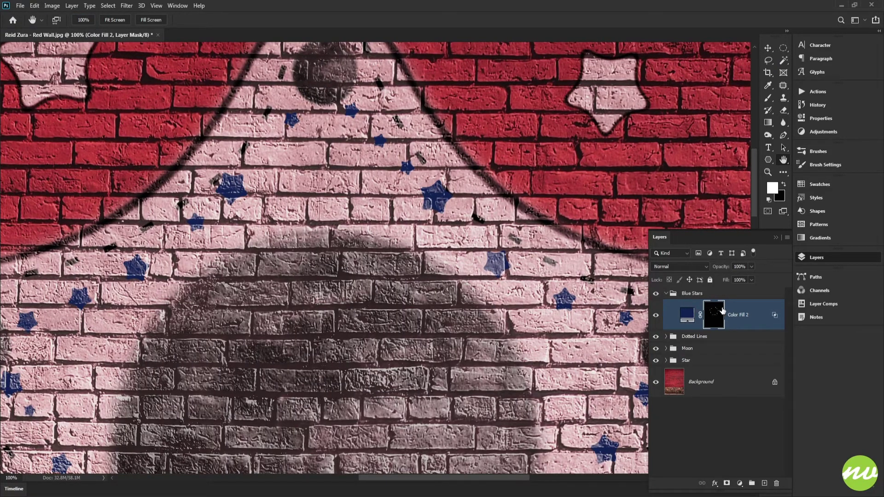
{"action": "left_click", "coordinate": [818, 120]}
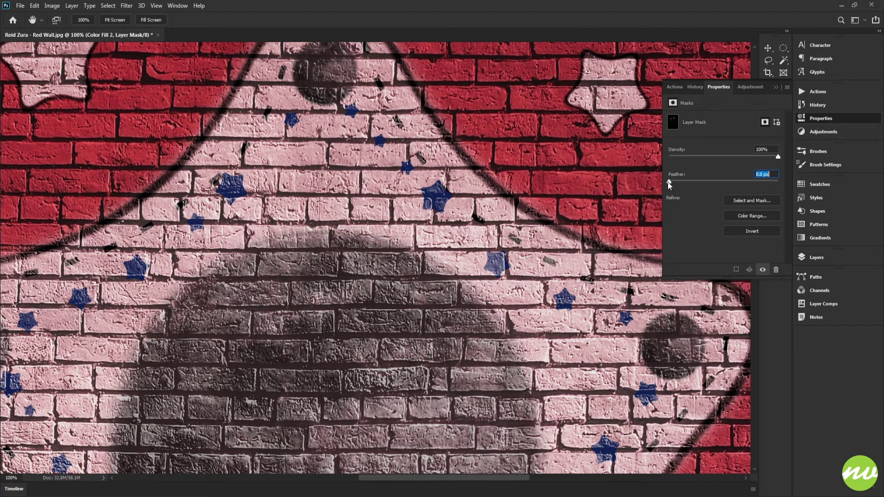
{"action": "left_click_drag", "start_coordinate": [669, 182], "coordinate": [678, 182]}
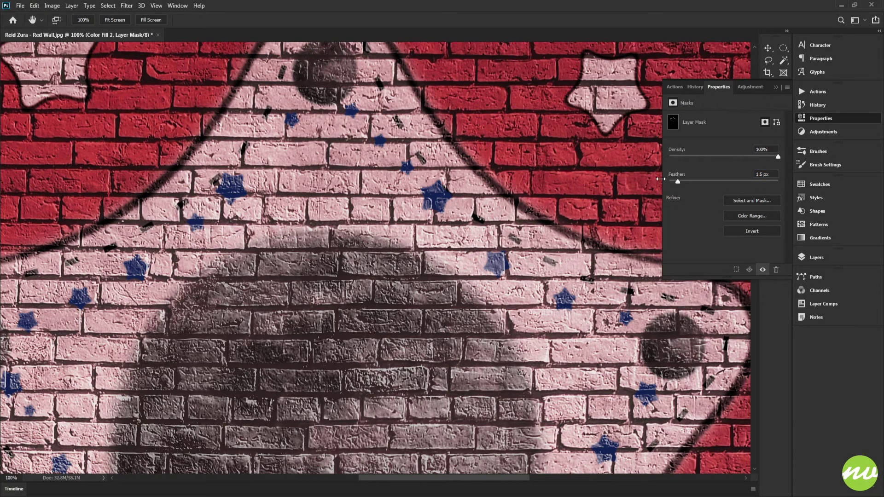
Inspect the feathered blue stars on all sides of the moon, both close up and across the whole wall
{"action": "left_click_drag", "start_coordinate": [318, 343], "coordinate": [478, 173]}
{"action": "left_click_drag", "start_coordinate": [389, 271], "coordinate": [317, 92]}
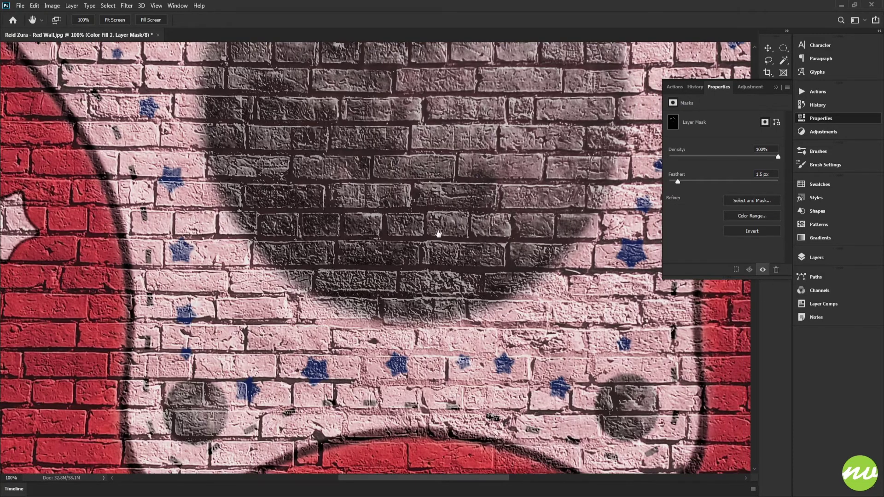
{"action": "left_click_drag", "start_coordinate": [523, 197], "coordinate": [370, 319]}
{"action": "left_click_drag", "start_coordinate": [510, 176], "coordinate": [484, 298]}
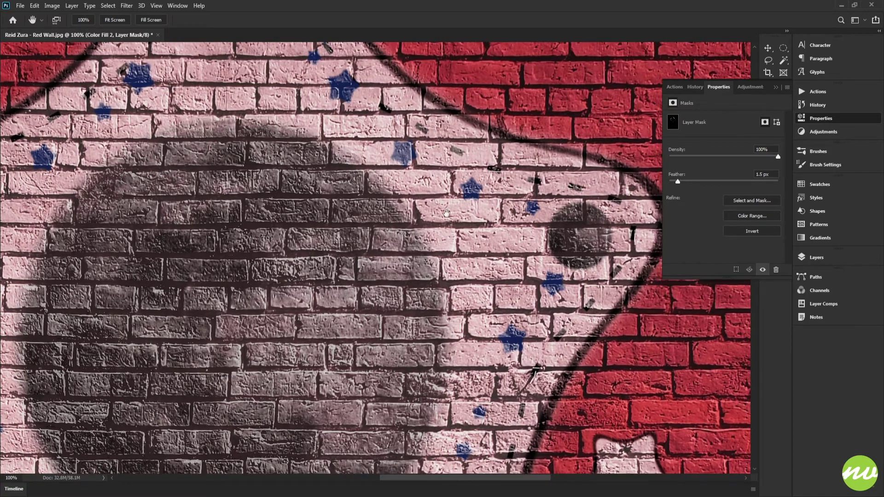
{"action": "left_click_drag", "start_coordinate": [447, 213], "coordinate": [519, 272]}
{"action": "left_click_drag", "start_coordinate": [391, 119], "coordinate": [360, 99]}
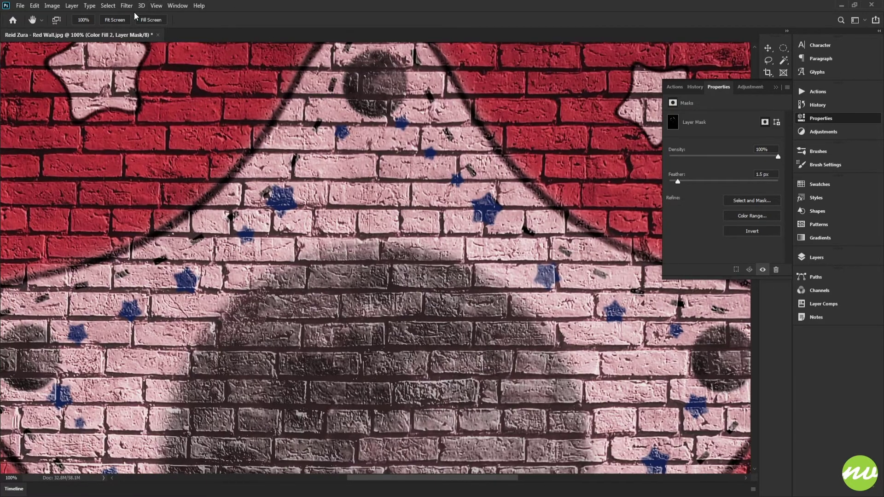
{"action": "left_click", "coordinate": [114, 20]}
{"action": "left_click", "coordinate": [363, 159], "text": "ctrl"}
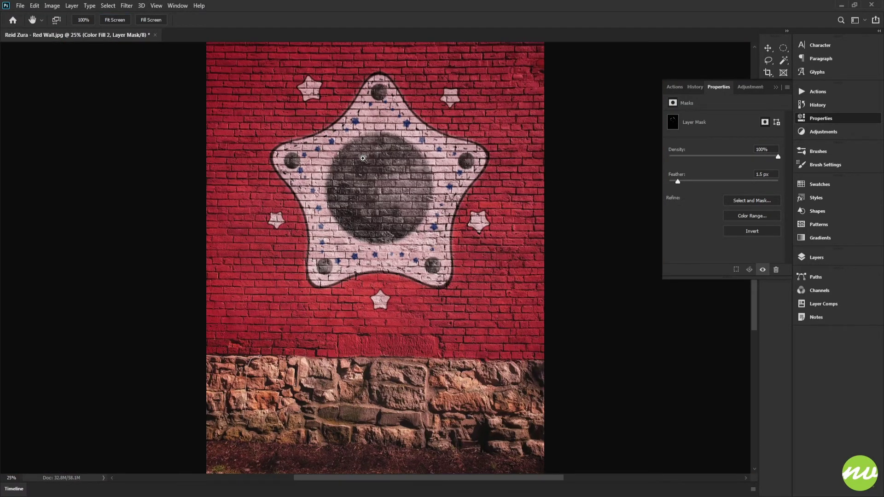
{"action": "left_click", "coordinate": [363, 159], "text": "ctrl"}
{"action": "left_click", "coordinate": [362, 158], "text": "ctrl"}
{"action": "left_click_drag", "start_coordinate": [365, 137], "coordinate": [366, 339]}
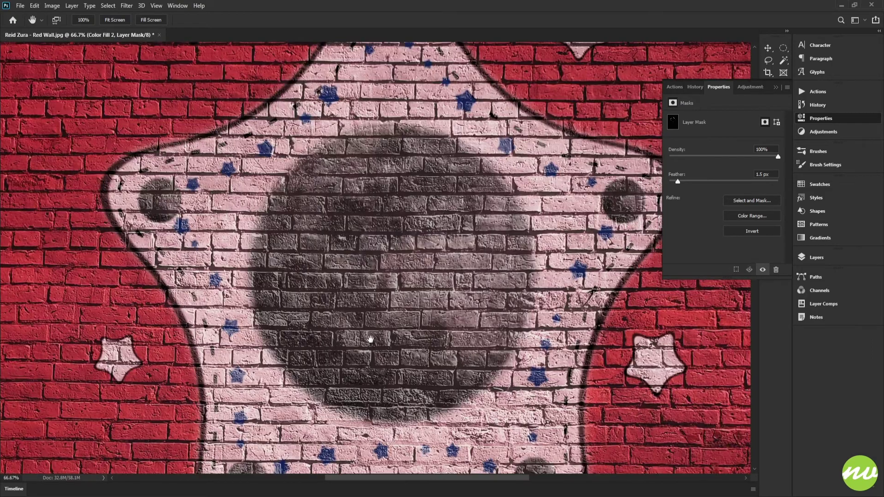
Return to the layer list, review the blended mural and collapse the Blue Stars group
{"action": "left_click", "coordinate": [814, 259]}
{"action": "left_click_drag", "start_coordinate": [439, 203], "coordinate": [441, 261]}
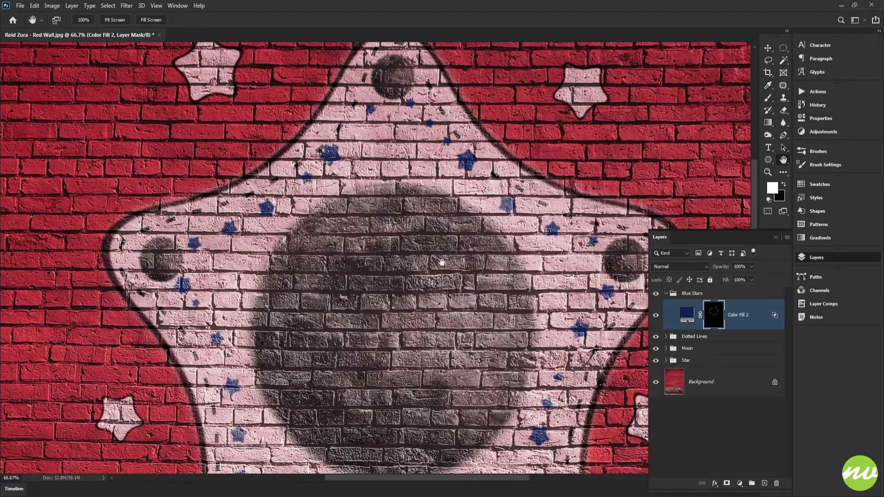
{"action": "left_click_drag", "start_coordinate": [351, 241], "coordinate": [380, 188]}
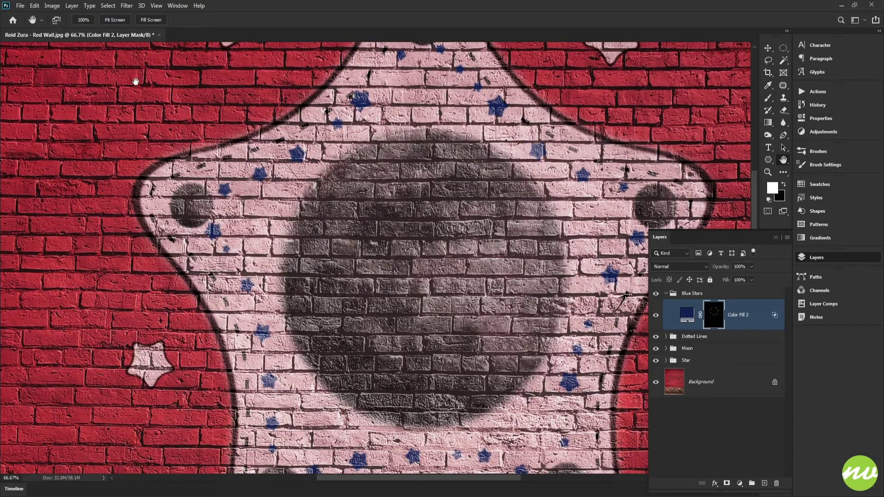
{"action": "left_click", "coordinate": [119, 23]}
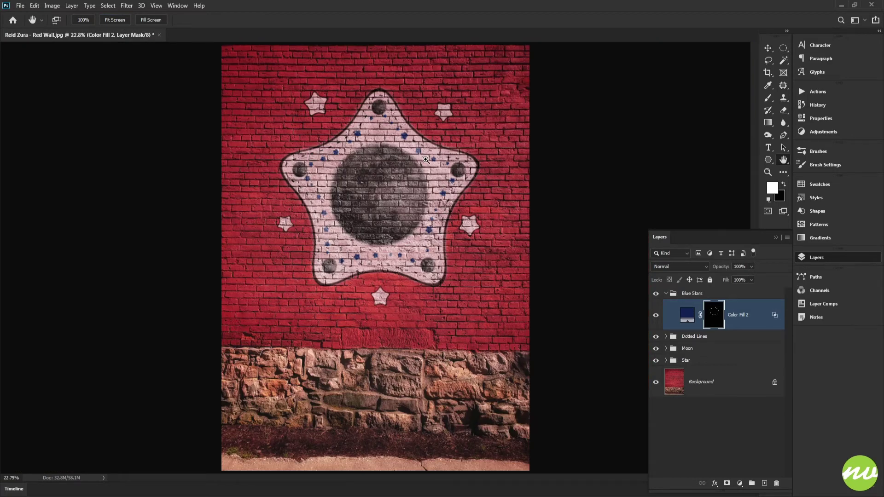
{"action": "key", "text": "ctrl+plus"}
{"action": "key", "text": "ctrl+plus"}
{"action": "key", "text": "ctrl+plus"}
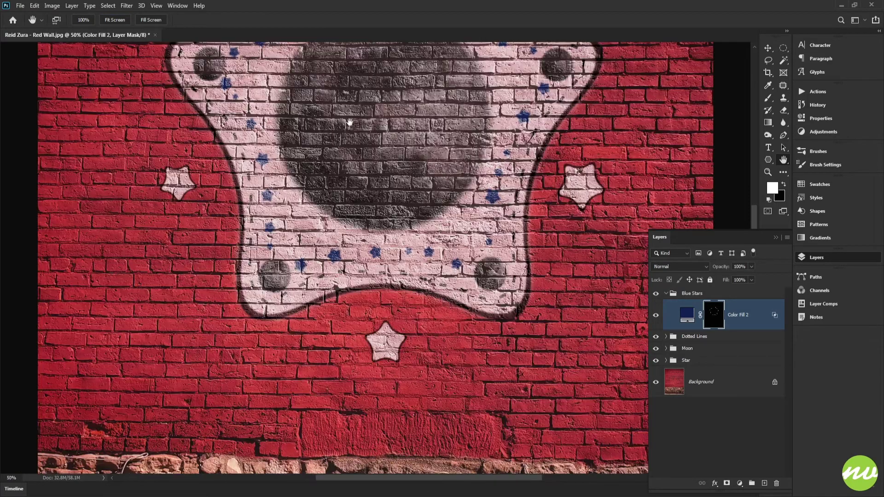
{"action": "left_click_drag", "start_coordinate": [417, 231], "coordinate": [414, 346]}
{"action": "left_click_drag", "start_coordinate": [416, 115], "coordinate": [425, 165]}
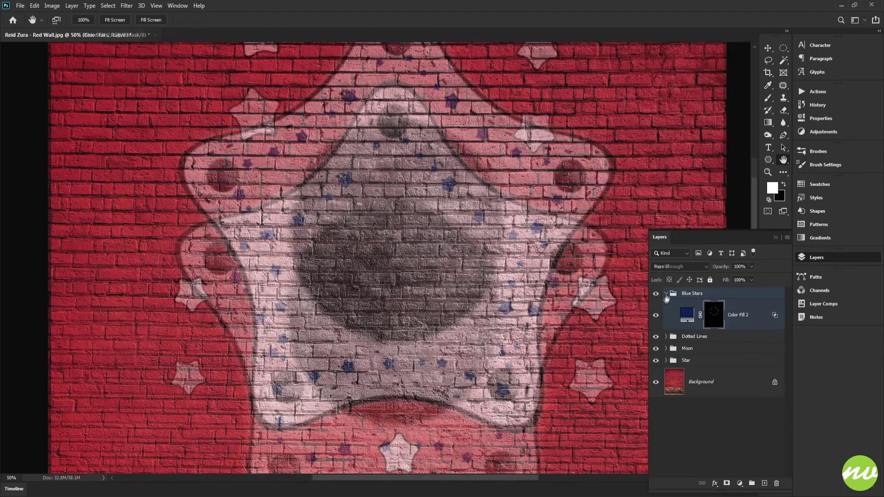
{"action": "left_click", "coordinate": [666, 293]}
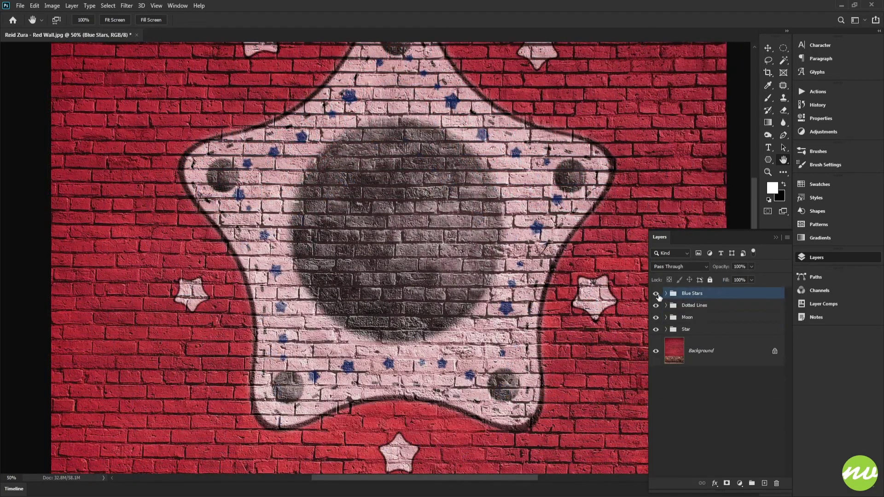
Compare the mural with the Dotted Lines group hidden and shown, and fit the whole wall in view
{"action": "left_click_drag", "start_coordinate": [512, 243], "coordinate": [514, 266]}
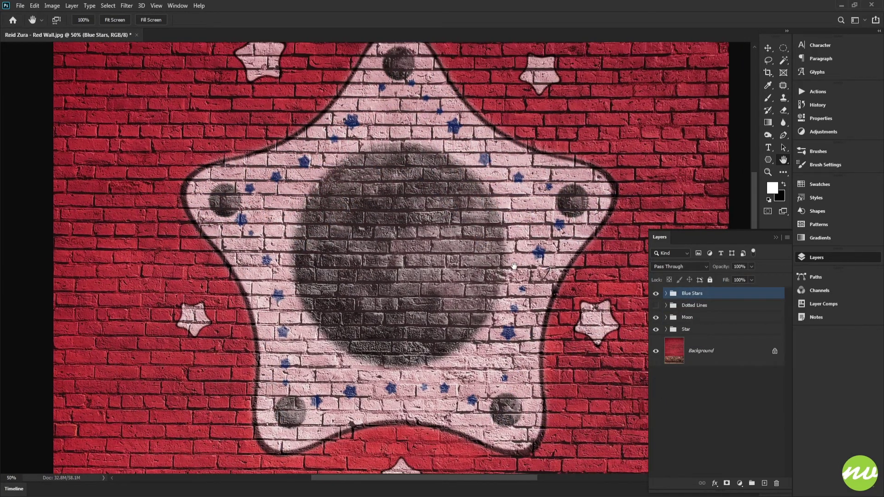
{"action": "left_click", "coordinate": [657, 308]}
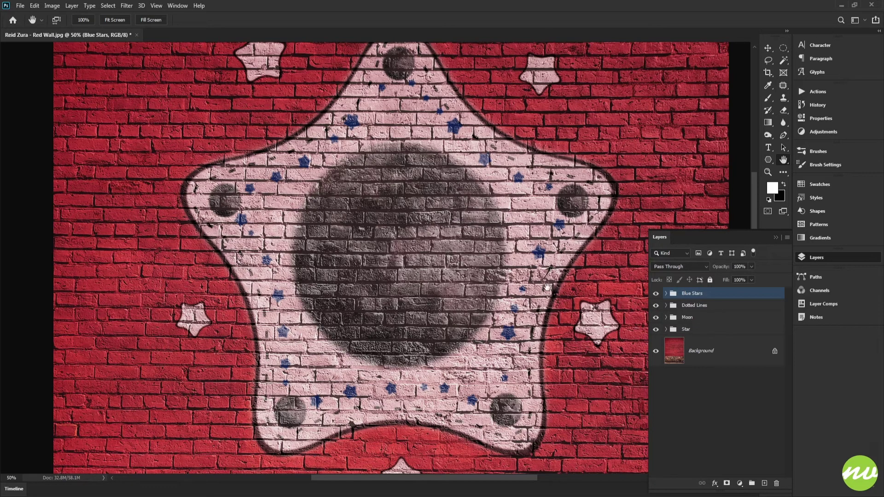
{"action": "left_click_drag", "start_coordinate": [565, 306], "coordinate": [564, 295]}
{"action": "key", "text": "ctrl+0"}
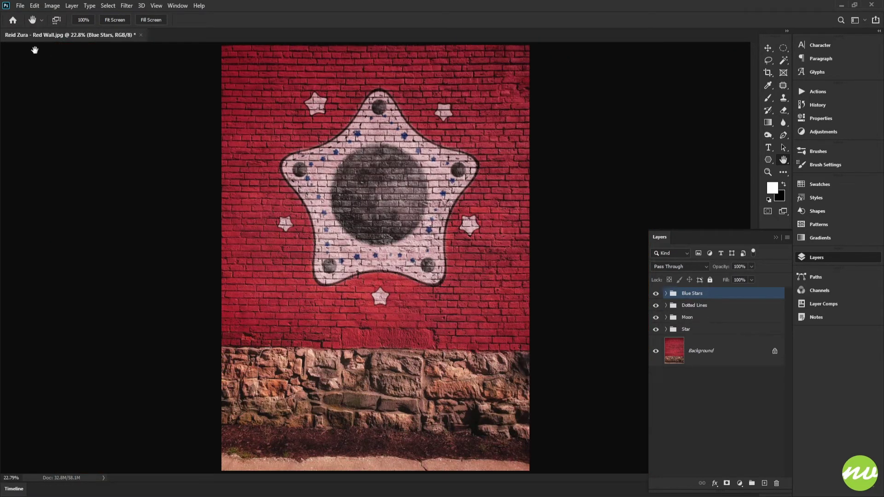
Save the layered mural as the Photoshop file PhotoEffect7 in the Workfiles folder, keeping Maximize Compatibility on
{"action": "left_click", "coordinate": [19, 6]}
{"action": "left_click", "coordinate": [35, 114]}
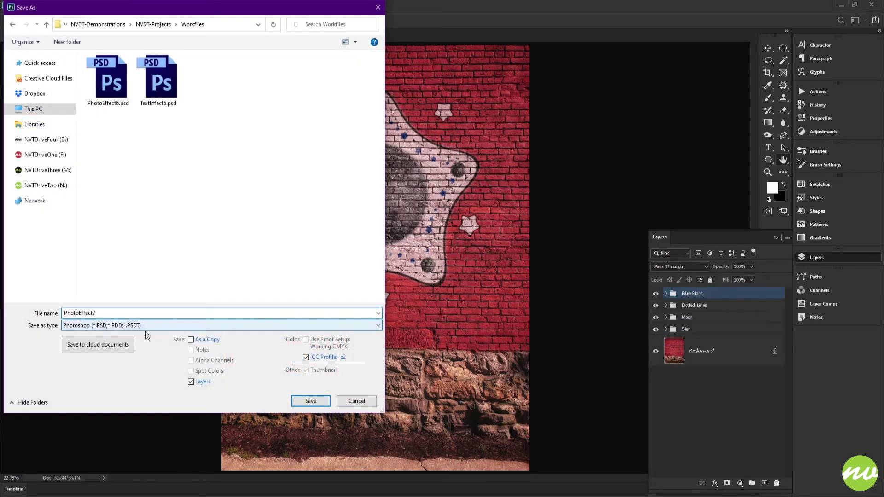
{"action": "left_click", "coordinate": [308, 401]}
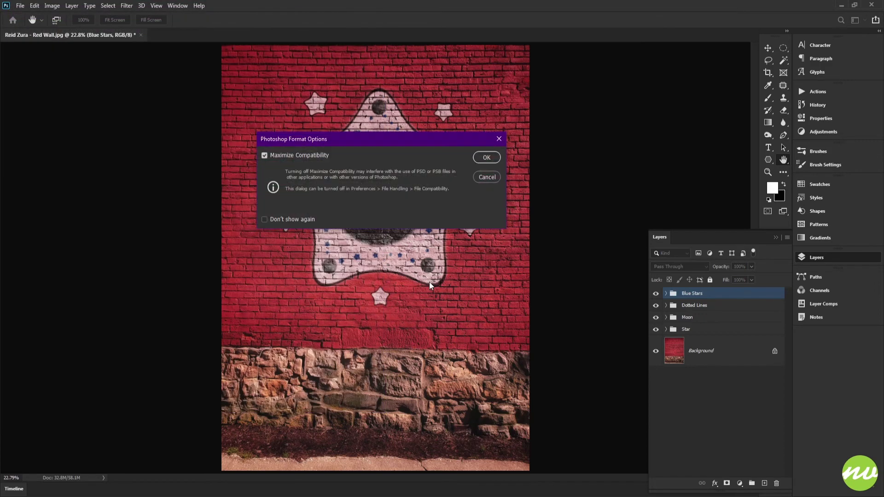
{"action": "left_click", "coordinate": [484, 158]}
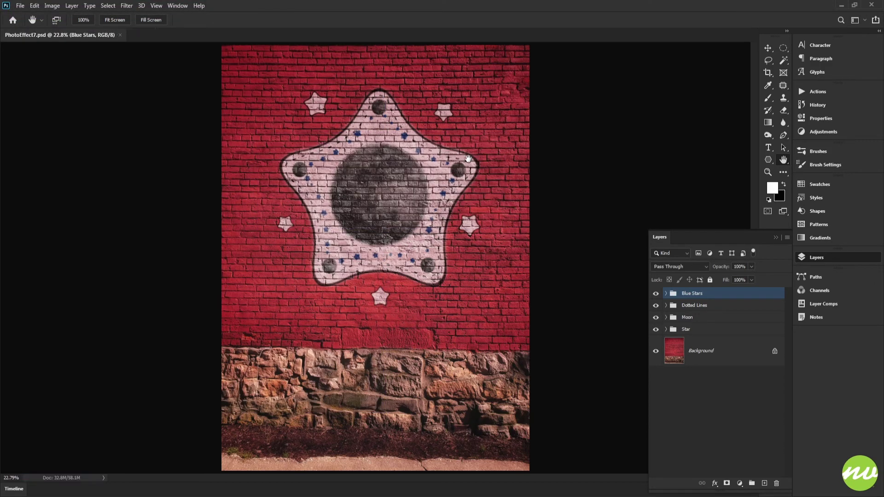
Save a JPEG copy of the mural as PhotoEffect7.jpg in the Previews folder
{"action": "left_click", "coordinate": [21, 6]}
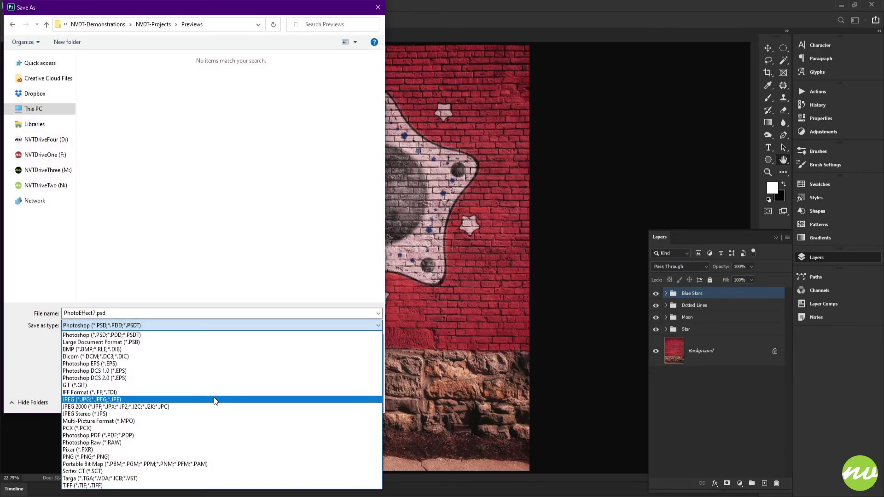
{"action": "left_click", "coordinate": [213, 397]}
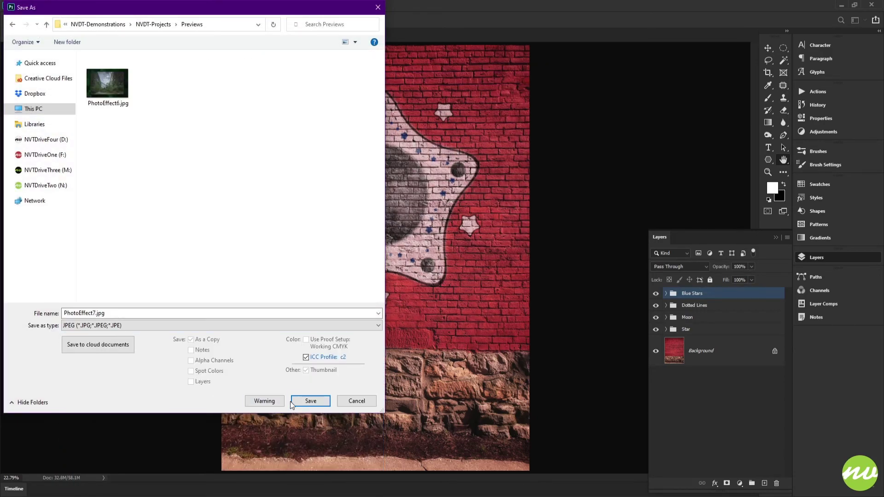
{"action": "left_click", "coordinate": [306, 395]}
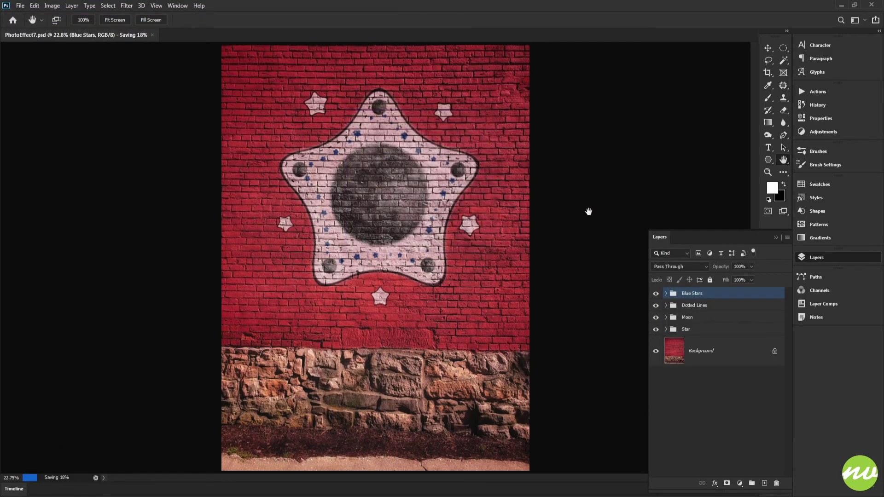